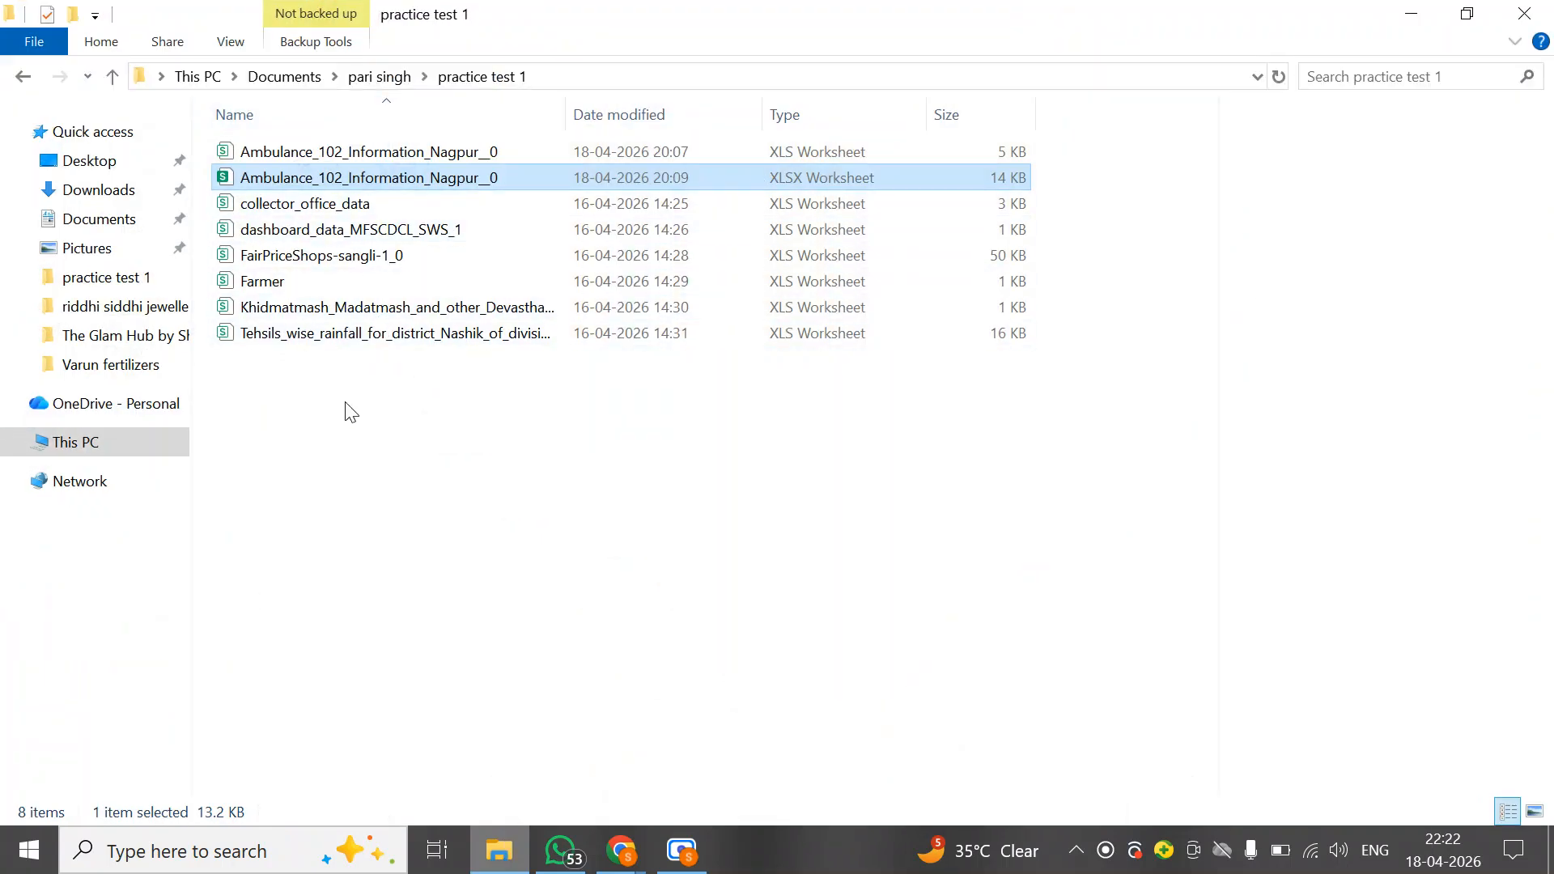
Open the collector_office_data file with Excel
left_click(357, 473)
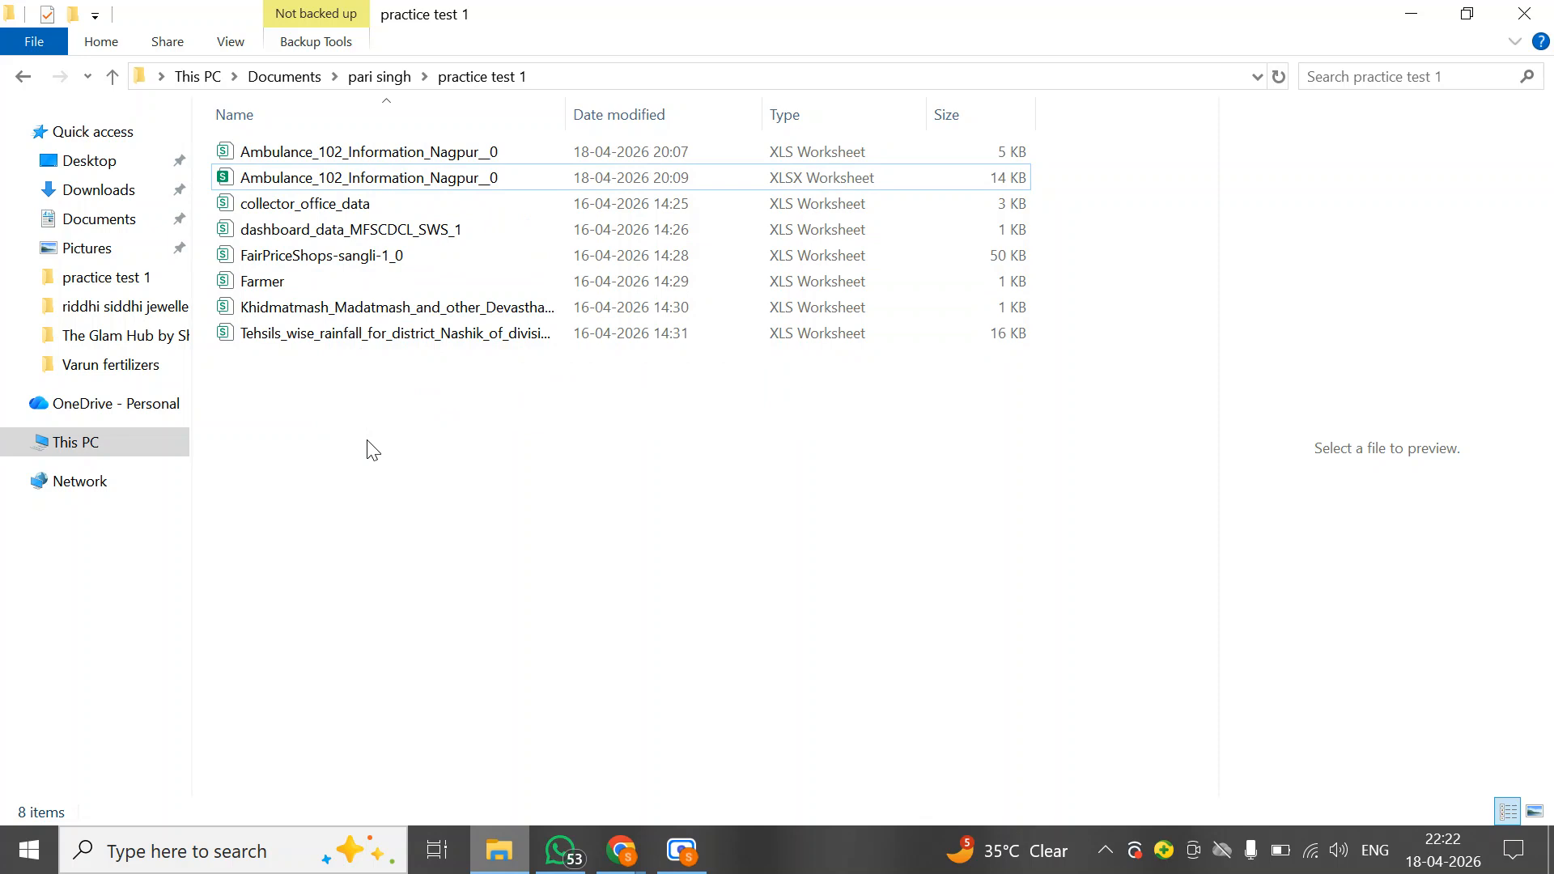
left_click(331, 209)
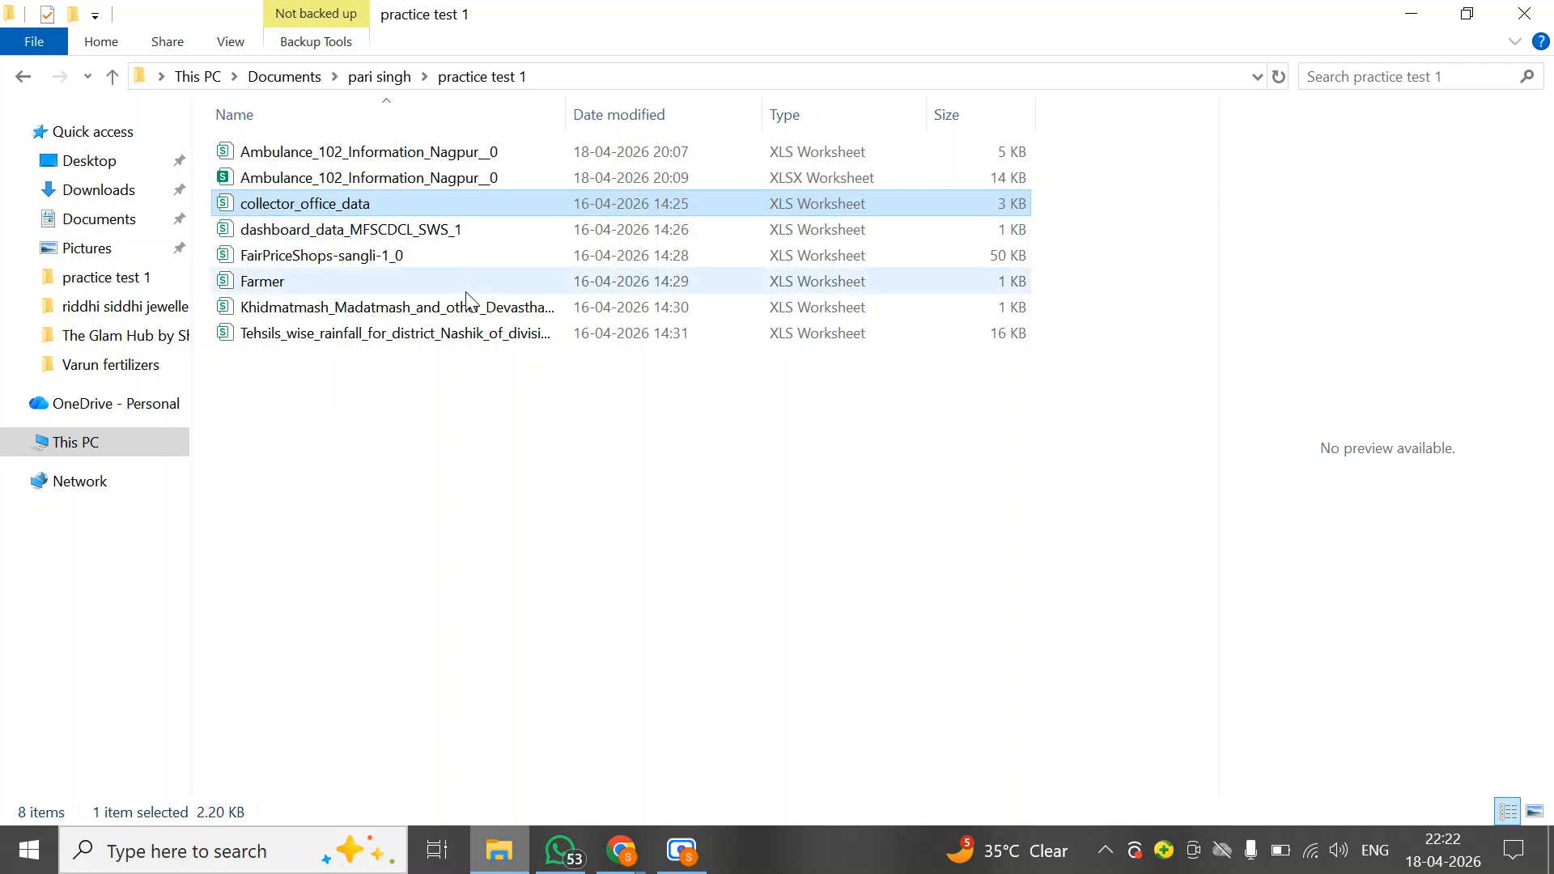
right_click(374, 209)
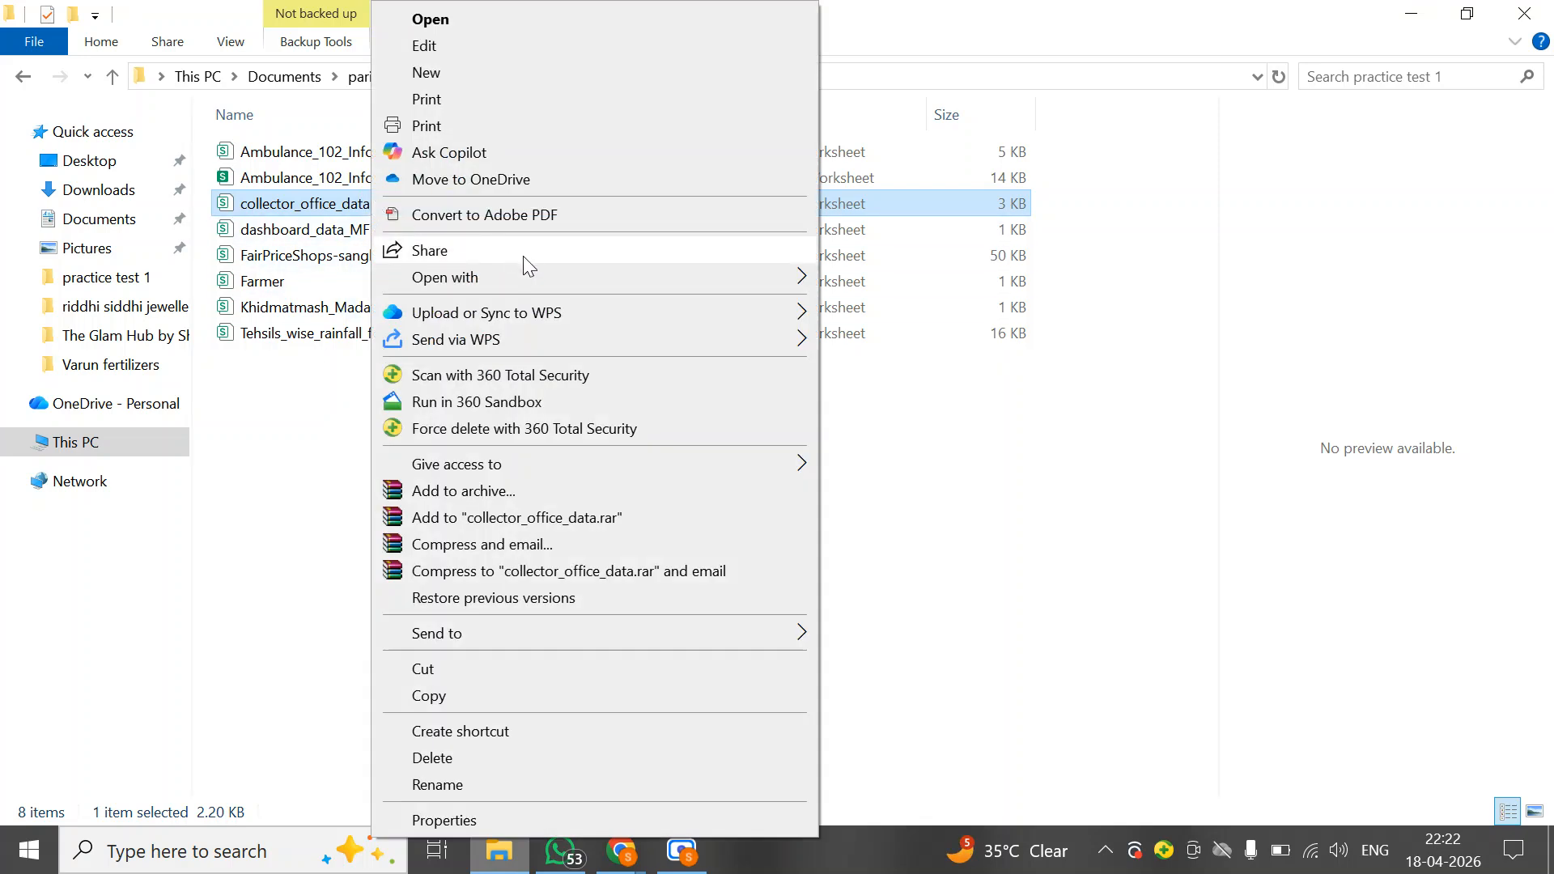
mouse_move(522, 279)
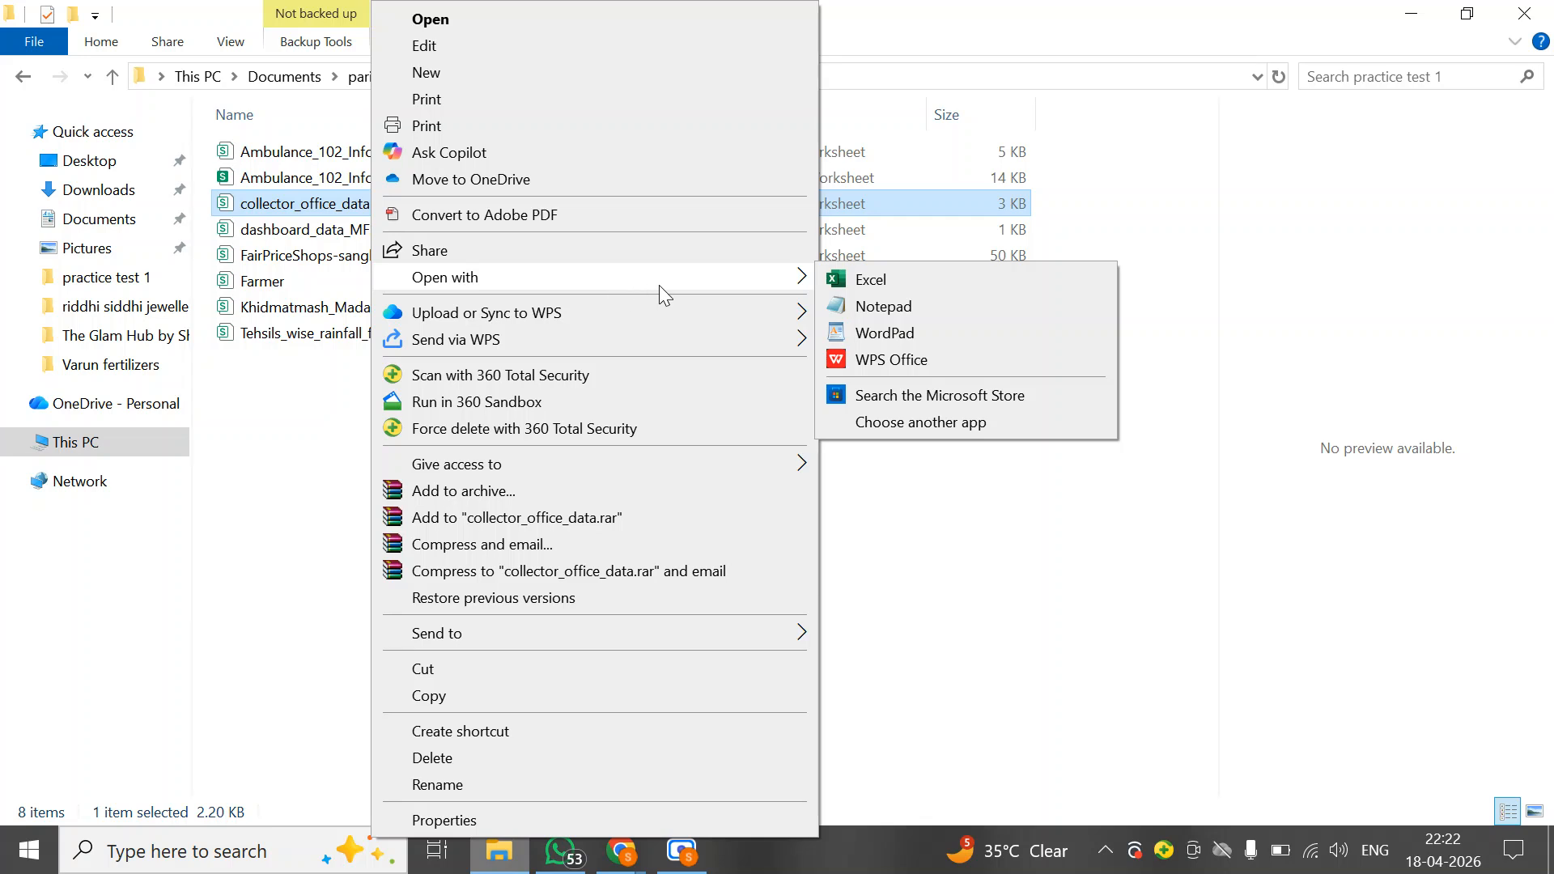
left_click(882, 278)
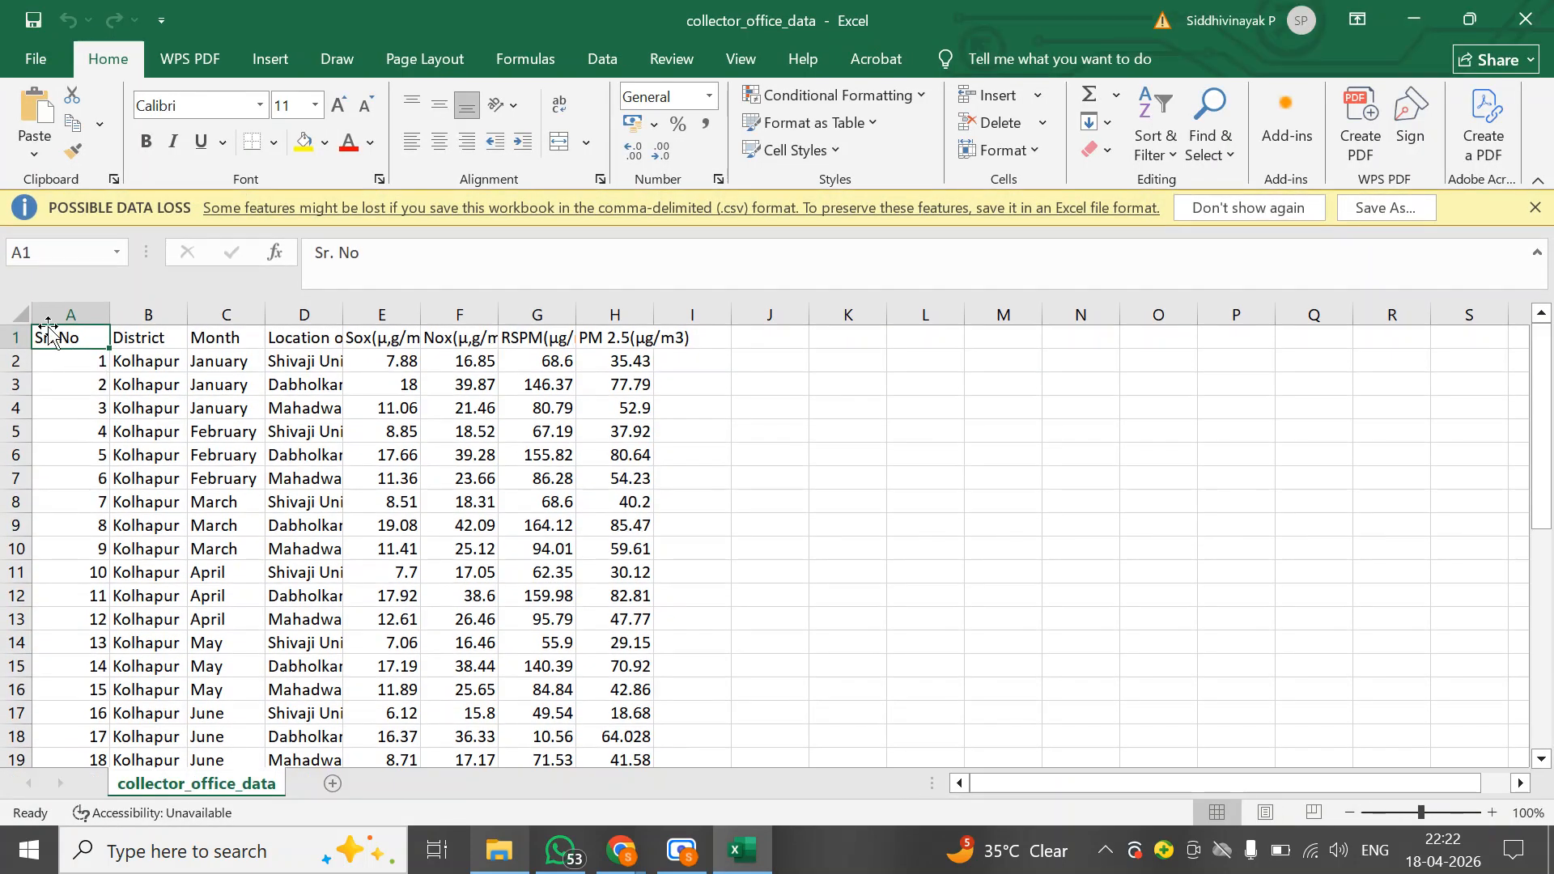
Select the whole sheet and increase the row height of all rows
left_click(18, 316)
left_click(20, 314)
right_click(19, 314)
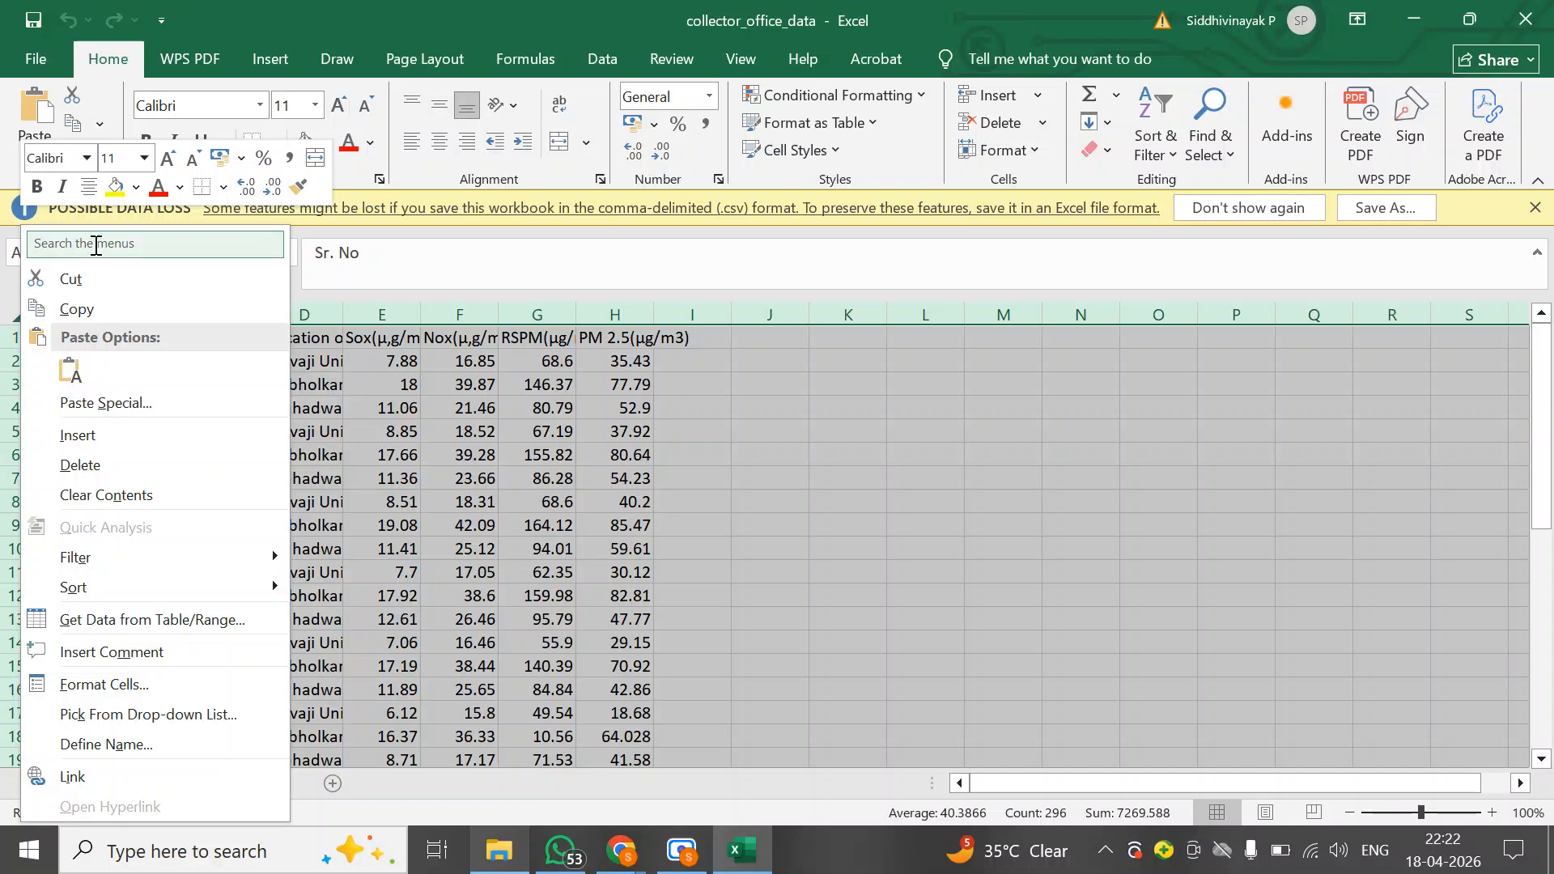
type("row")
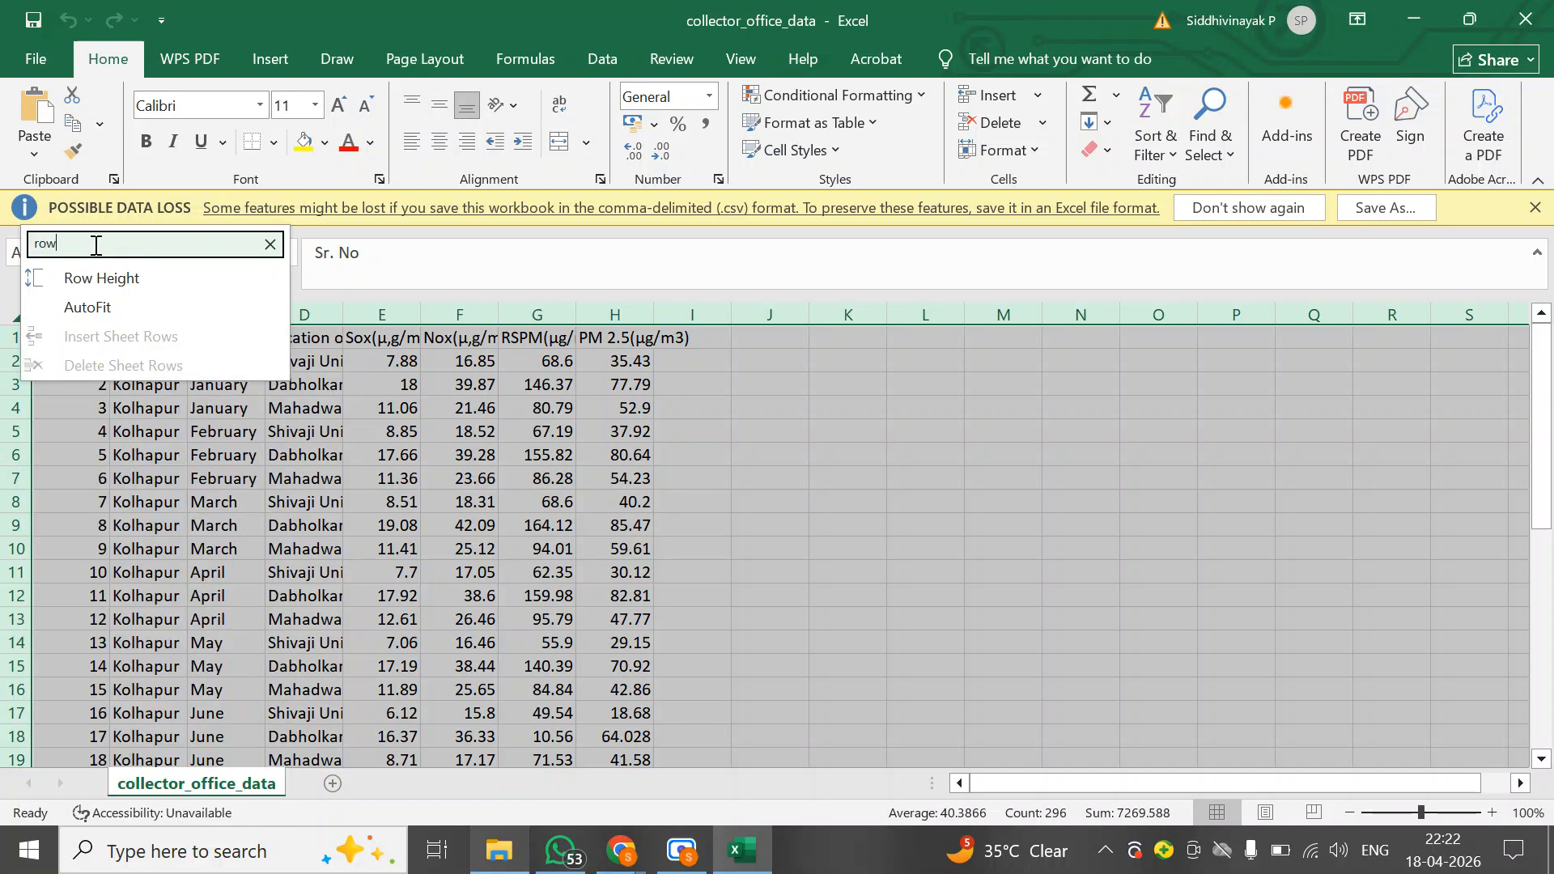
key("Return")
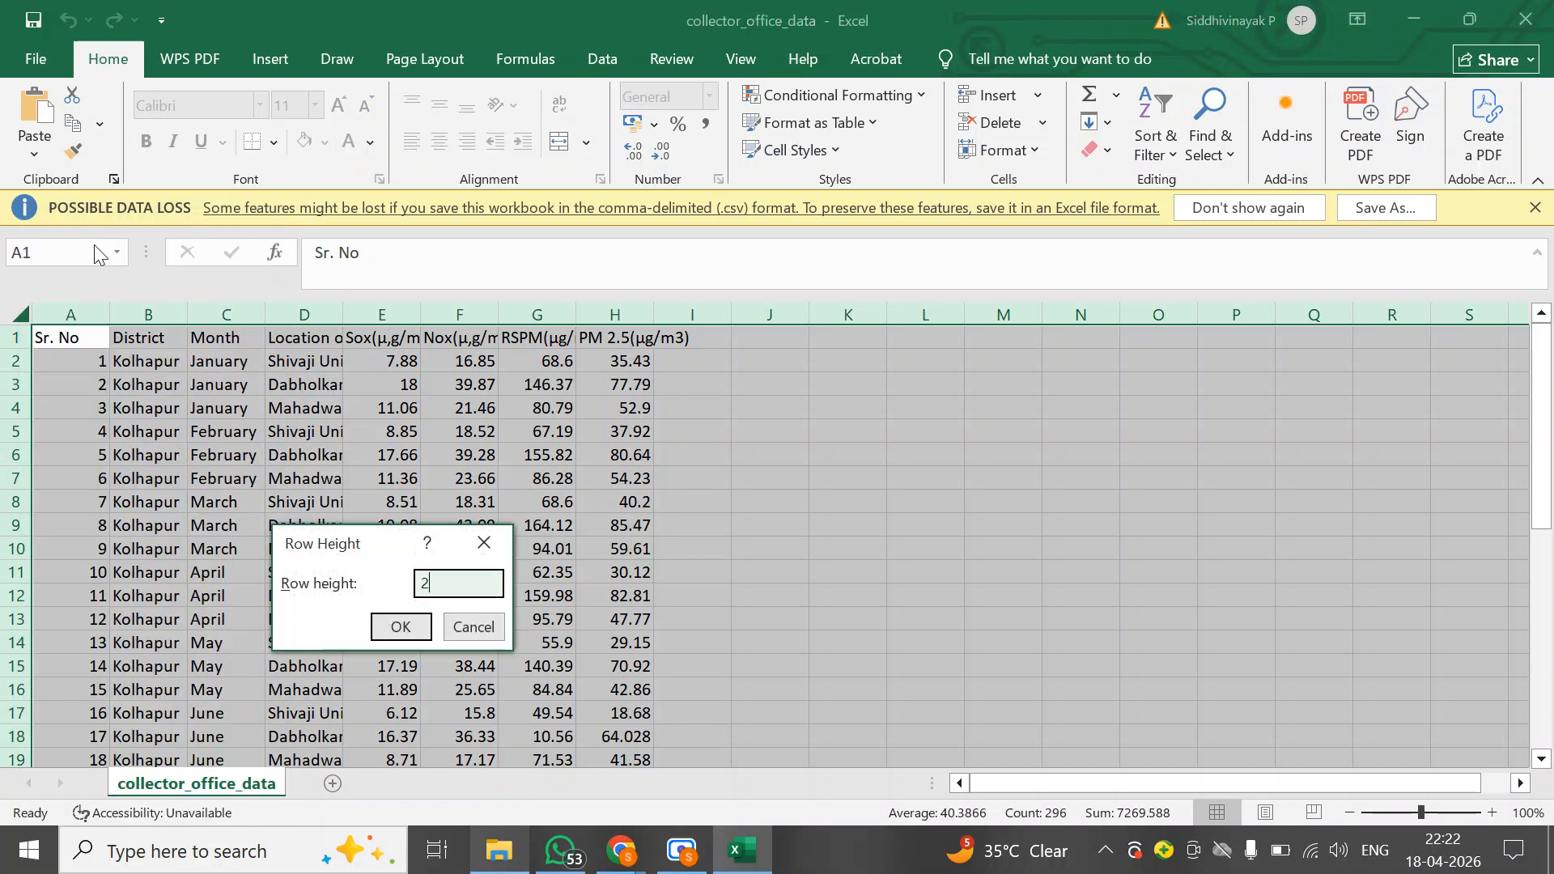
key("Return")
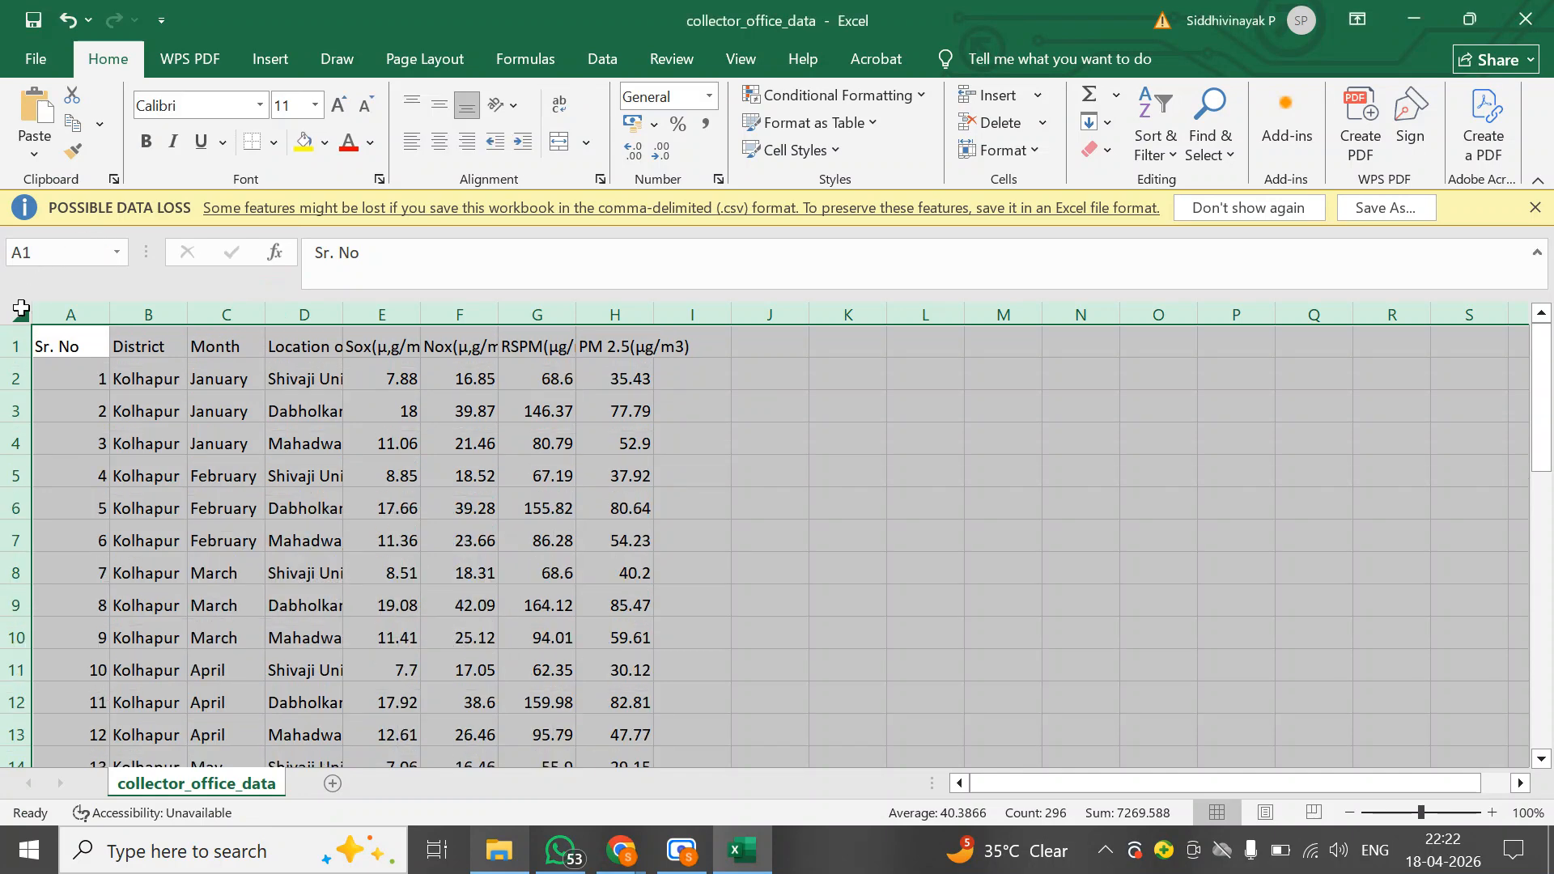
Set the column width of all columns to 25
right_click(20, 308)
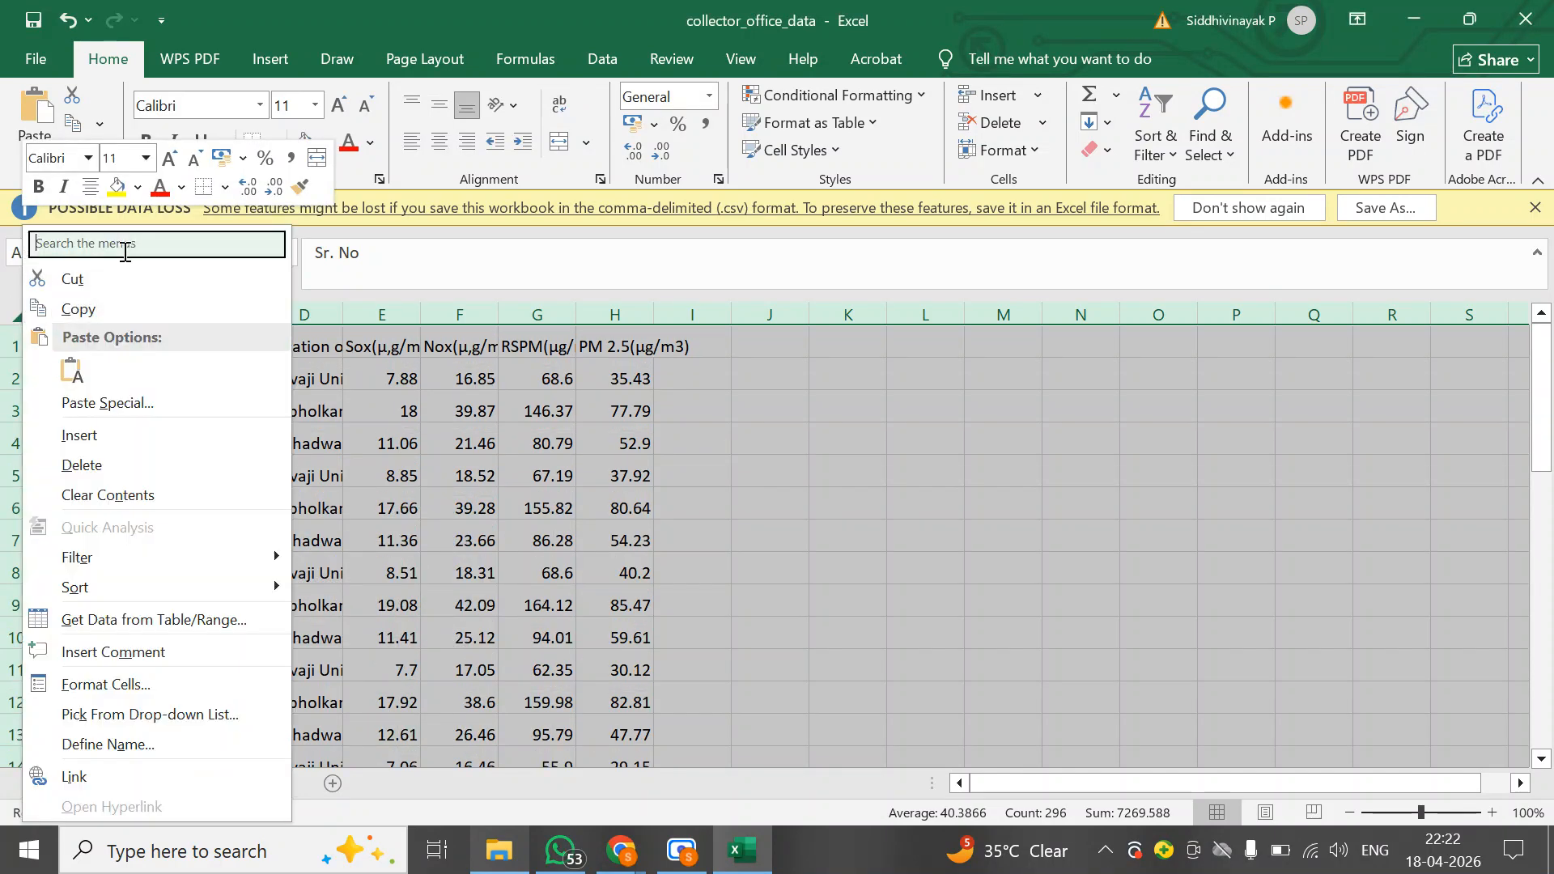
type("column")
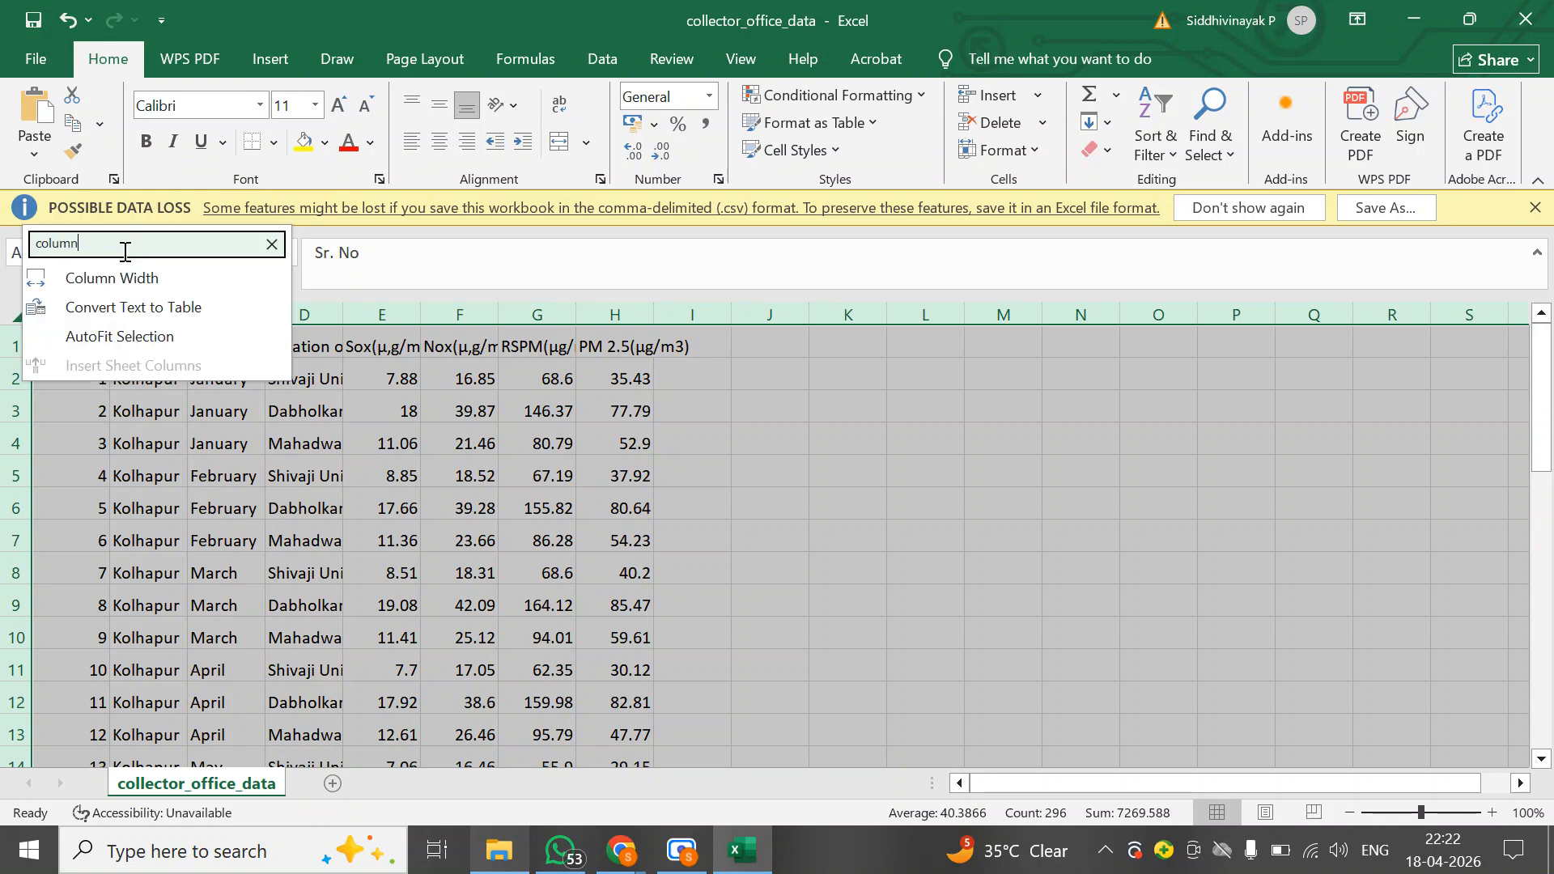
key("Escape")
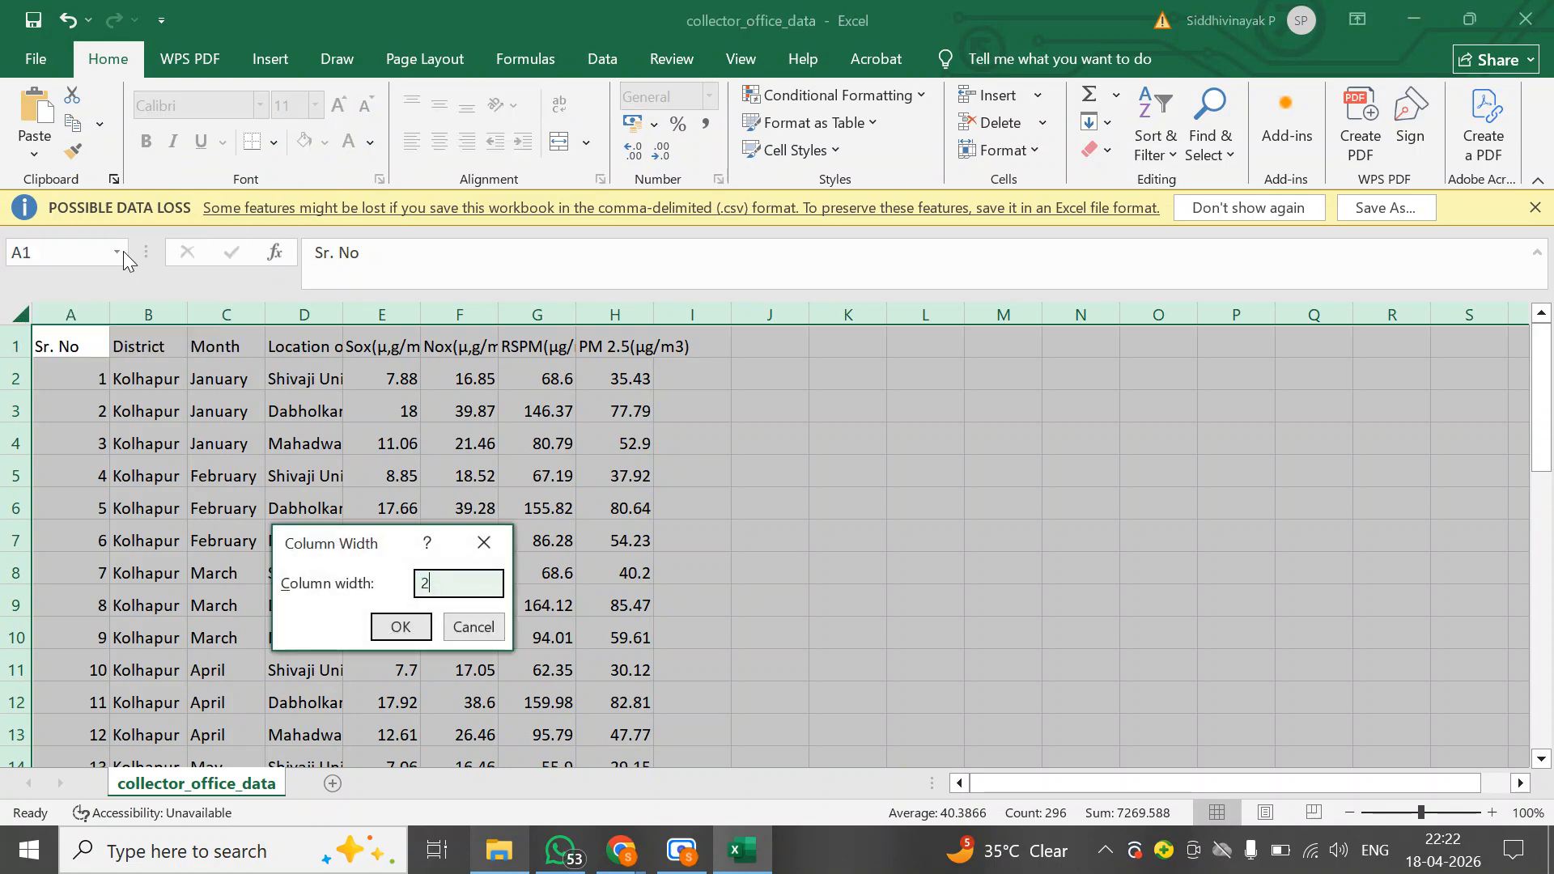
type("25")
key("Return")
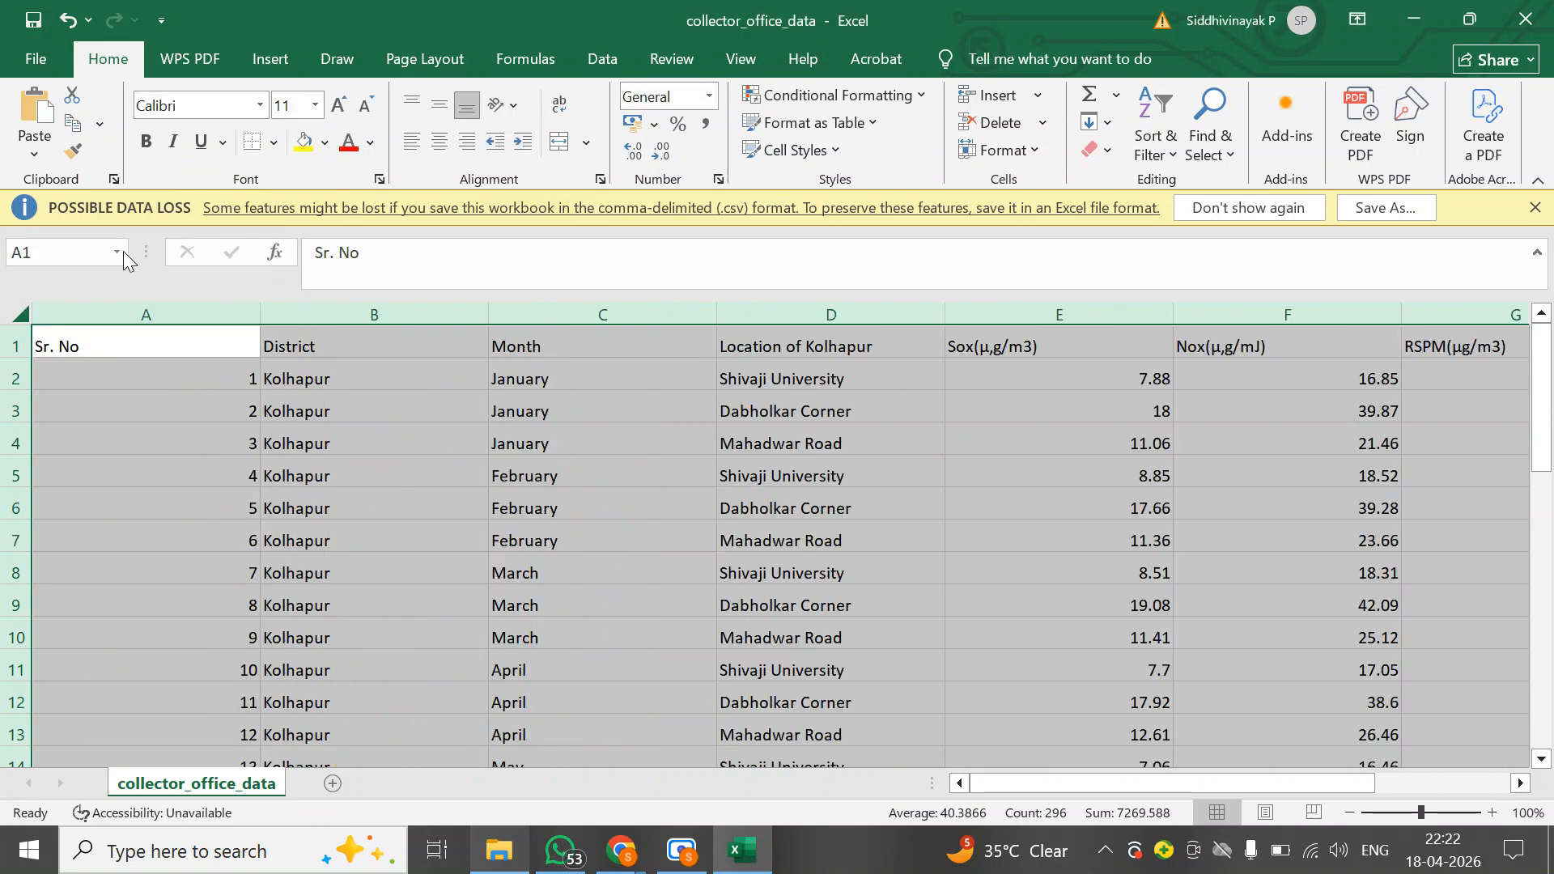
Reapply a column width of 25 to all columns of the sheet
scroll(708, 410, "right", 3)
scroll(708, 410, "right", 4)
scroll(197, 298, "left", 5)
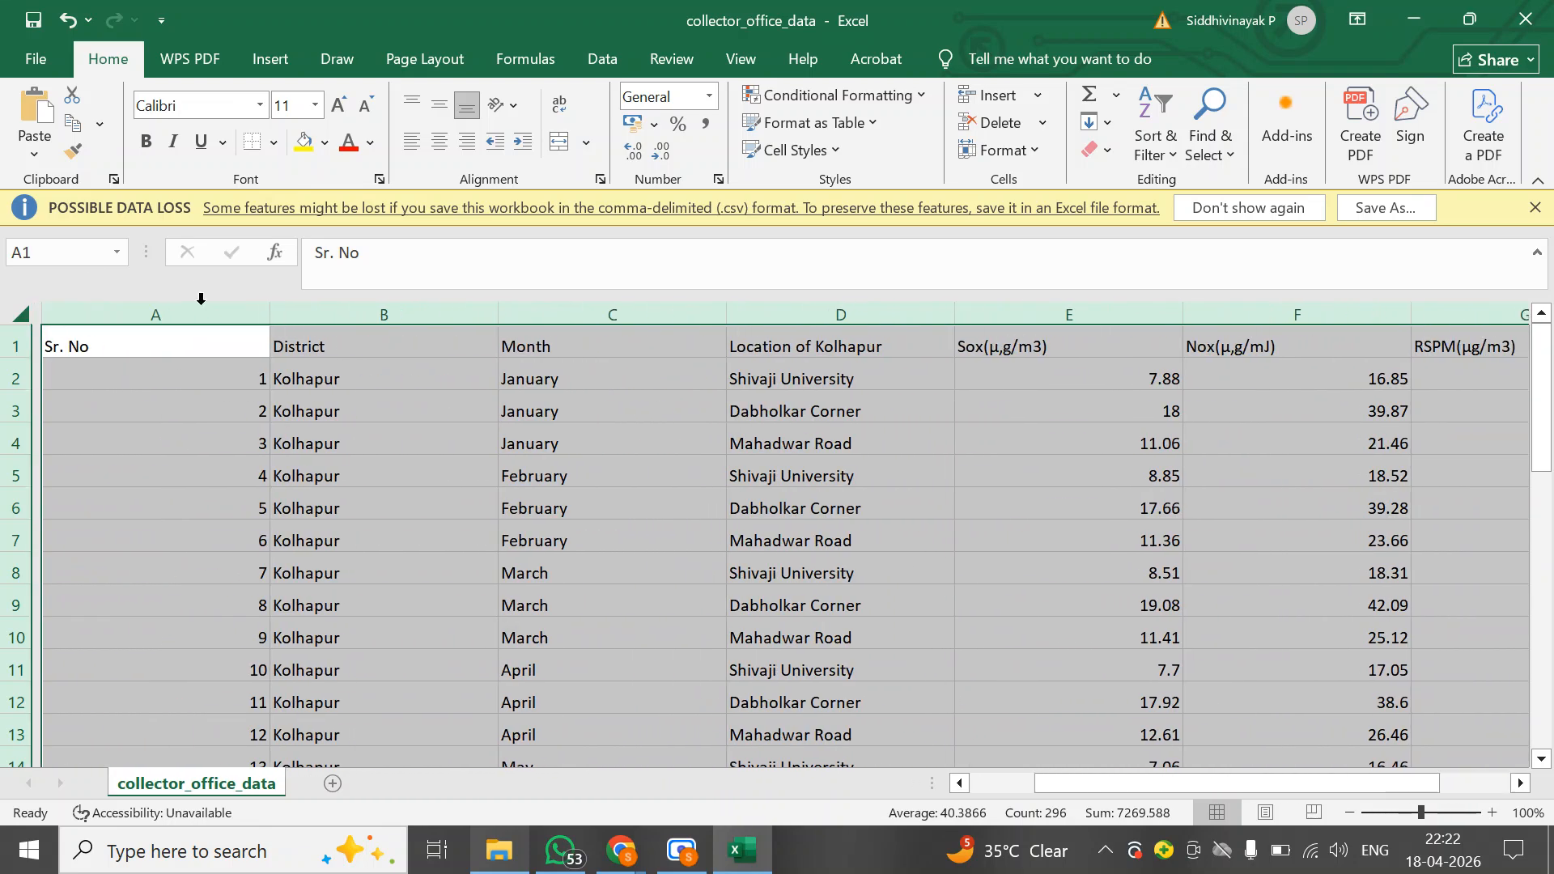
right_click(20, 309)
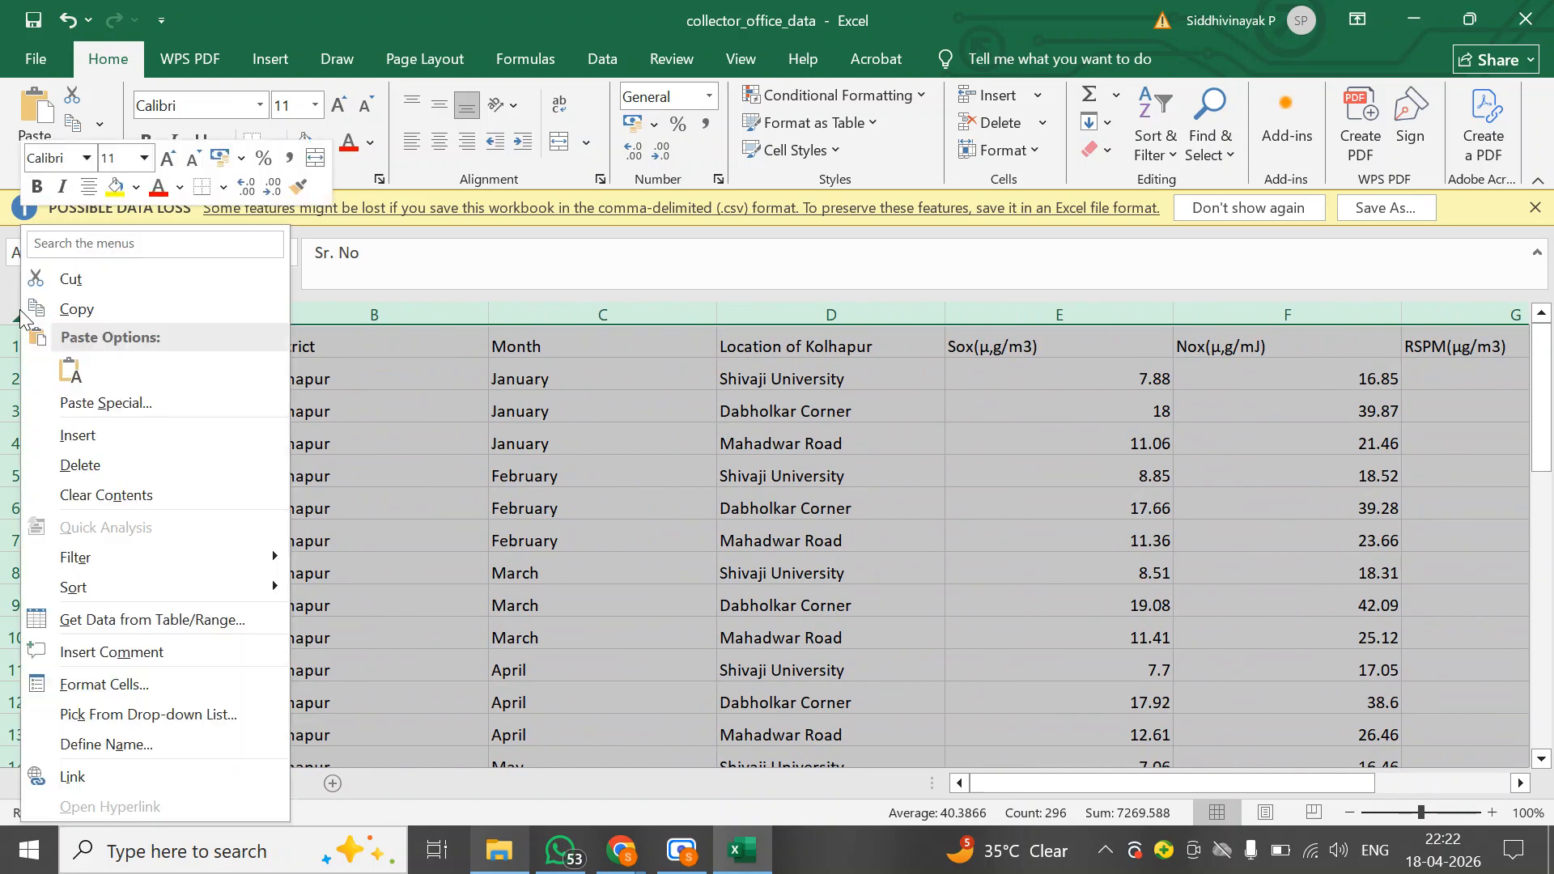
left_click(130, 245)
type("colmu")
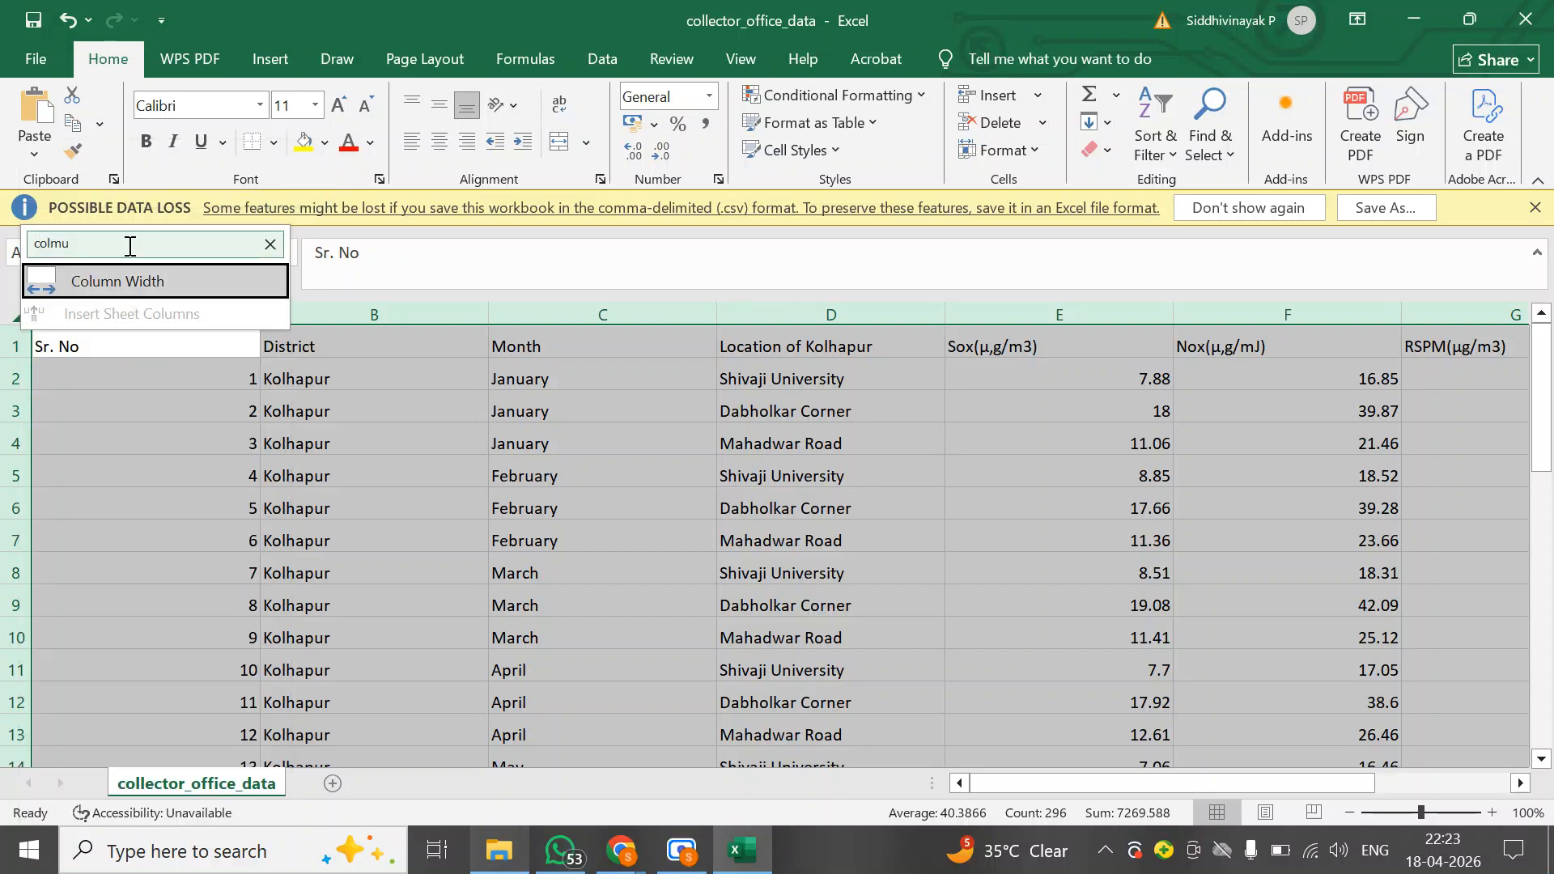
key("Return")
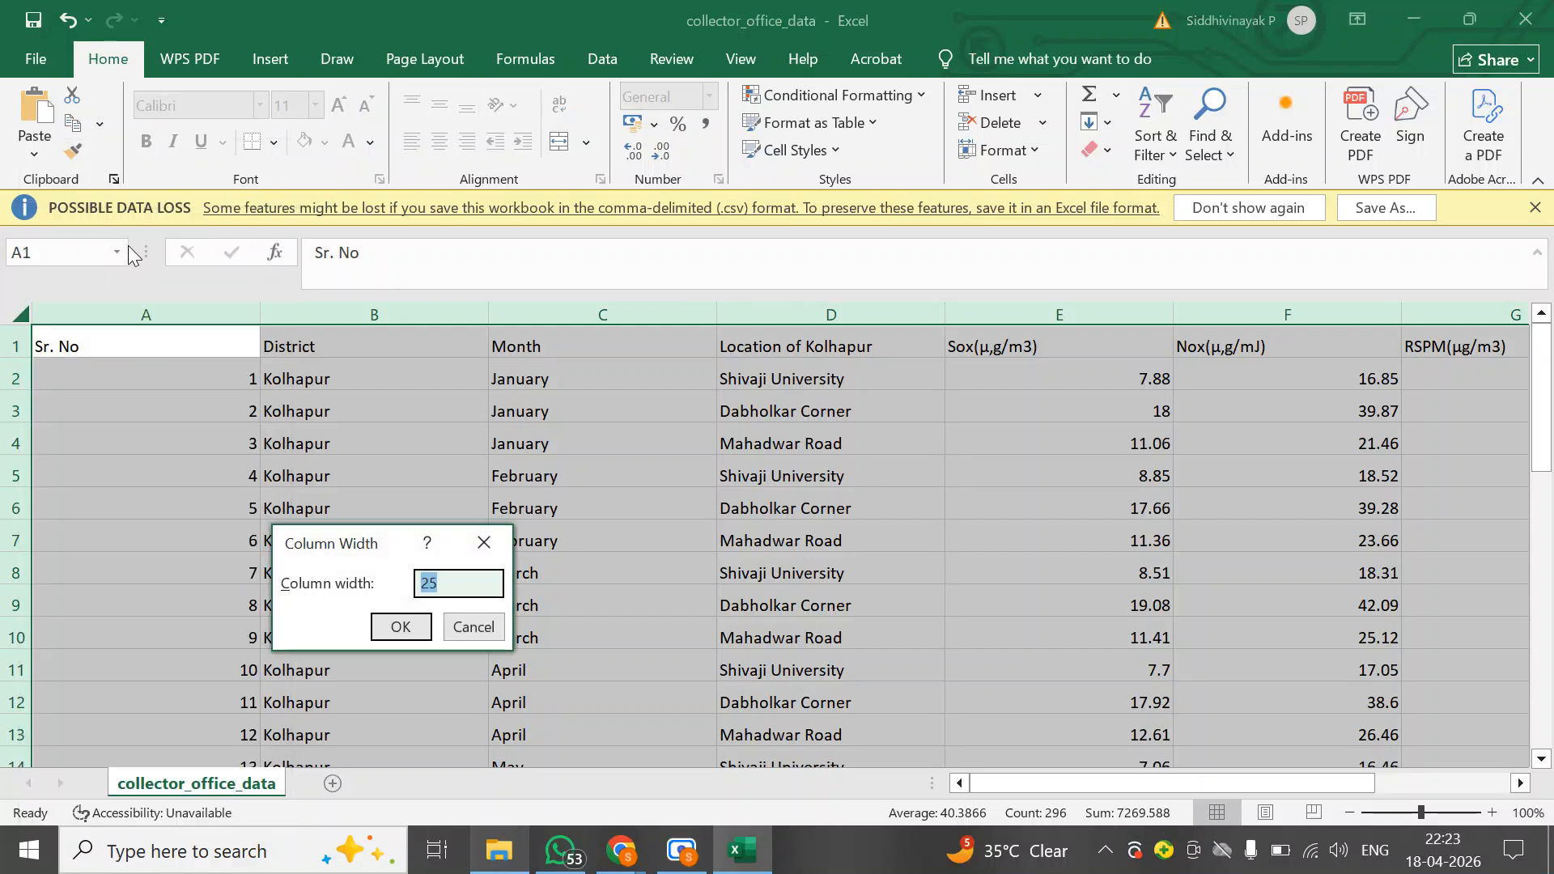
key("Return")
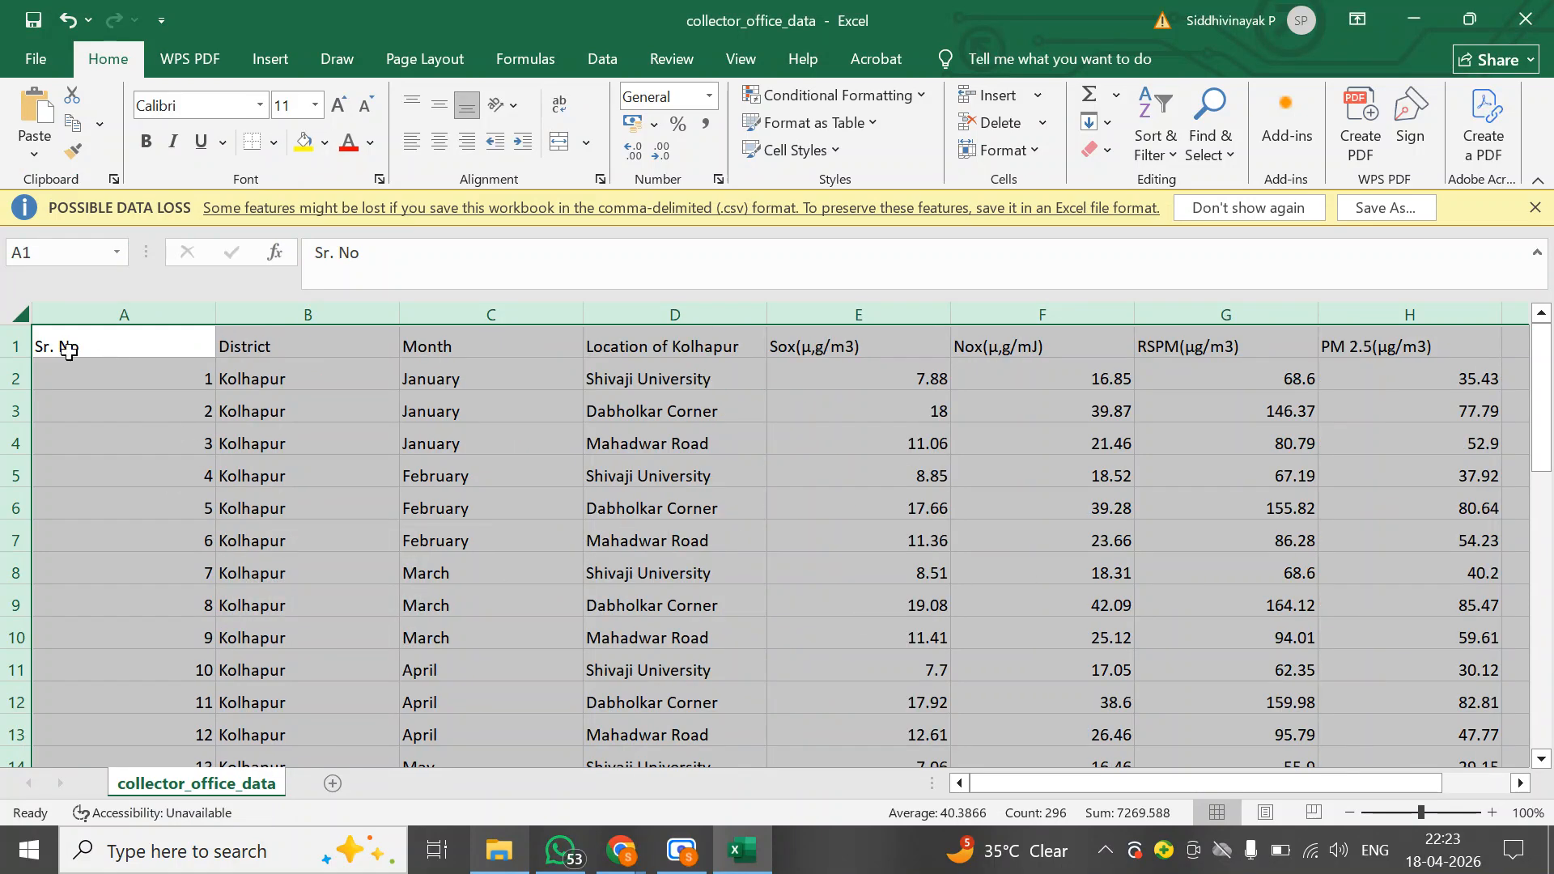
Select the whole sheet and center all cells horizontally and vertically
left_click(125, 433)
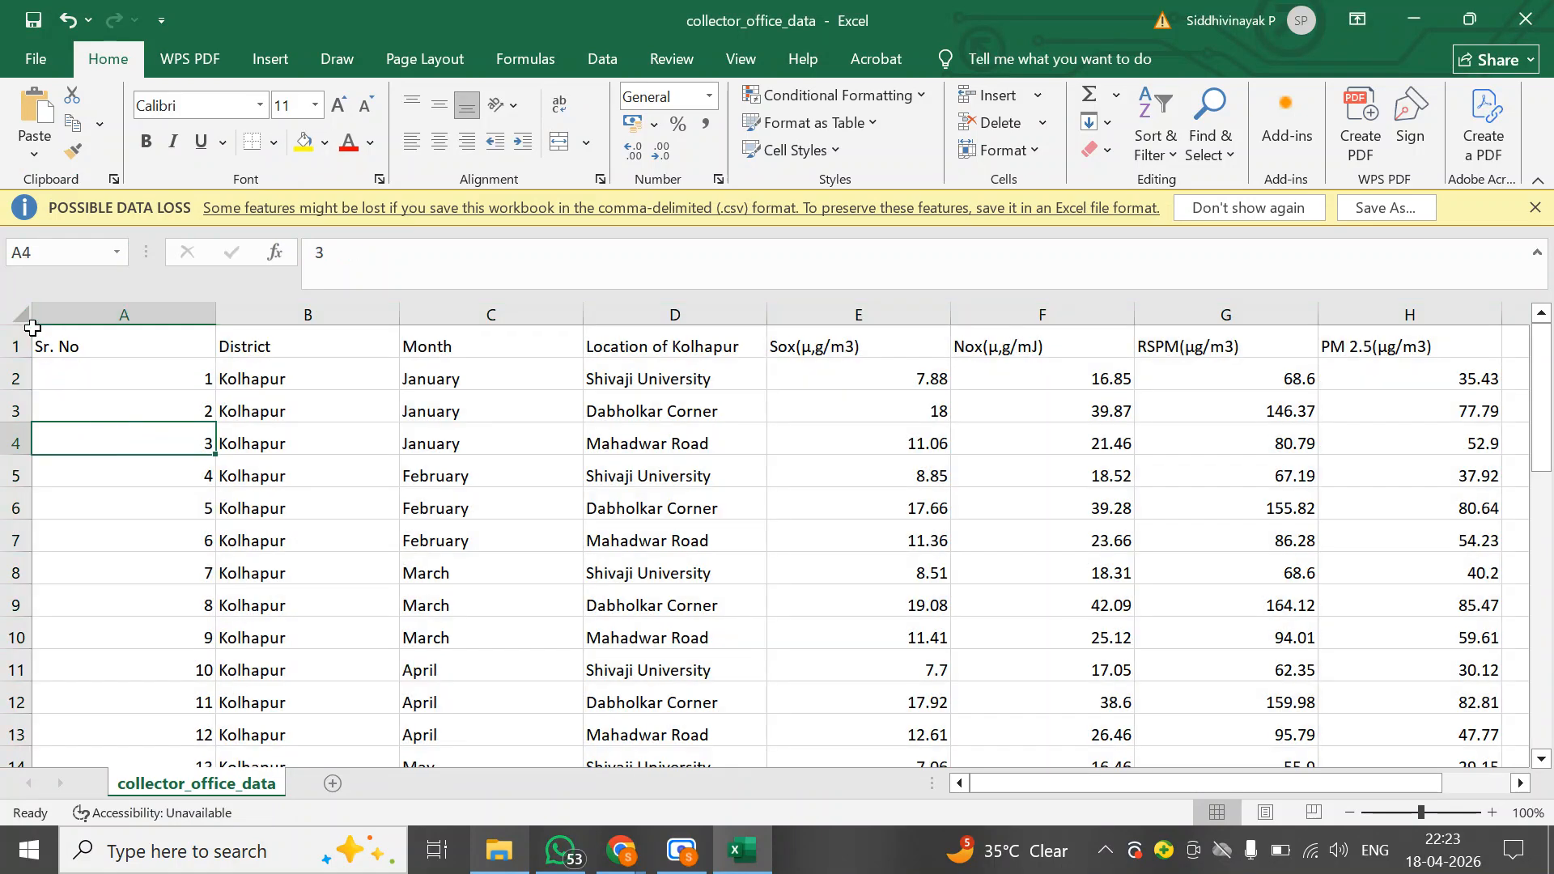
left_click(21, 313)
left_click(440, 147)
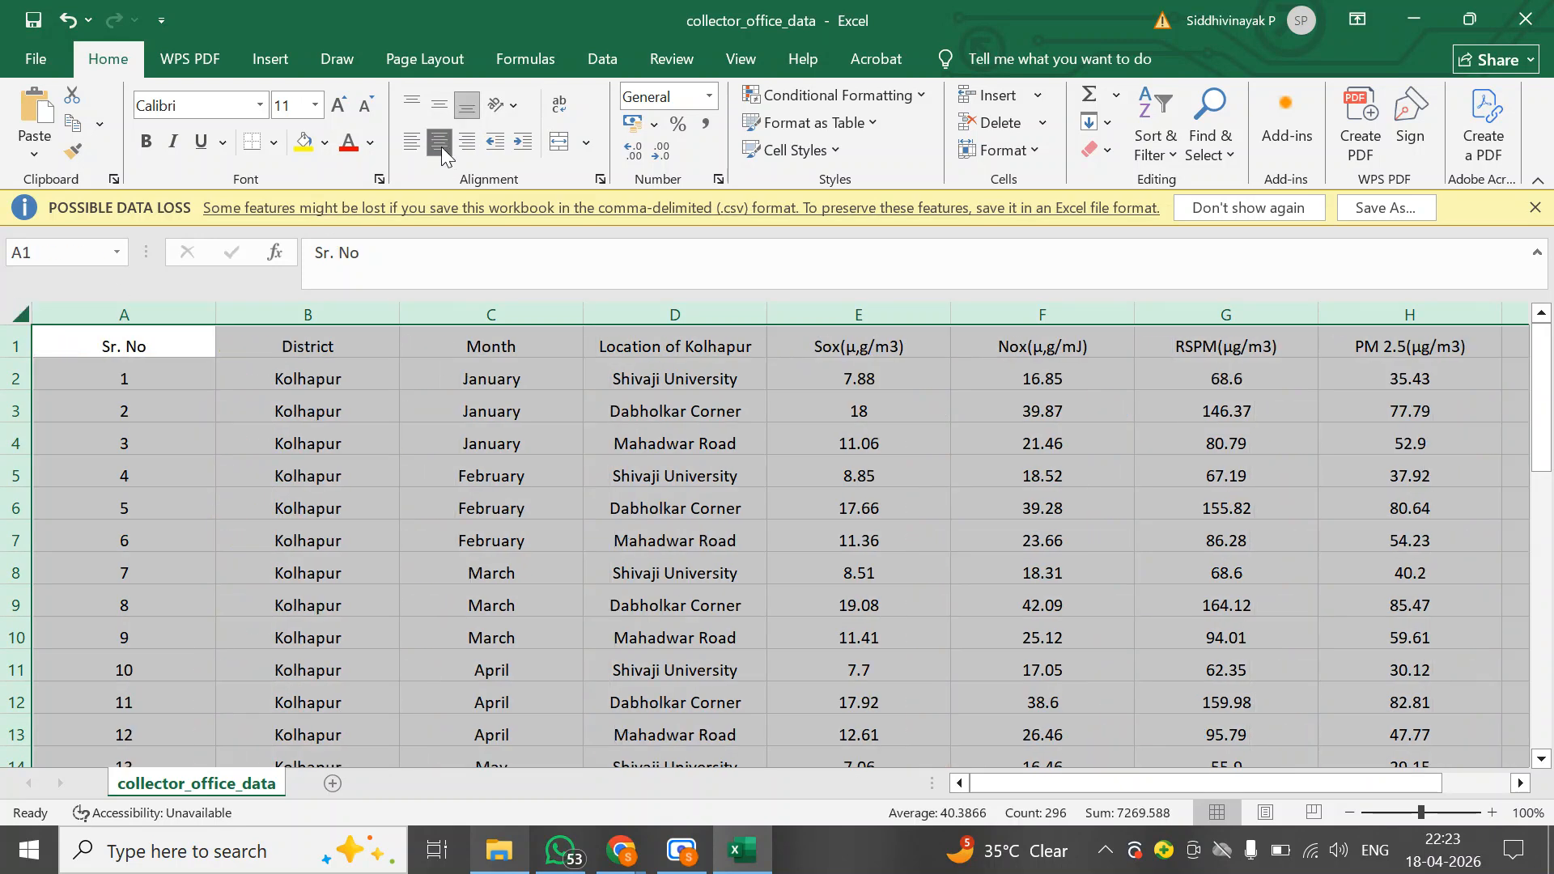
left_click(439, 104)
Apply All Borders to every cell of the sheet
left_click(273, 142)
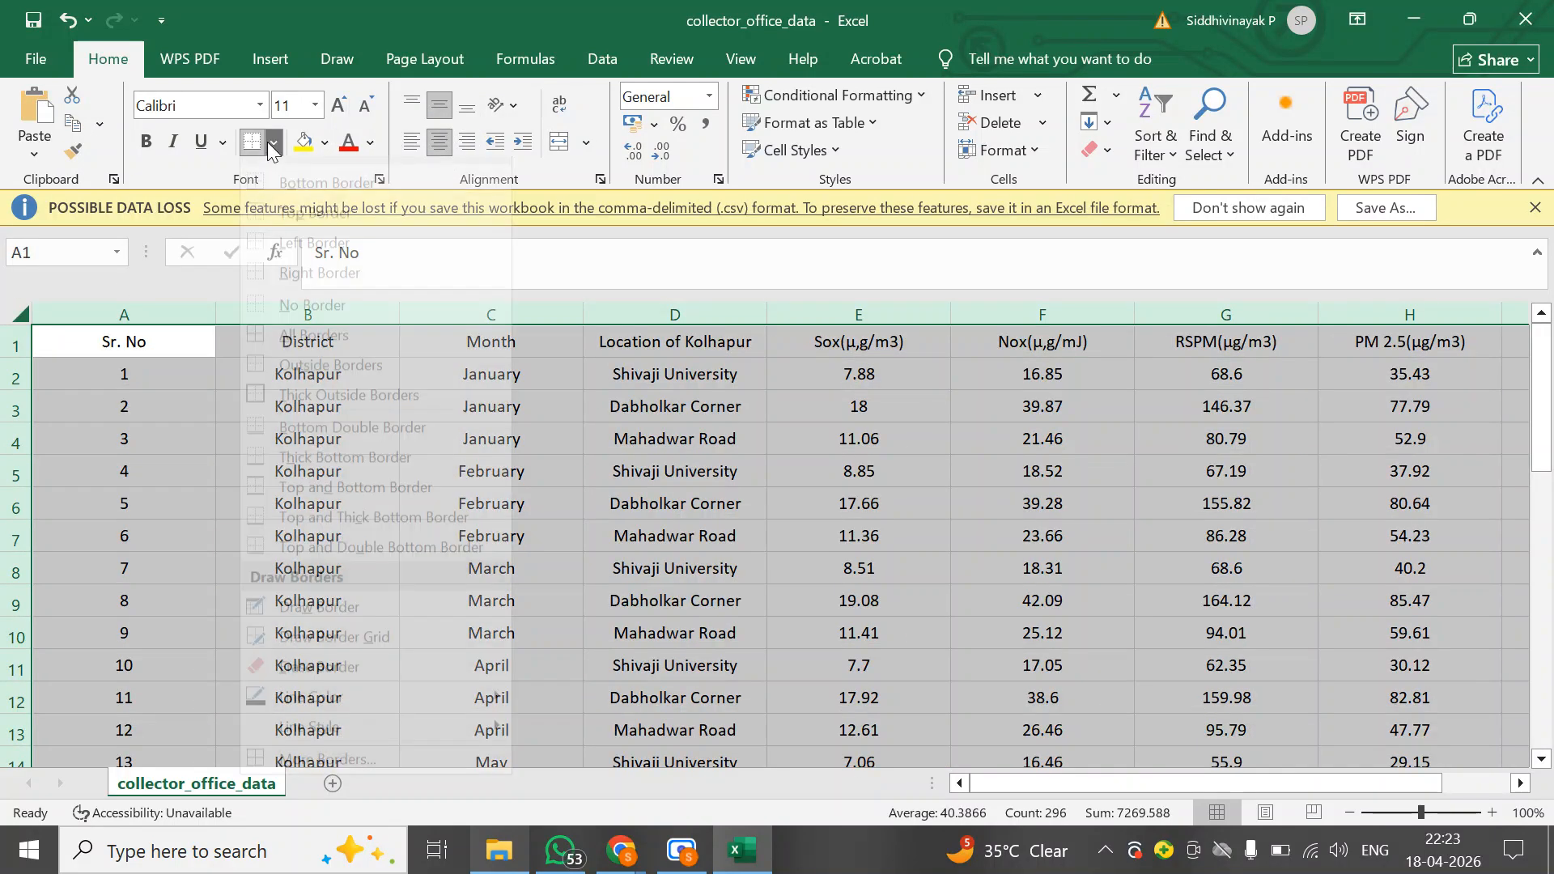
left_click(315, 358)
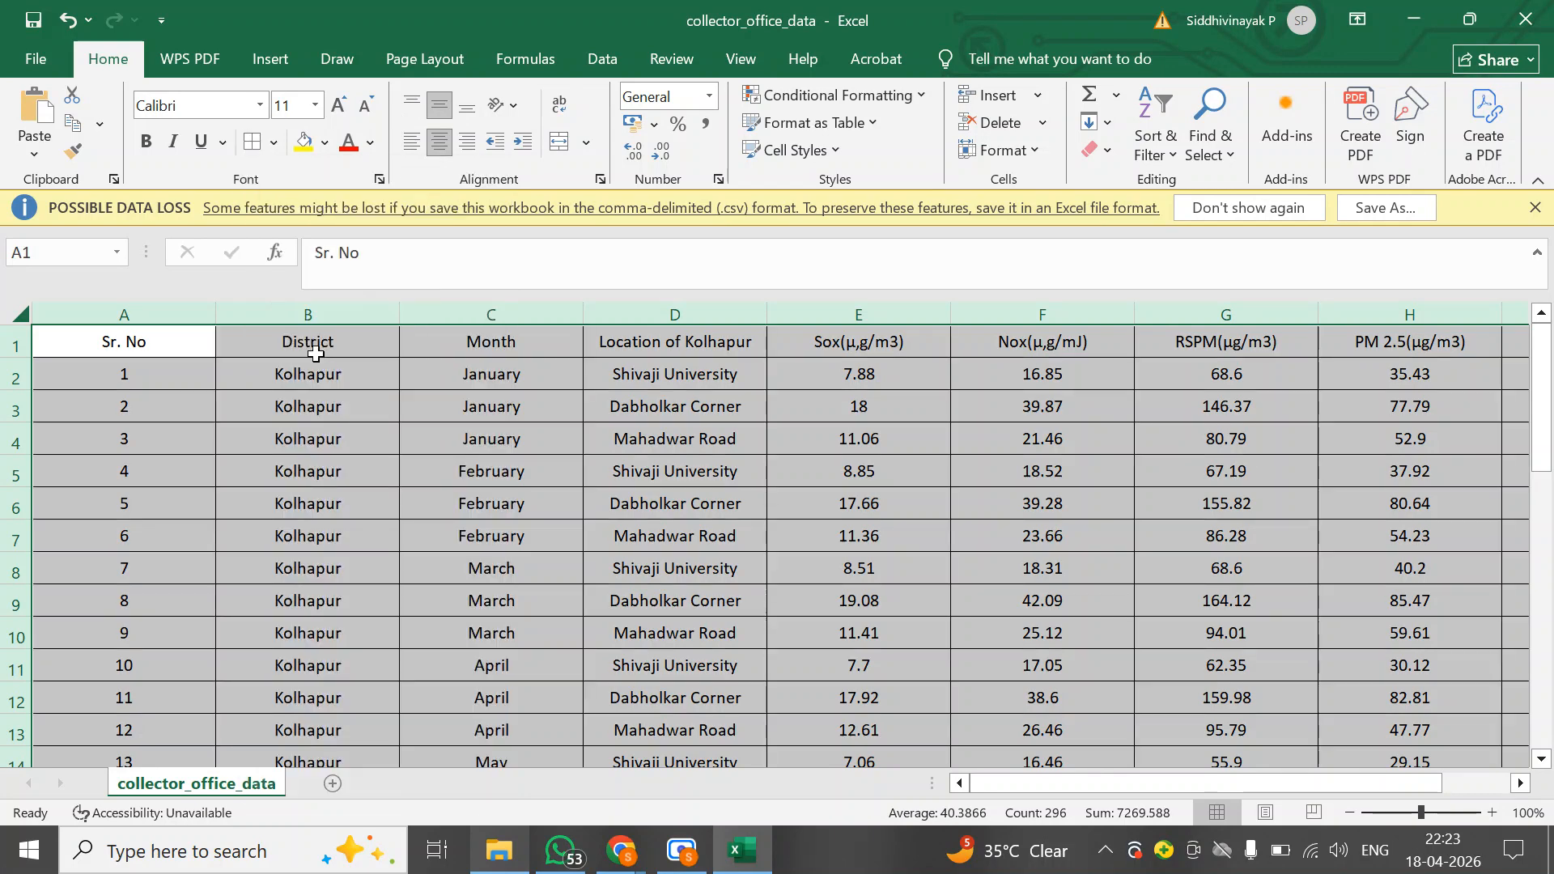
Make the header row bold, italic and underlined with a light grey fill
left_click(156, 426)
left_click(13, 341)
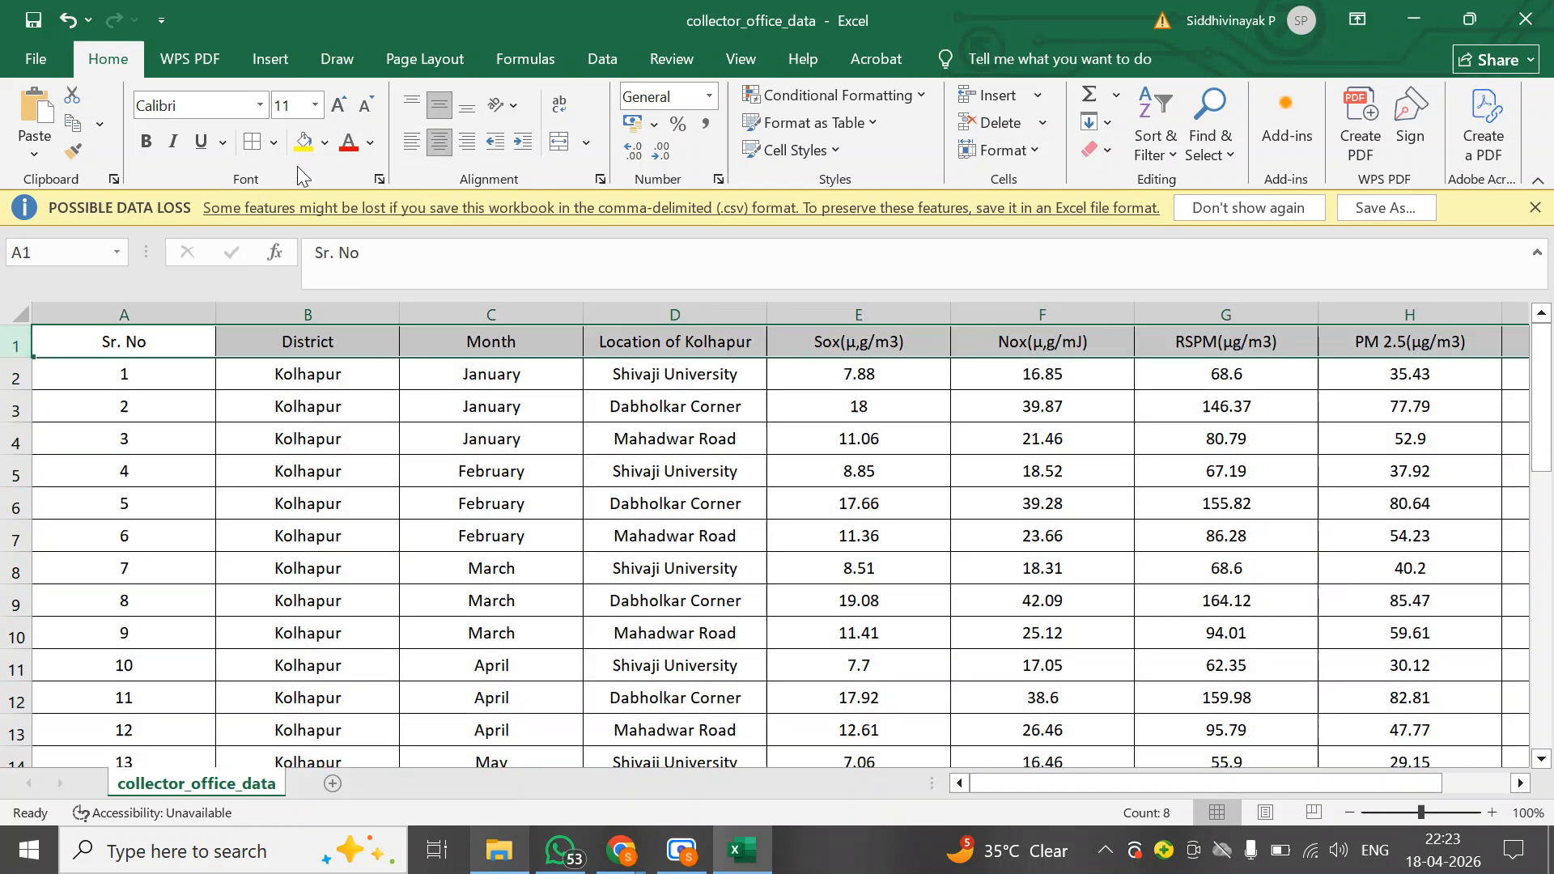
left_click(145, 142)
left_click(173, 142)
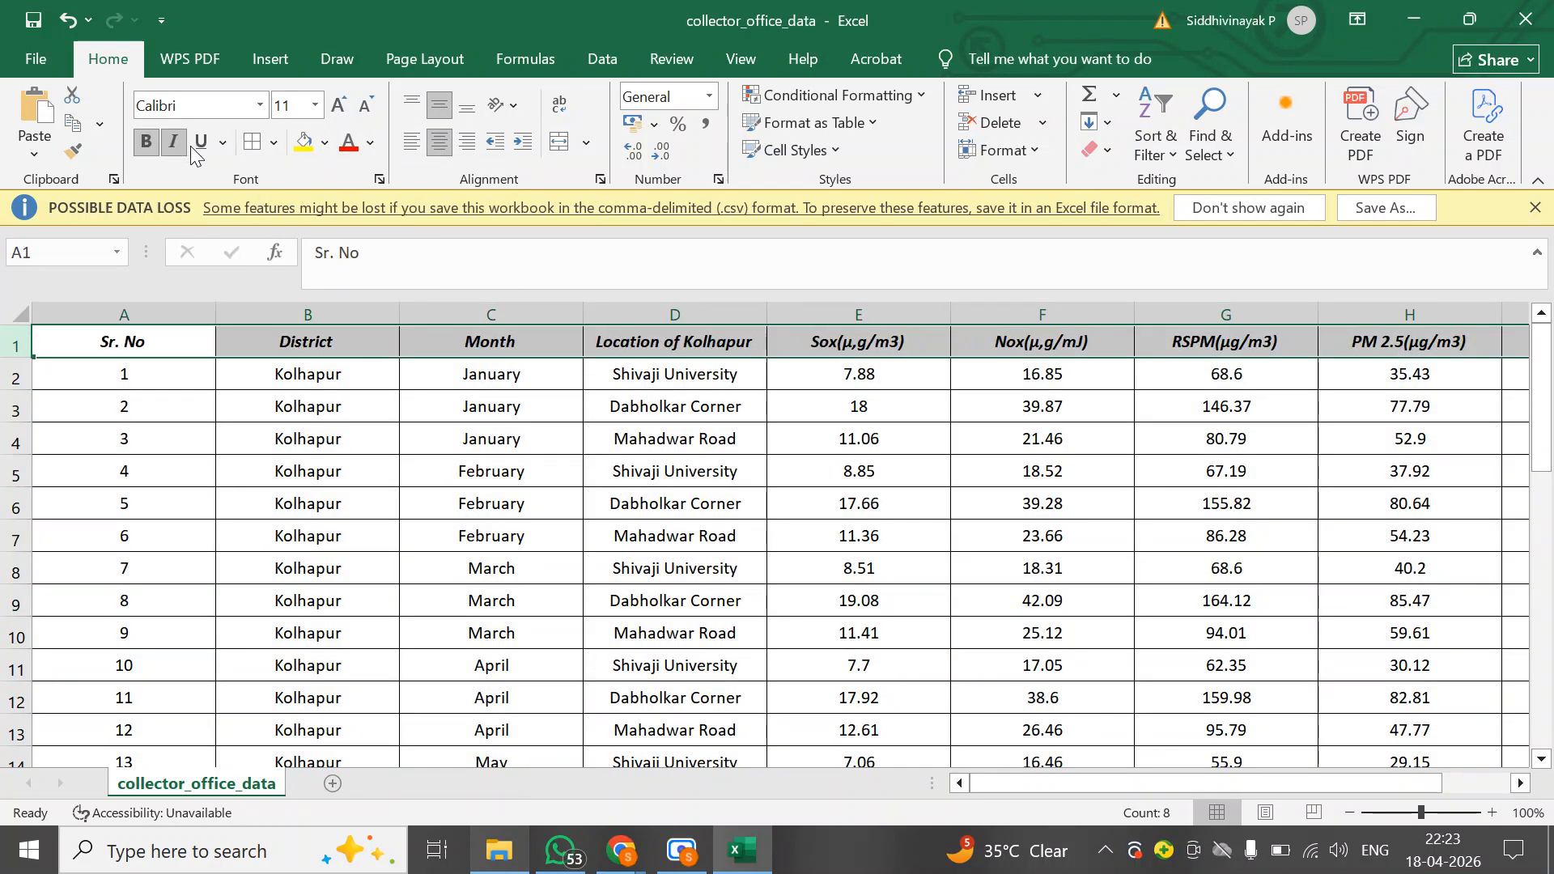
left_click(201, 143)
left_click(324, 143)
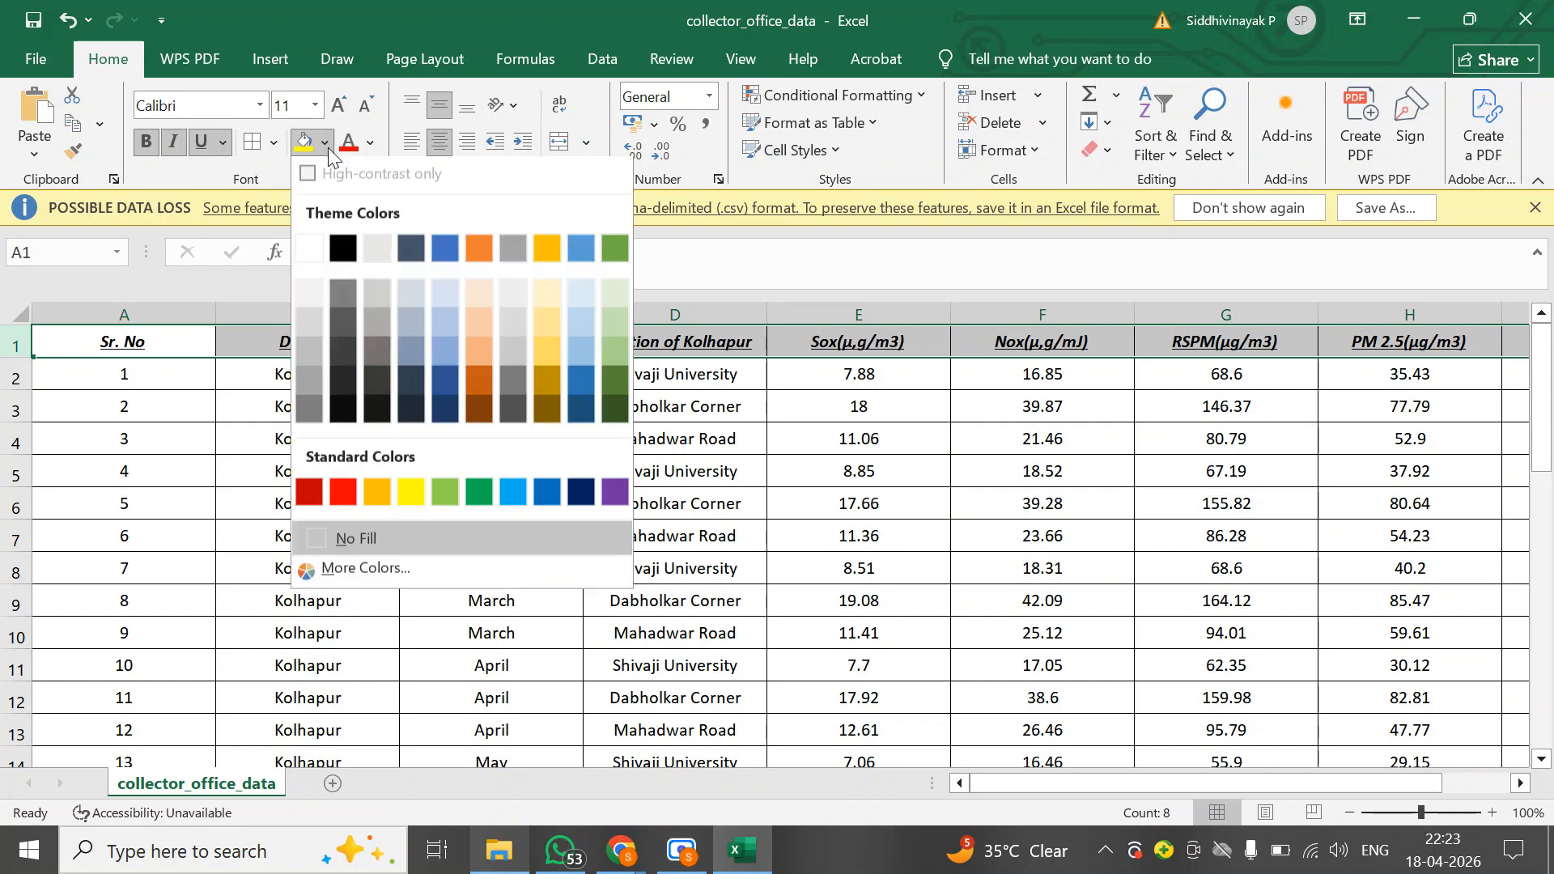
left_click(380, 305)
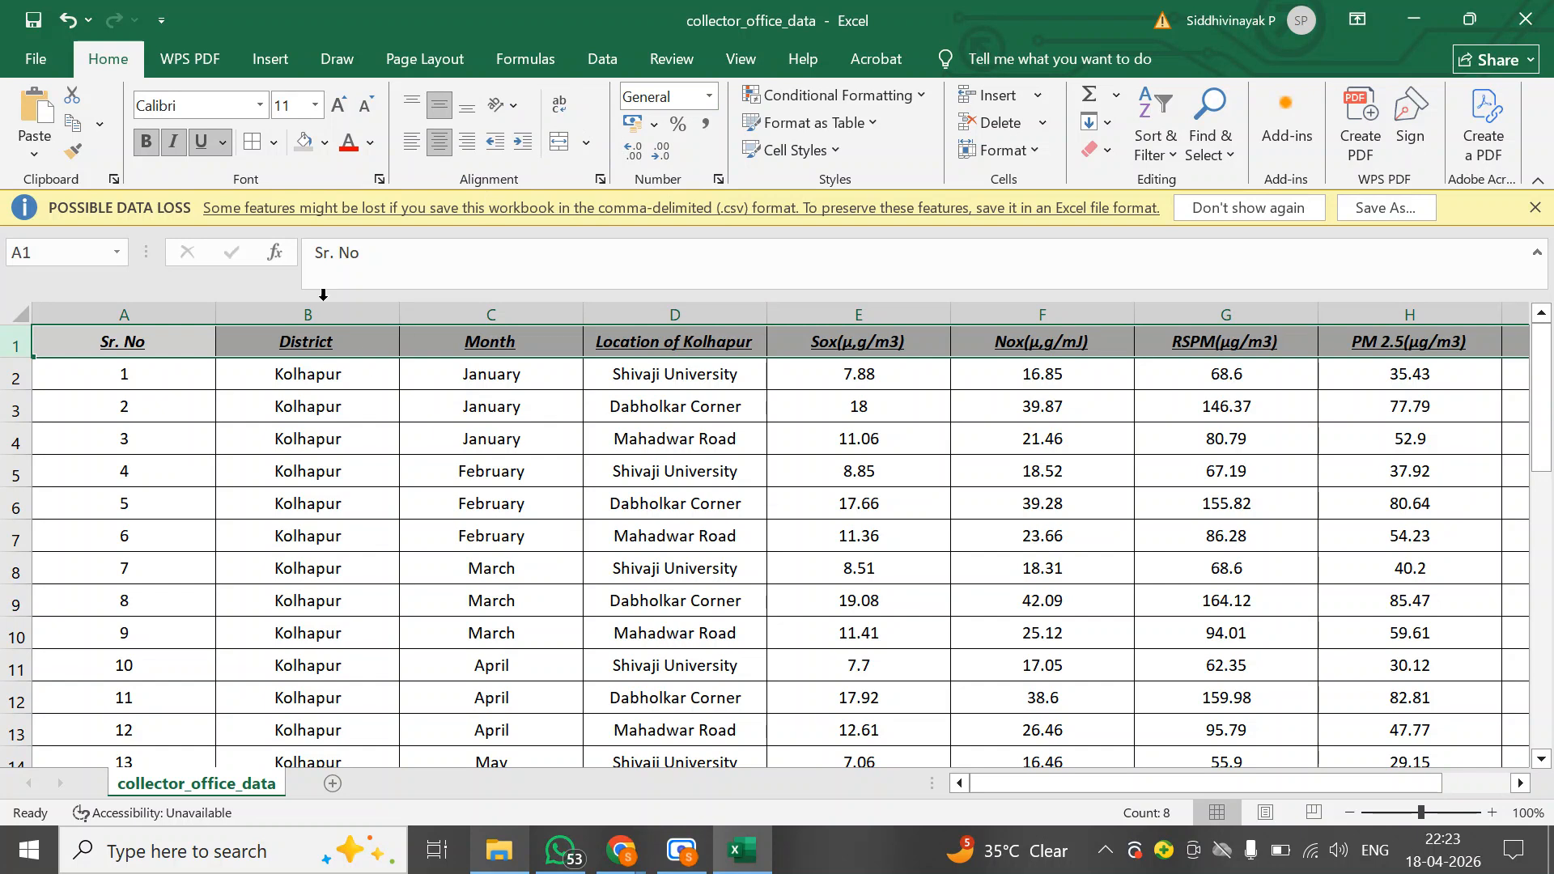
Freeze the top row of the worksheet
left_click(738, 65)
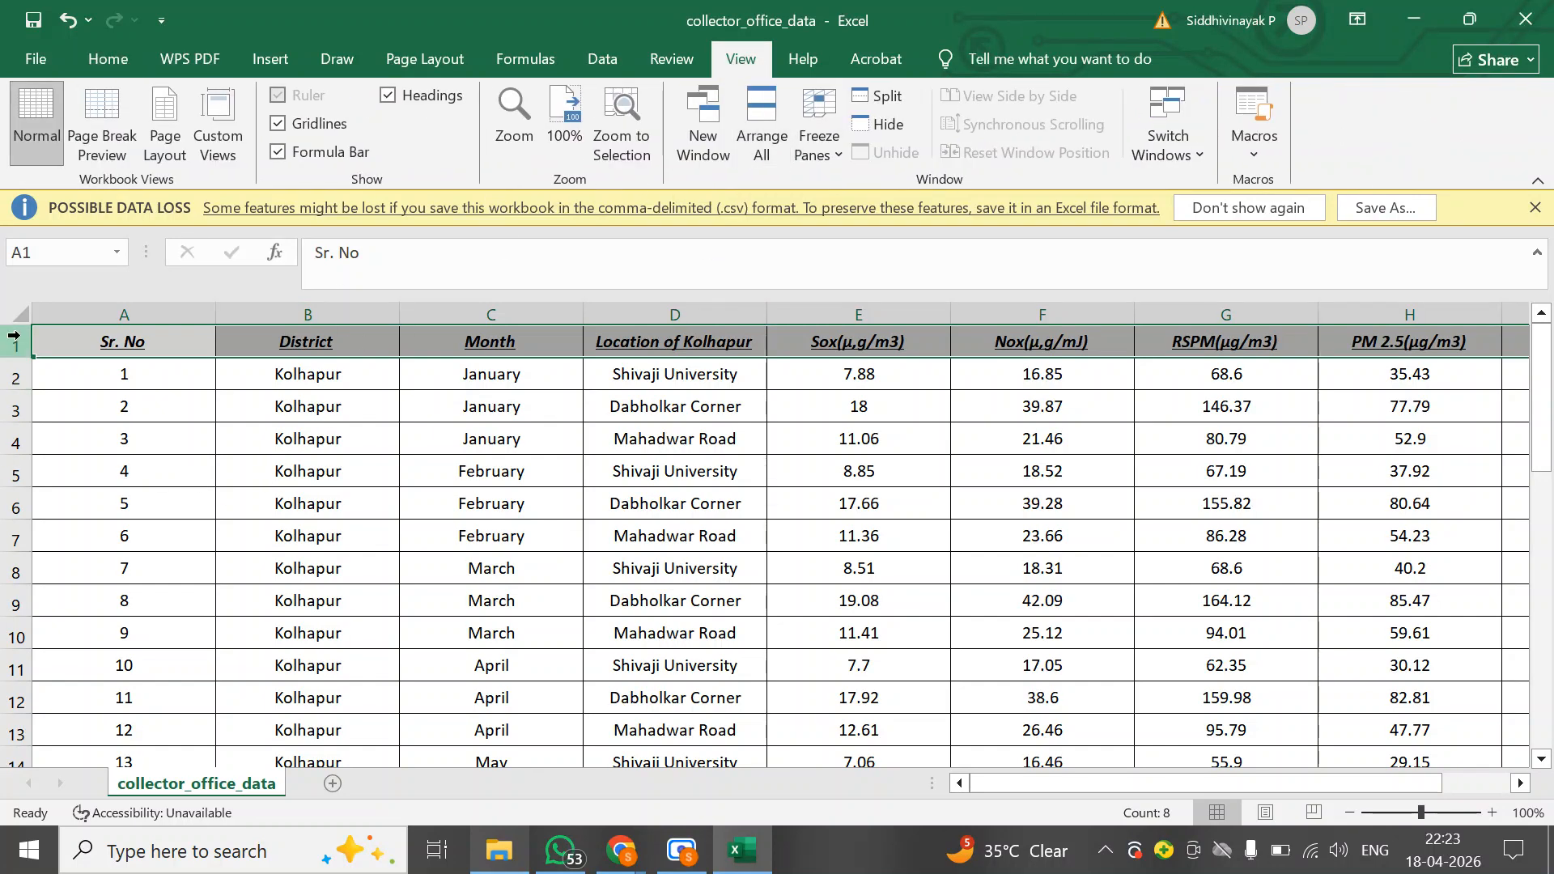
left_click(819, 130)
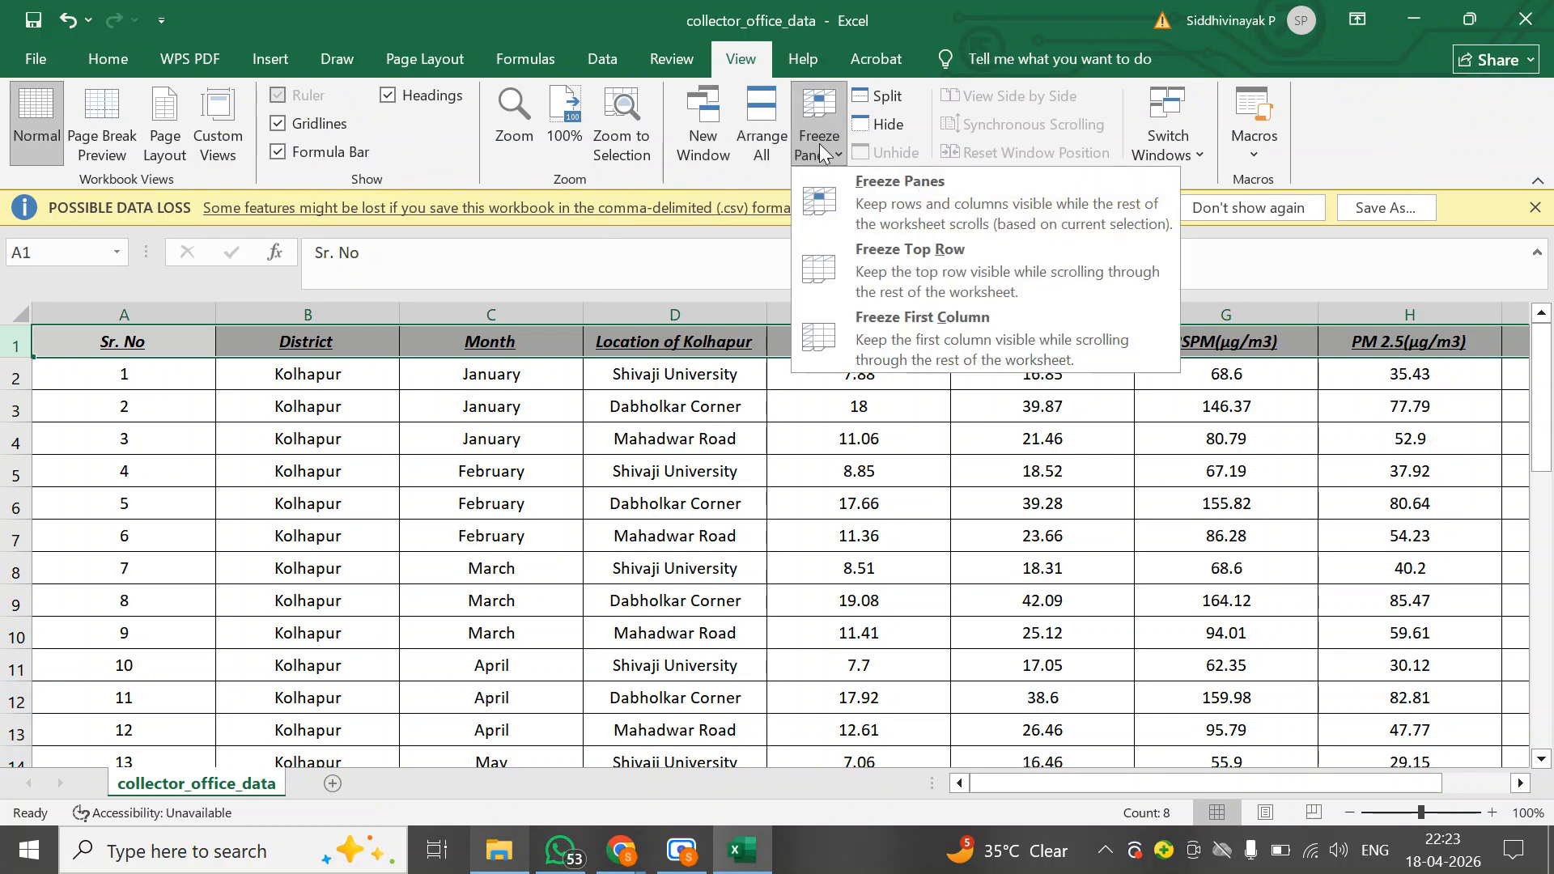
left_click(904, 265)
scroll(314, 573, "down", 10)
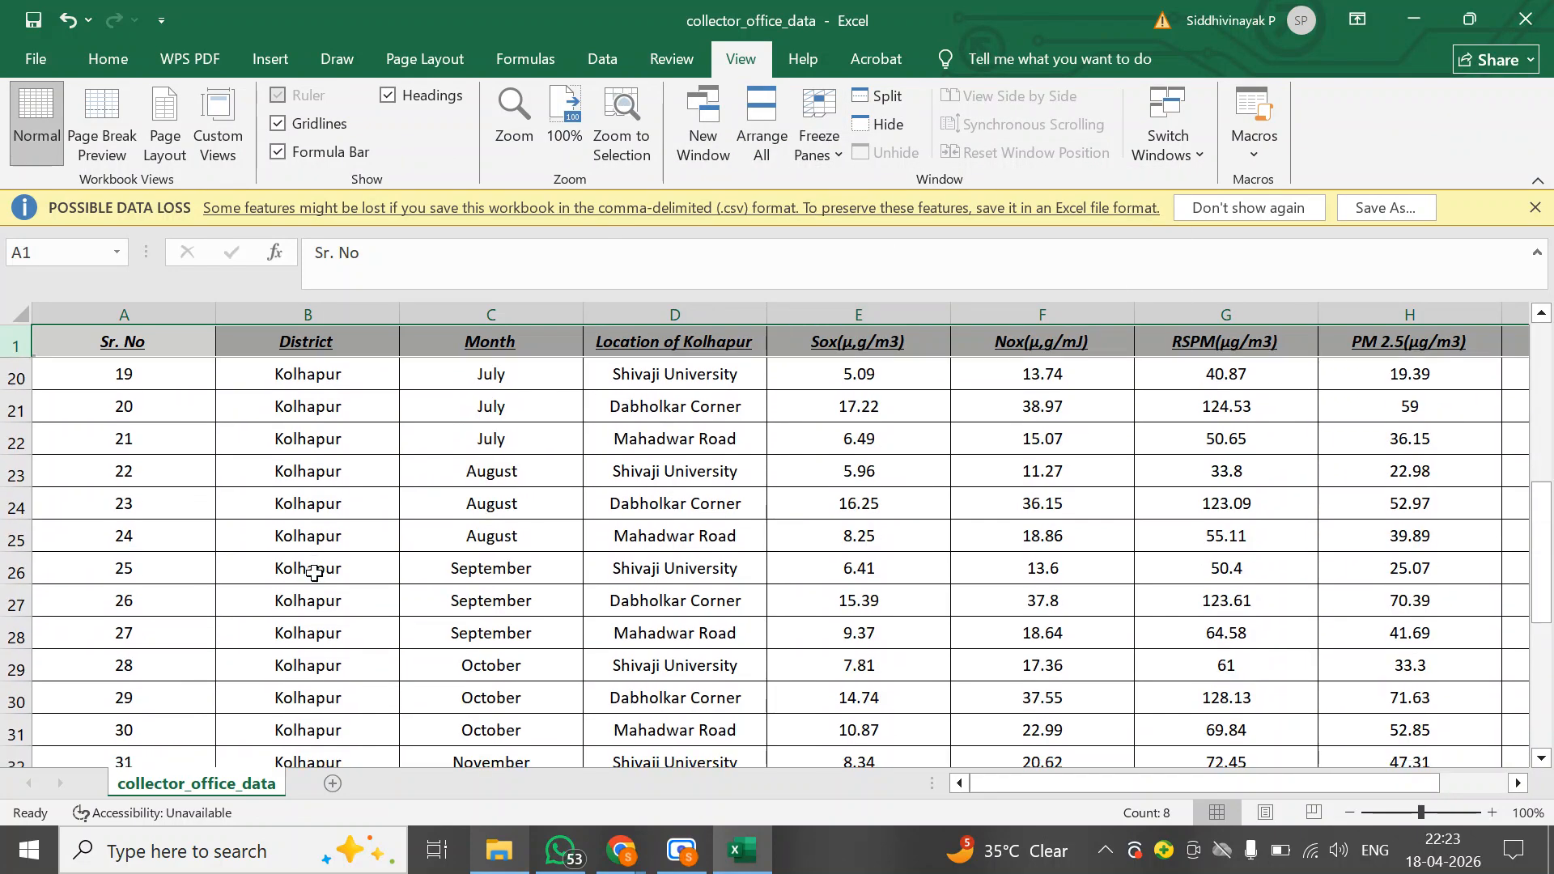
scroll(315, 572, "down", 4)
scroll(313, 558, "up", 15)
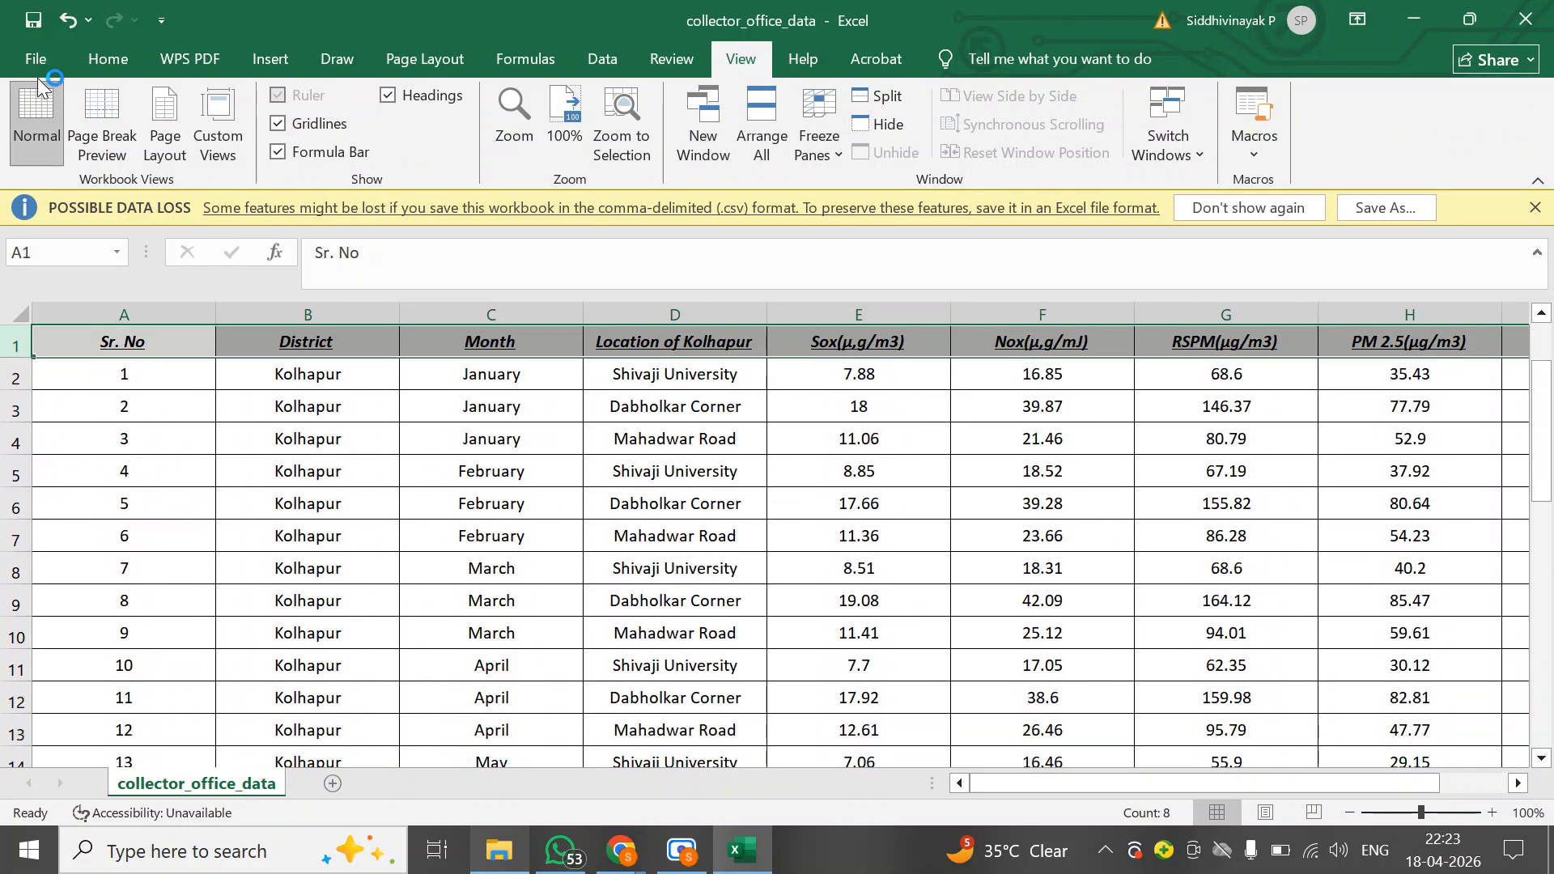
Open Save As and browse to the personal project subfolder inside Documents
left_click(40, 61)
left_click(107, 395)
left_click(377, 577)
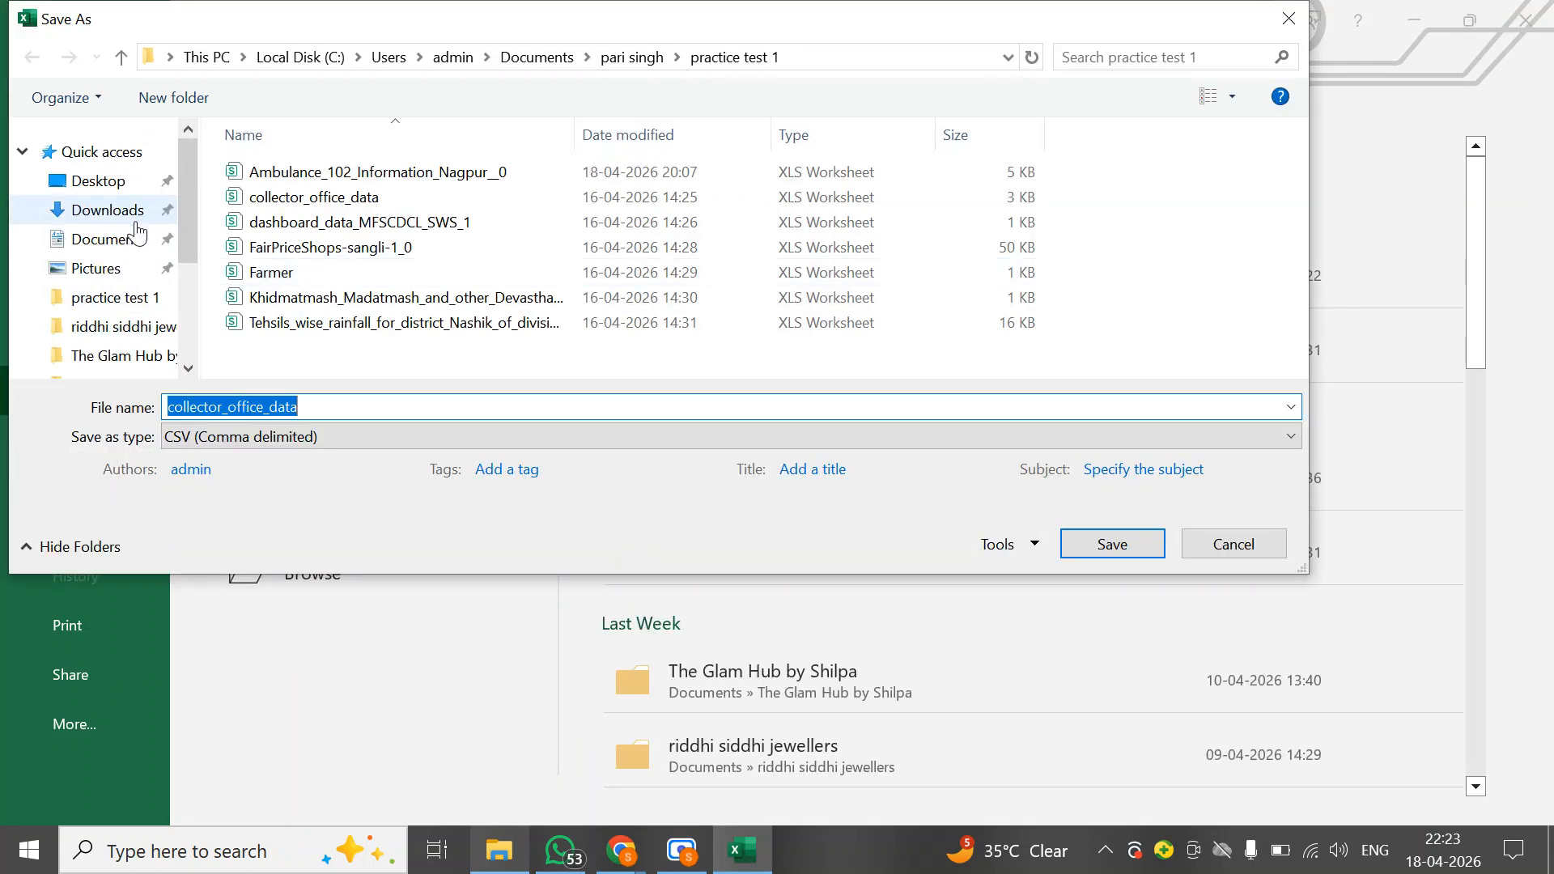
left_click(127, 250)
scroll(346, 280, "down", 10)
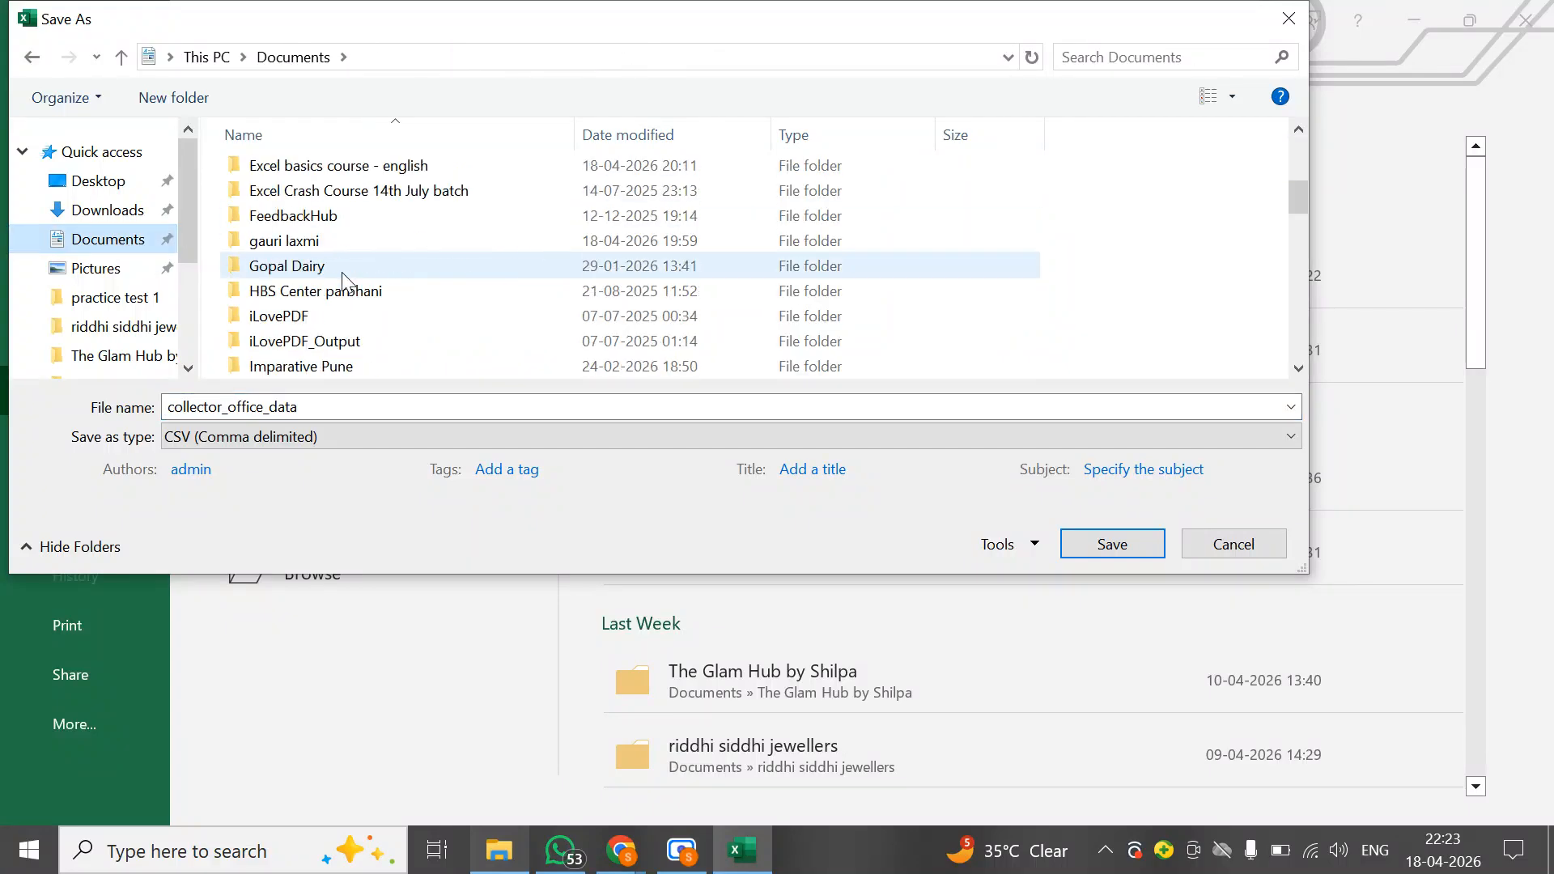
scroll(347, 279, "down", 6)
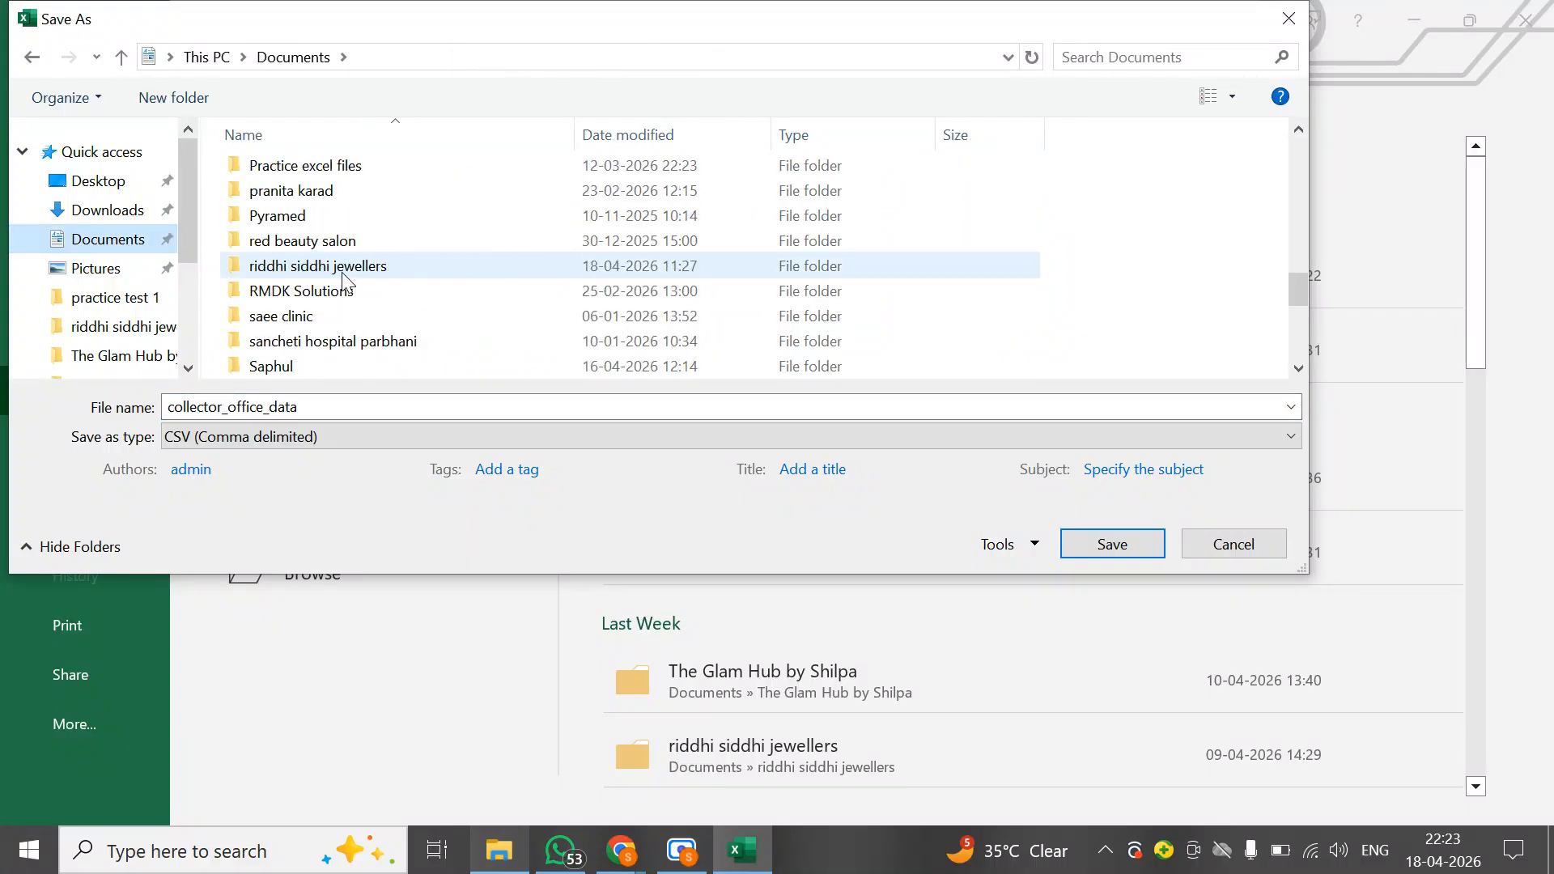
scroll(346, 279, "up", 1)
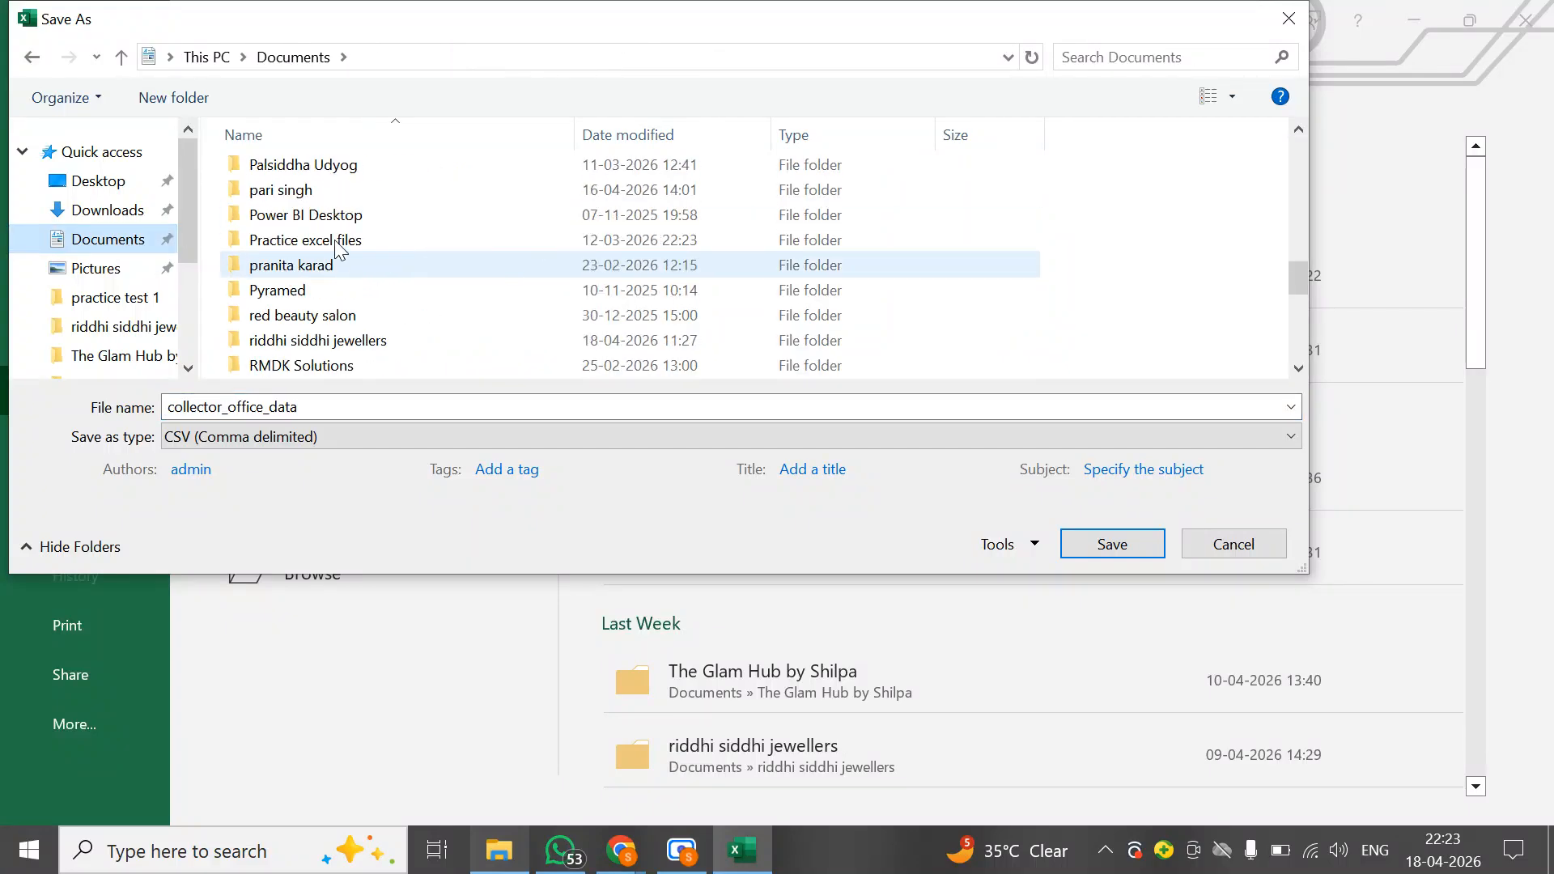
double_click(292, 190)
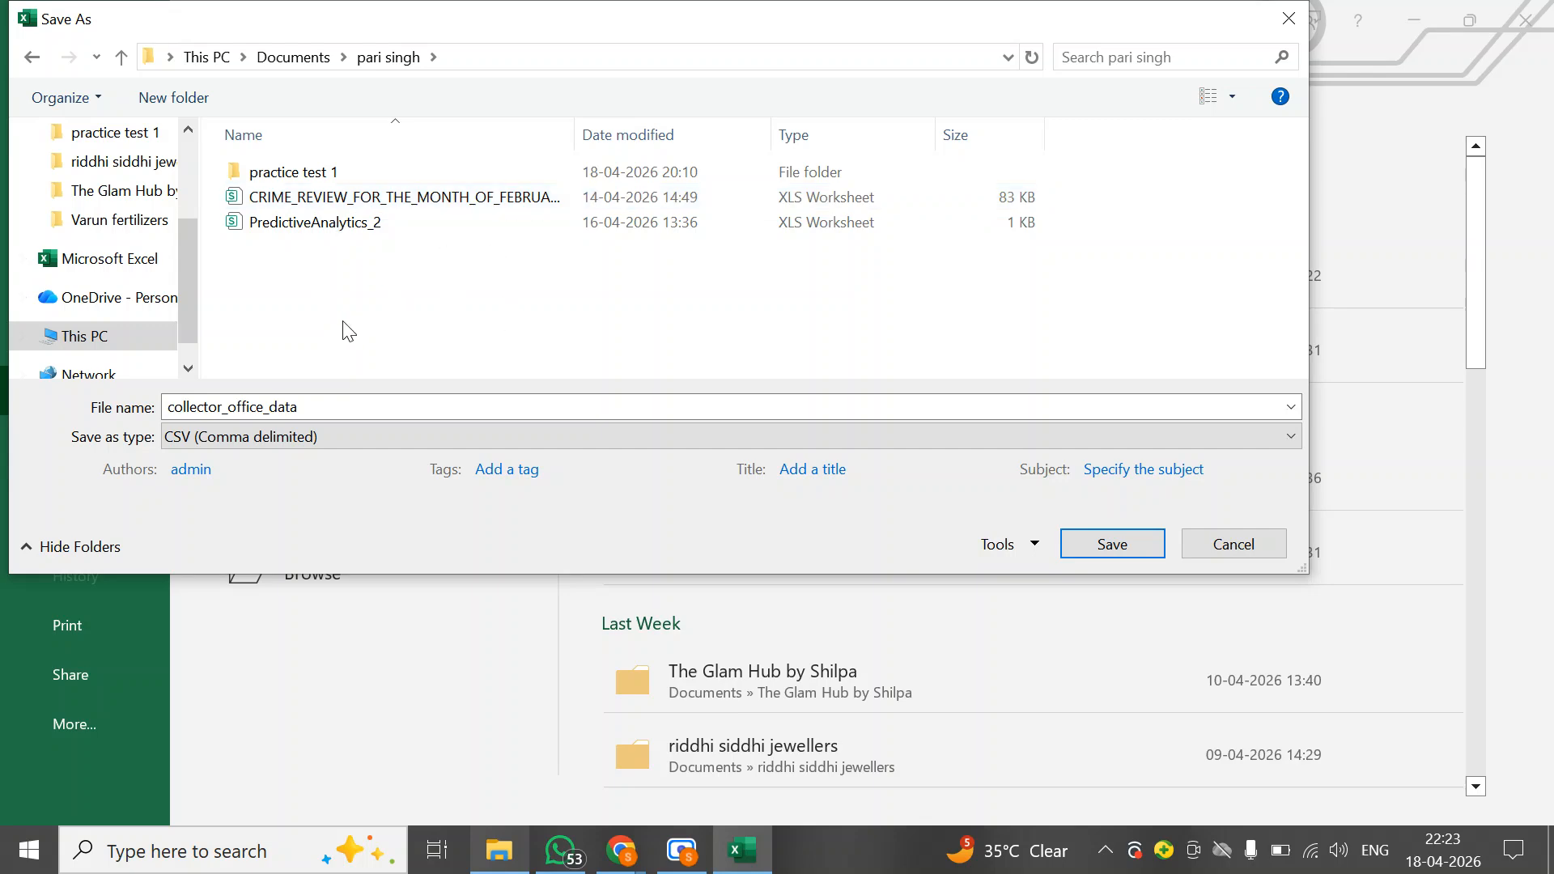
Save the file as collector_office_data with the Excel Workbook file type
left_click(346, 437)
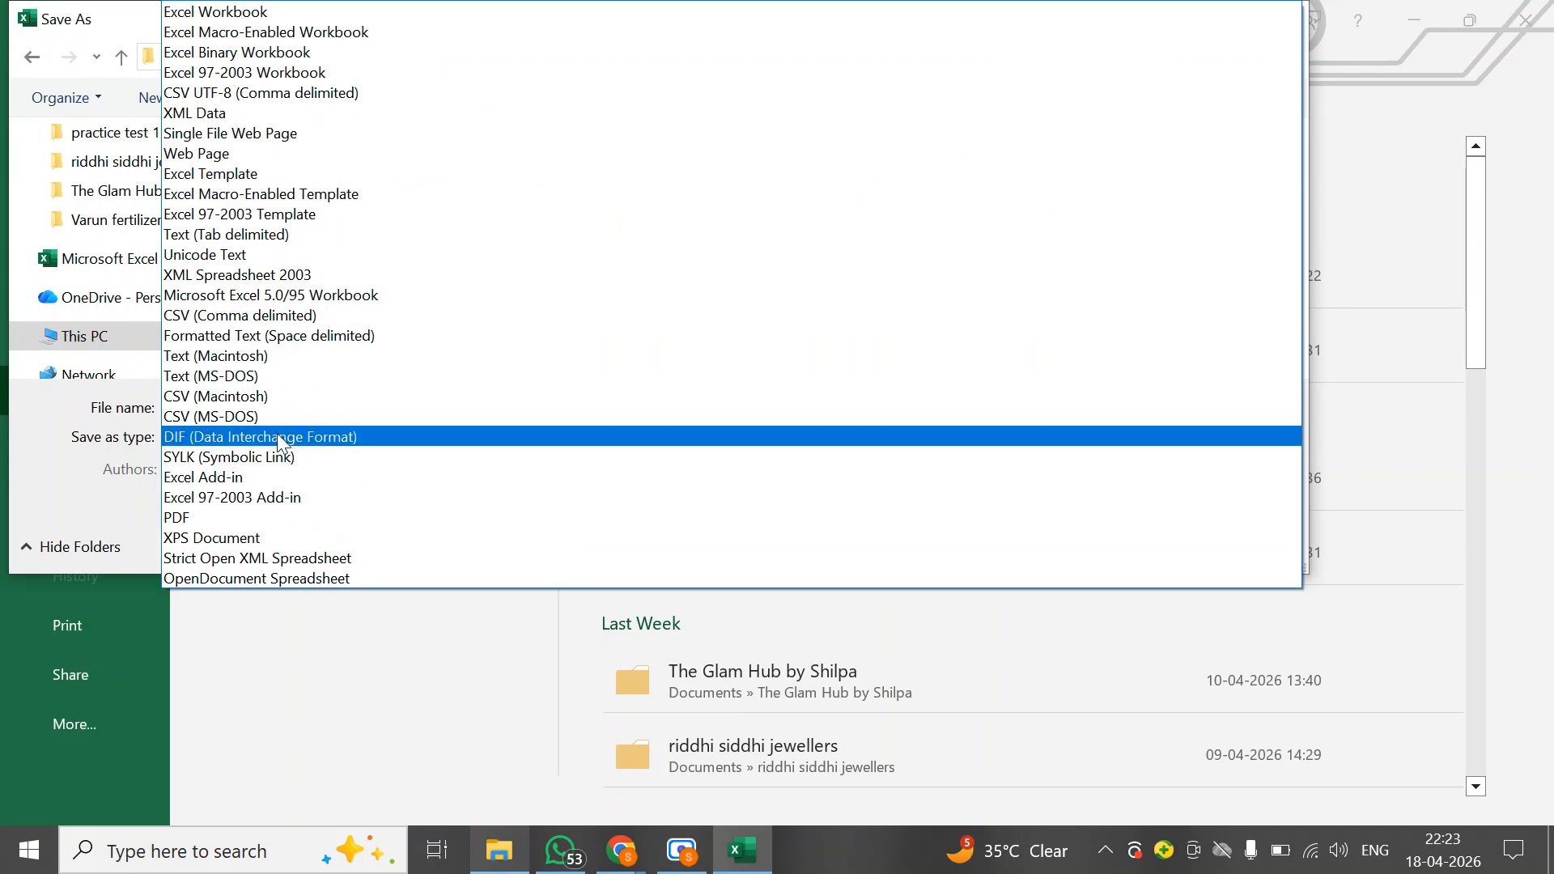
left_click(105, 443)
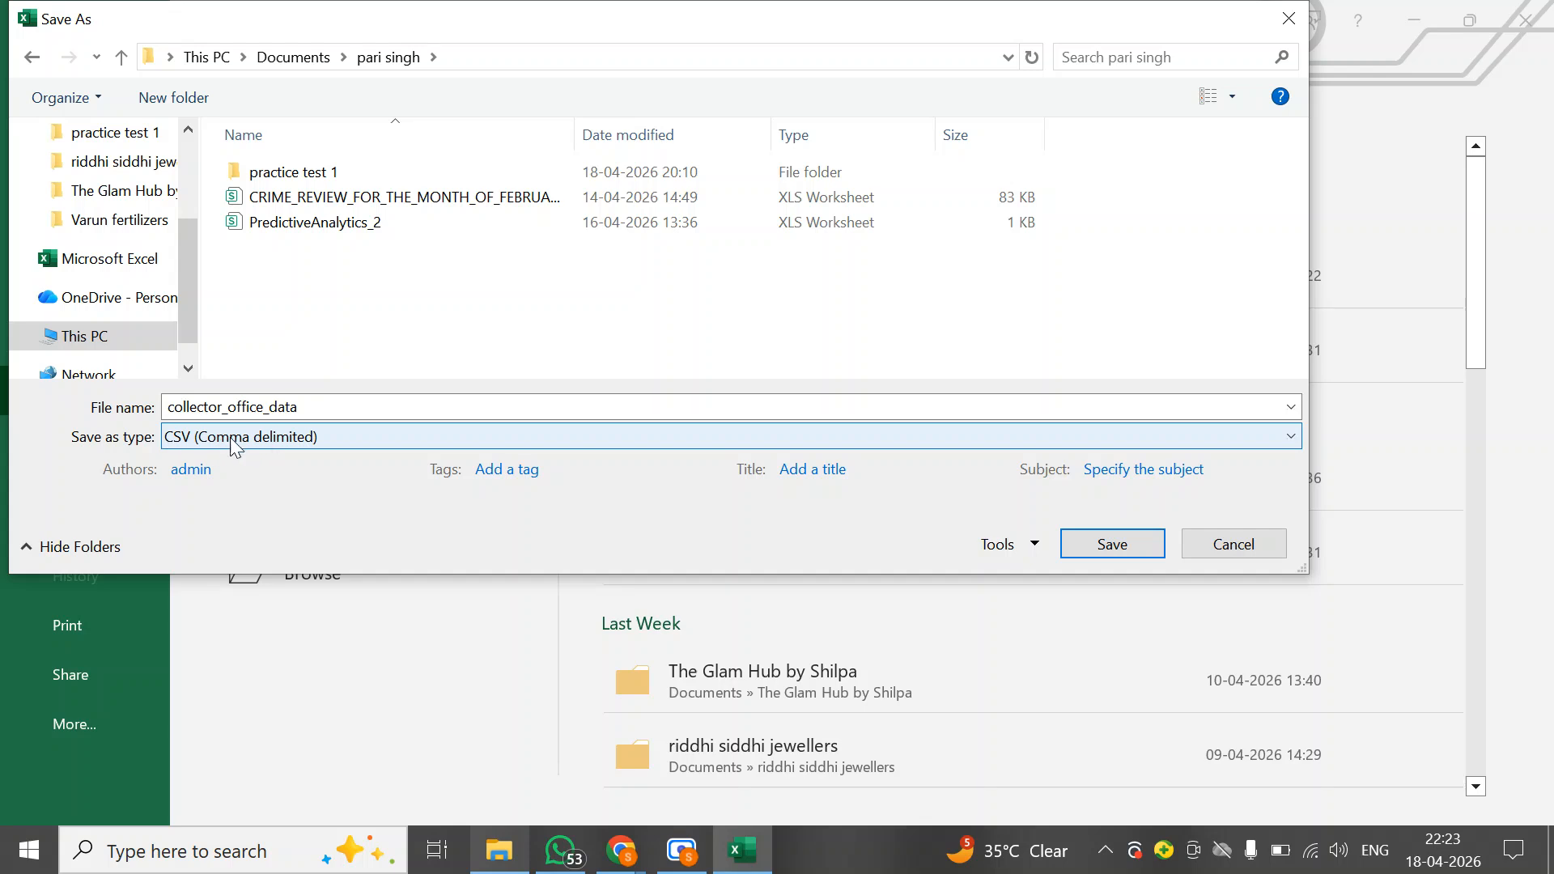
double_click(332, 406)
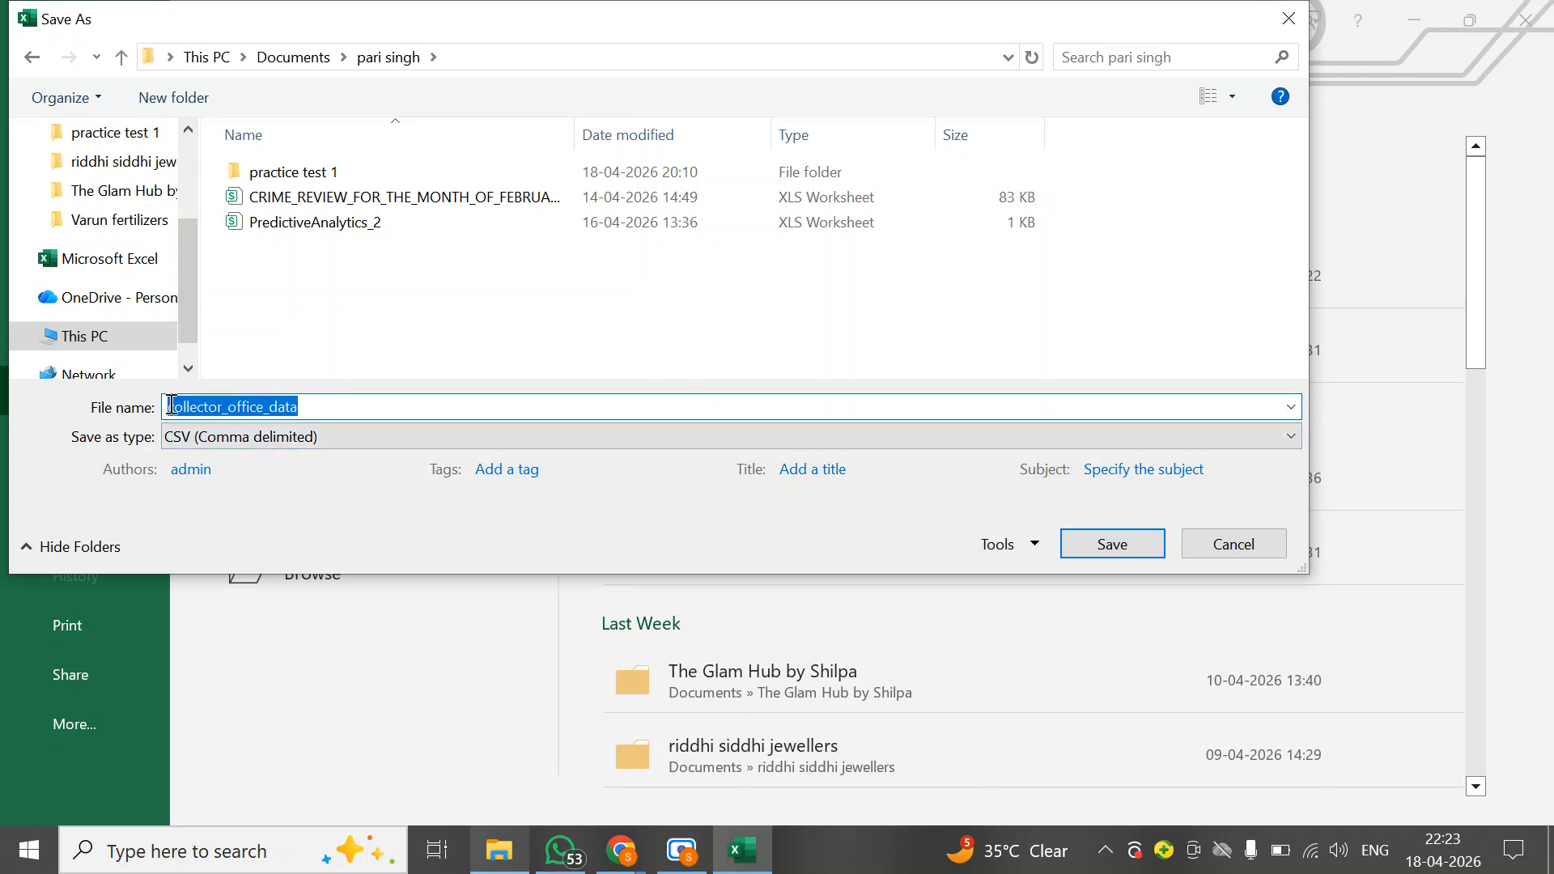
left_click(305, 406)
left_click(224, 441)
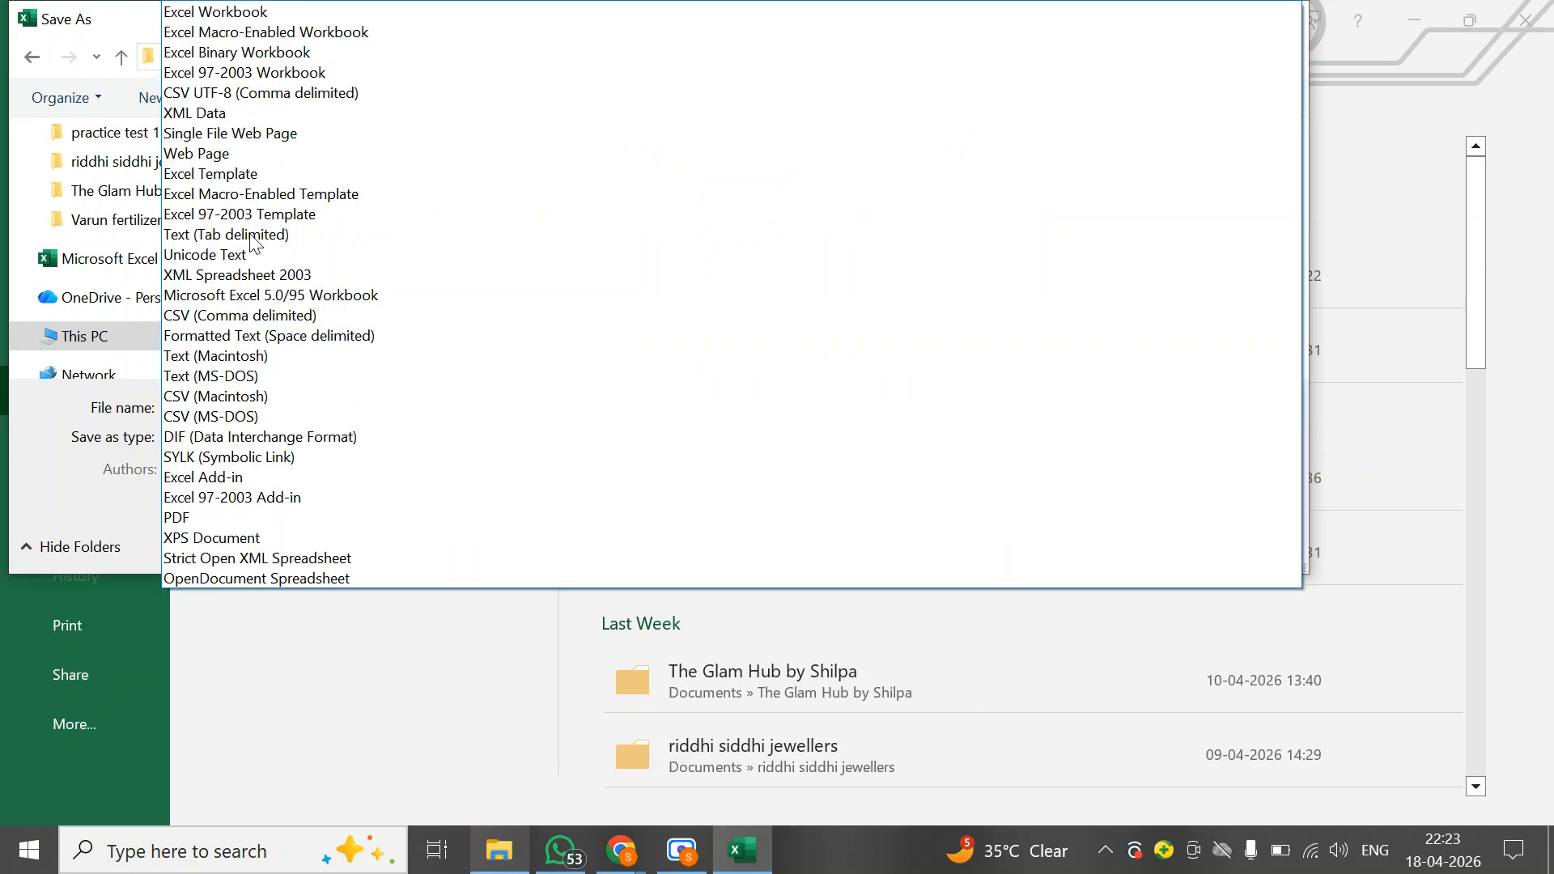
left_click(216, 11)
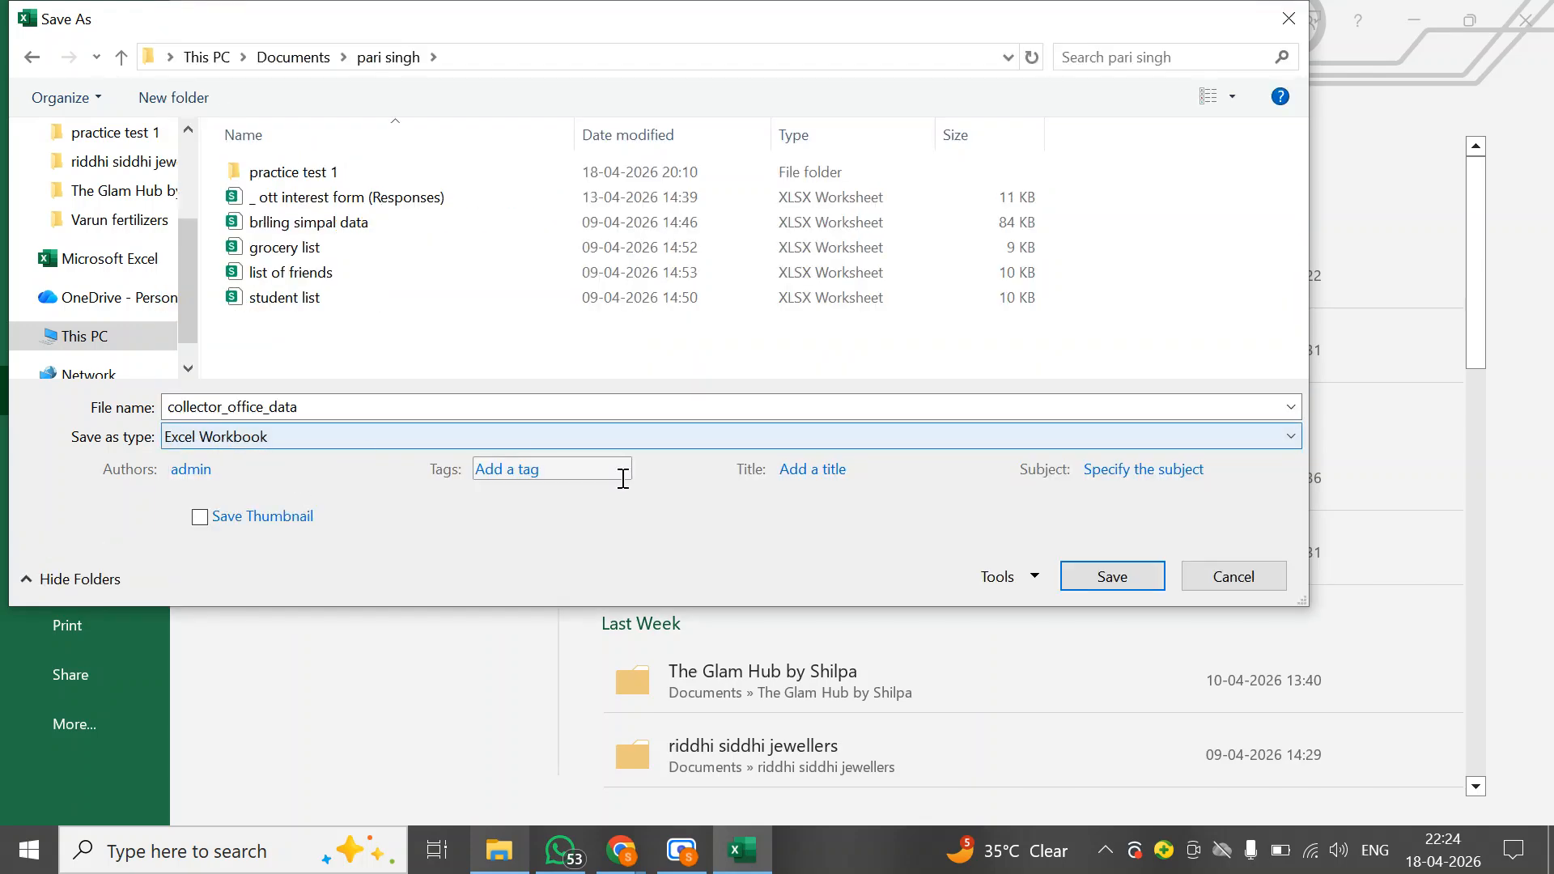
left_click(1120, 577)
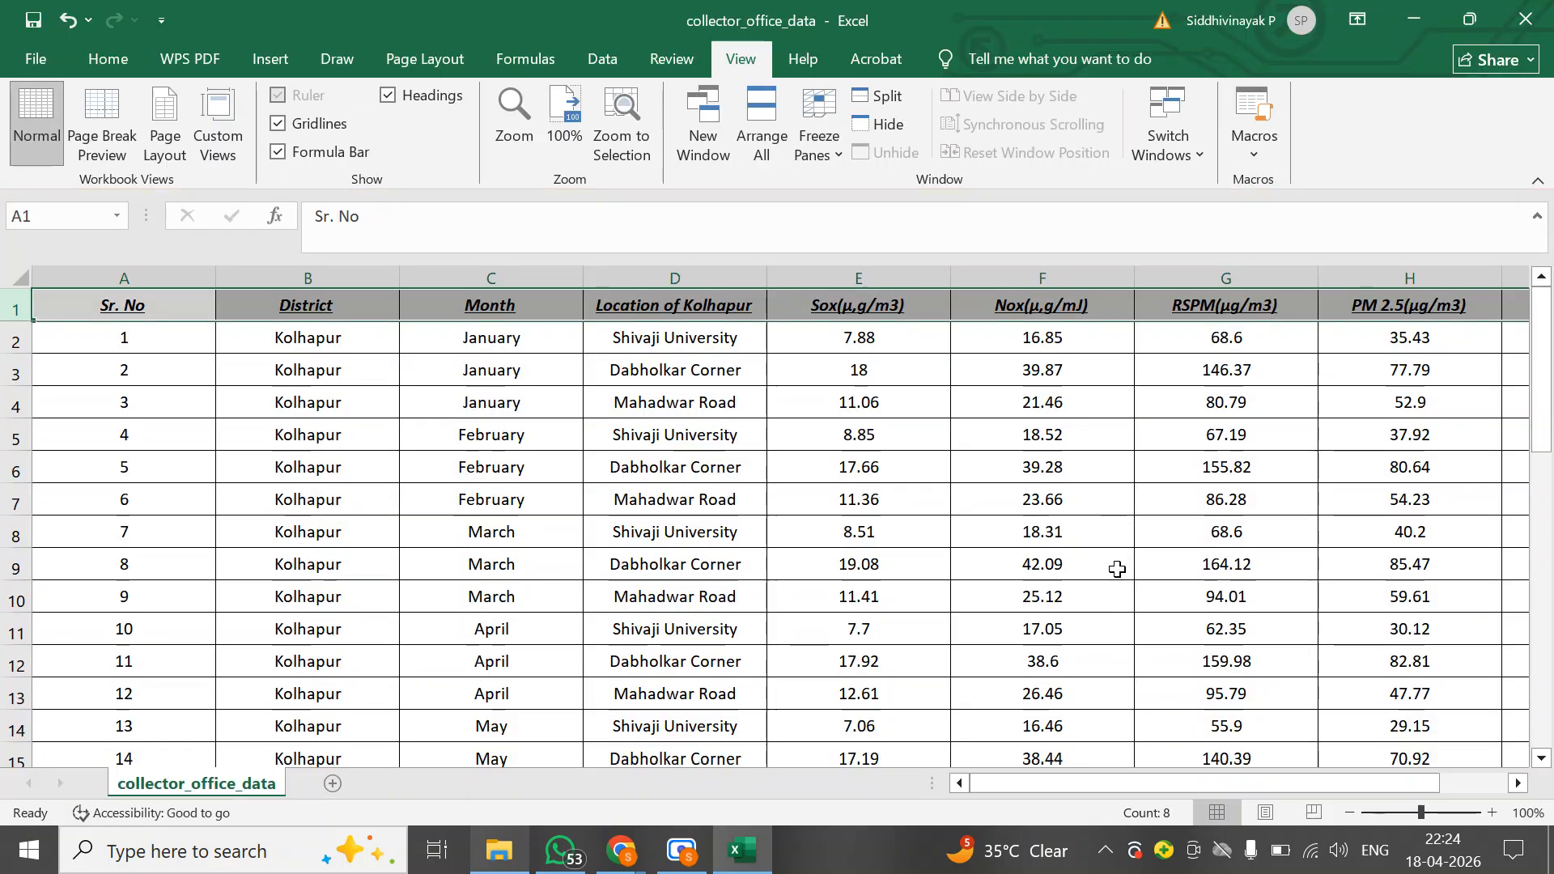
Close Excel and check the saved collector_office_data workbook in the Documents subfolder
left_click(1551, 3)
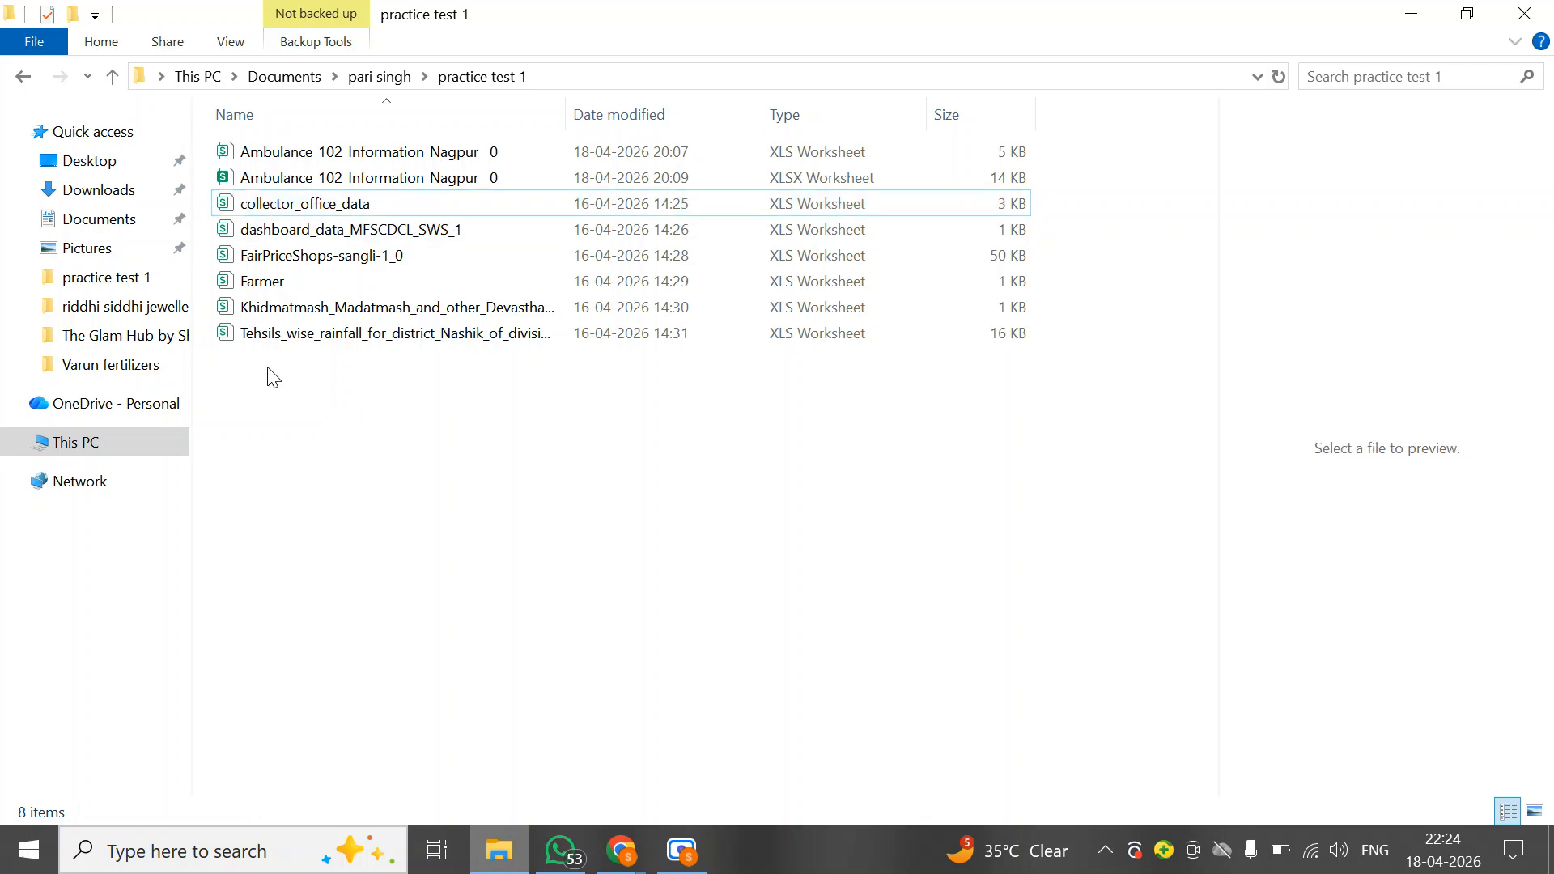
left_click(393, 78)
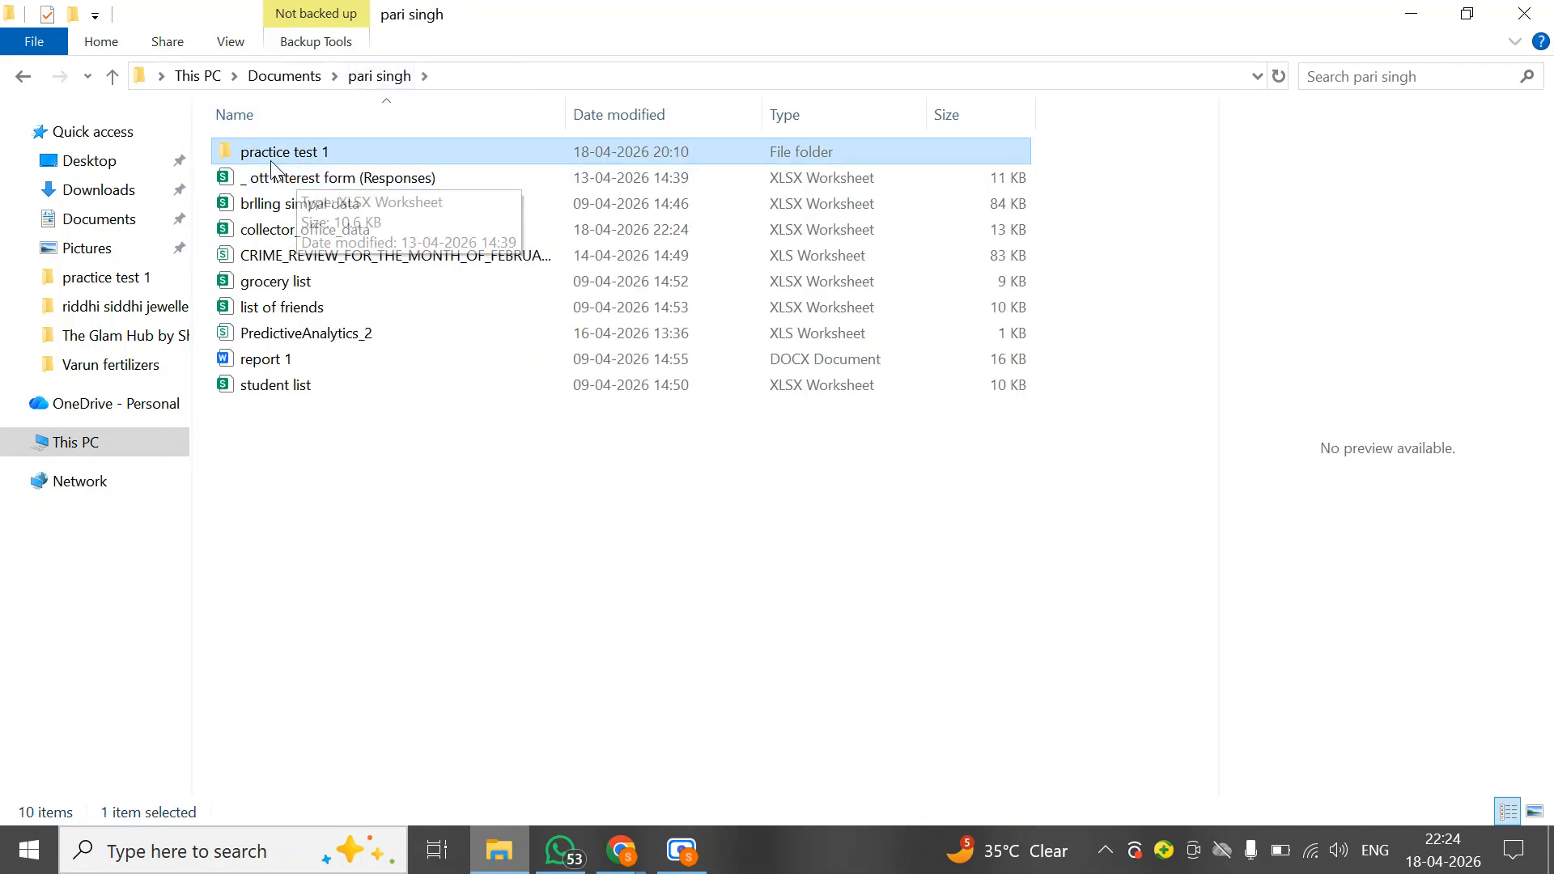
left_click(275, 235)
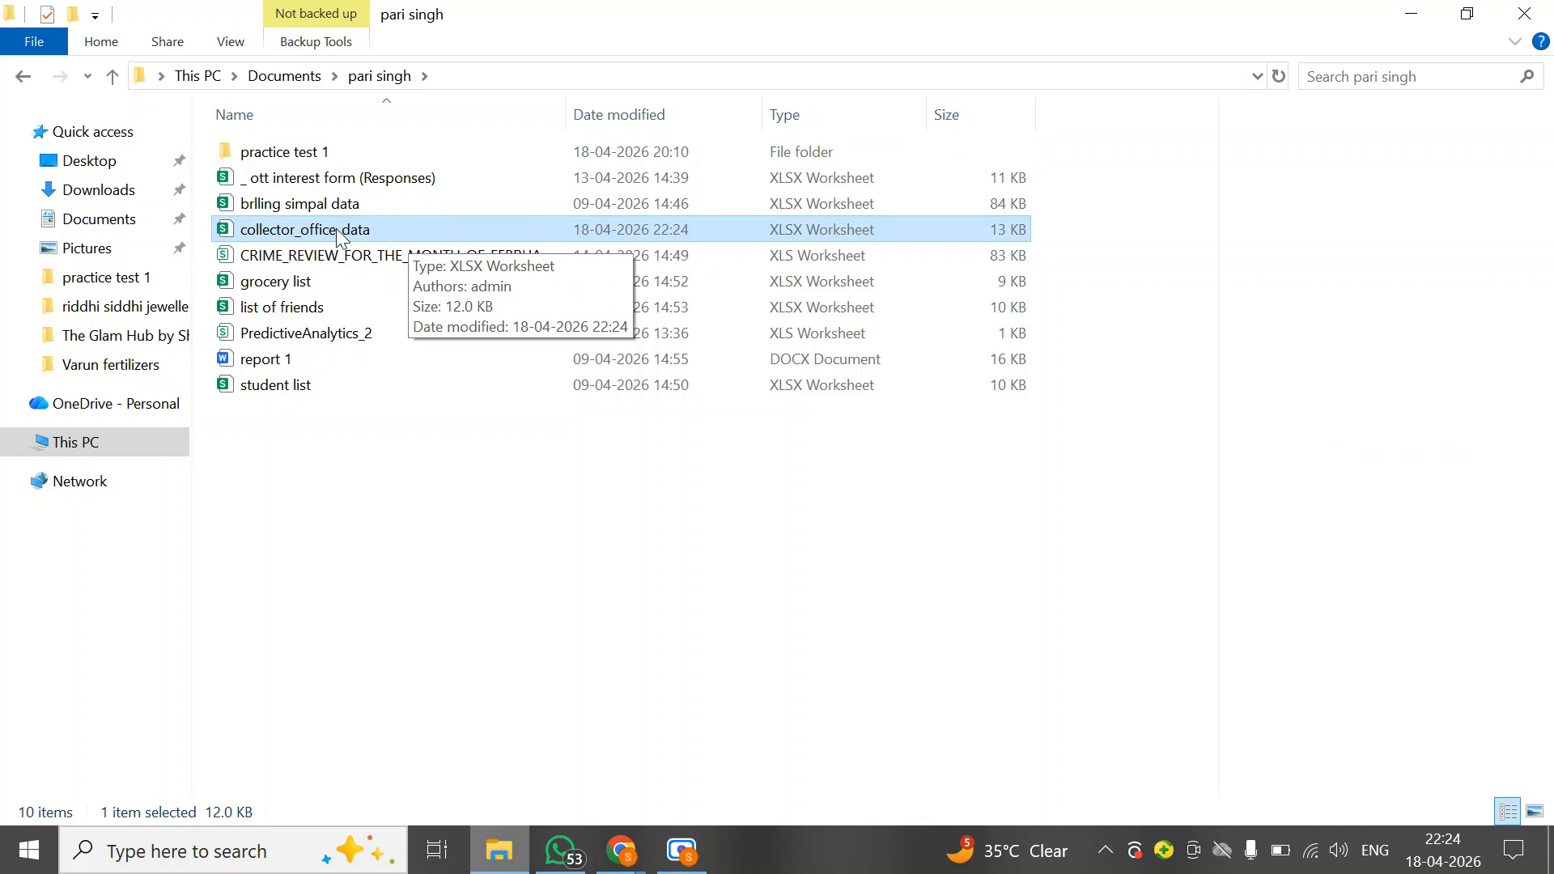
Open dashboard_data_MFSCDCL_SWS_1 from the practice test 1 folder in Excel
double_click(289, 150)
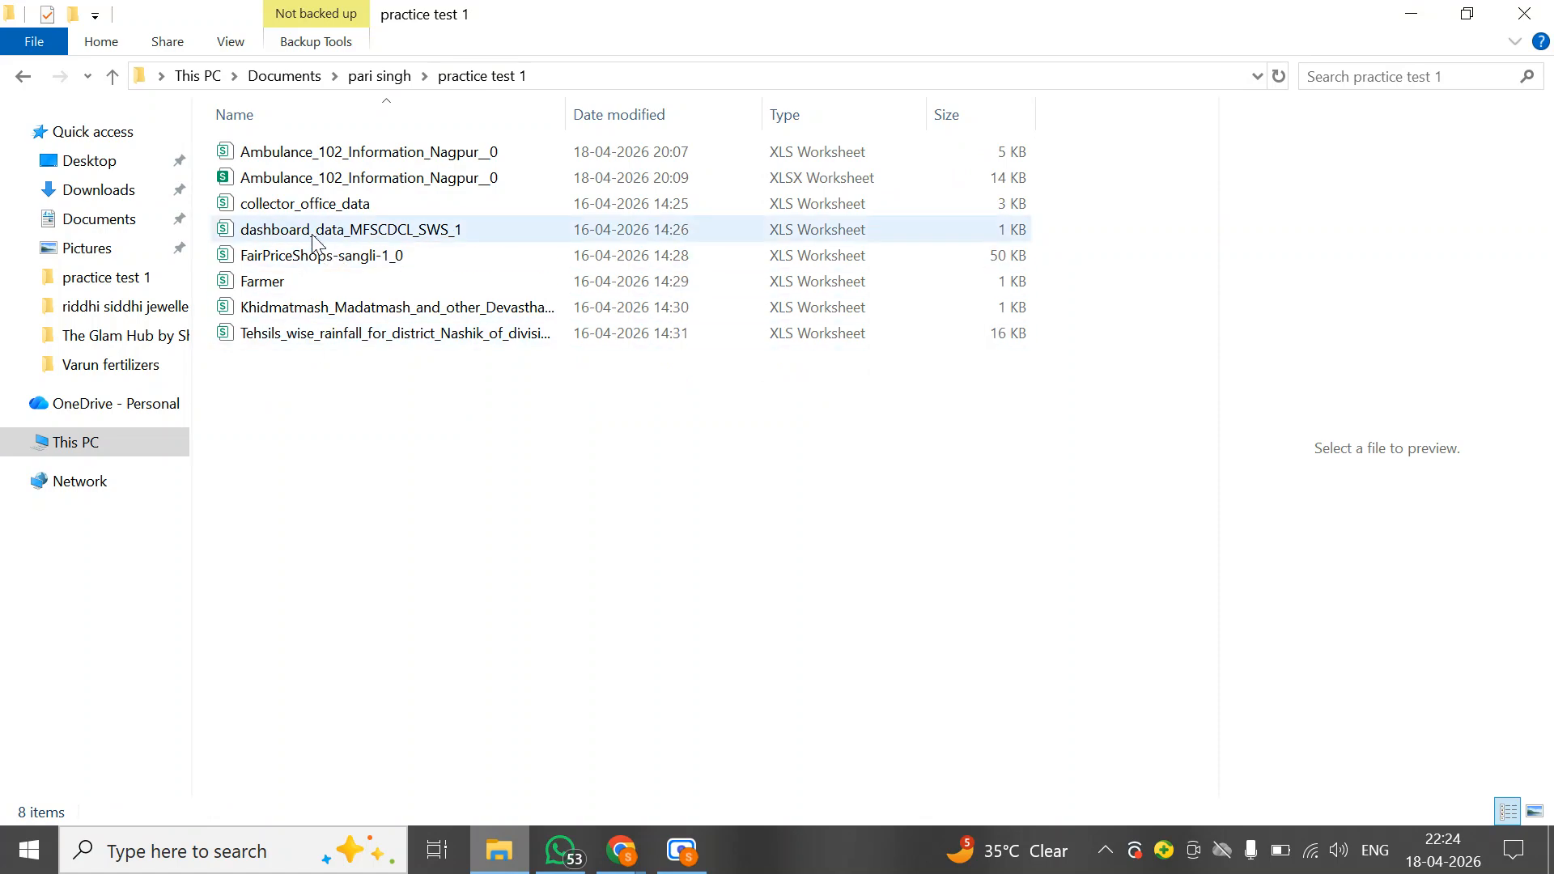
right_click(295, 233)
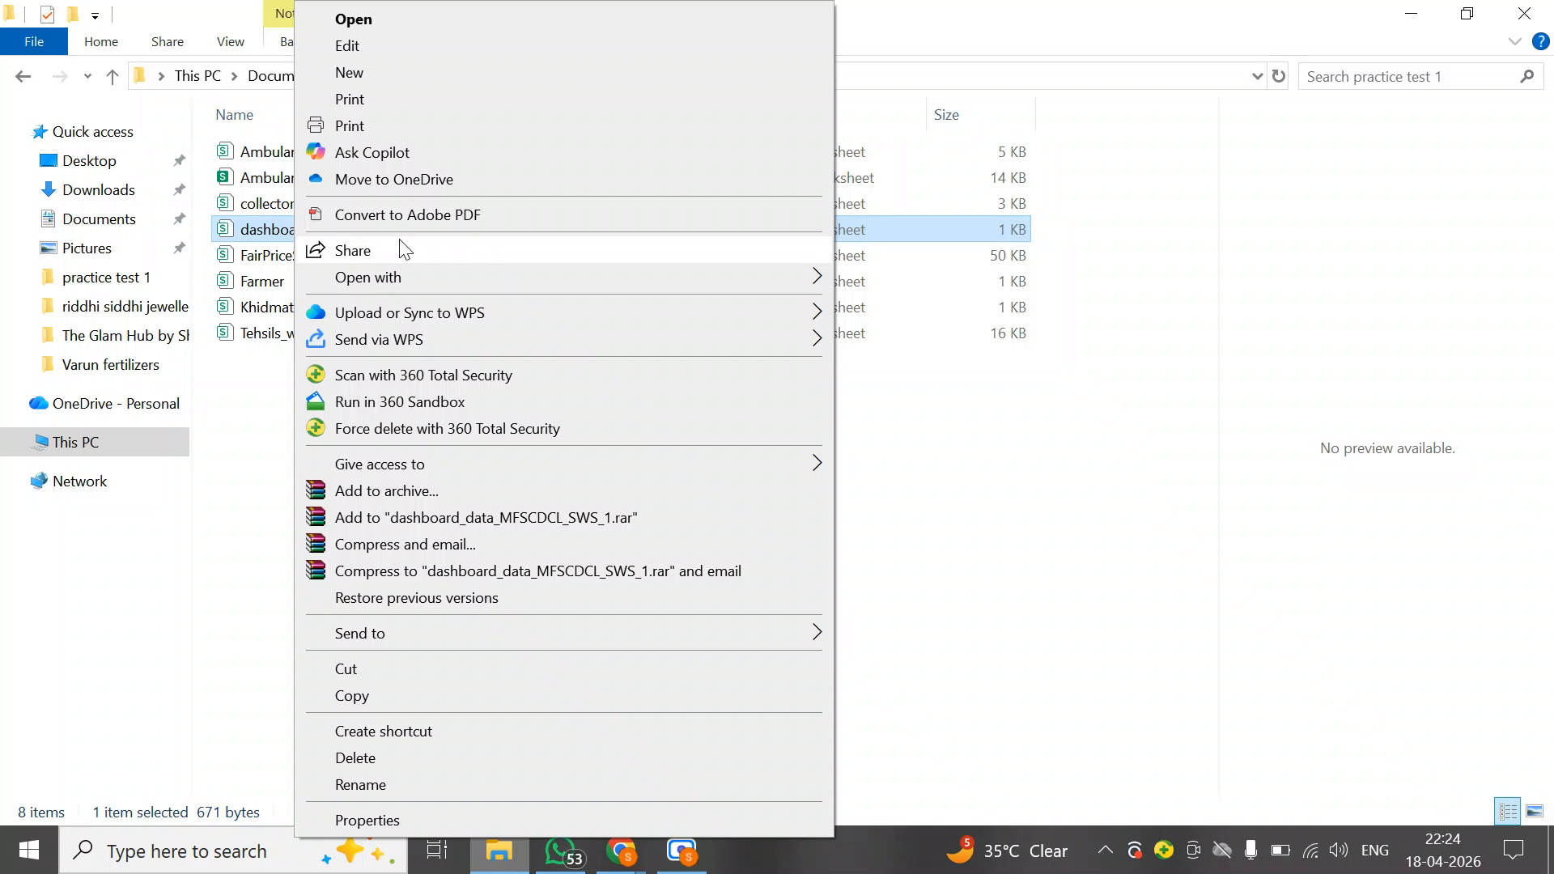
mouse_move(652, 290)
left_click(879, 284)
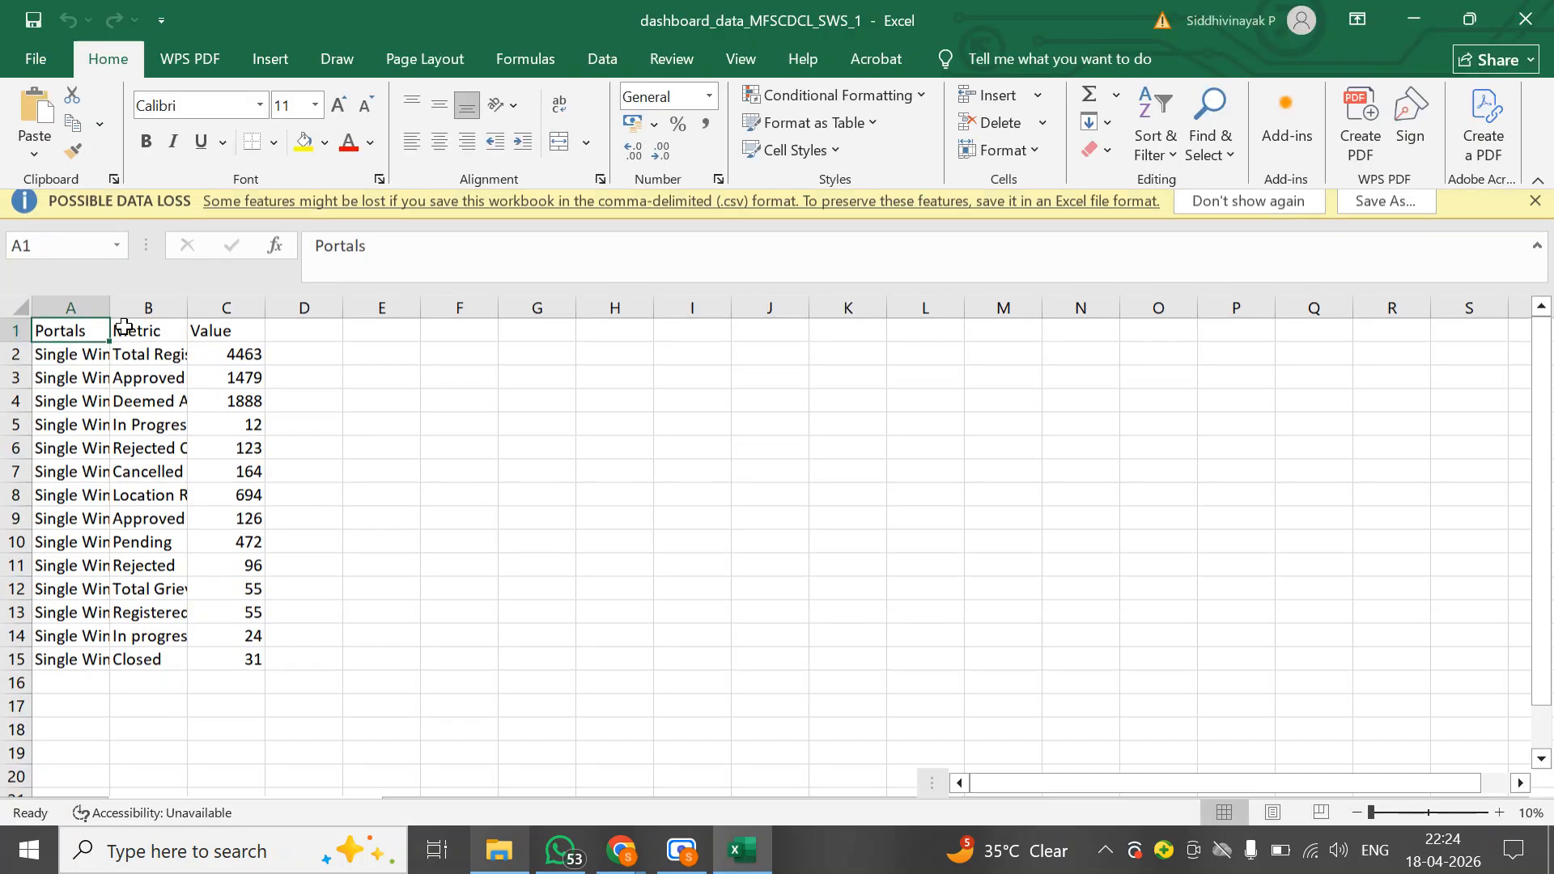
Select the whole sheet and change the row height of all rows
left_click(20, 315)
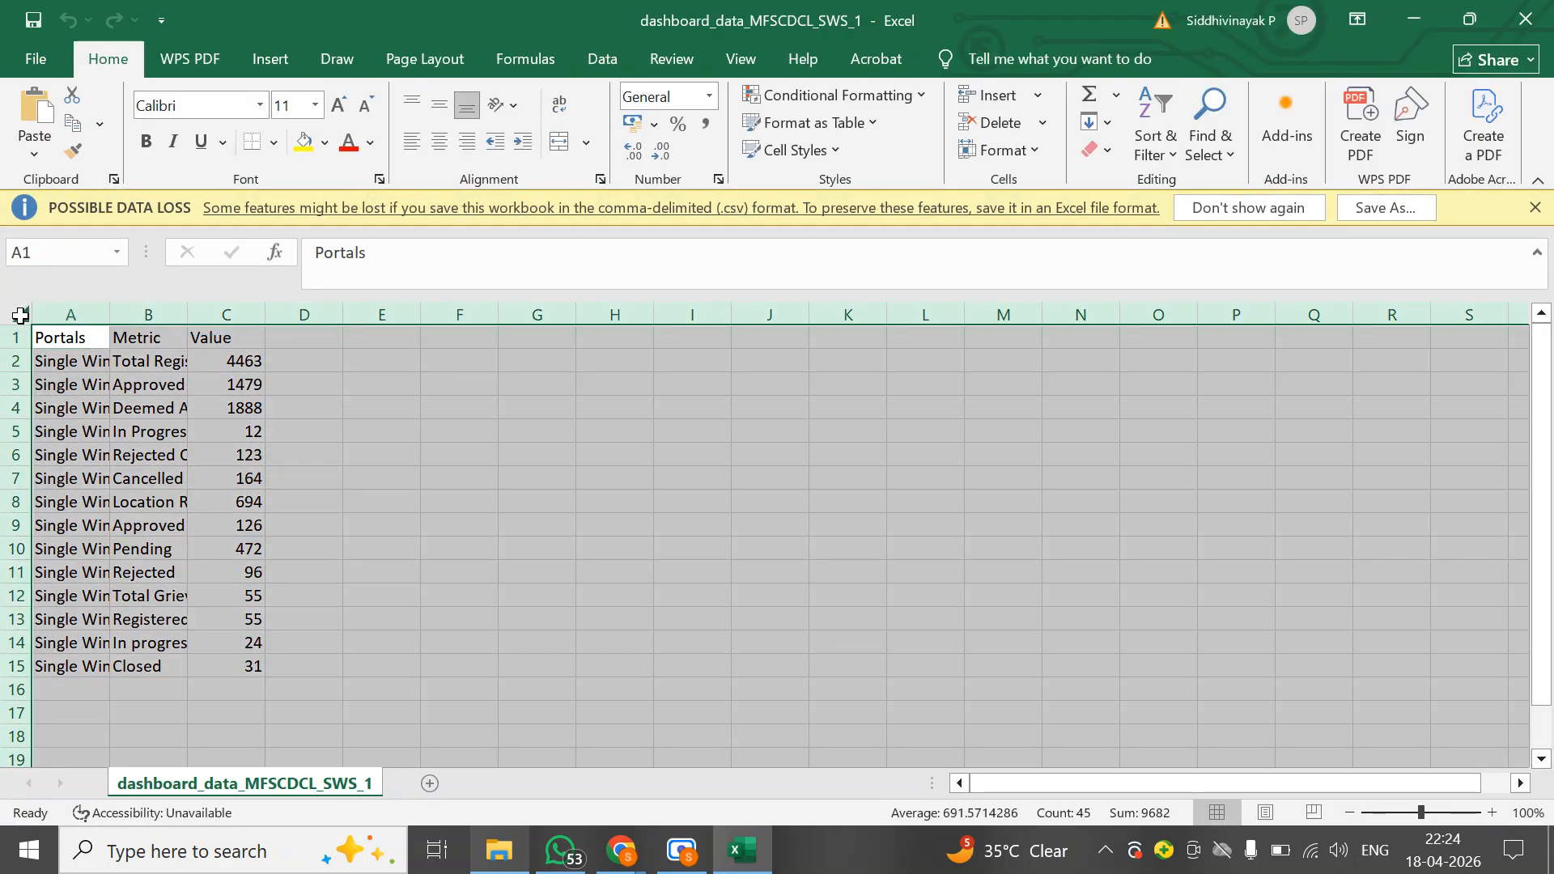
right_click(20, 316)
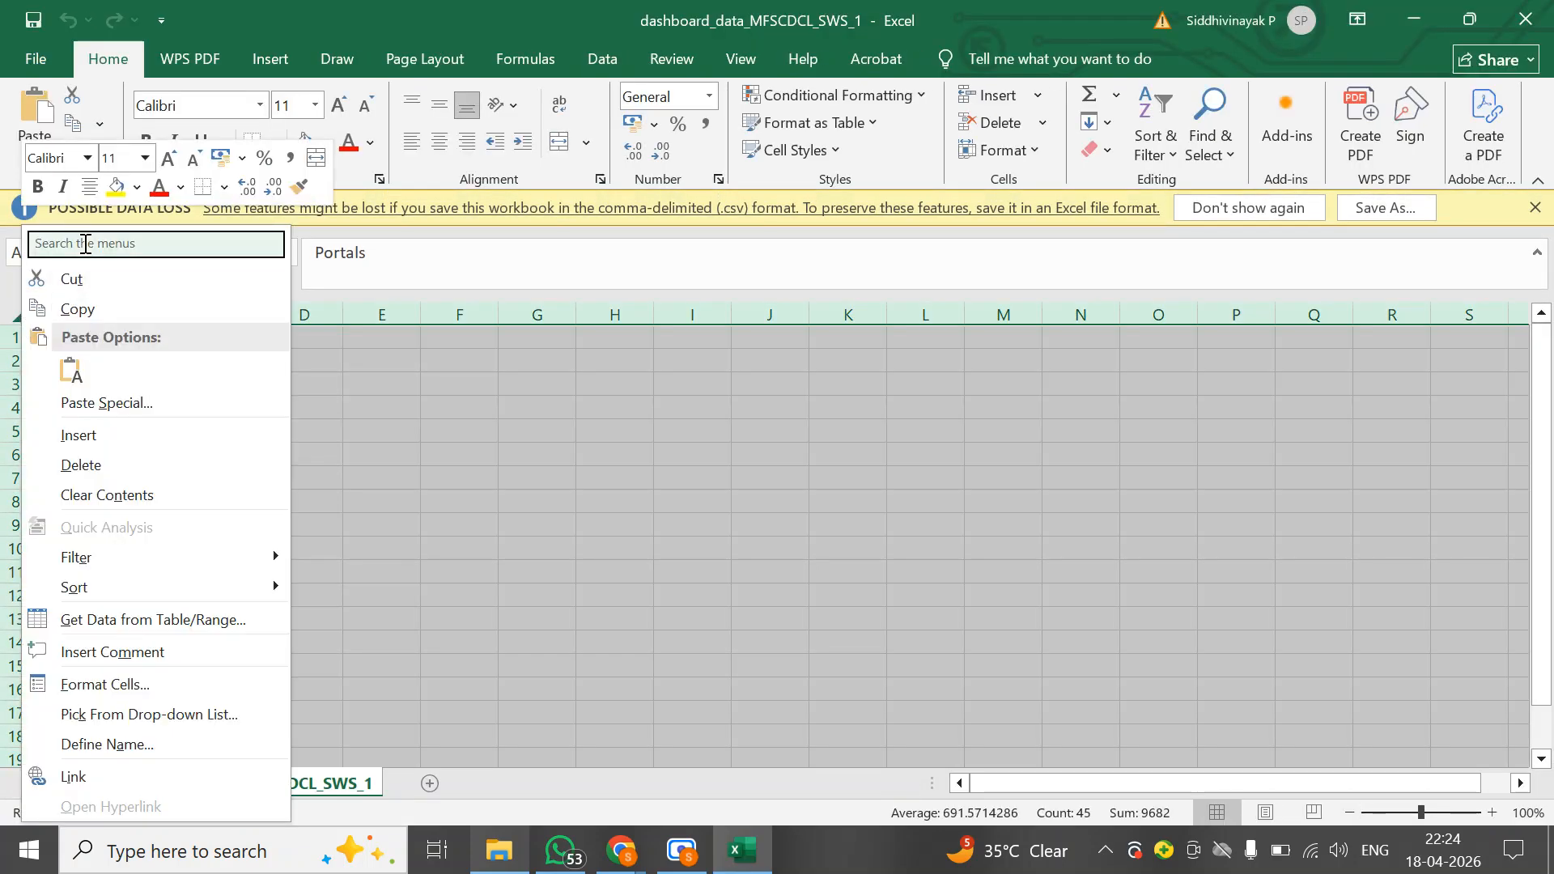
type("row")
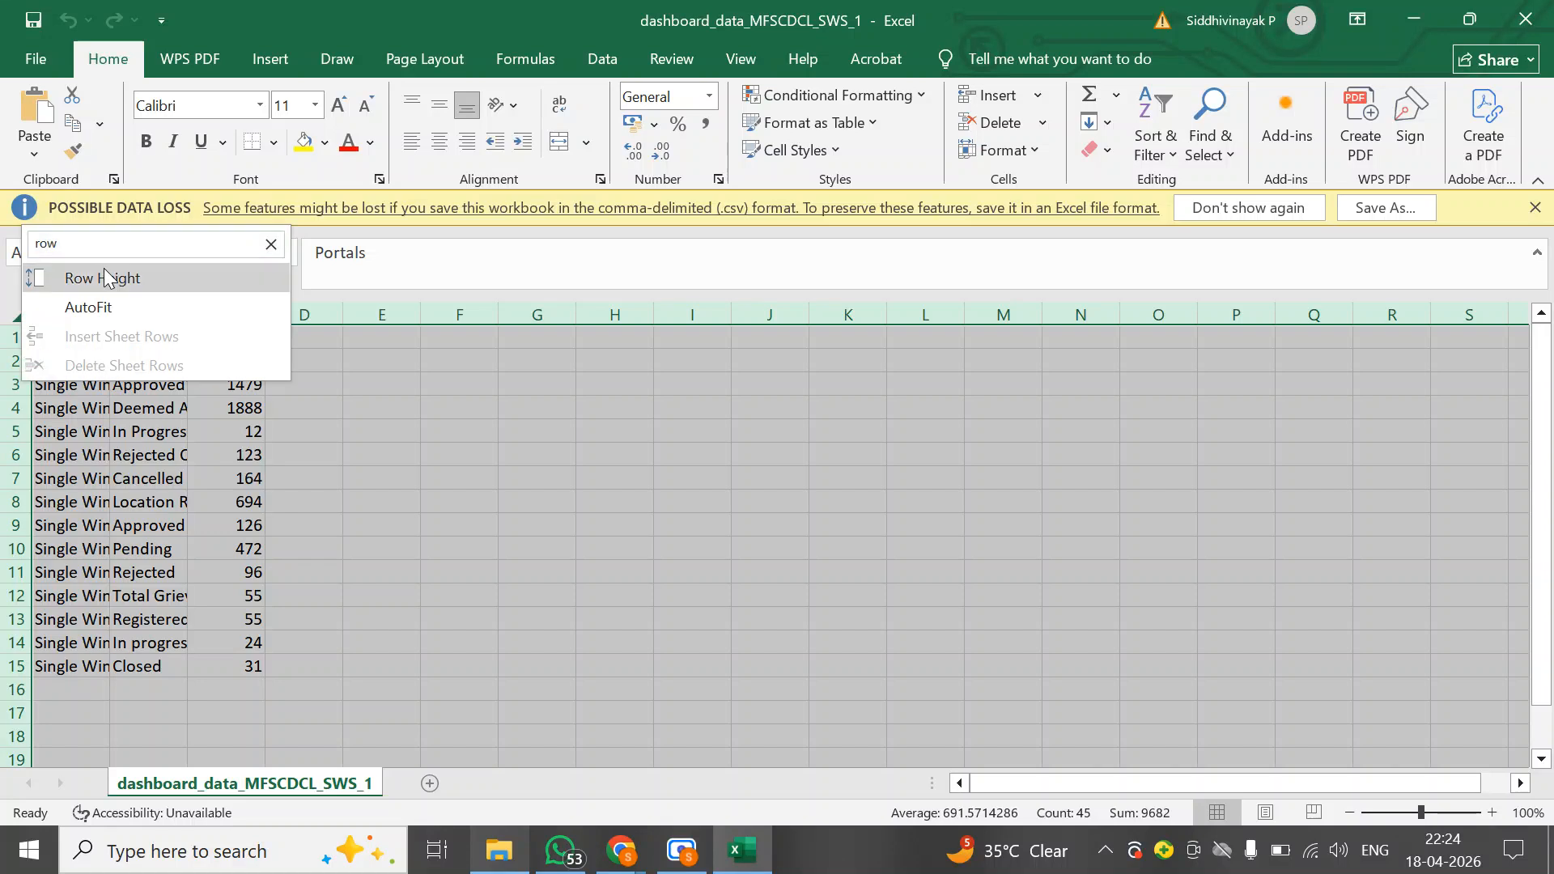
left_click(103, 271)
key("Return")
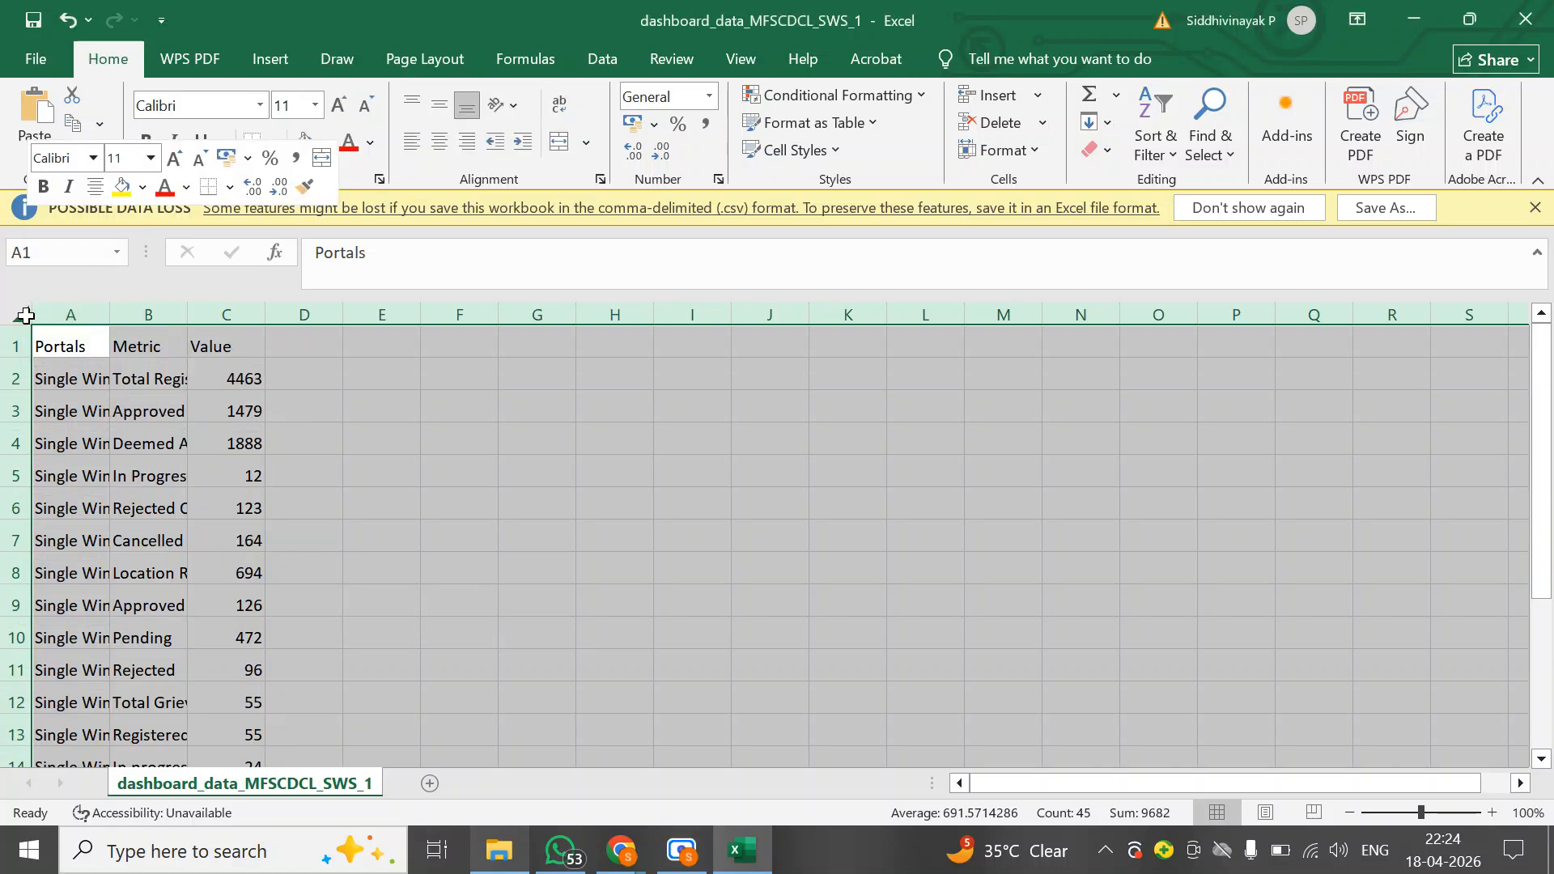
Set all column widths to 20, widening them further so the full Portals entries fit
right_click(26, 316)
type("column")
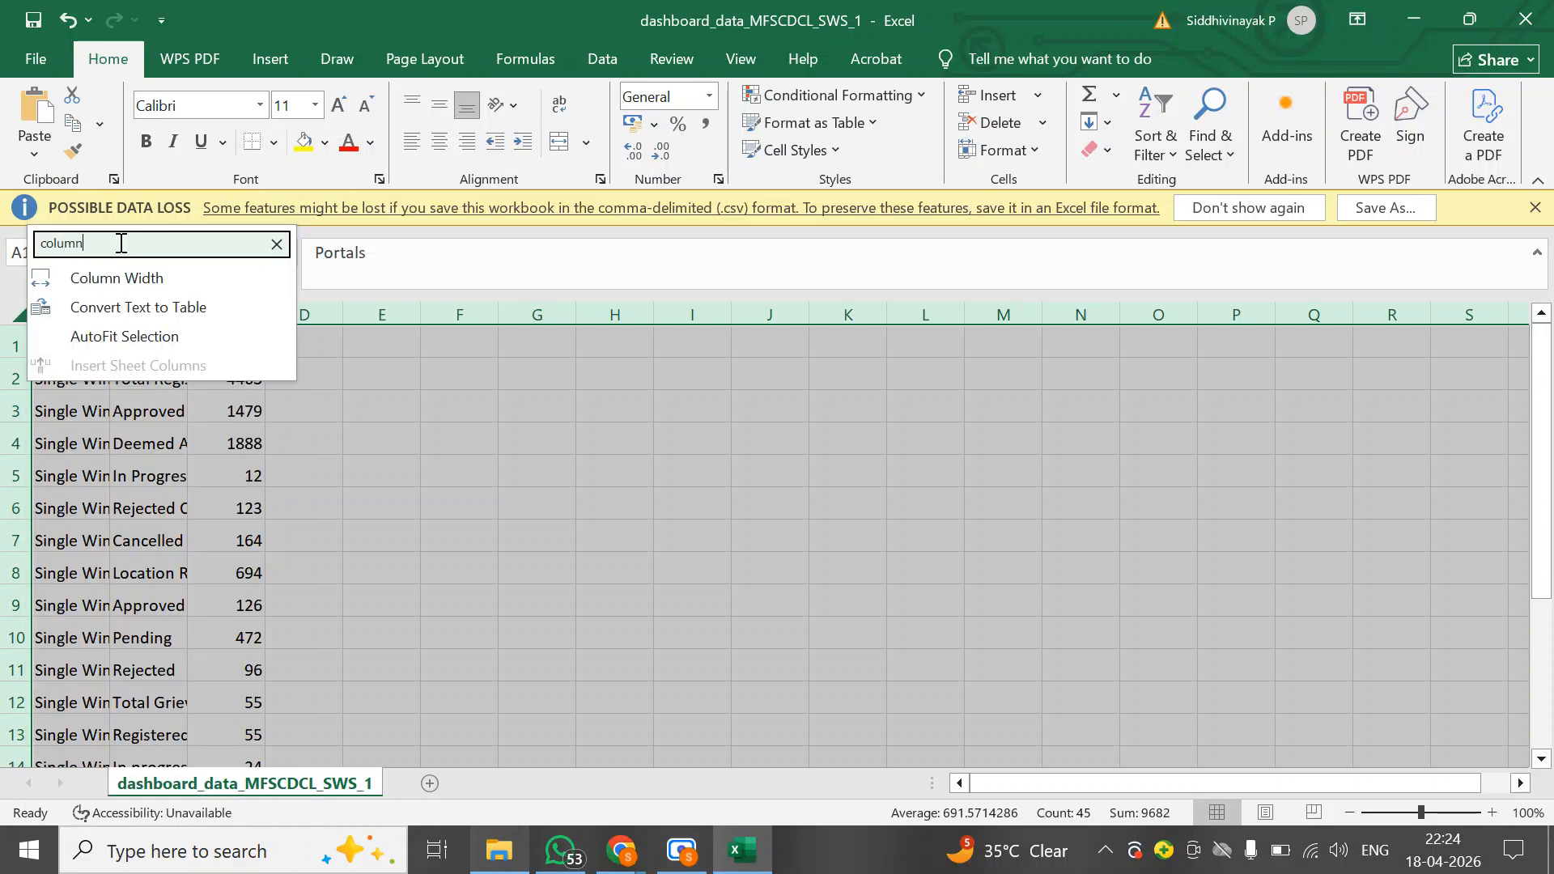
key("Return")
type("20")
key("Return")
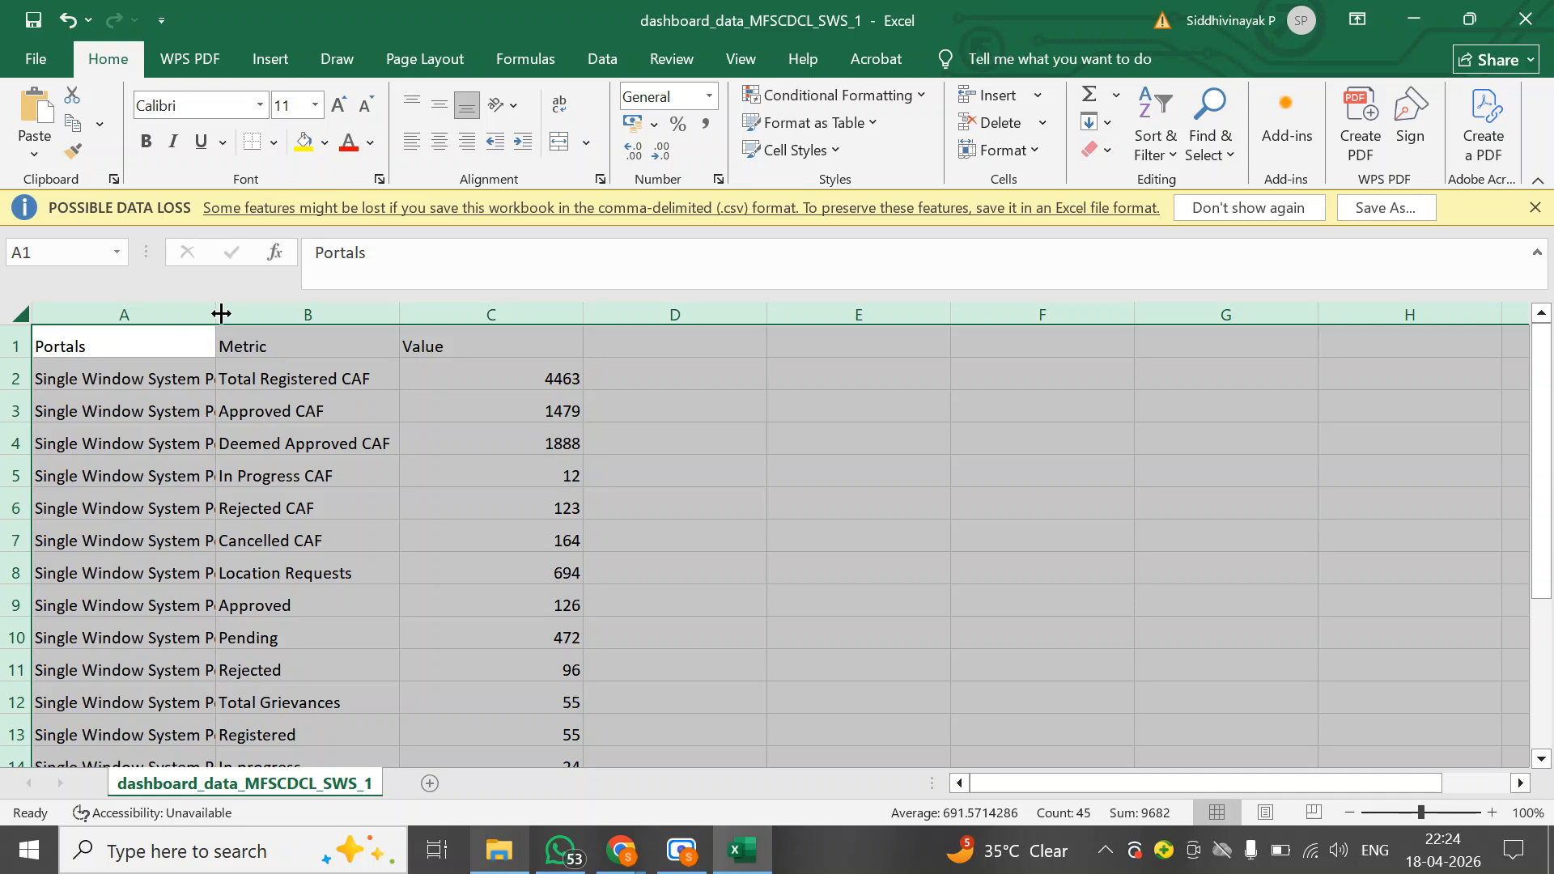
left_click_drag(213, 314, 296, 324)
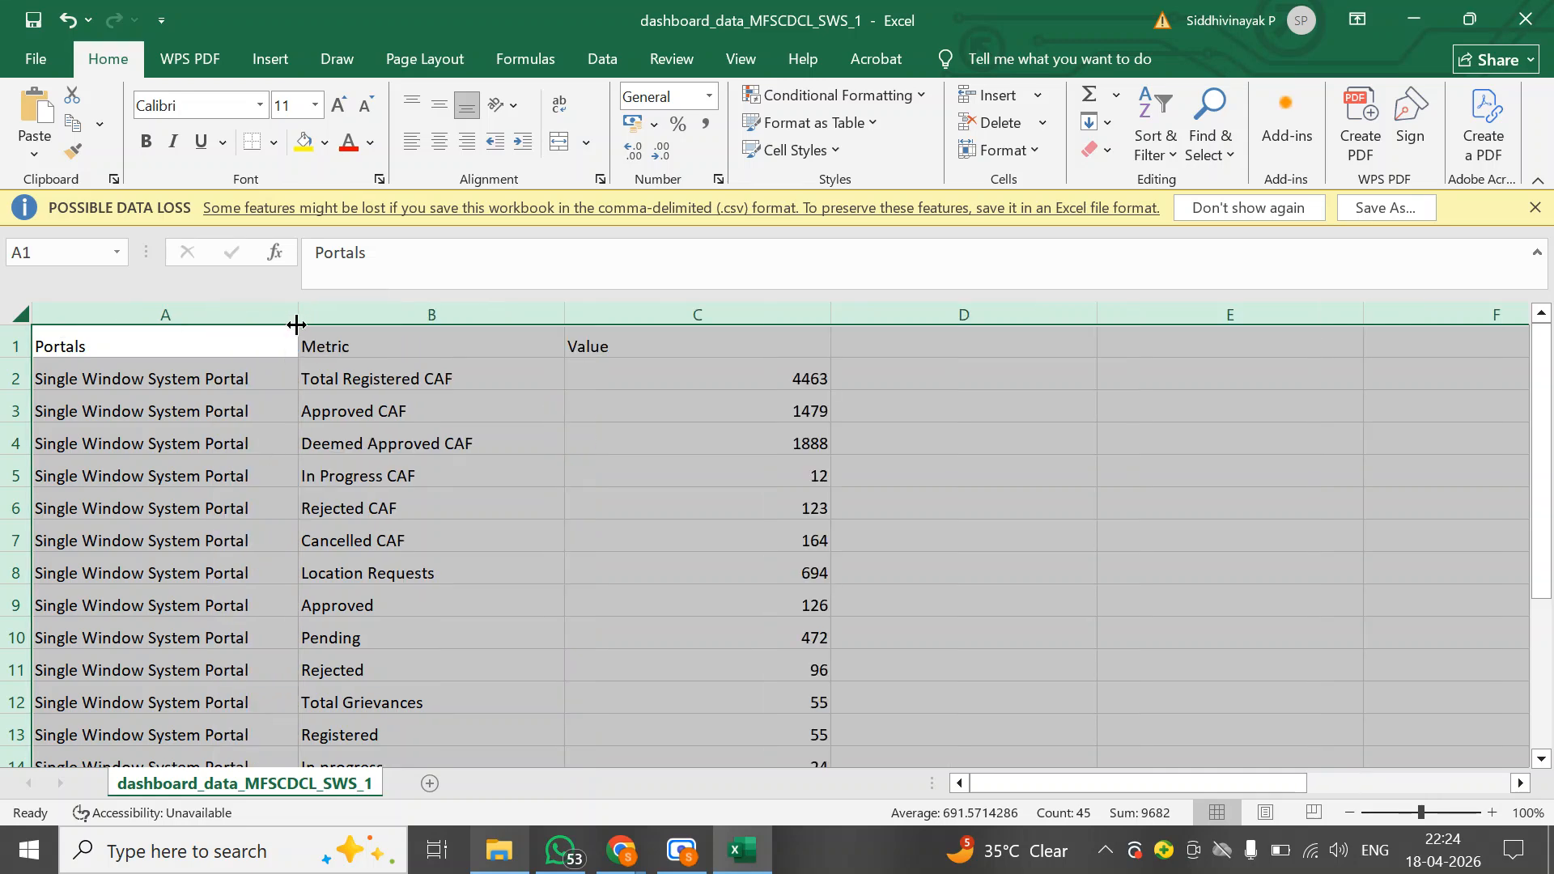
left_click(258, 435)
Select the whole sheet and center all cells horizontally and vertically
left_click(19, 313)
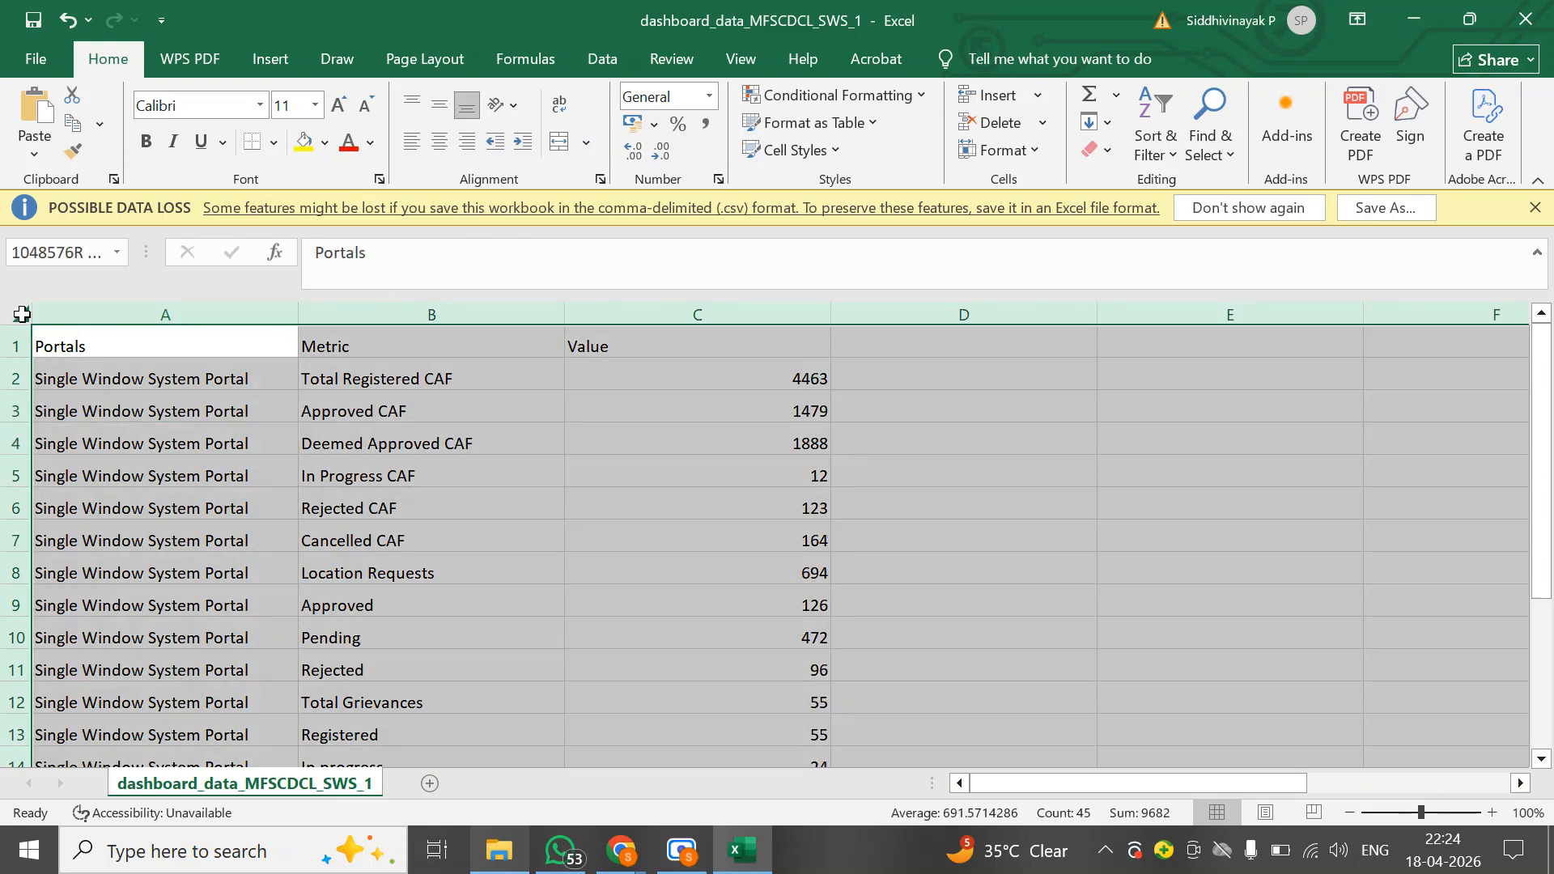
left_click(438, 143)
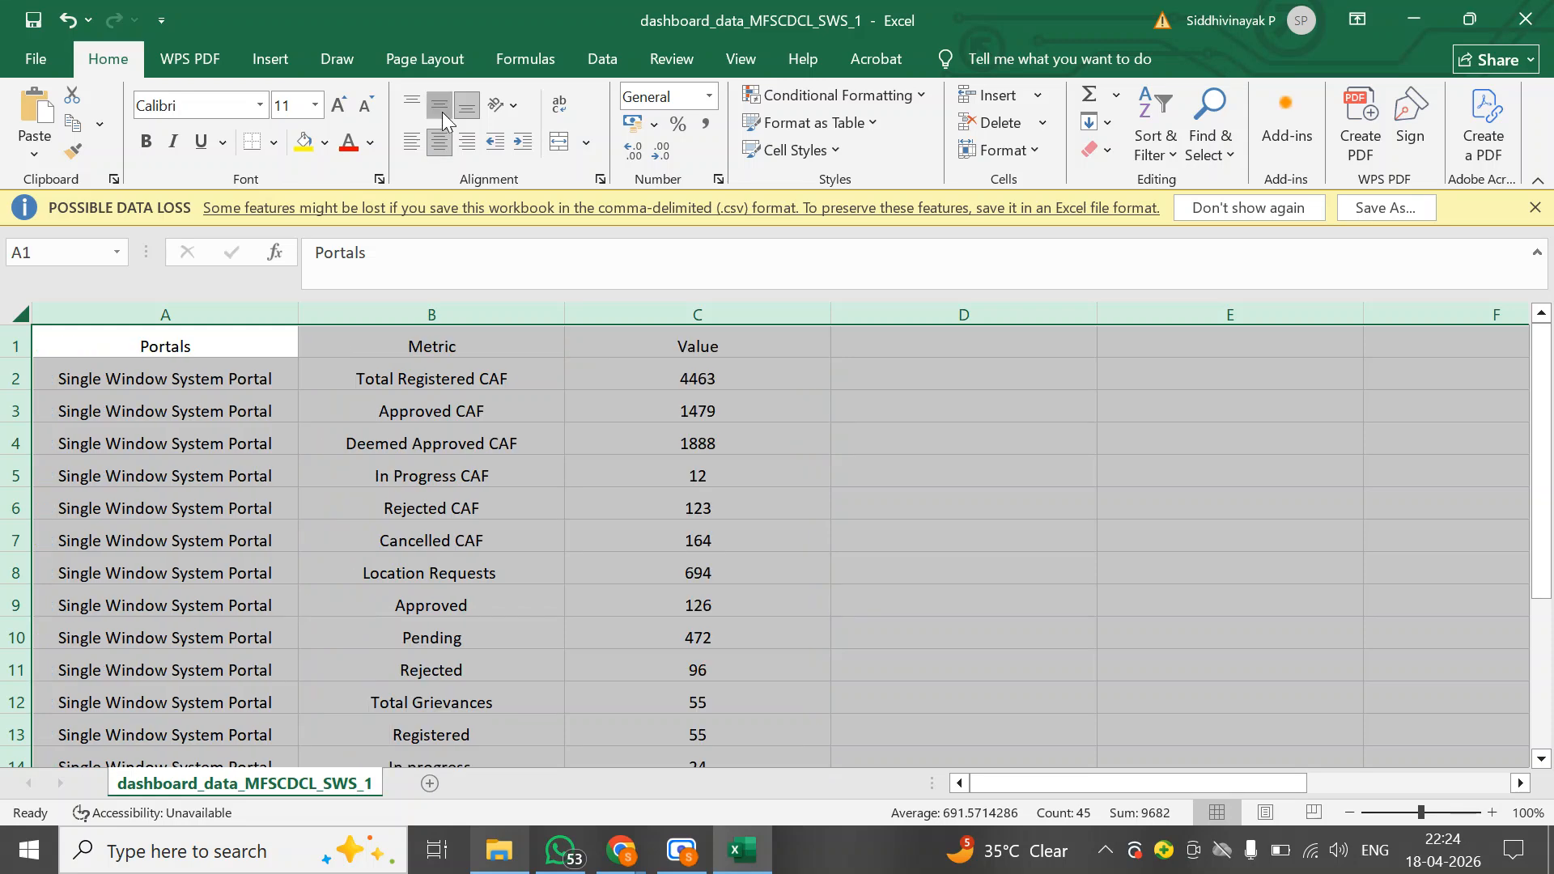
left_click(440, 107)
Apply All Borders to every cell of the sheet
left_click(15, 348)
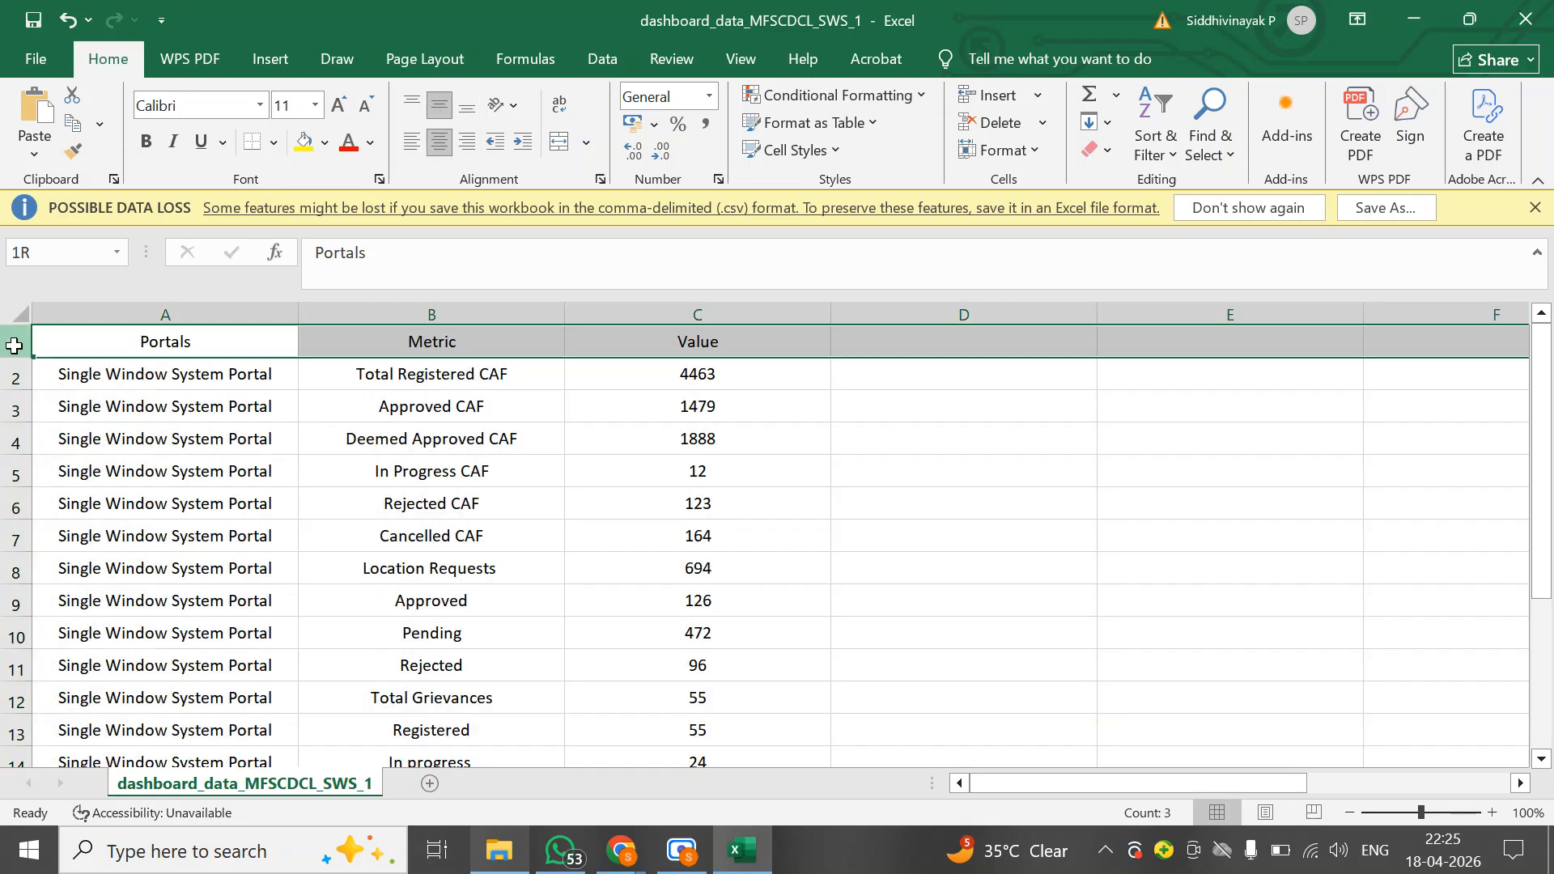
left_click(143, 448)
left_click(22, 315)
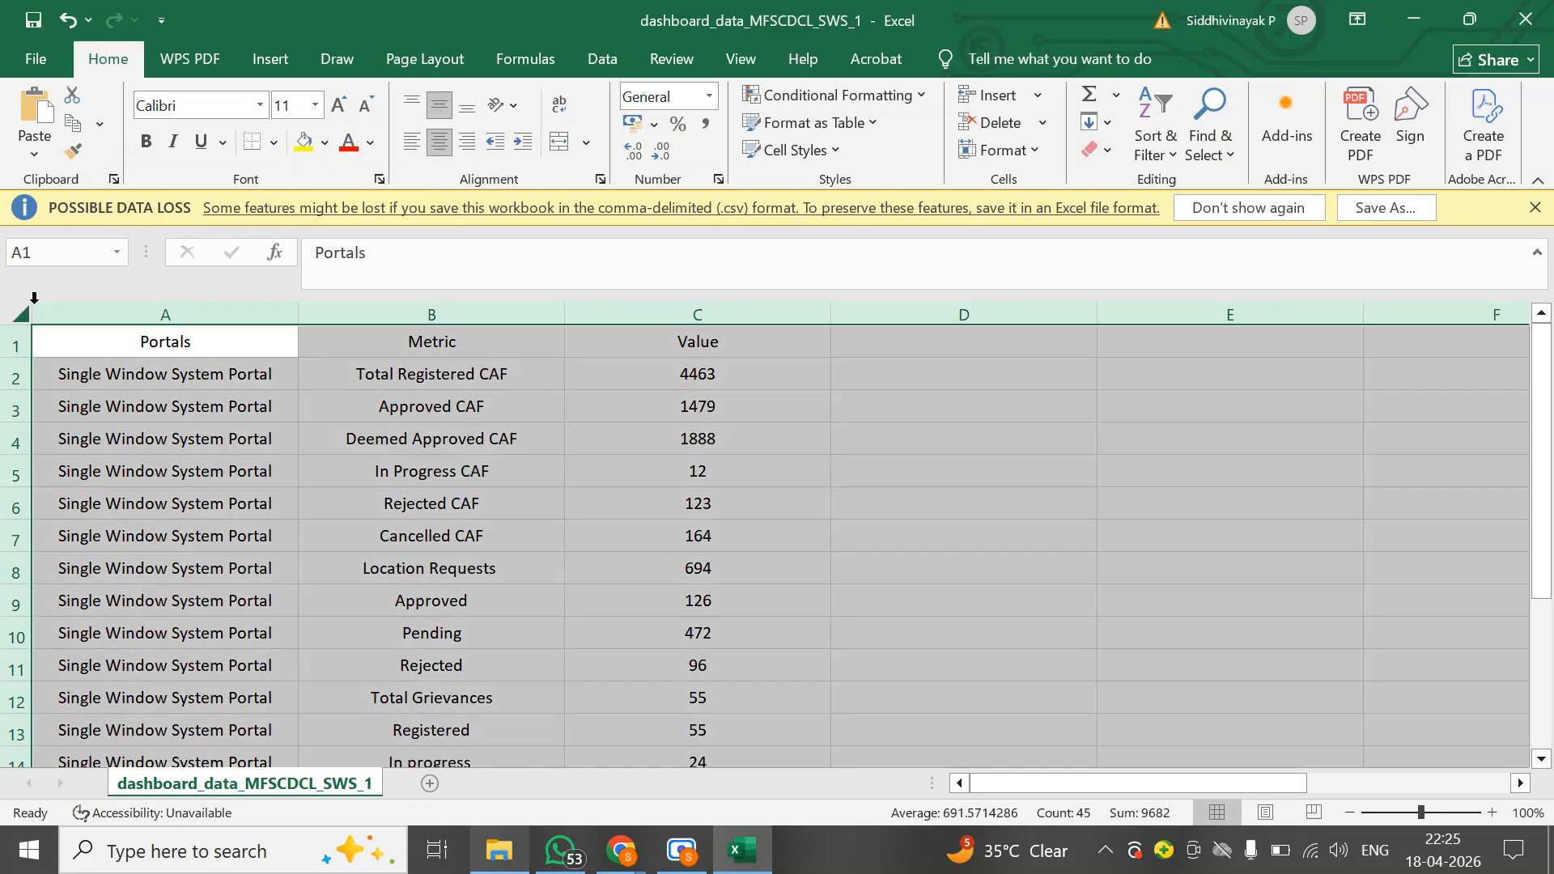
left_click(272, 144)
left_click(311, 361)
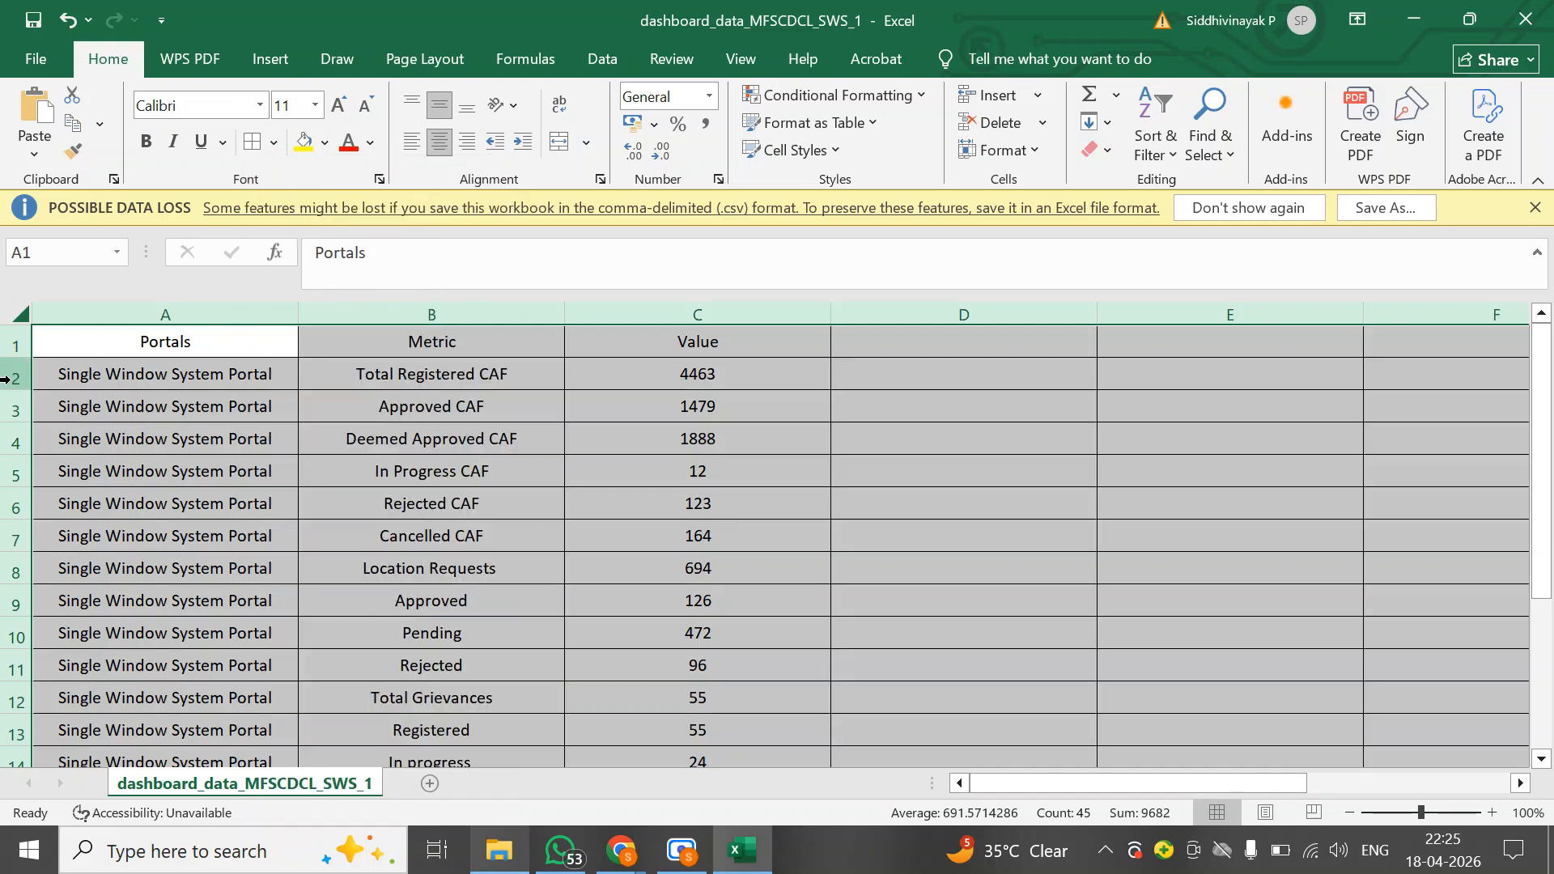
left_click(62, 353)
Make the header row bold, italic and underlined with a light blue fill
left_click(14, 346)
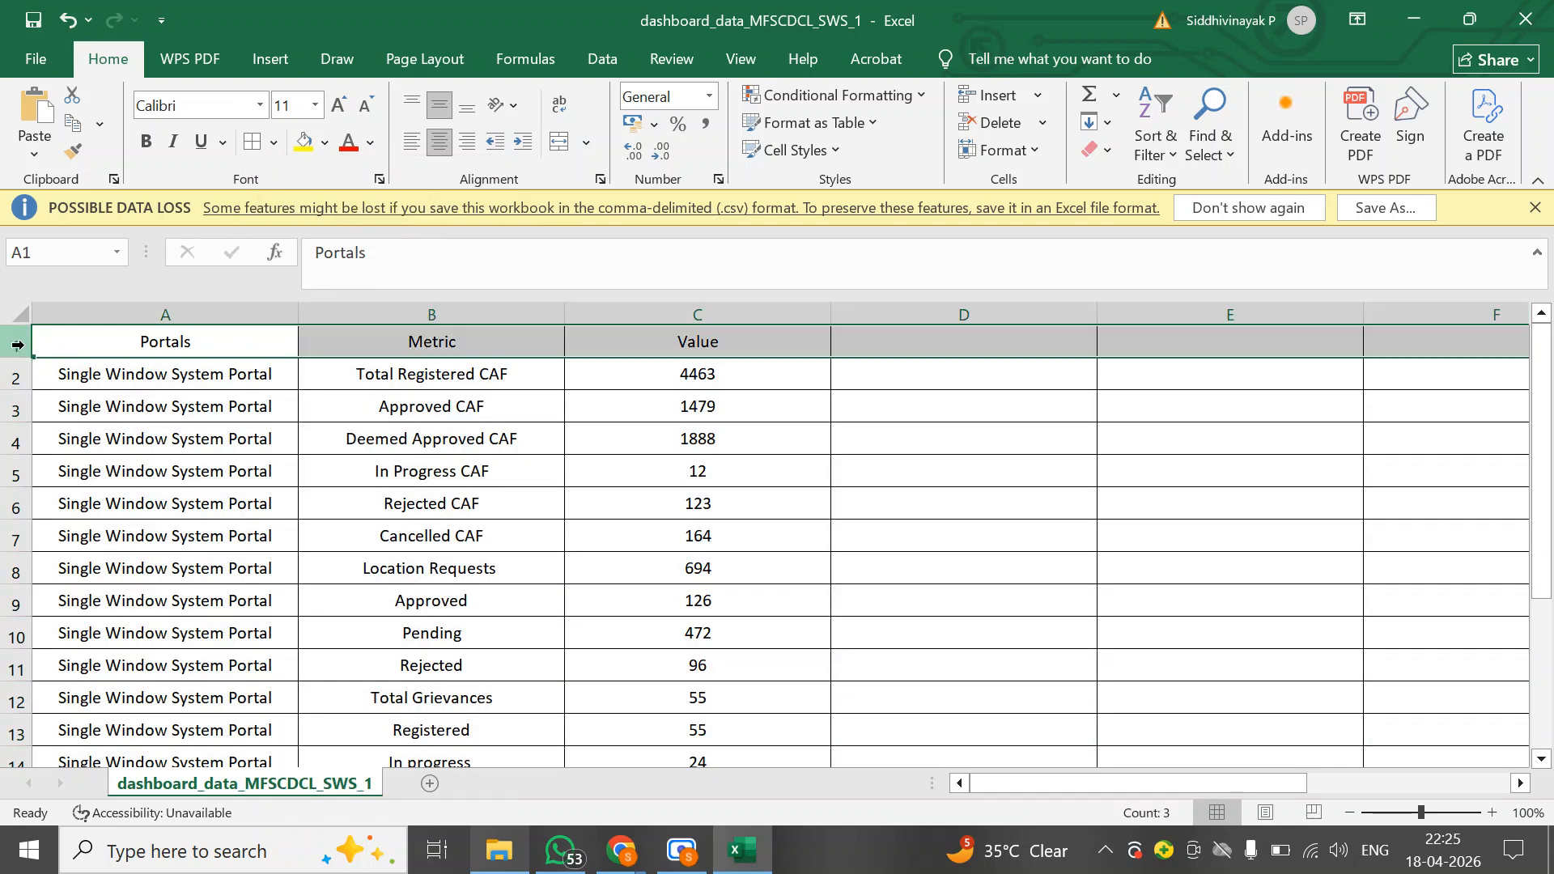
left_click(145, 142)
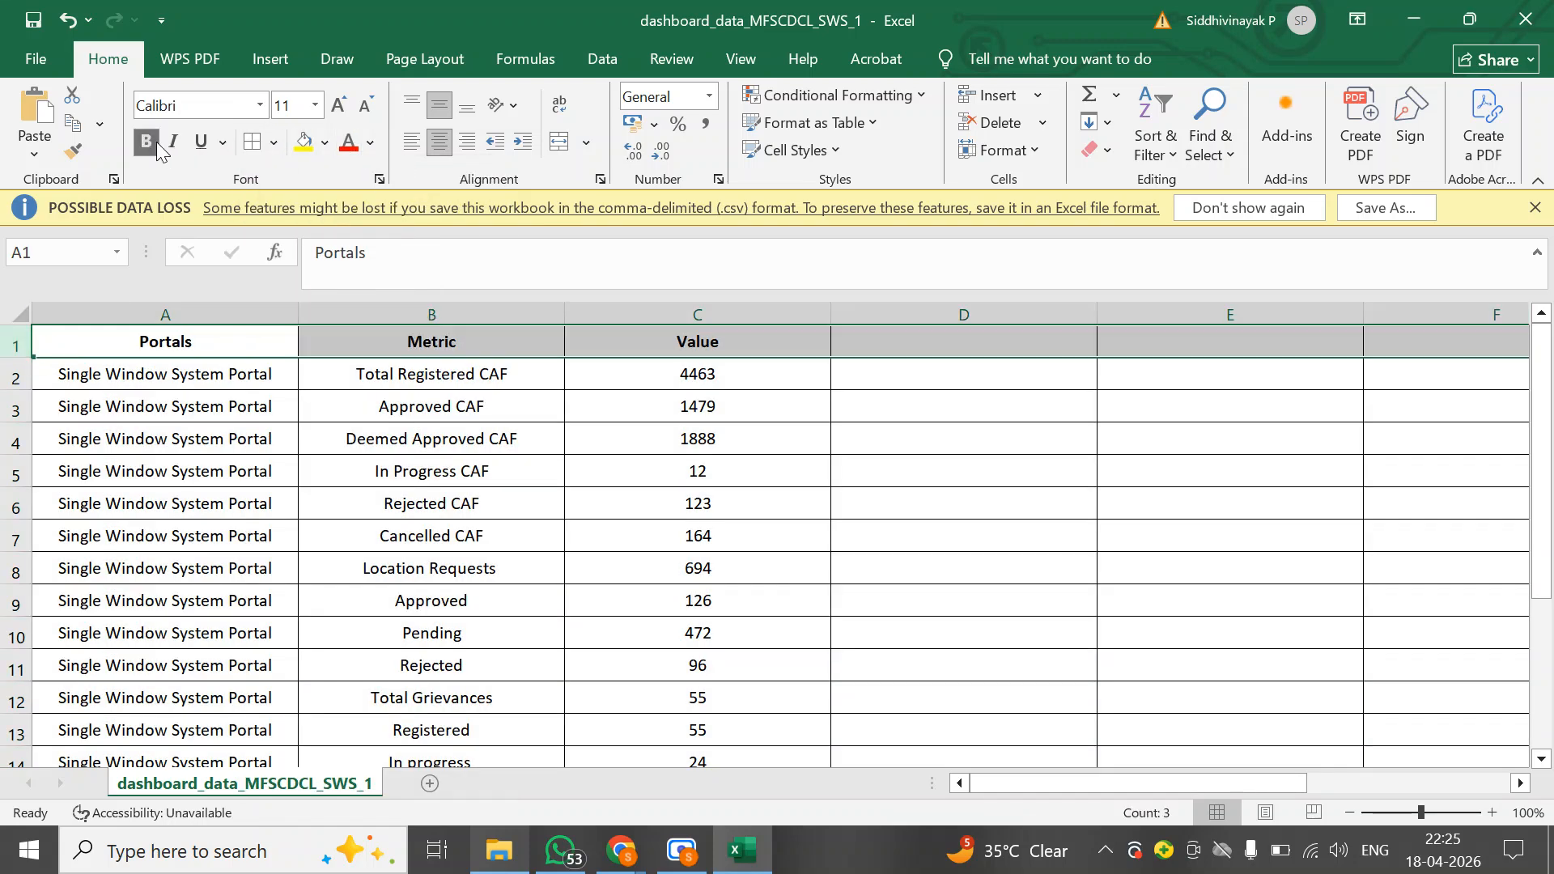
left_click(173, 142)
left_click(201, 141)
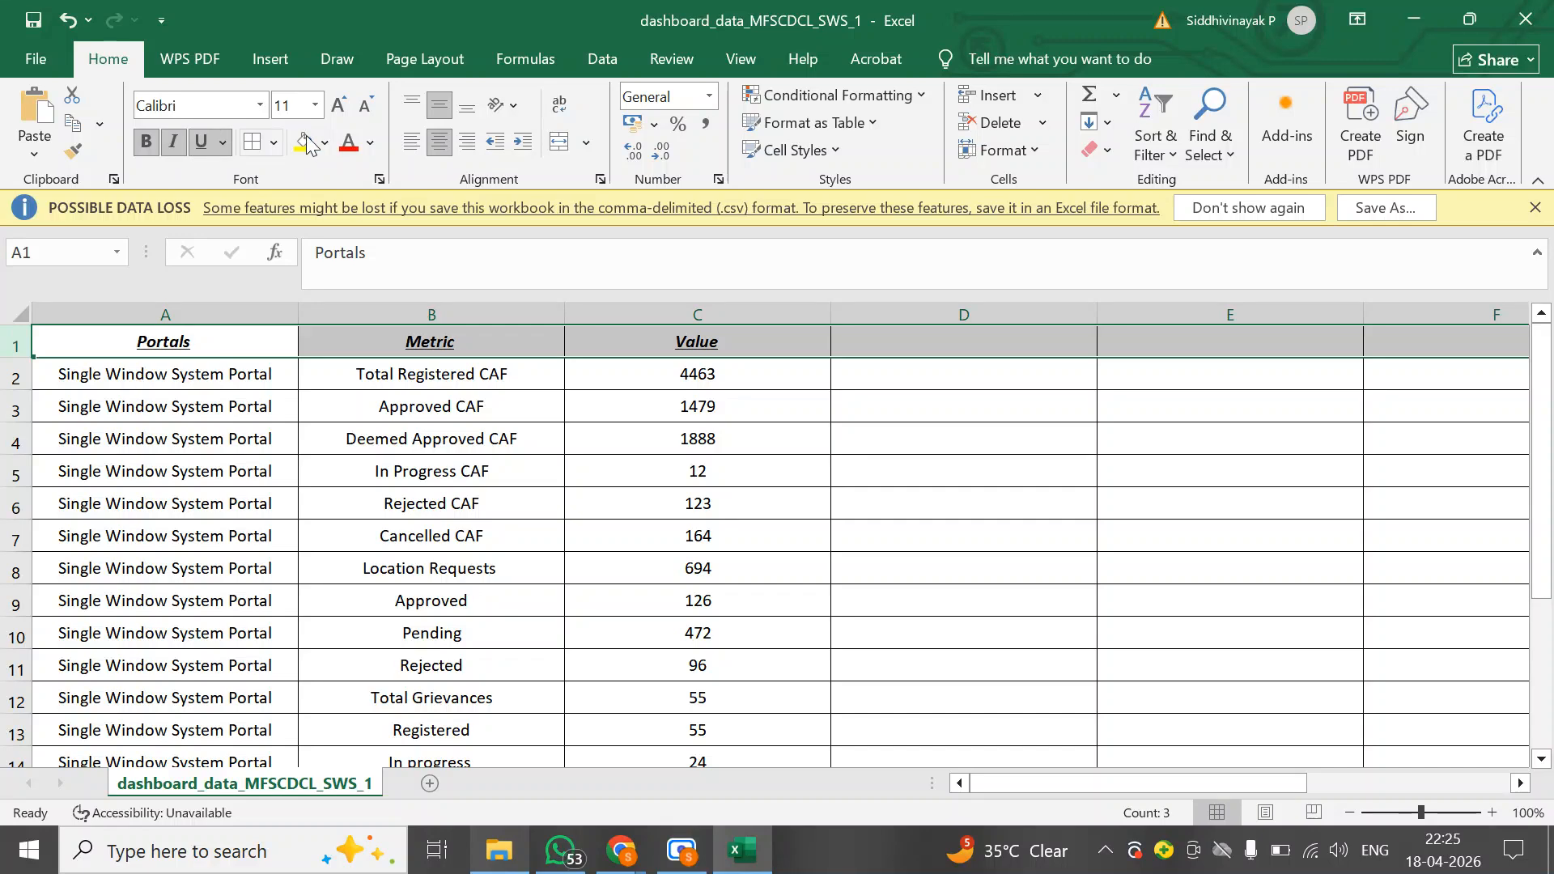
left_click(328, 149)
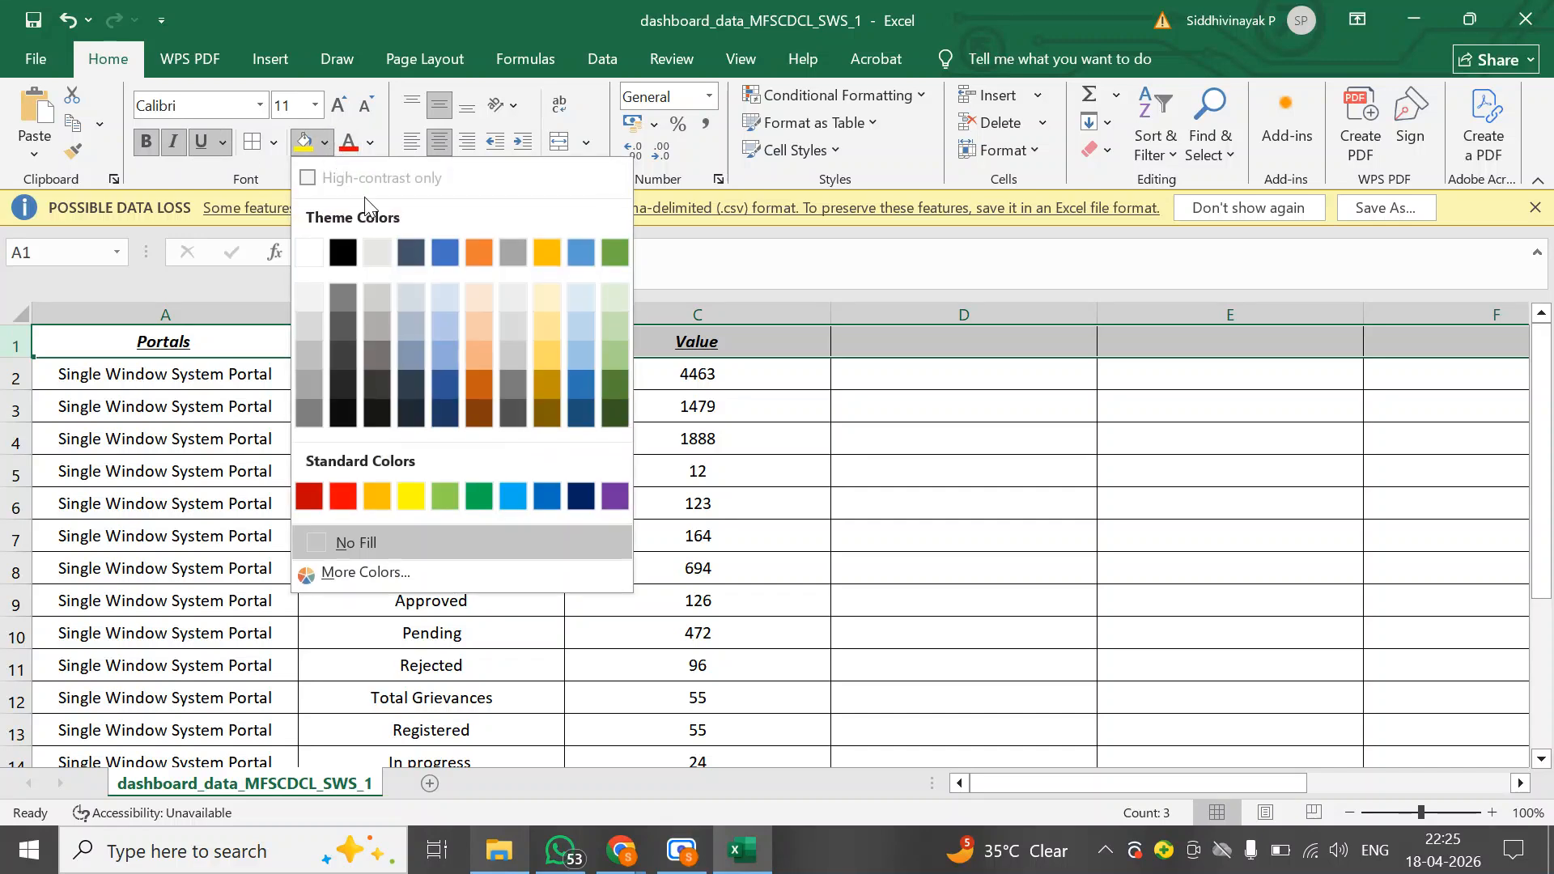
left_click(443, 295)
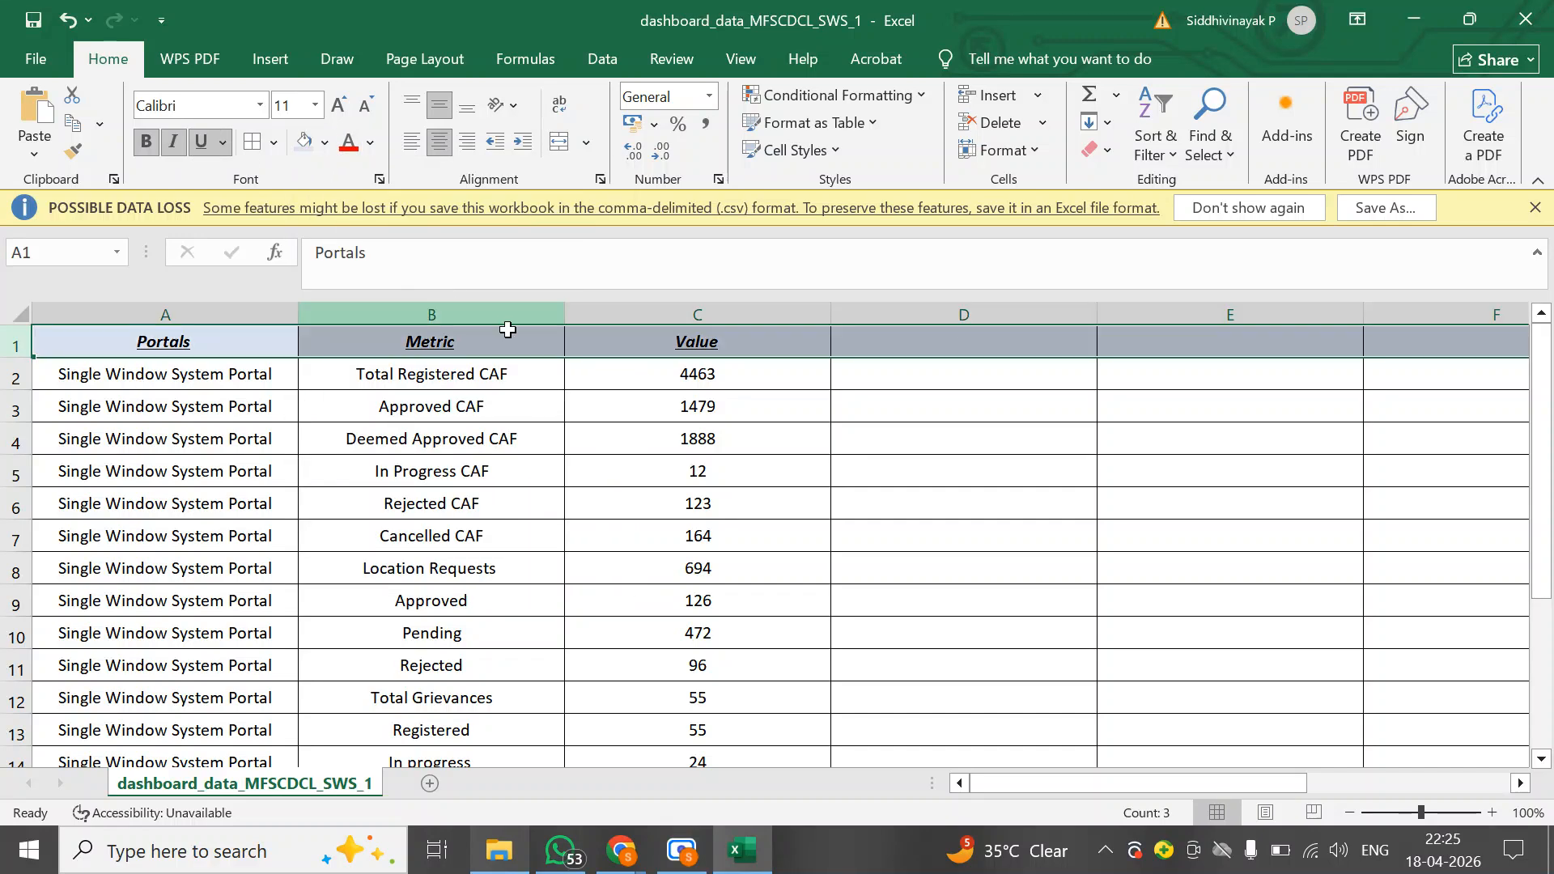
Freeze the top row of the worksheet
left_click(743, 60)
left_click(832, 153)
left_click(871, 288)
scroll(580, 533, "down", 7)
scroll(572, 537, "up", 7)
Save the dashboard_data_MFSCDCL_SWS_1 sheet as an Excel Workbook in the practice test 1 folder, then close Excel
left_click(44, 63)
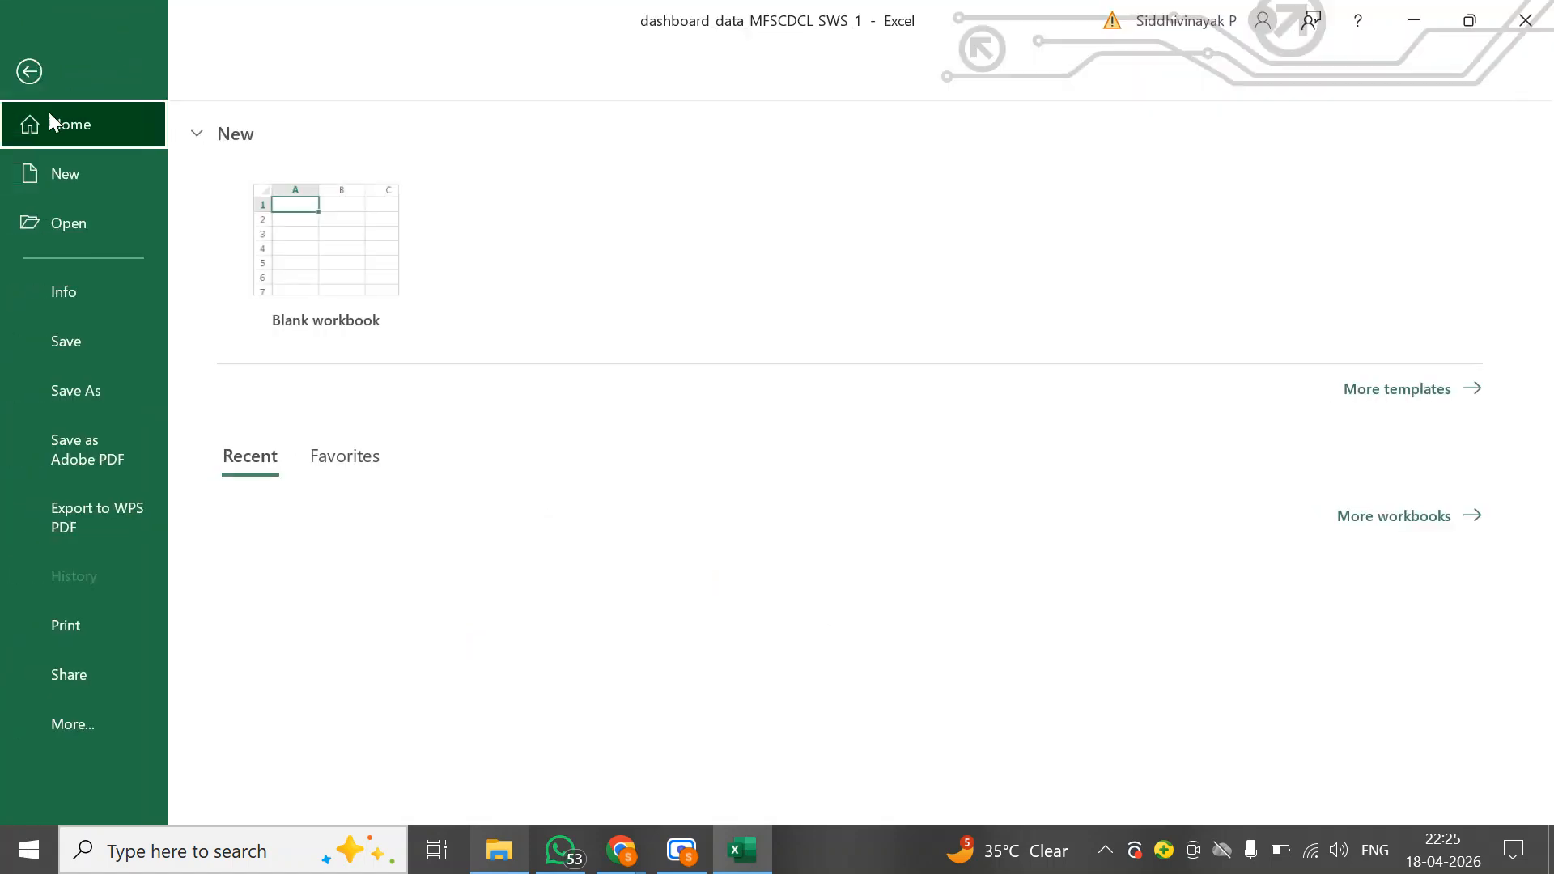
left_click(94, 387)
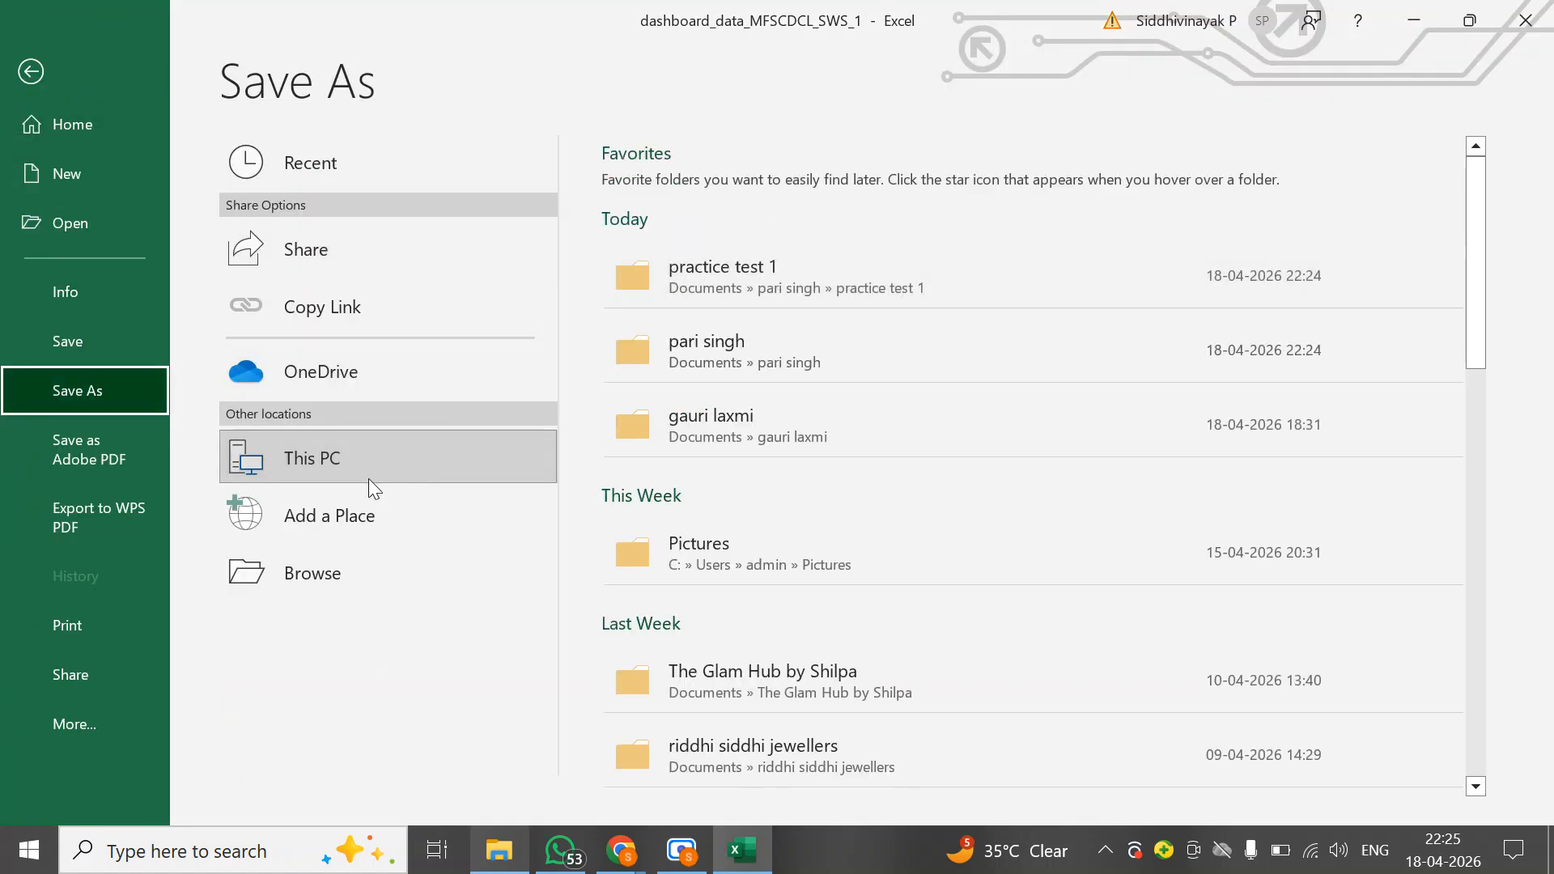
left_click(339, 579)
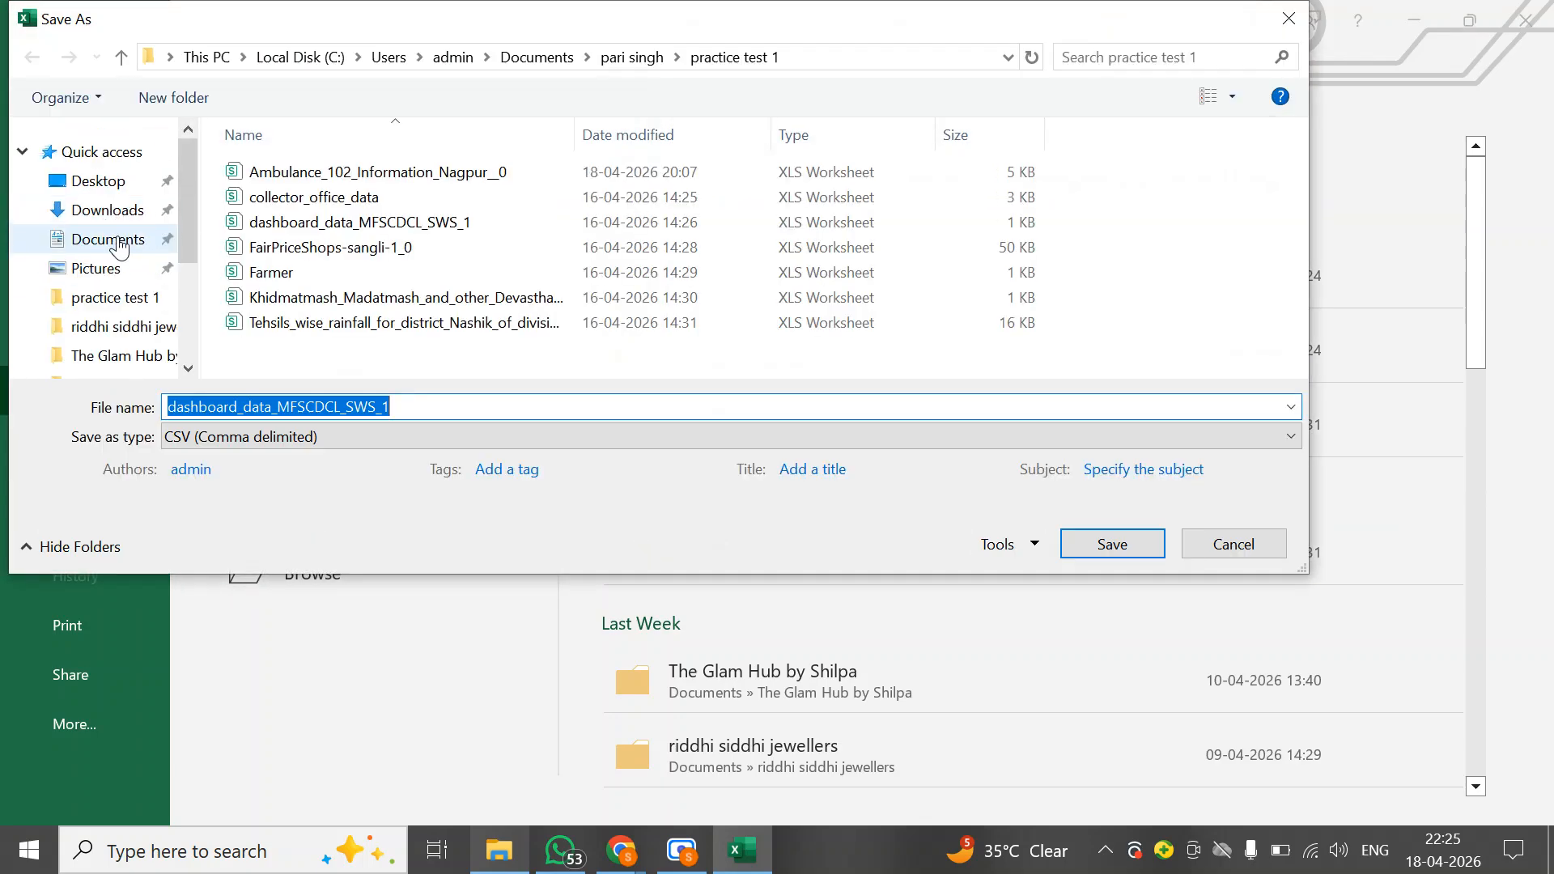
left_click(105, 239)
scroll(310, 267, "down", 3)
scroll(310, 267, "down", 2)
scroll(310, 267, "up", 2)
scroll(310, 259, "up", 2)
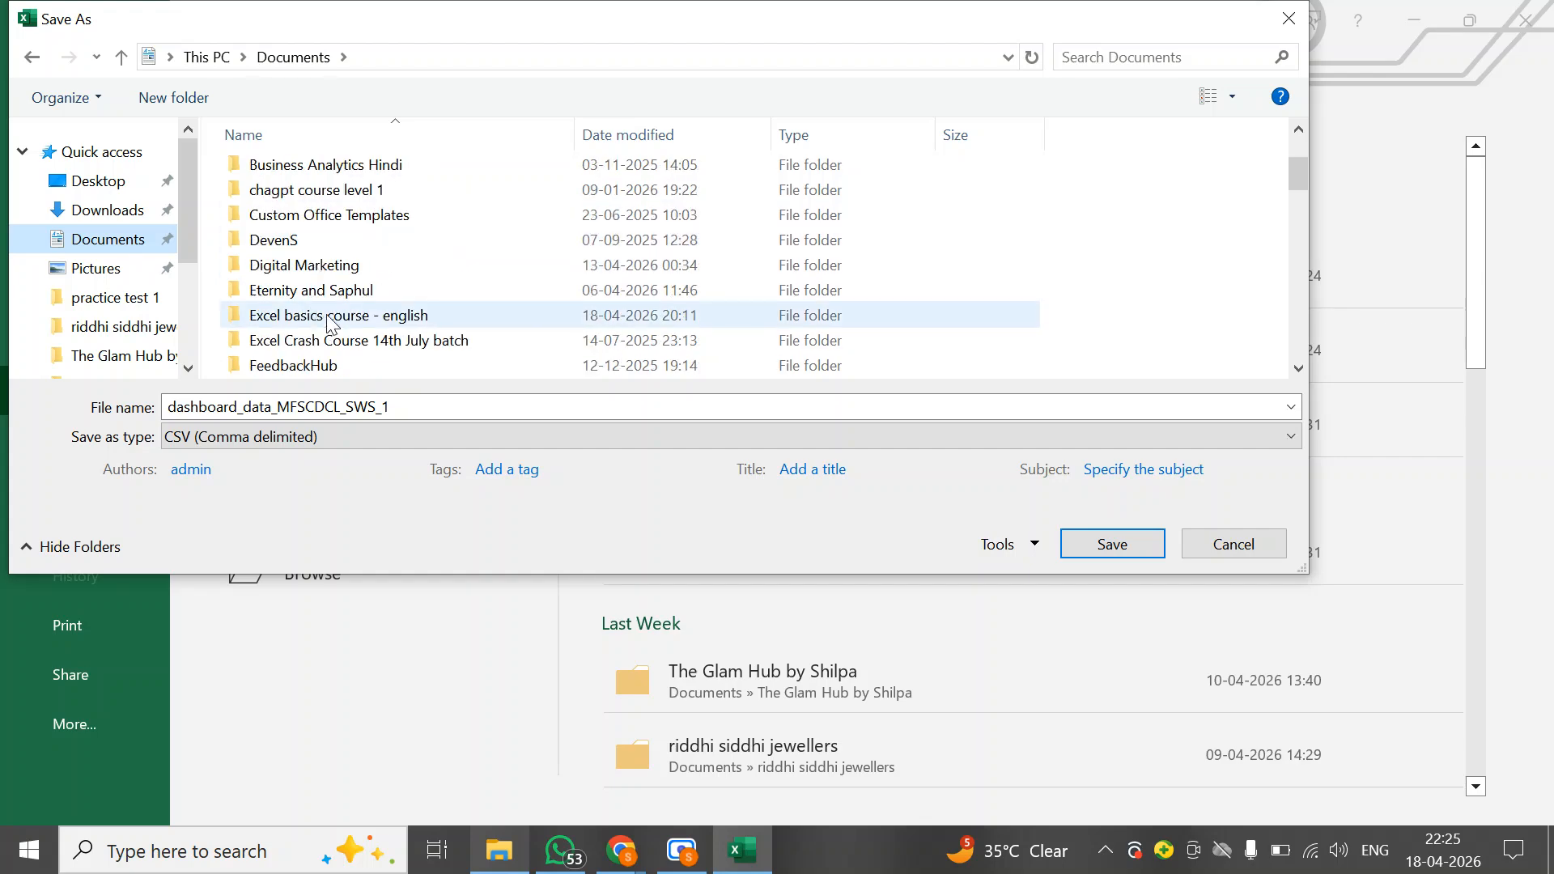
scroll(315, 267, "down", 10)
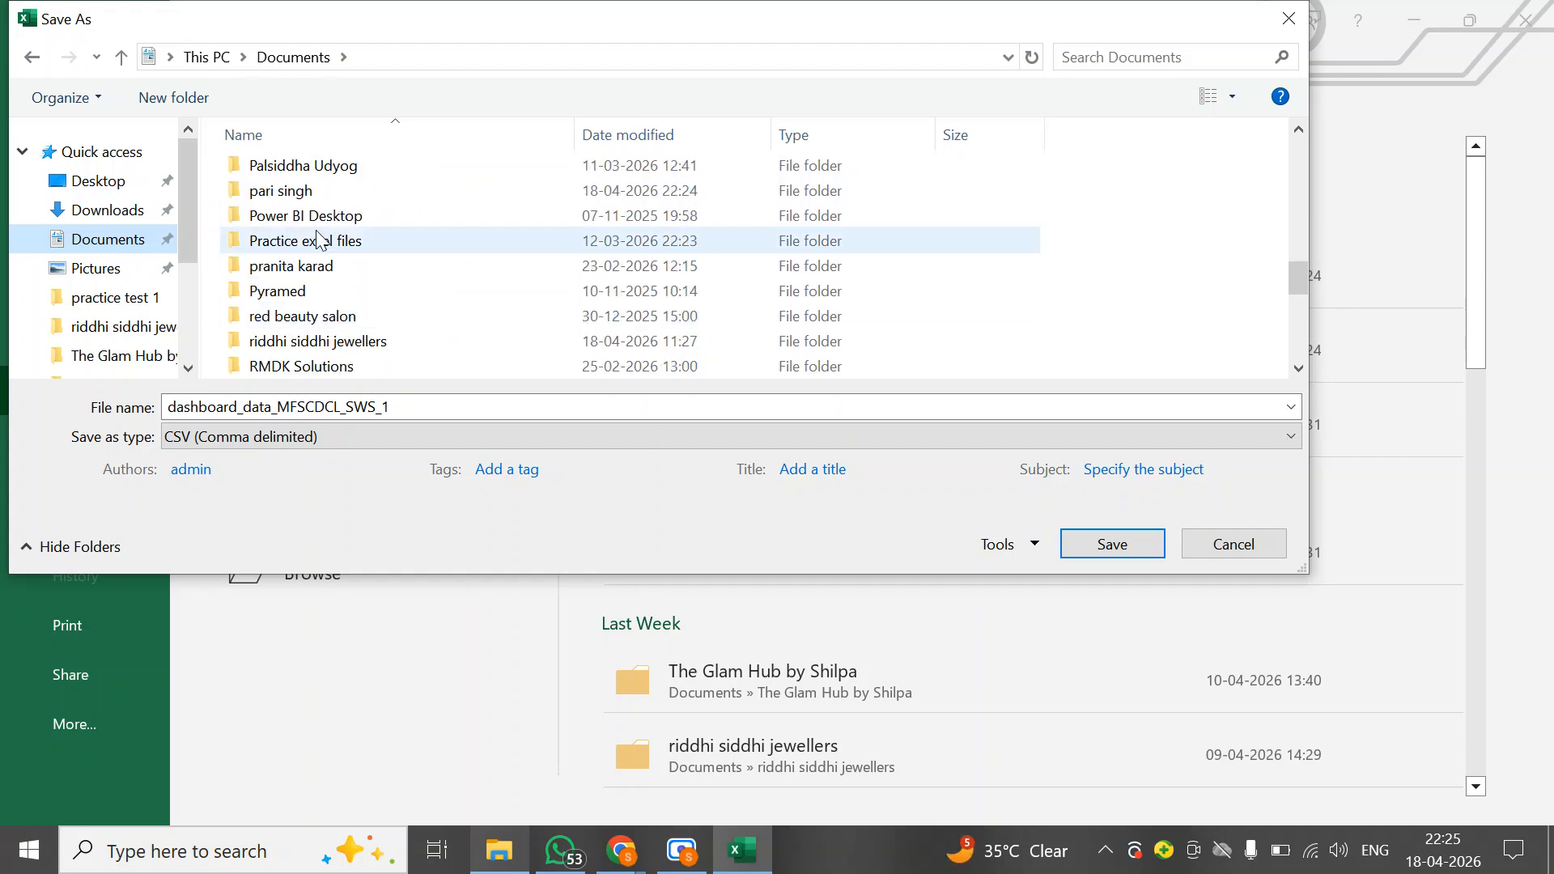
double_click(297, 191)
left_click(306, 175)
double_click(306, 175)
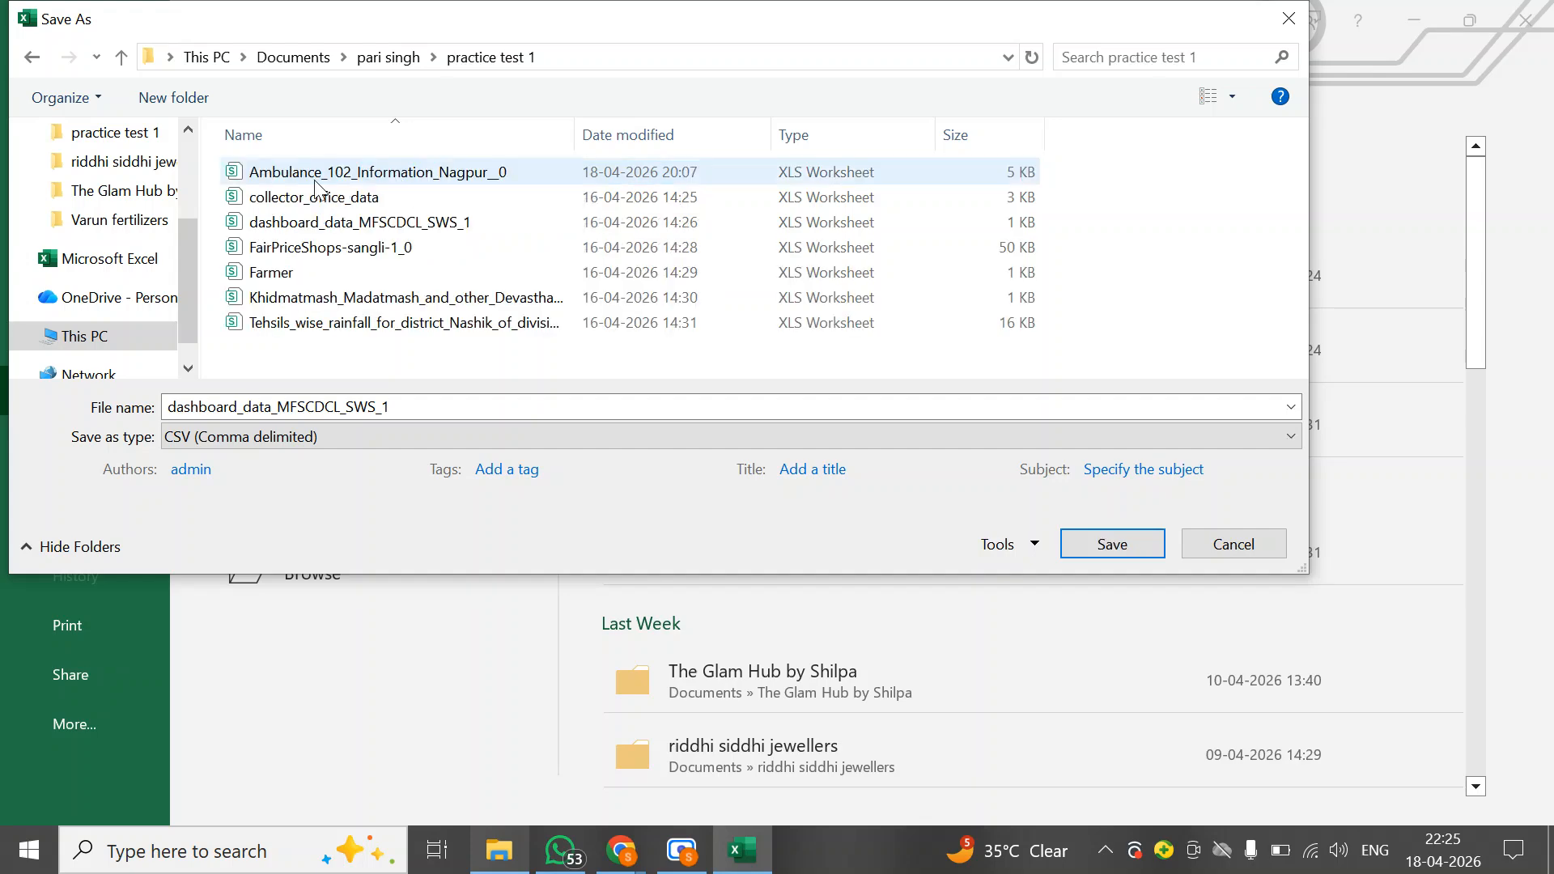
left_click(205, 447)
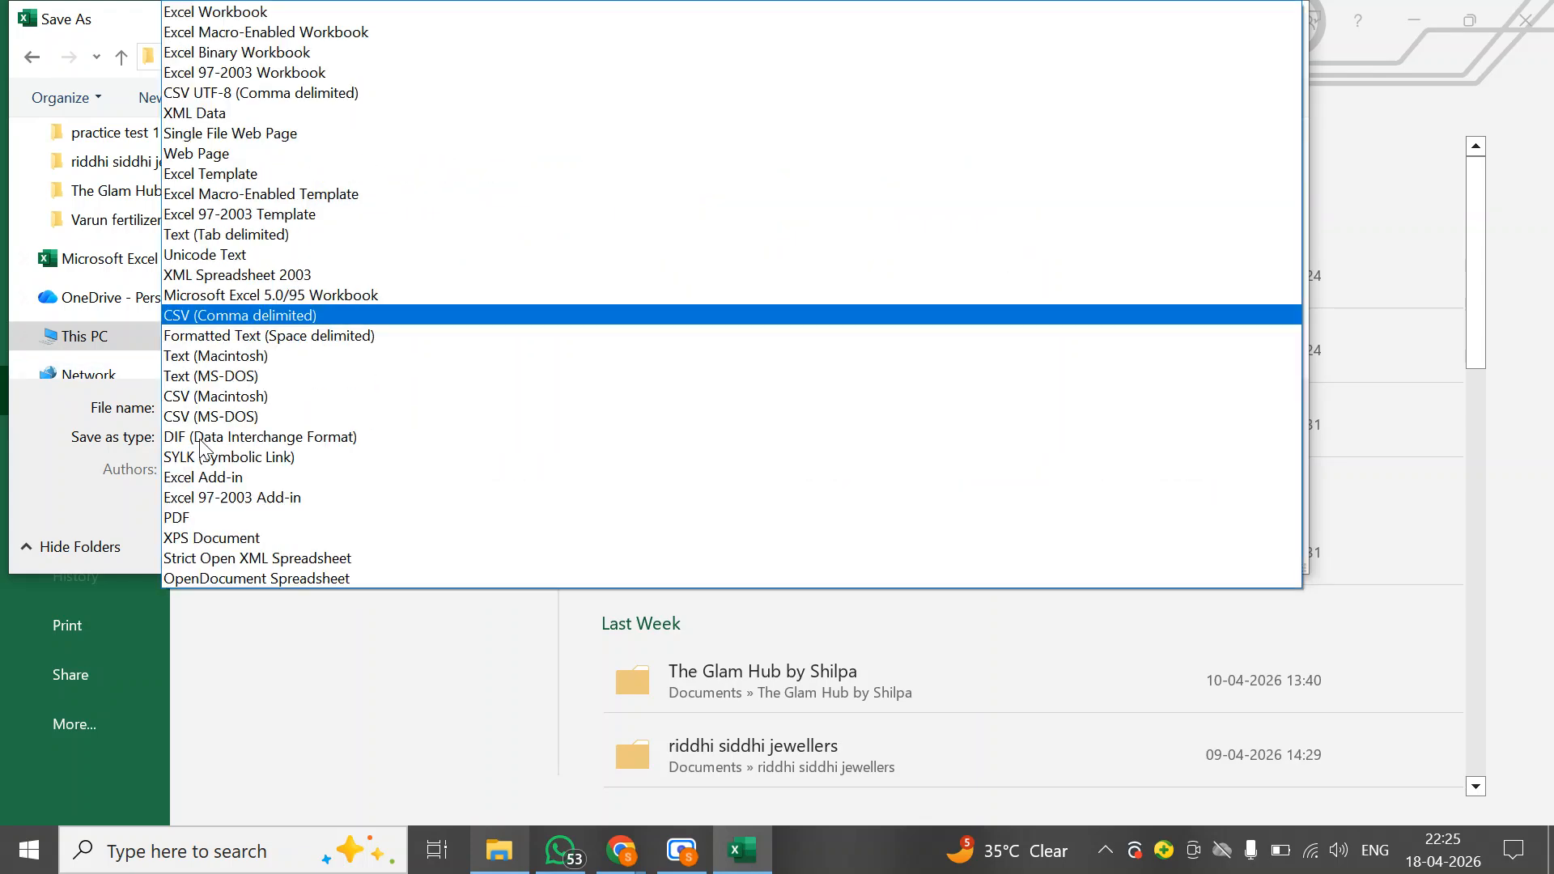
left_click(198, 15)
left_click(1125, 578)
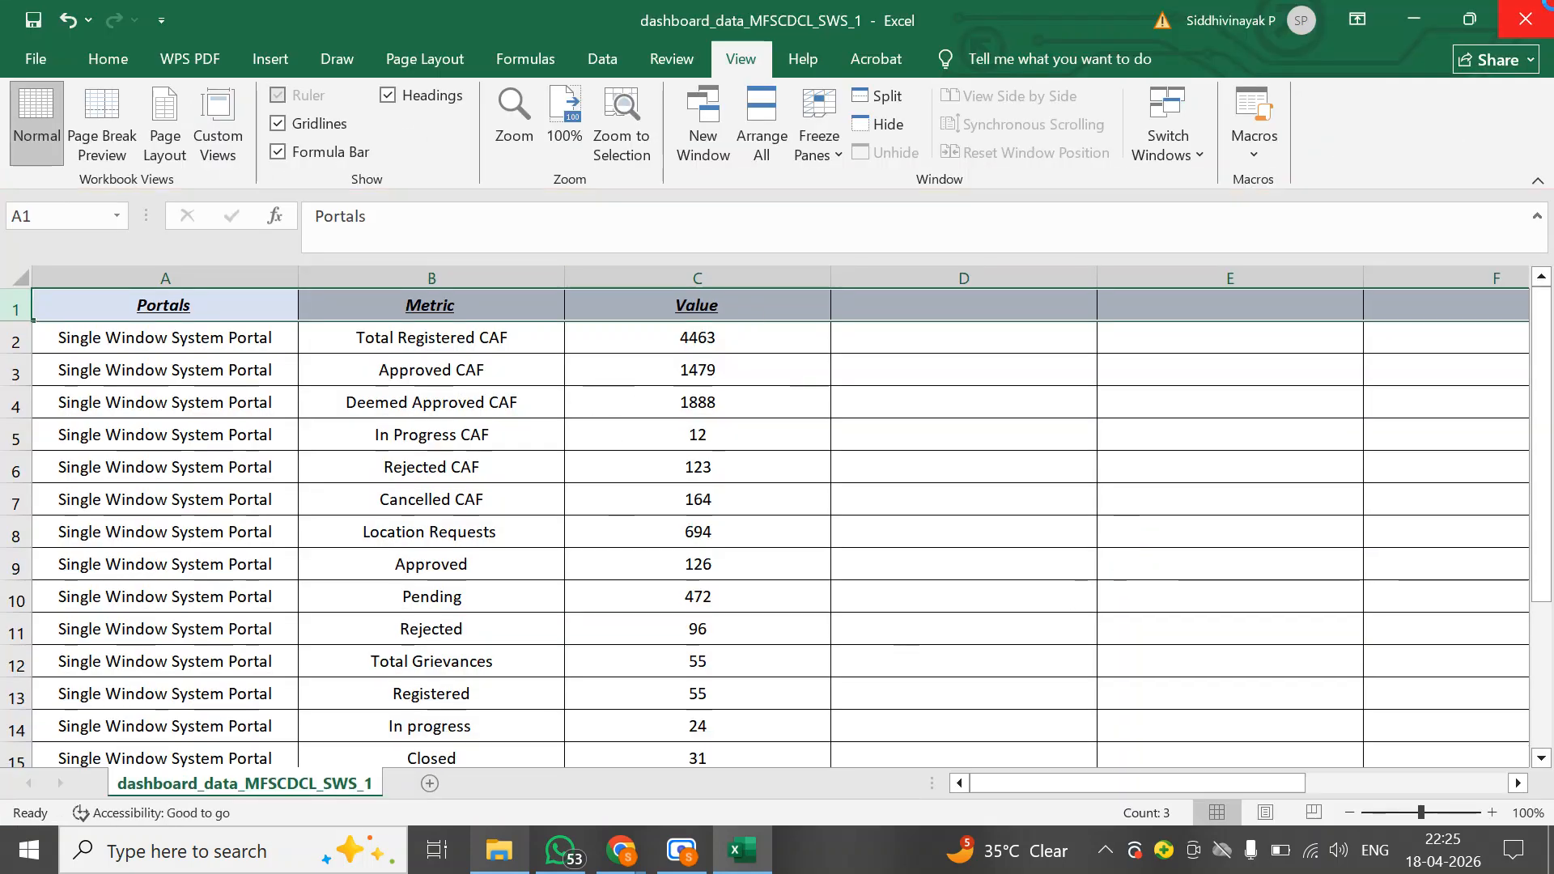
left_click(1549, 3)
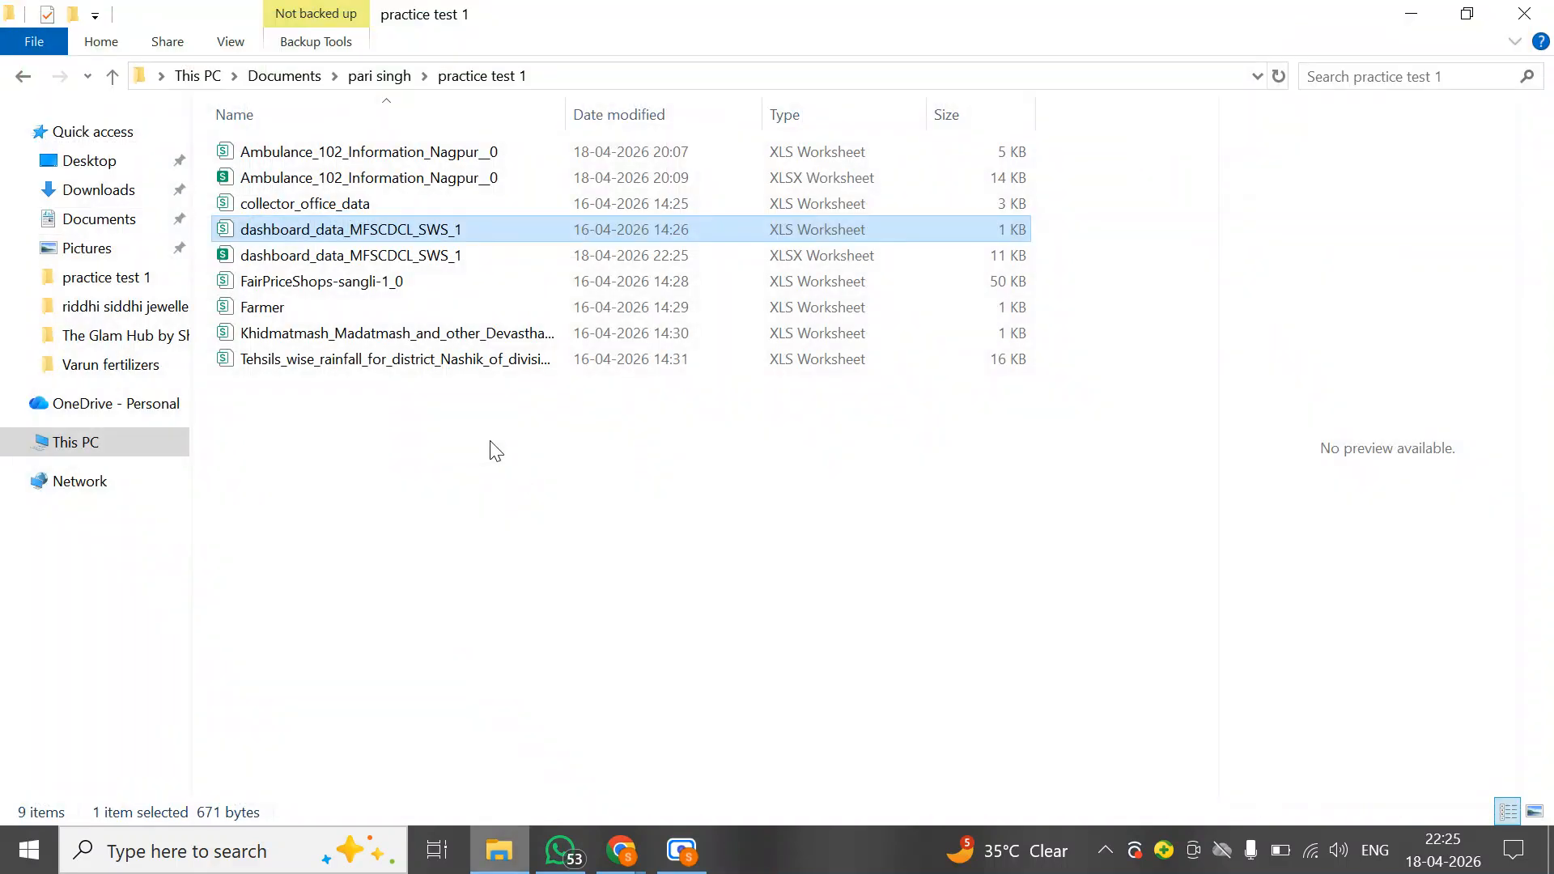
Open FairPriceShops-sangli-1_0 in Excel, scroll through its data and close it
left_click(302, 289)
right_click(302, 288)
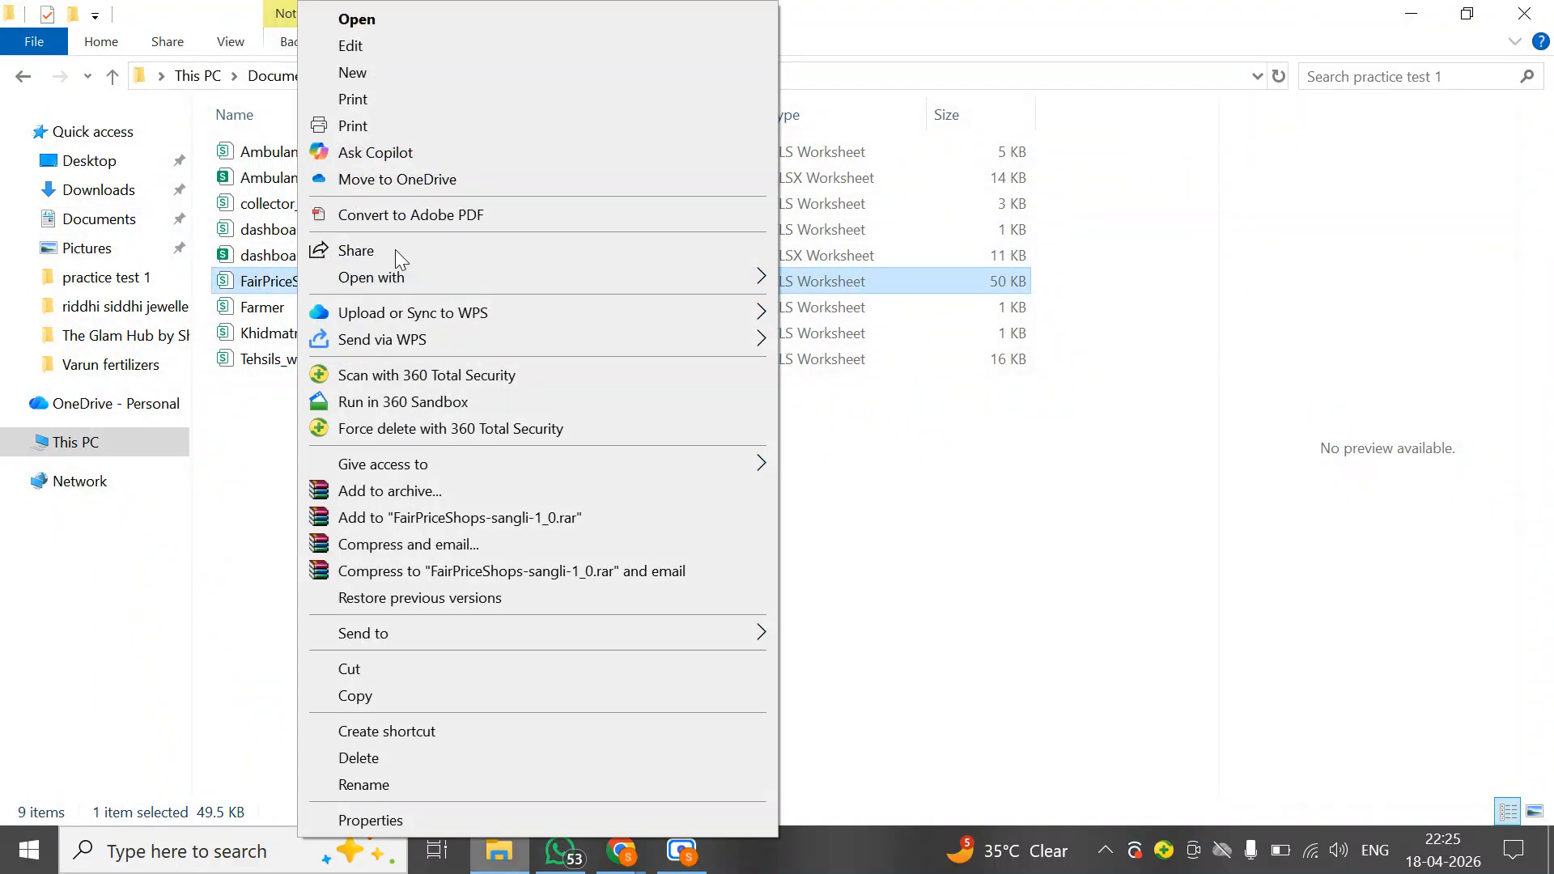
mouse_move(759, 287)
left_click(818, 282)
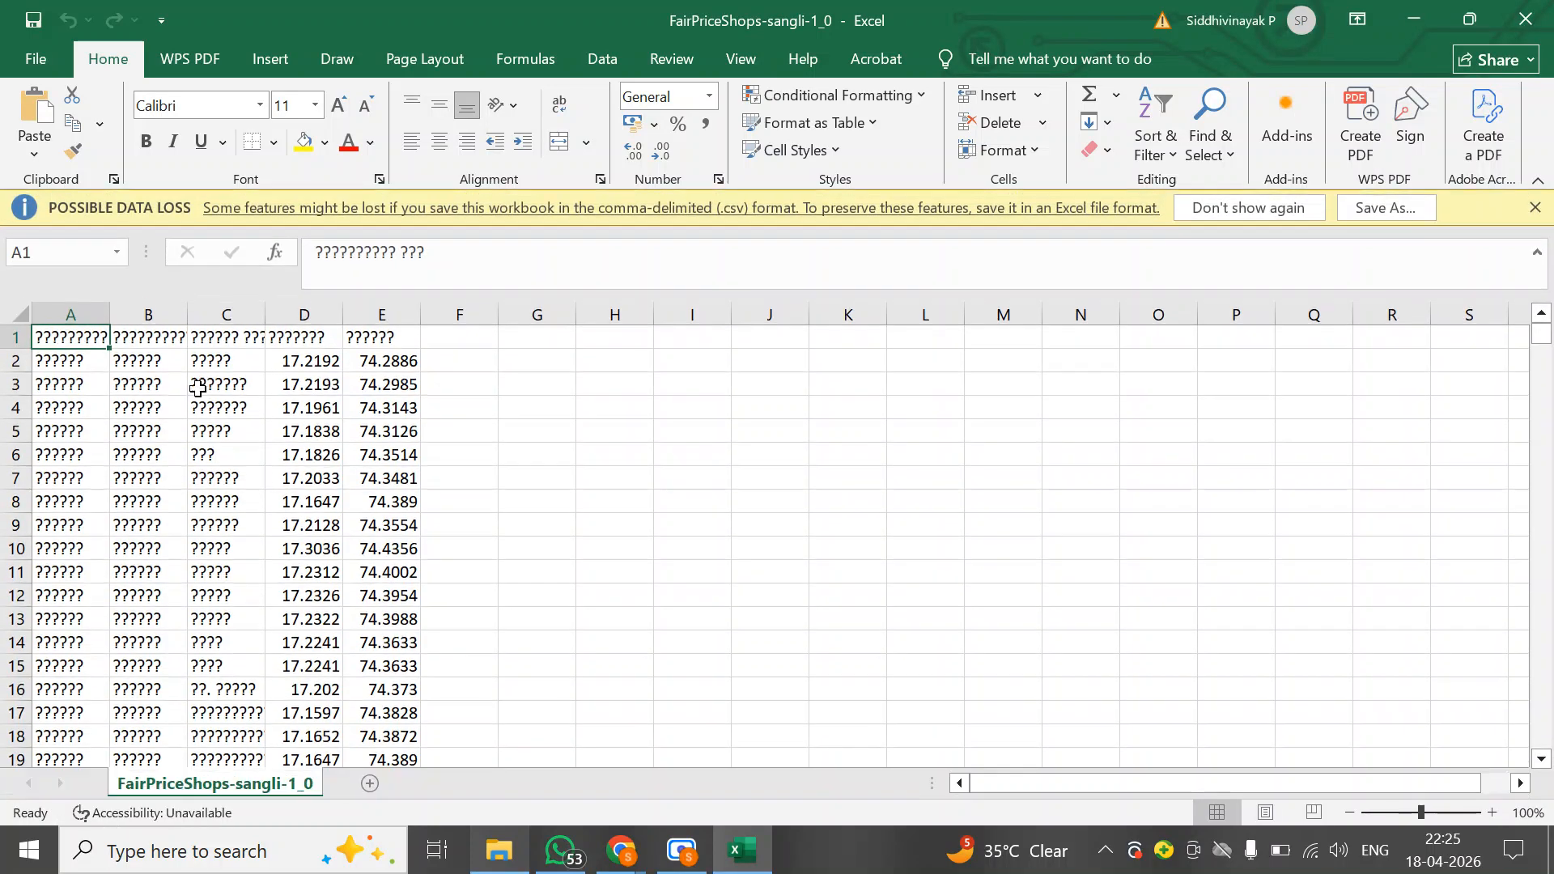
scroll(199, 584, "down", 10)
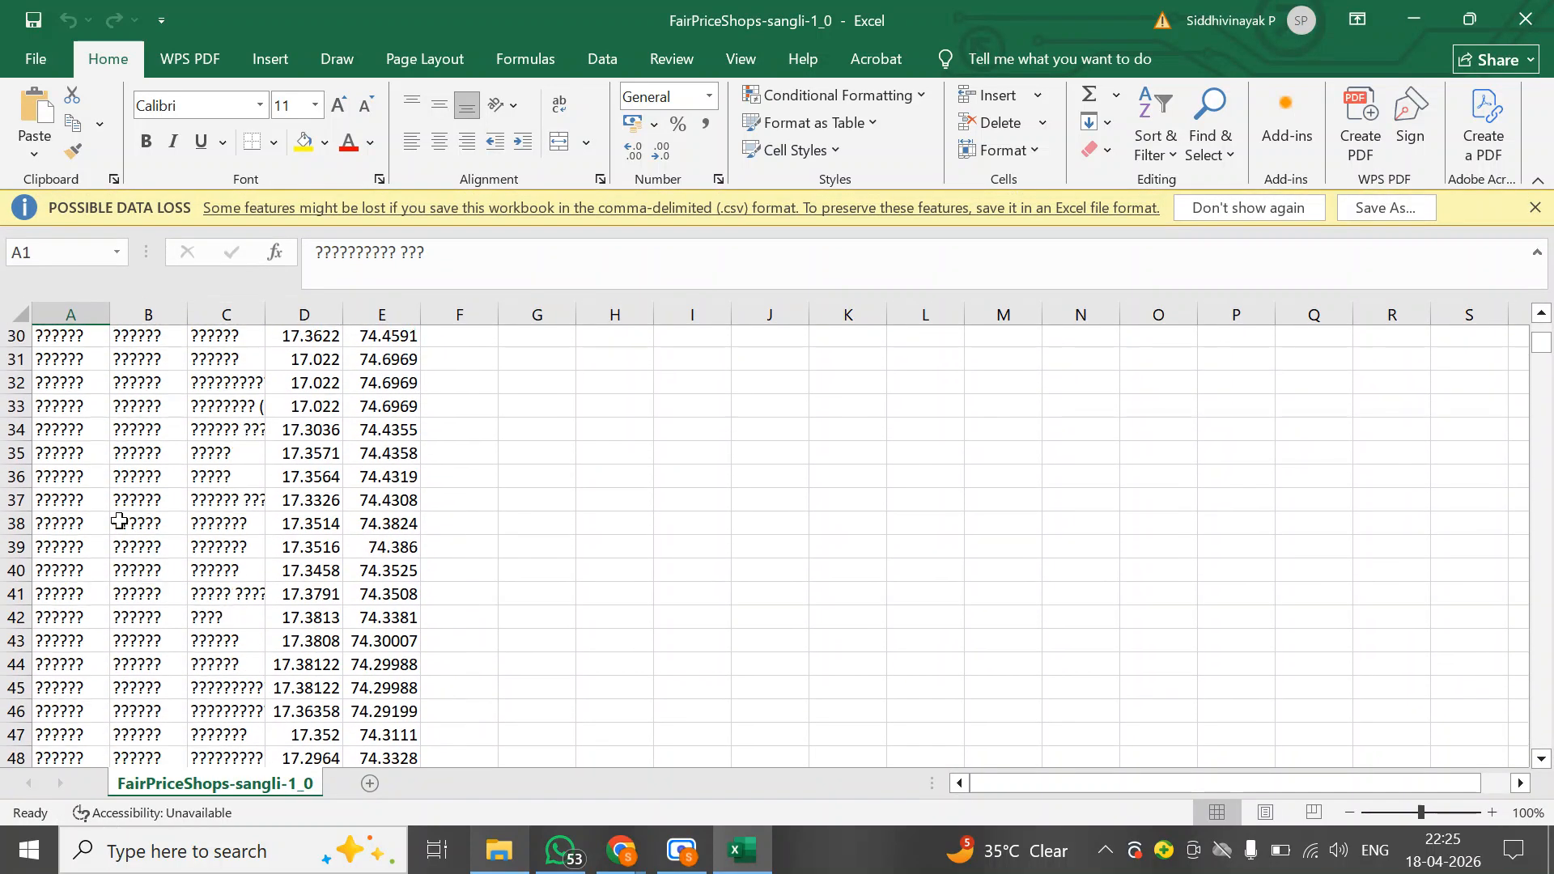
left_click(283, 483)
left_click(1525, 12)
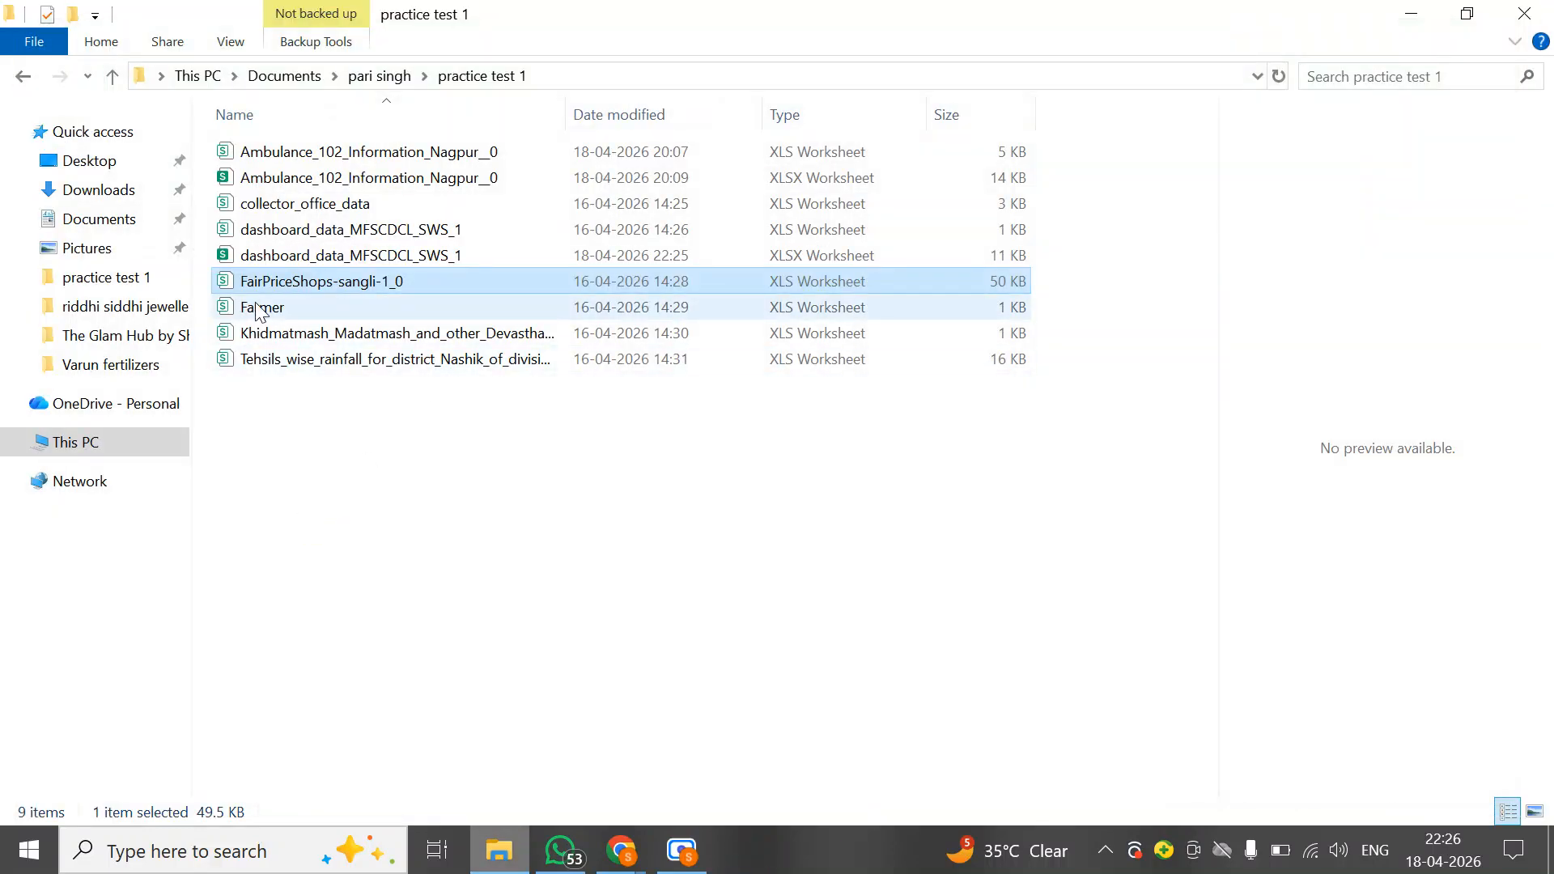
Open the Farmer file with Excel, select the whole sheet and widen all its columns
left_click(259, 309)
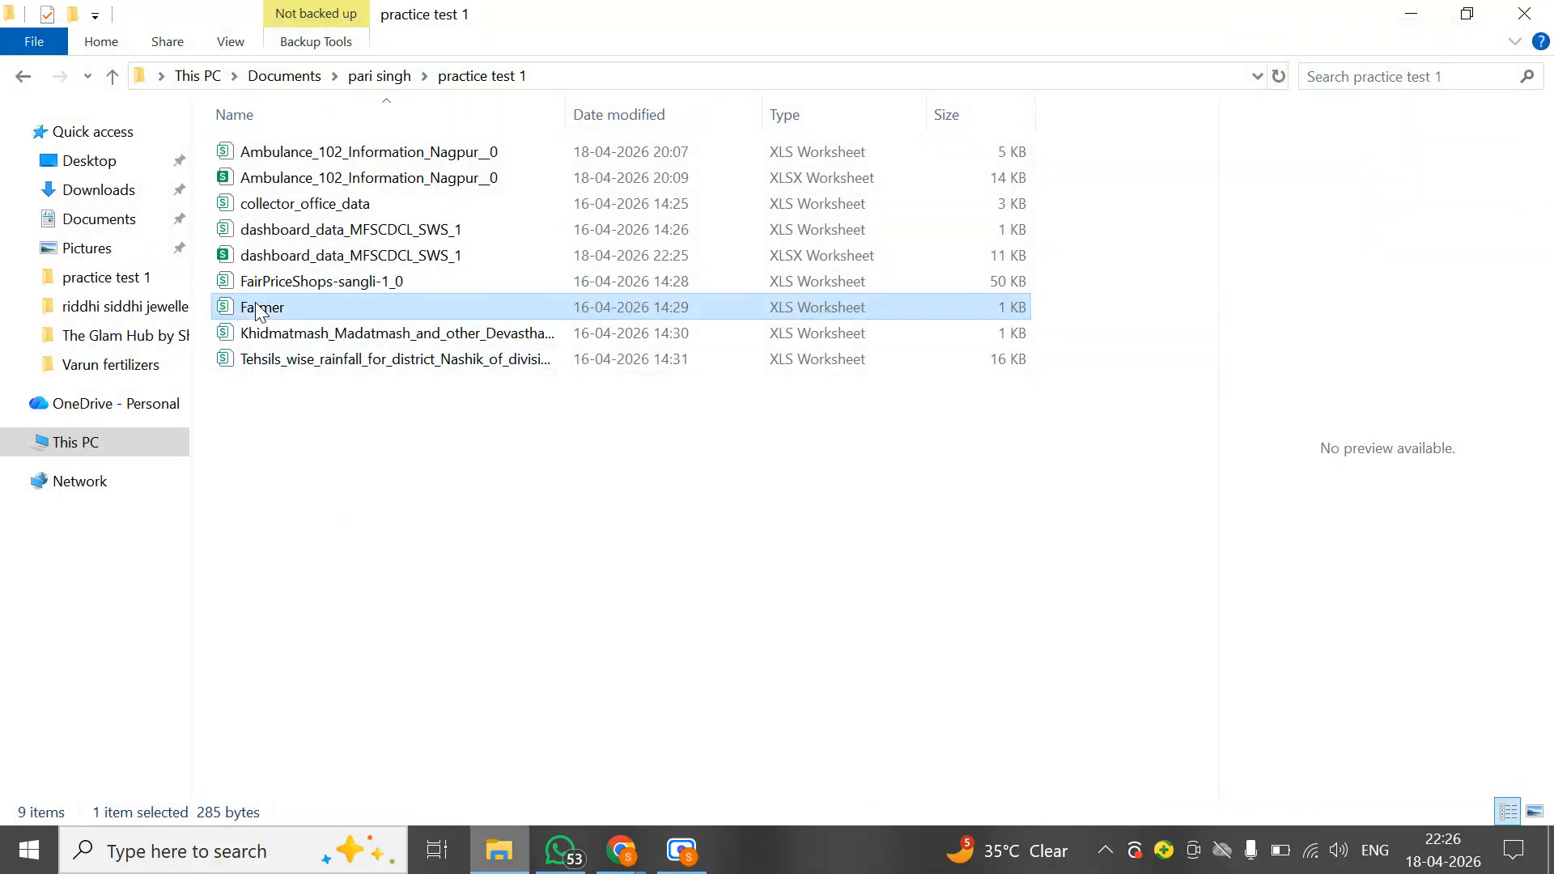
right_click(309, 307)
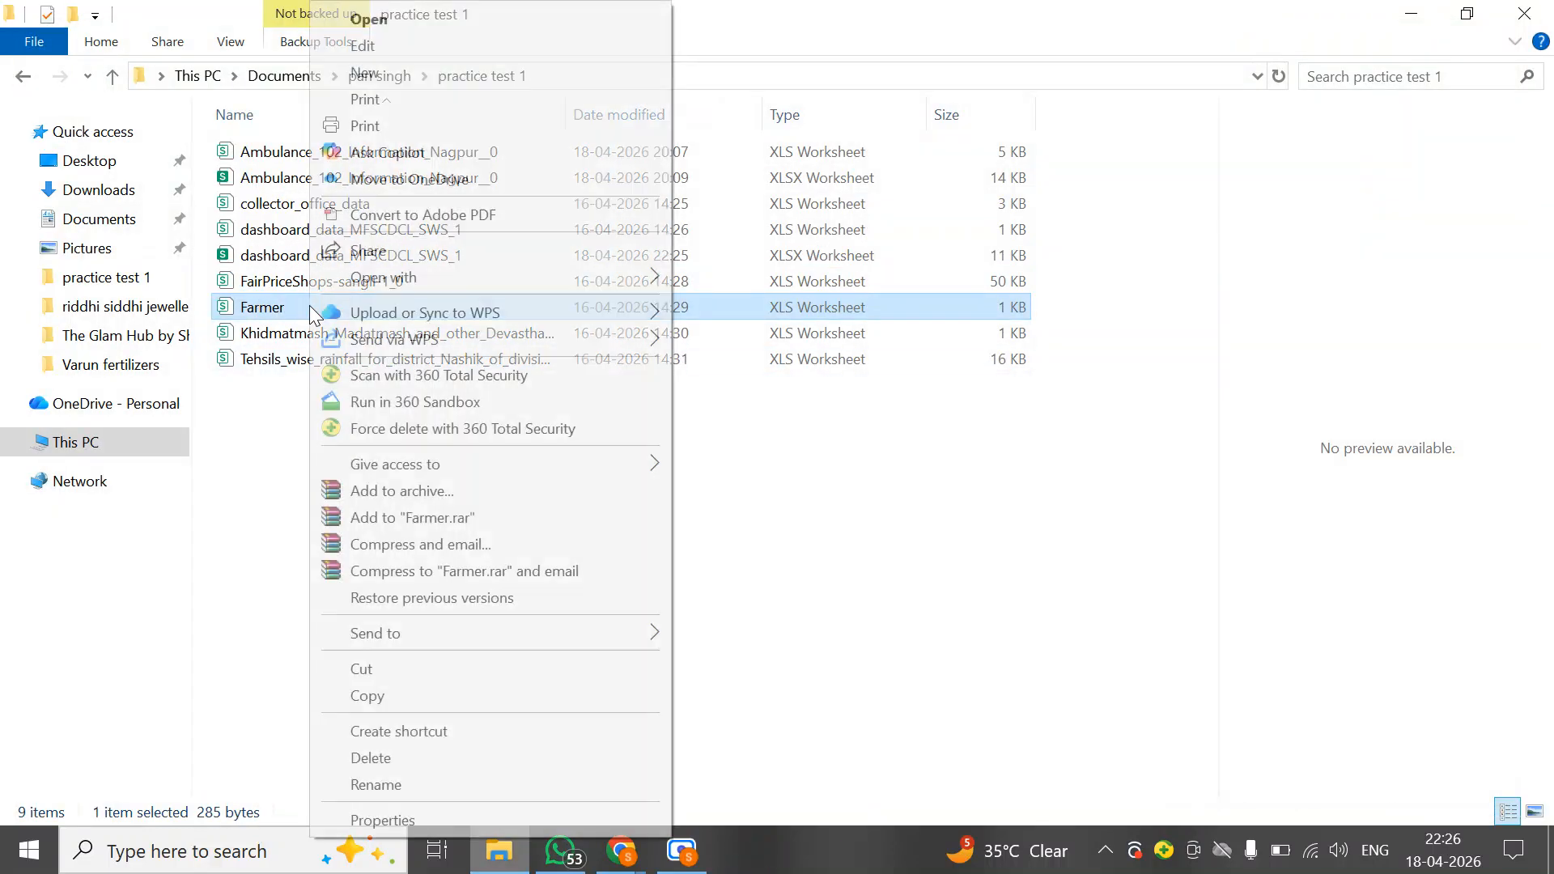
mouse_move(545, 278)
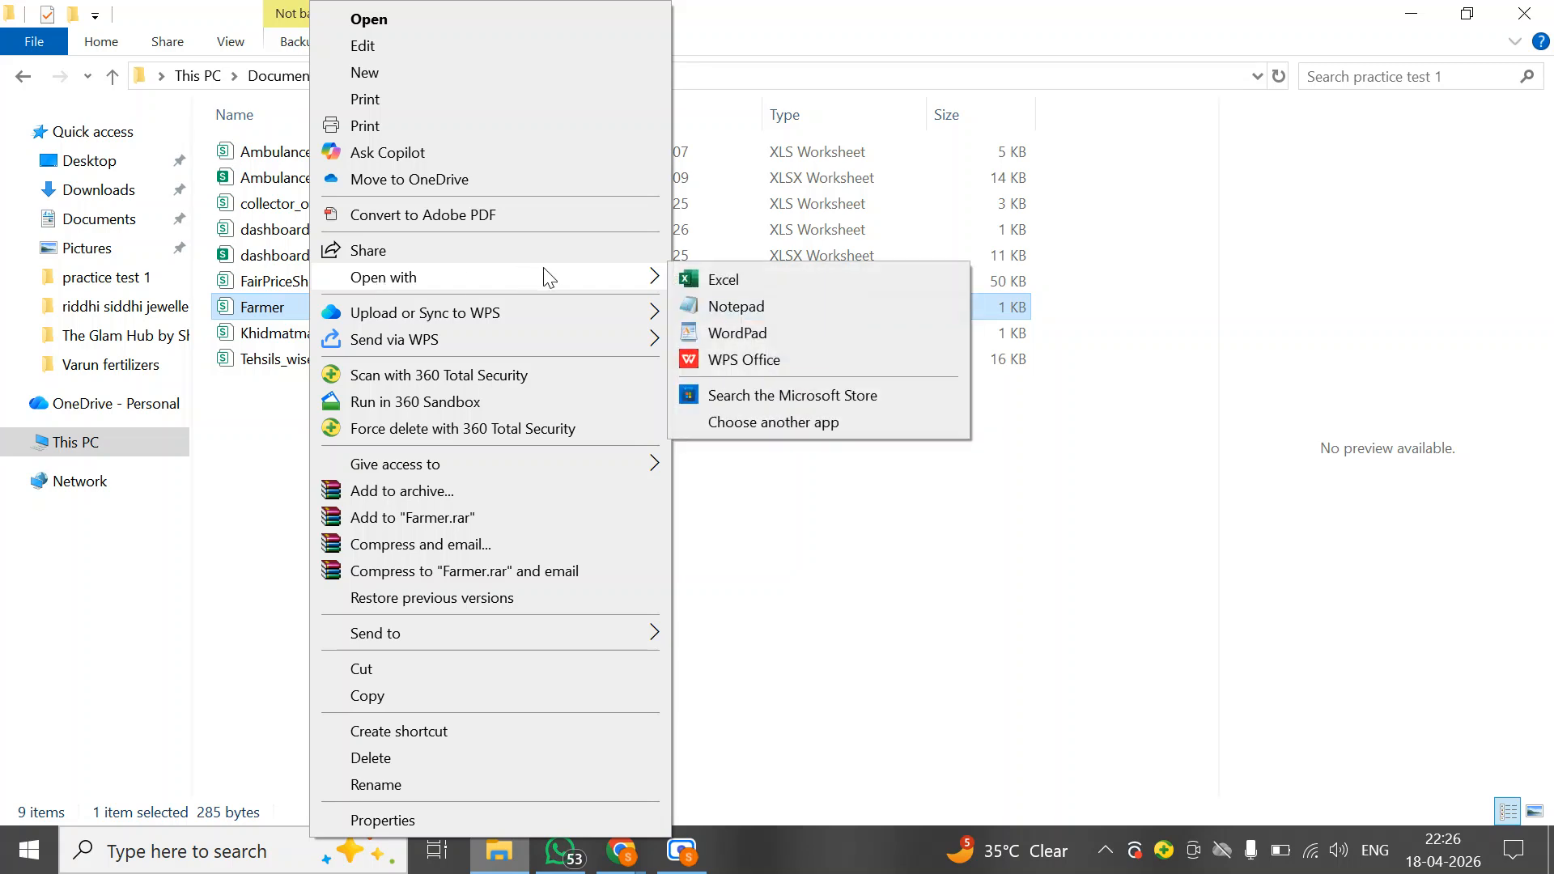
left_click(715, 279)
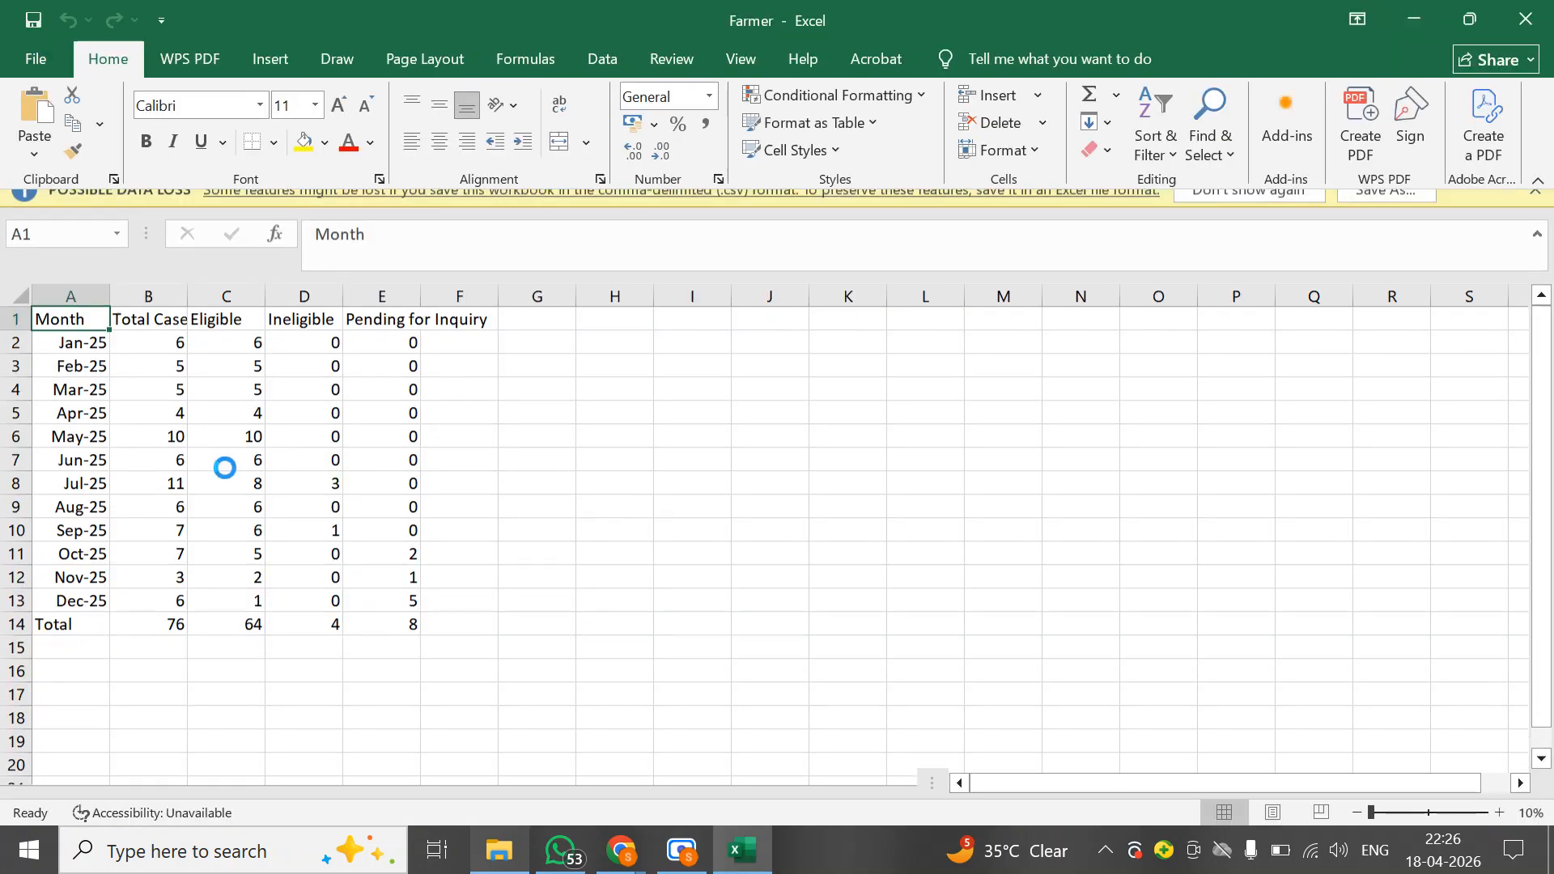
left_click(22, 313)
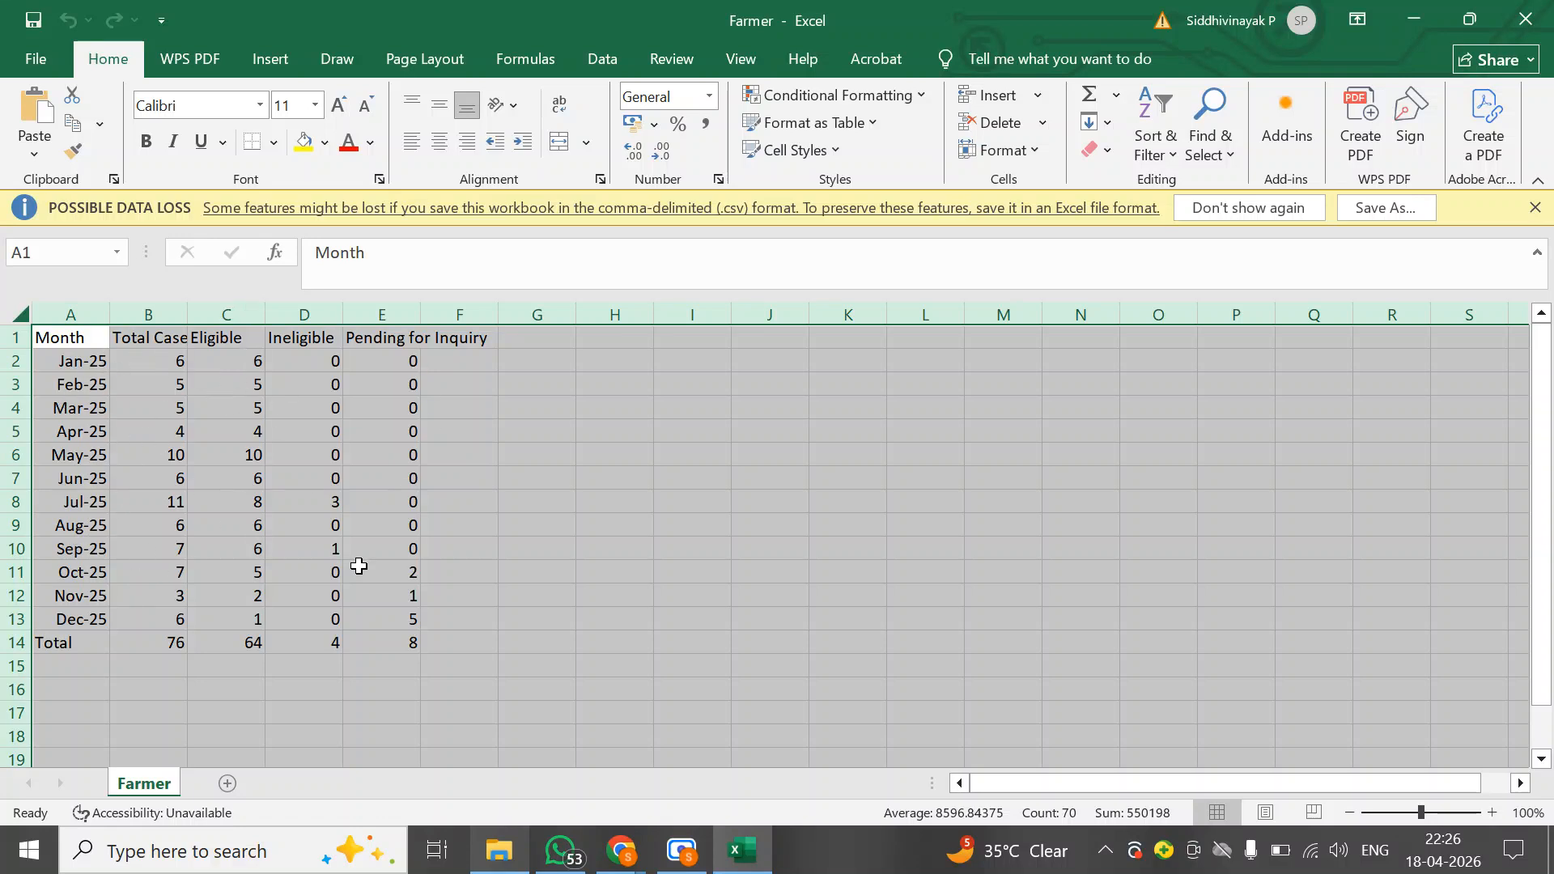
left_click_drag(188, 314, 251, 315)
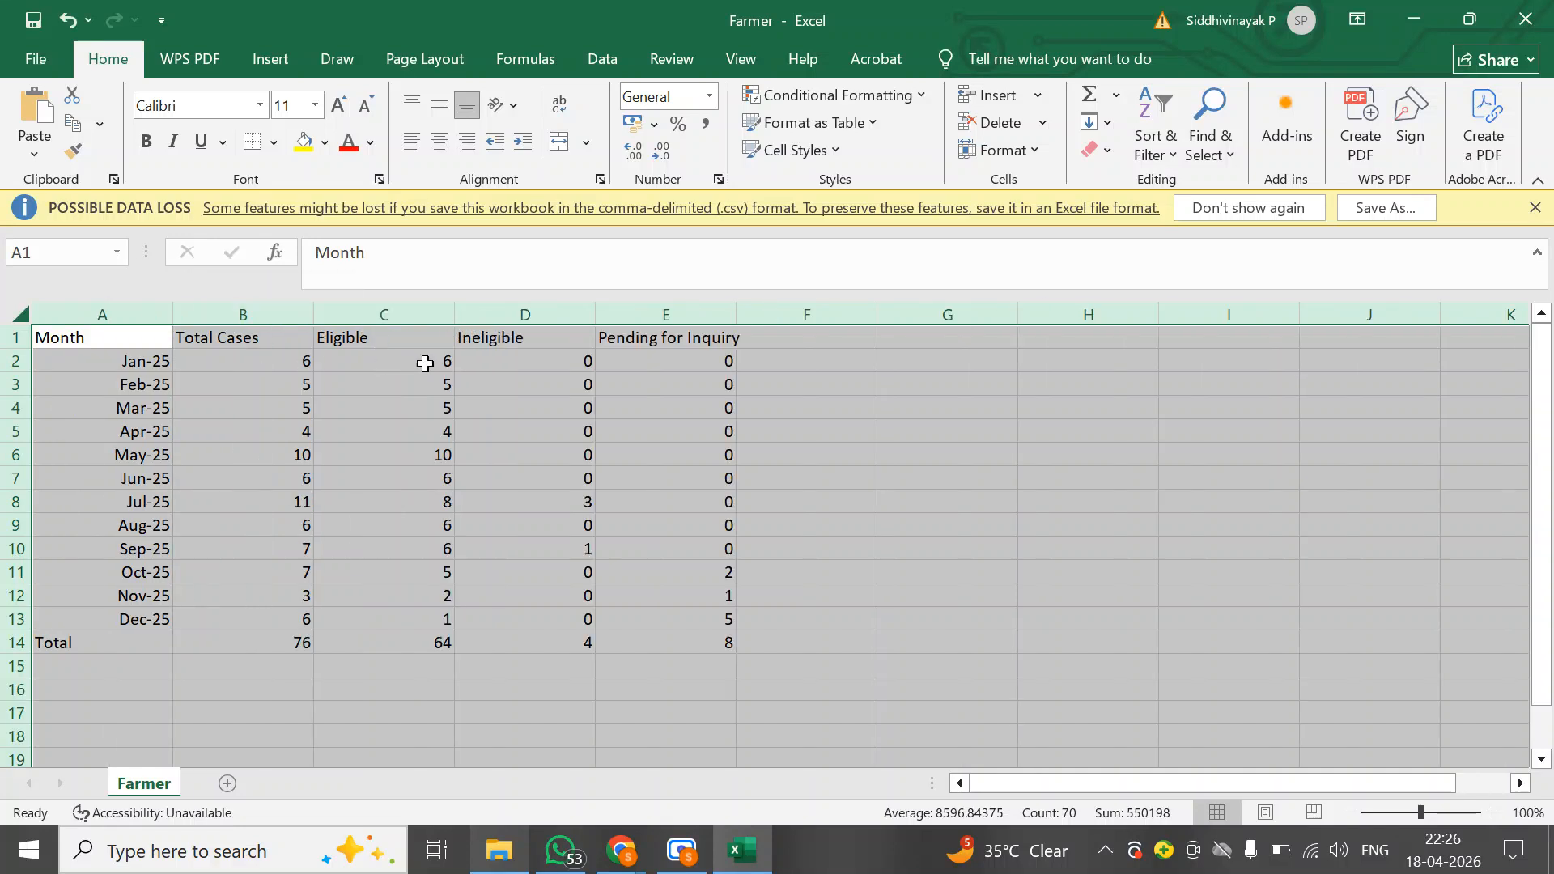
Center every cell horizontally and vertically and apply All Borders to the sheet
left_click(437, 144)
left_click(437, 104)
left_click(273, 143)
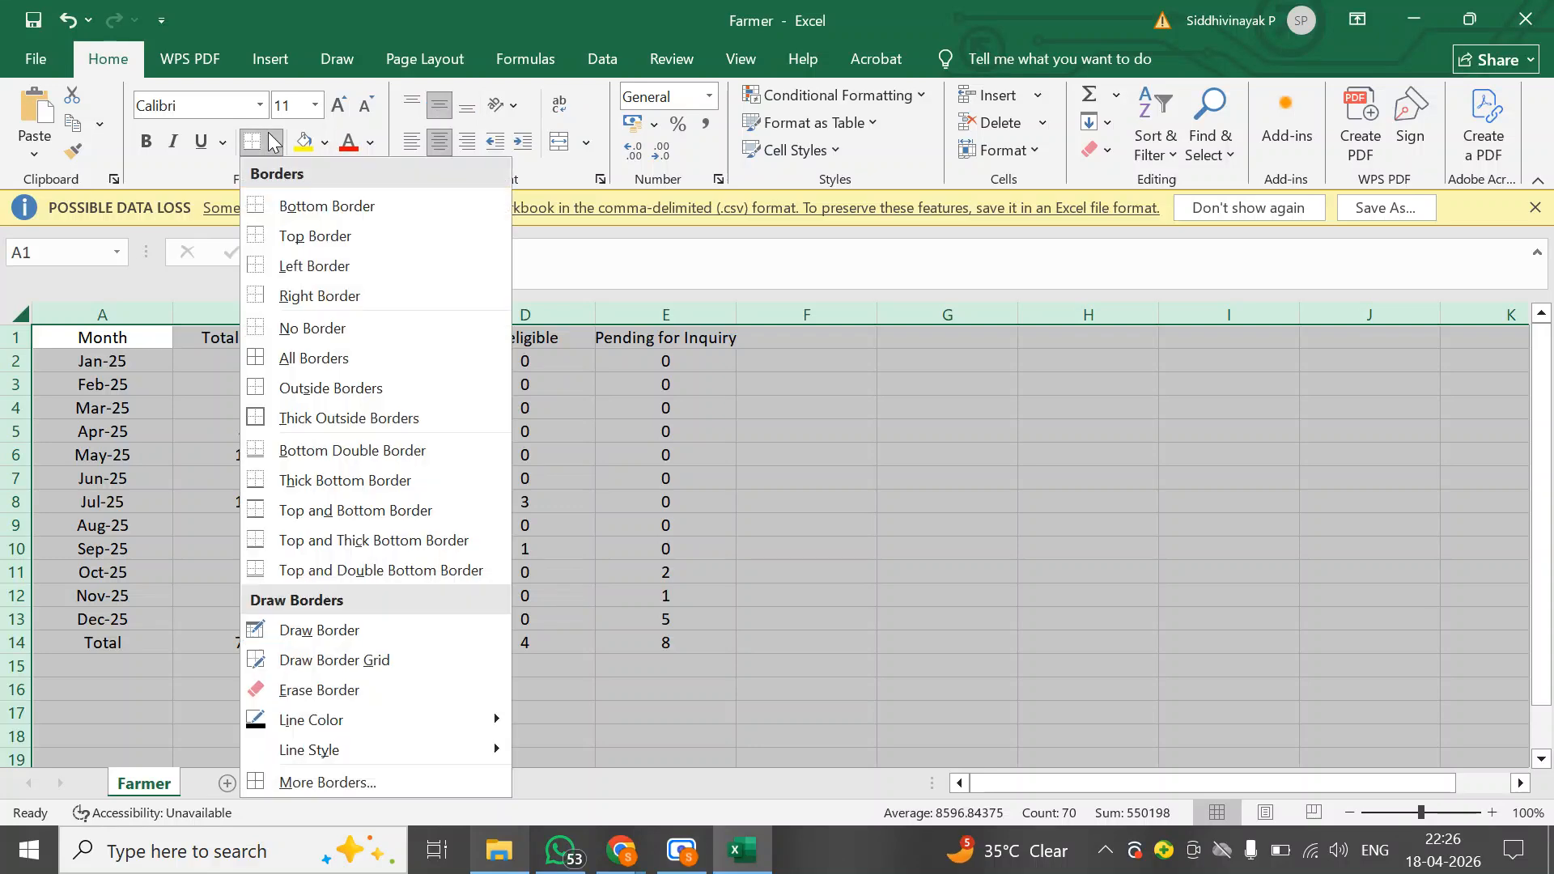
left_click(309, 359)
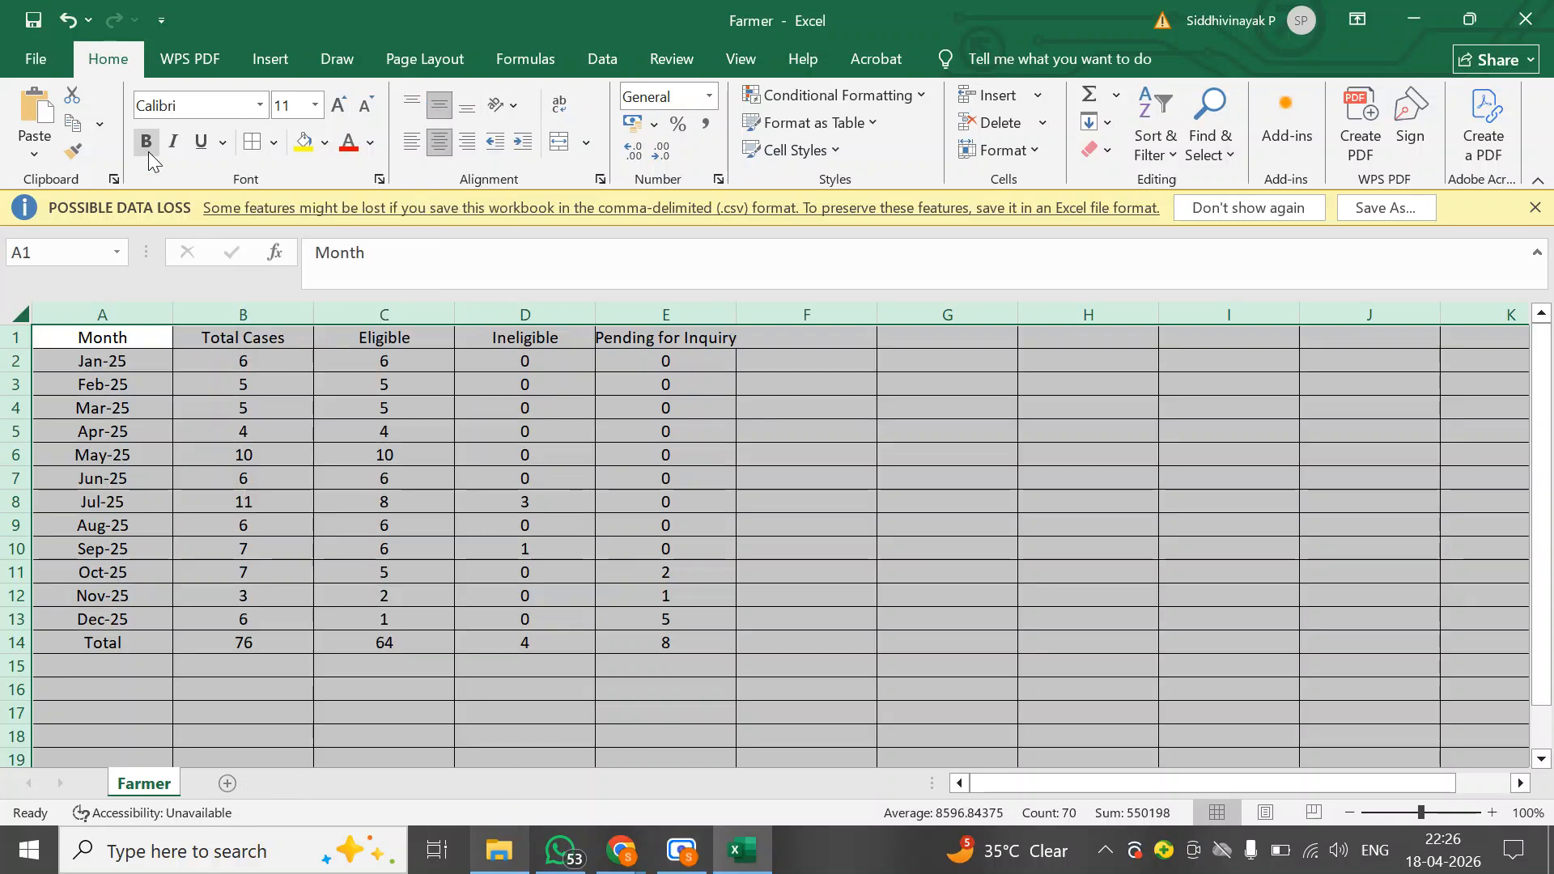
Make the header row bold, italic and underlined with a light blue fill
left_click(16, 336)
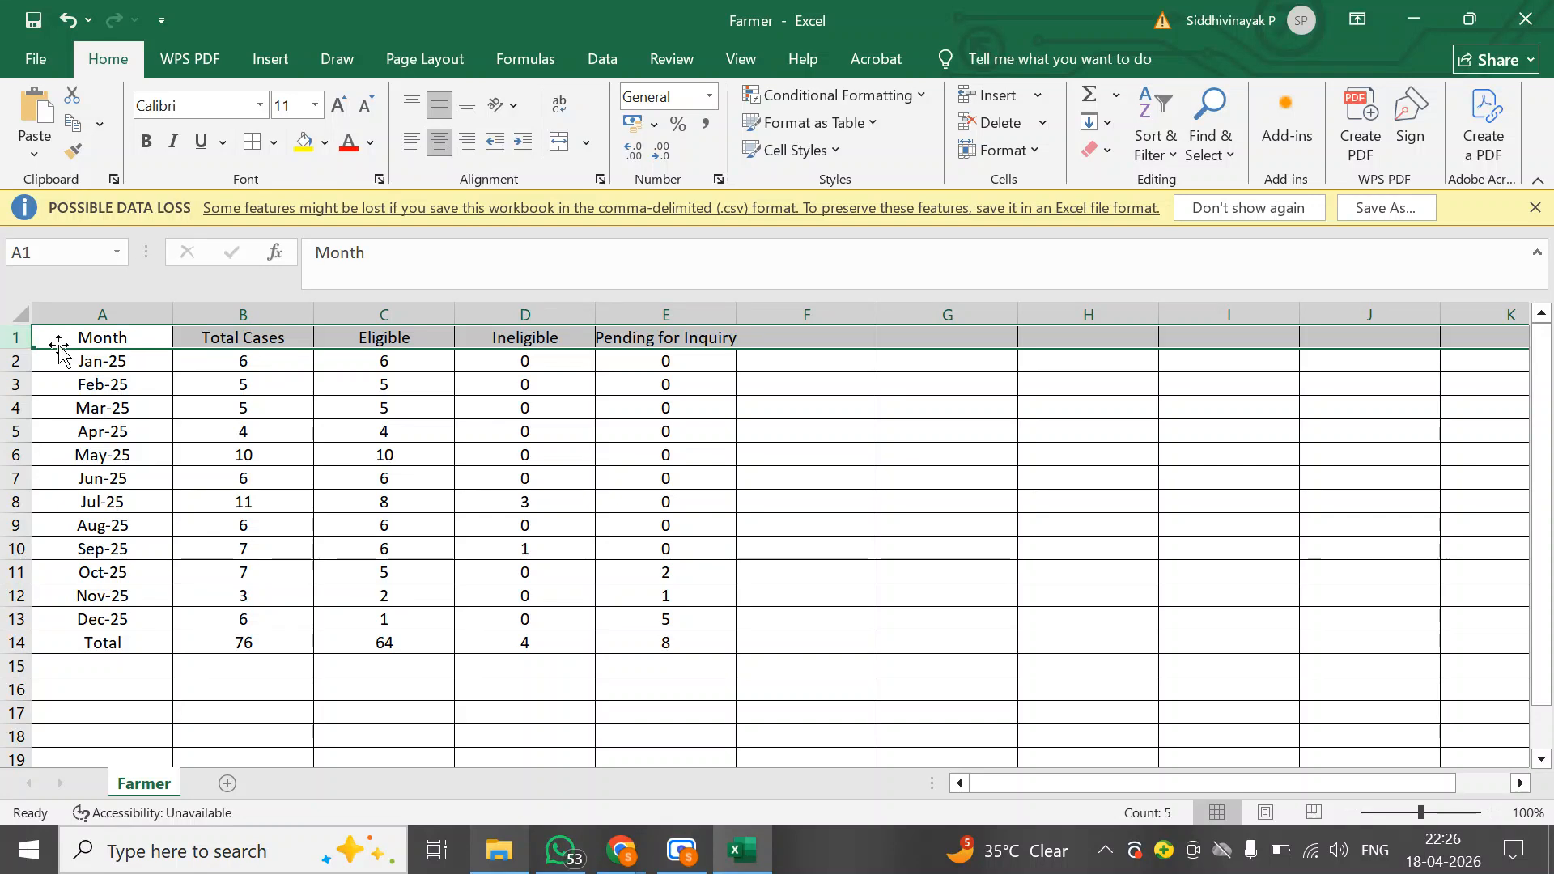
left_click(146, 141)
left_click(172, 141)
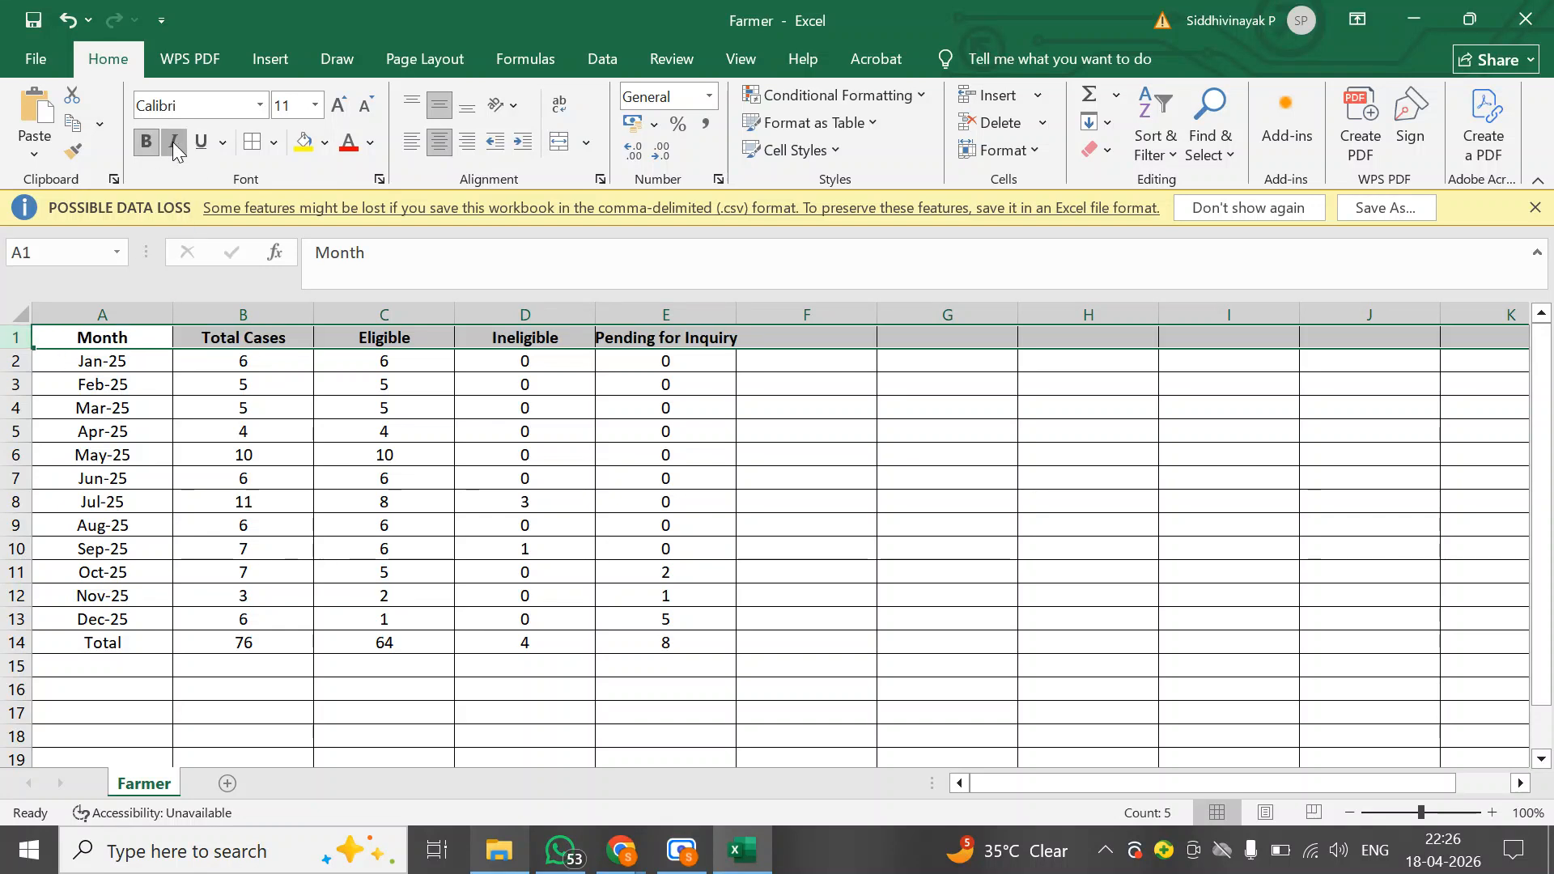
left_click(202, 142)
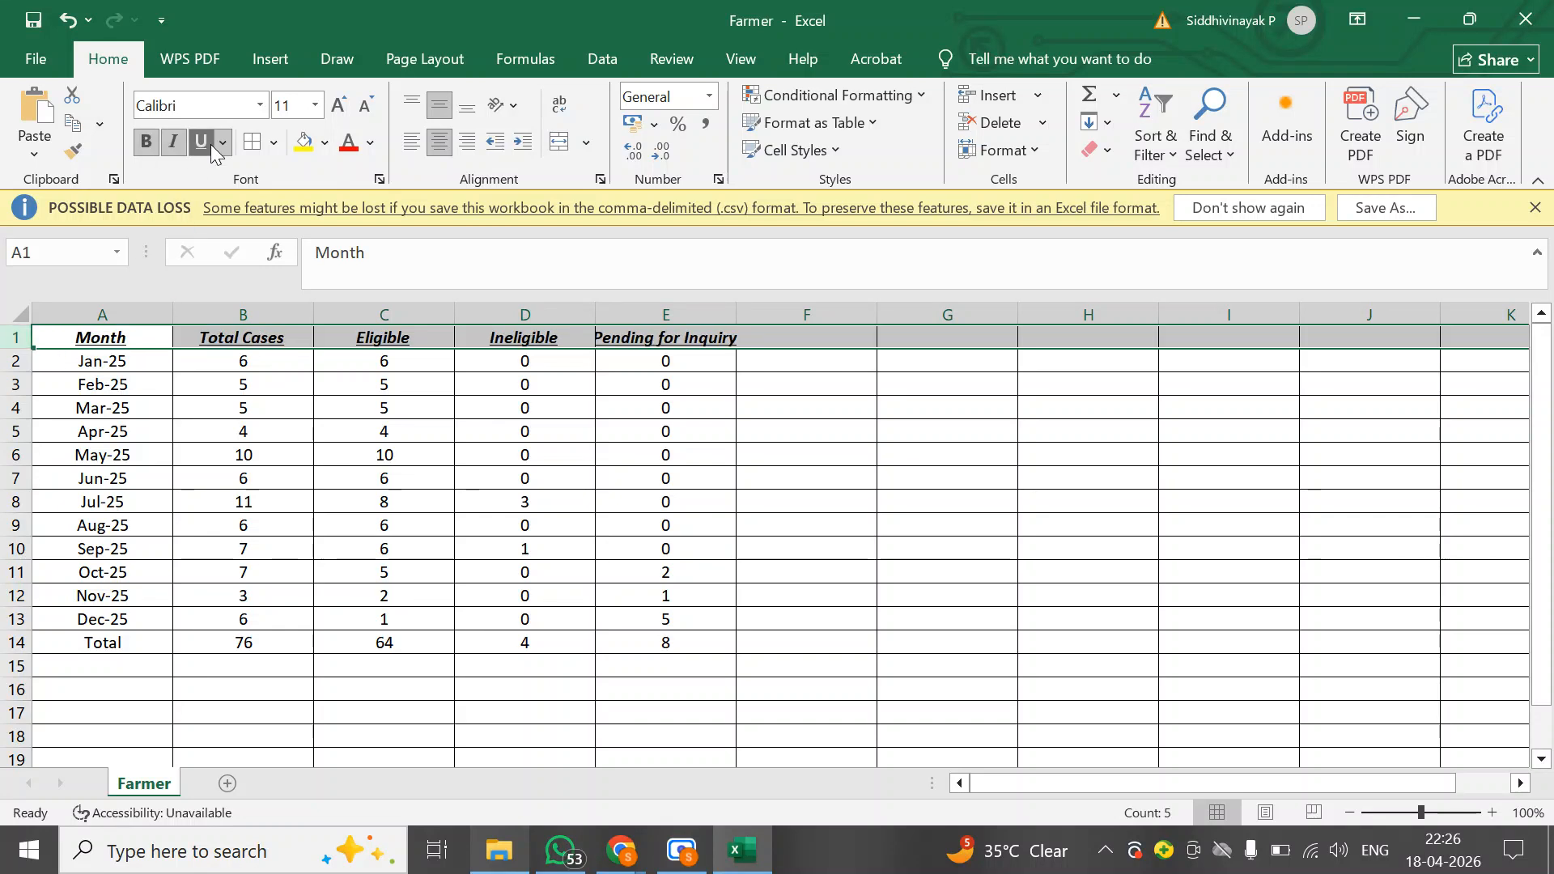
left_click(324, 144)
left_click(418, 293)
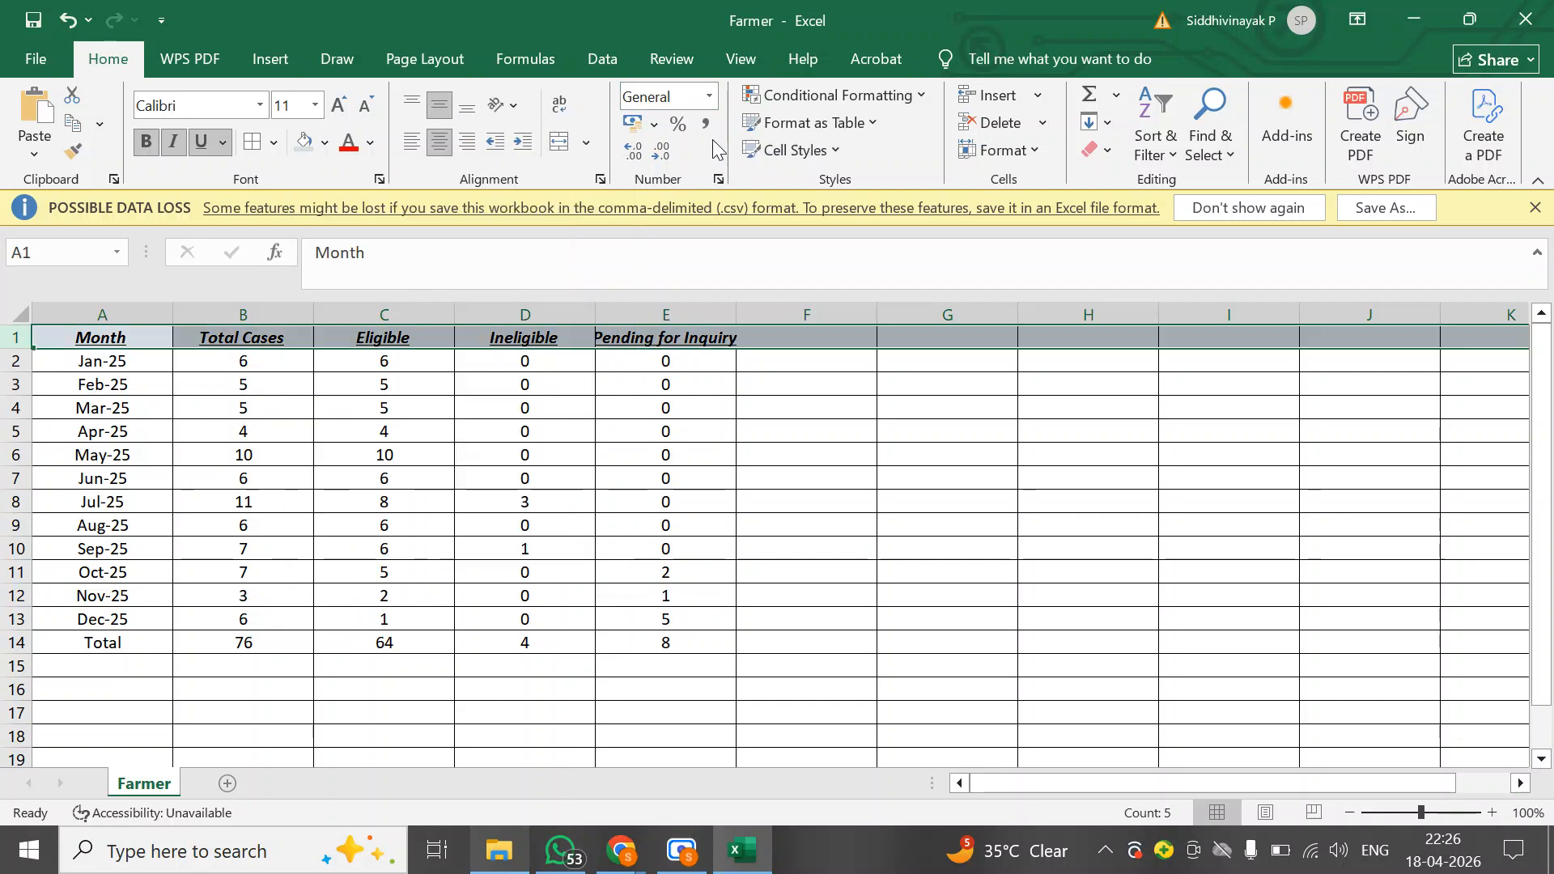
Freeze the top row of the worksheet
left_click(742, 64)
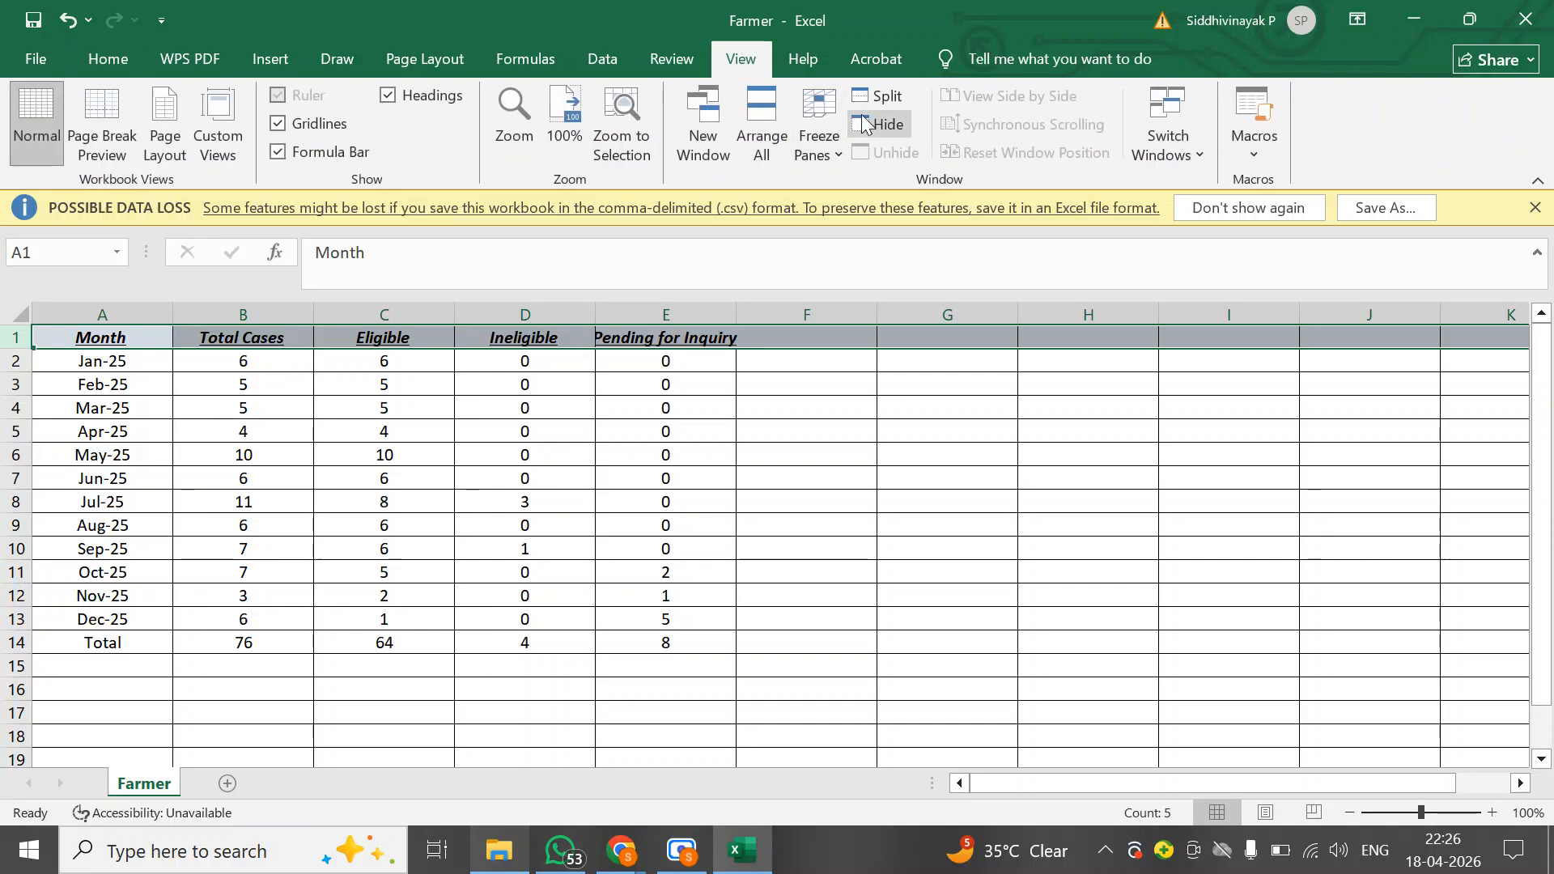
left_click(819, 134)
left_click(915, 289)
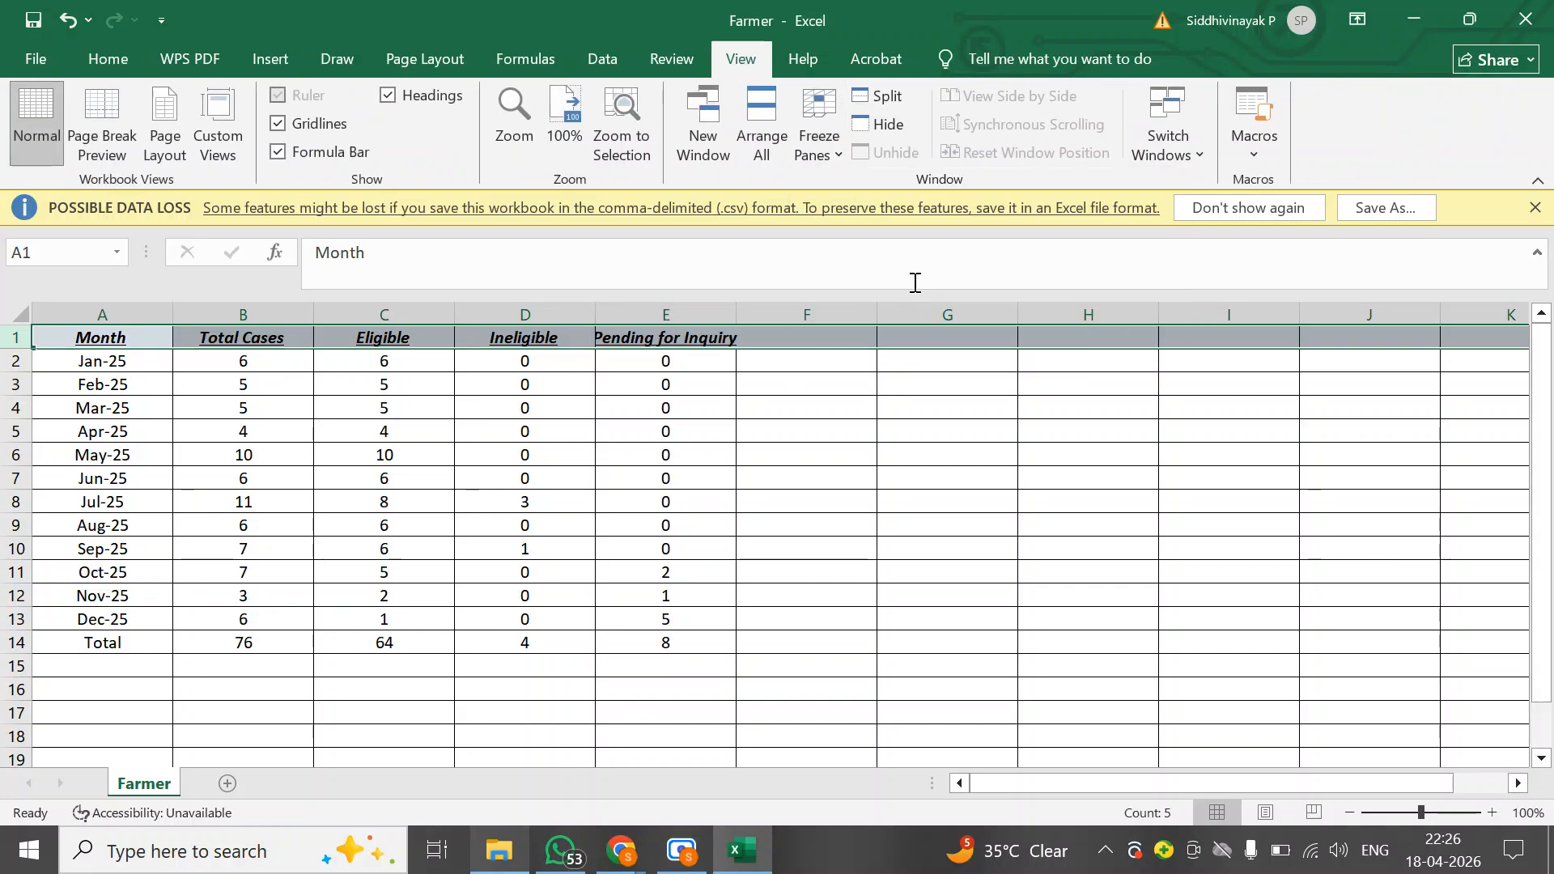
left_click(318, 499)
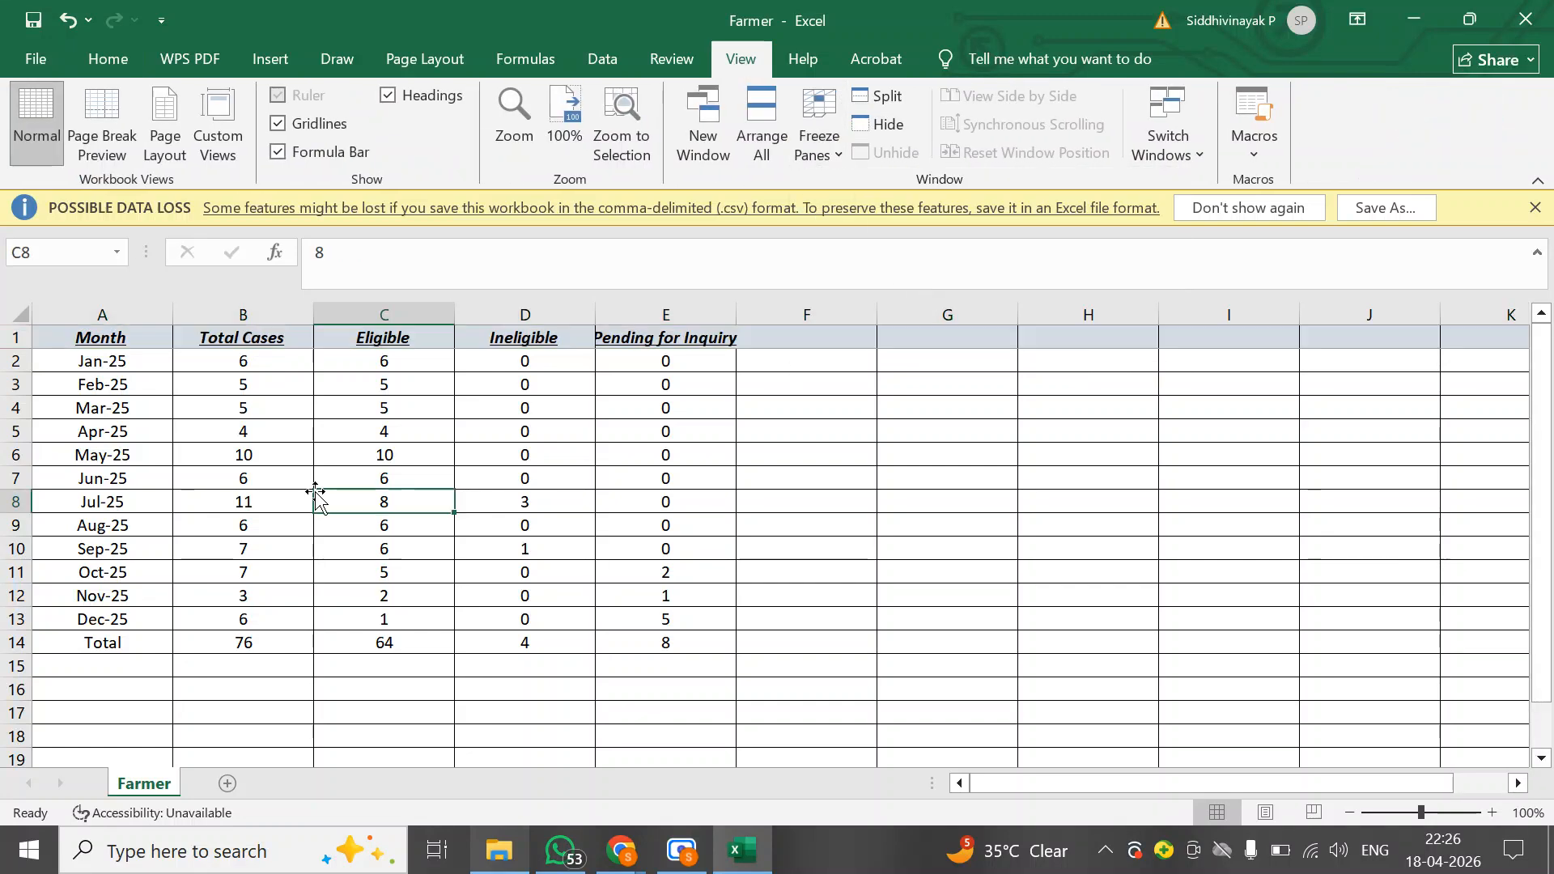
Save the Farmer file as an Excel Workbook in the Documents > pari singh > practice test 1 folder
left_click(50, 58)
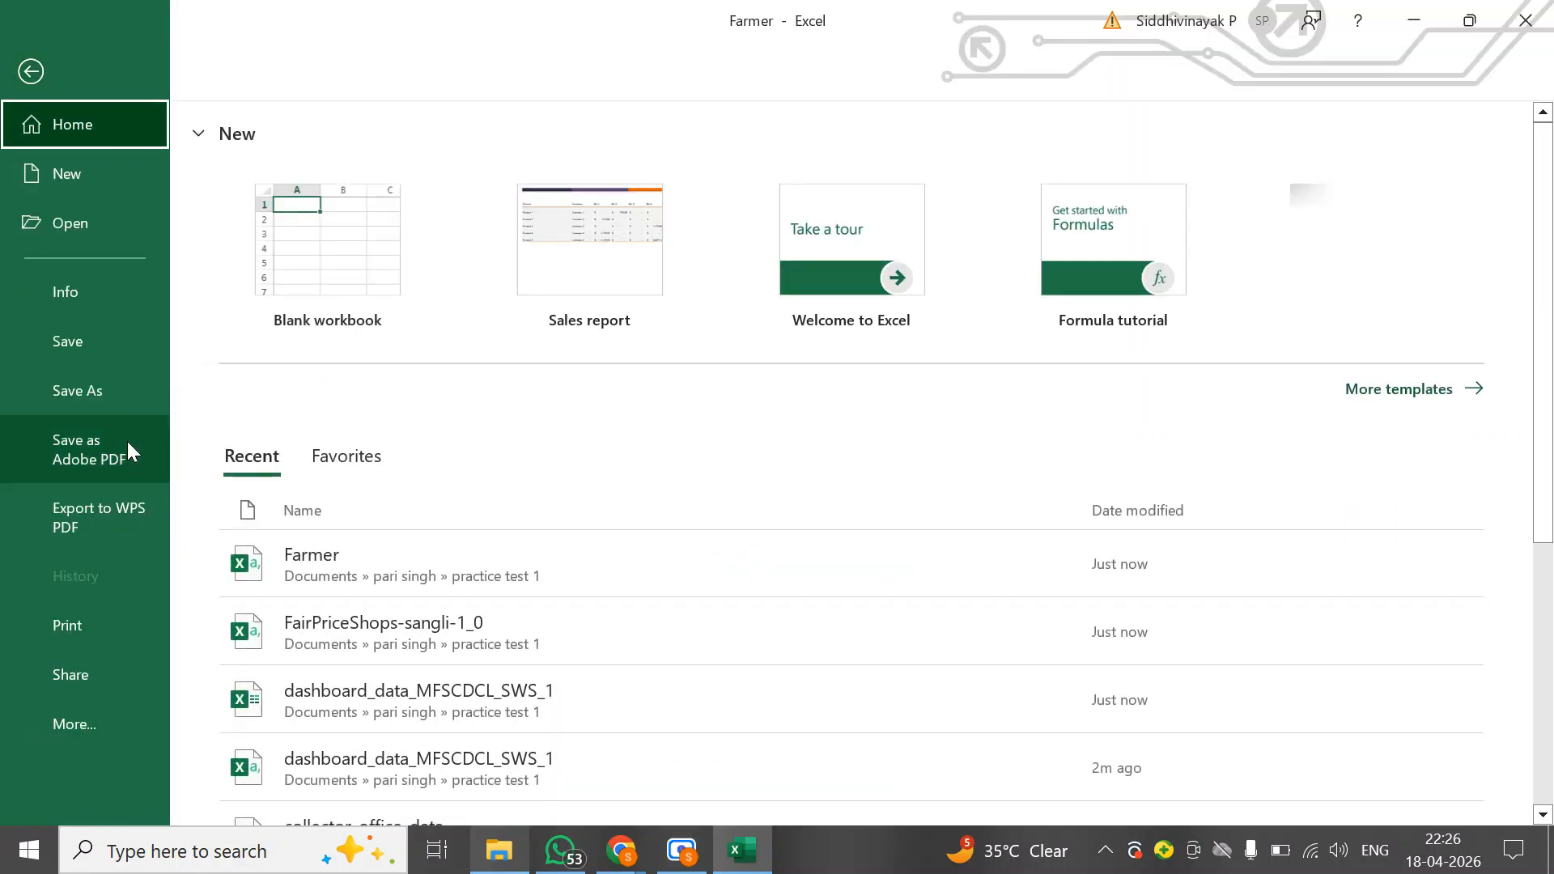
left_click(94, 396)
left_click(352, 576)
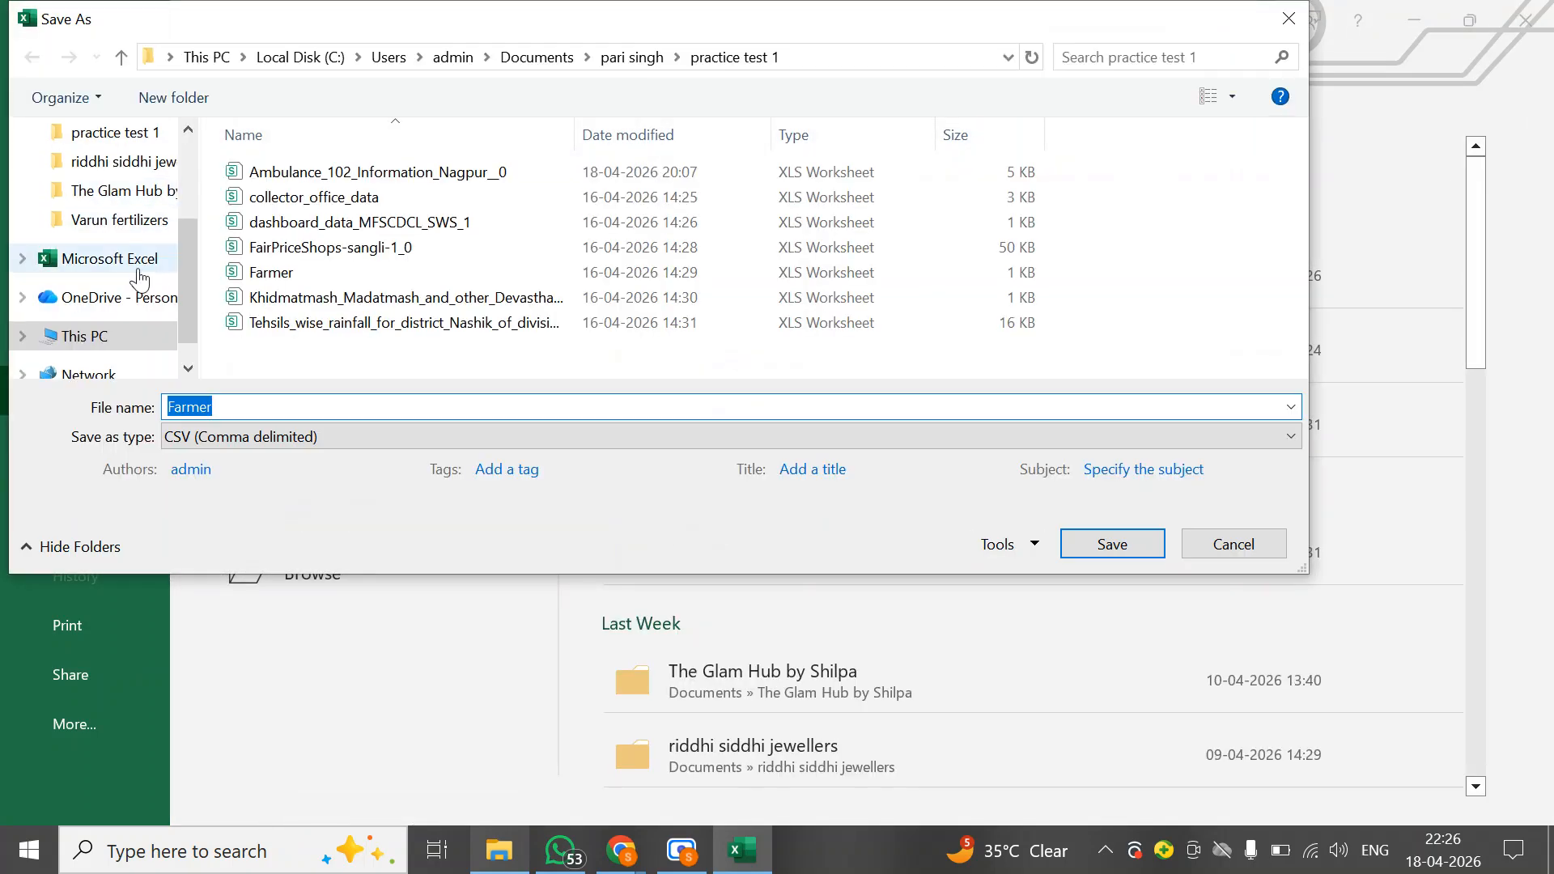
scroll(139, 279, "up", 3)
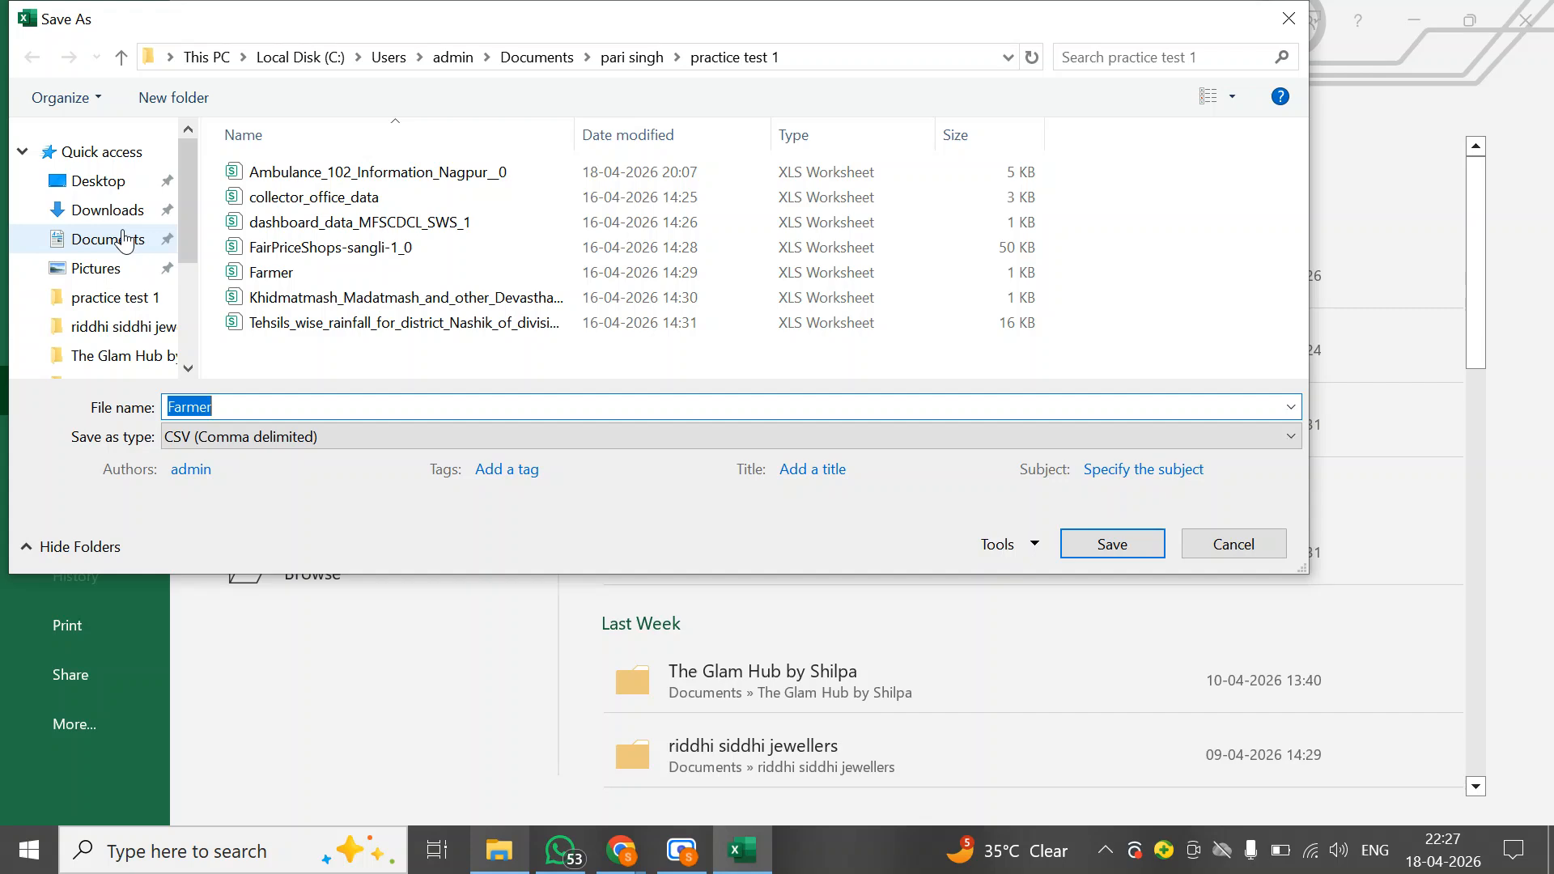
left_click(123, 241)
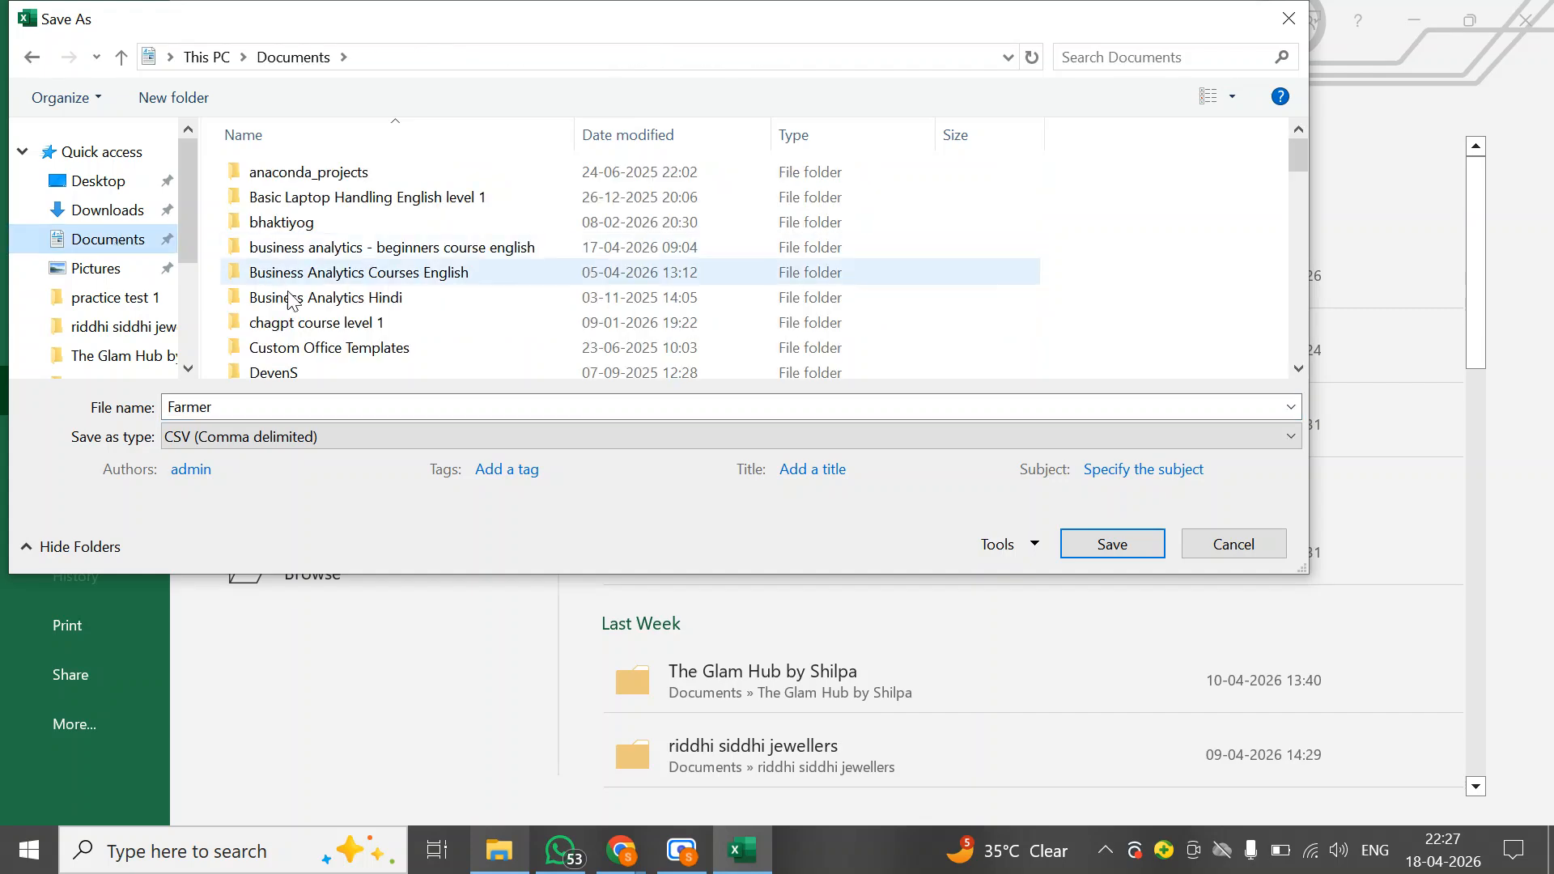
scroll(295, 306, "down", 8)
scroll(295, 299, "down", 4)
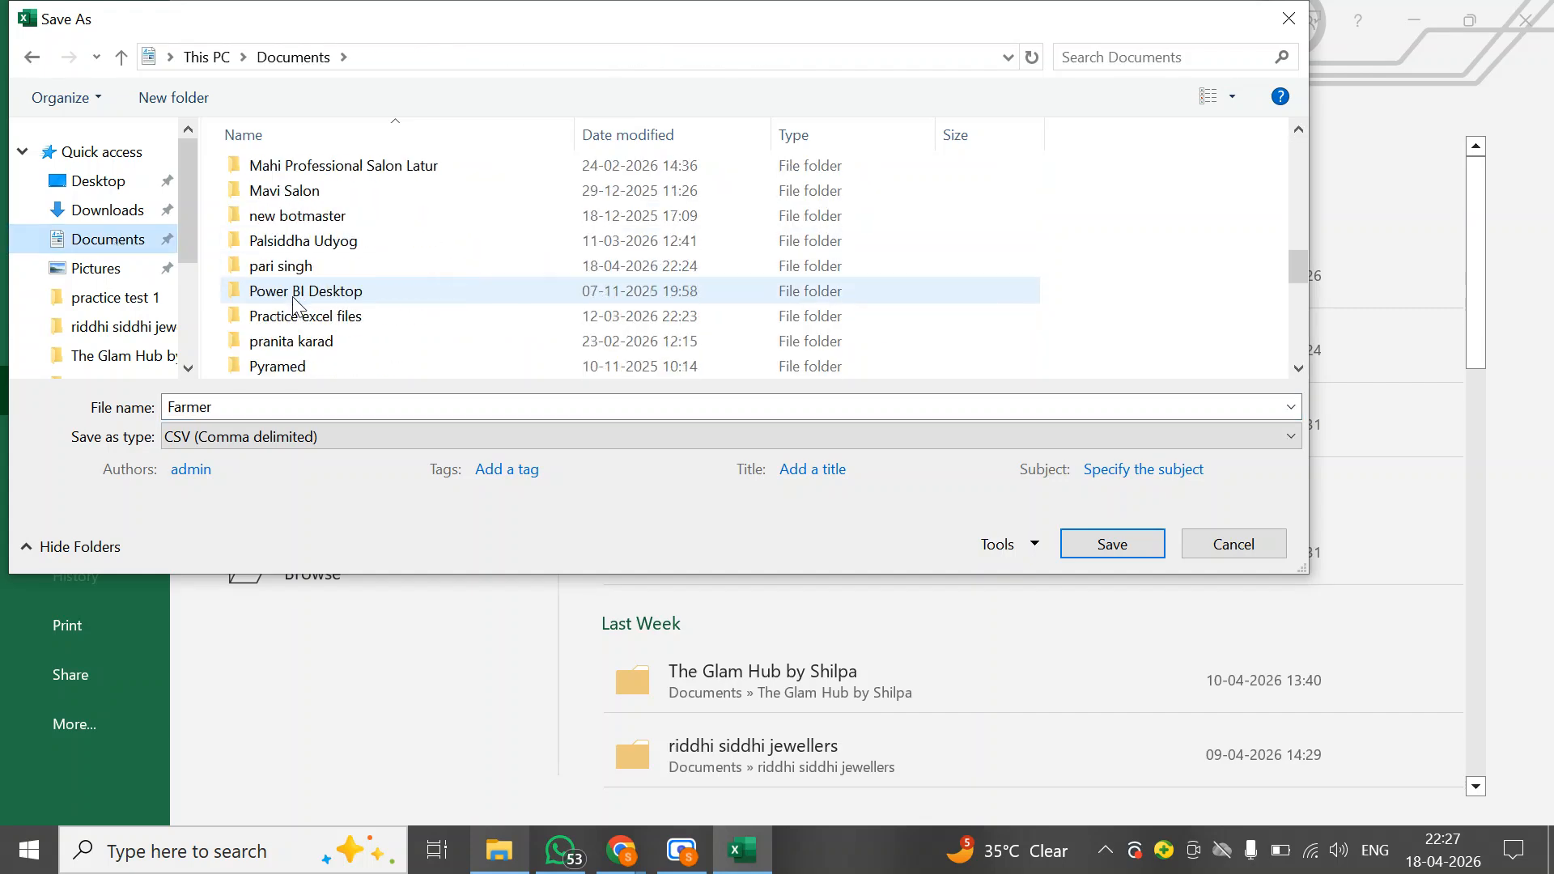
double_click(293, 192)
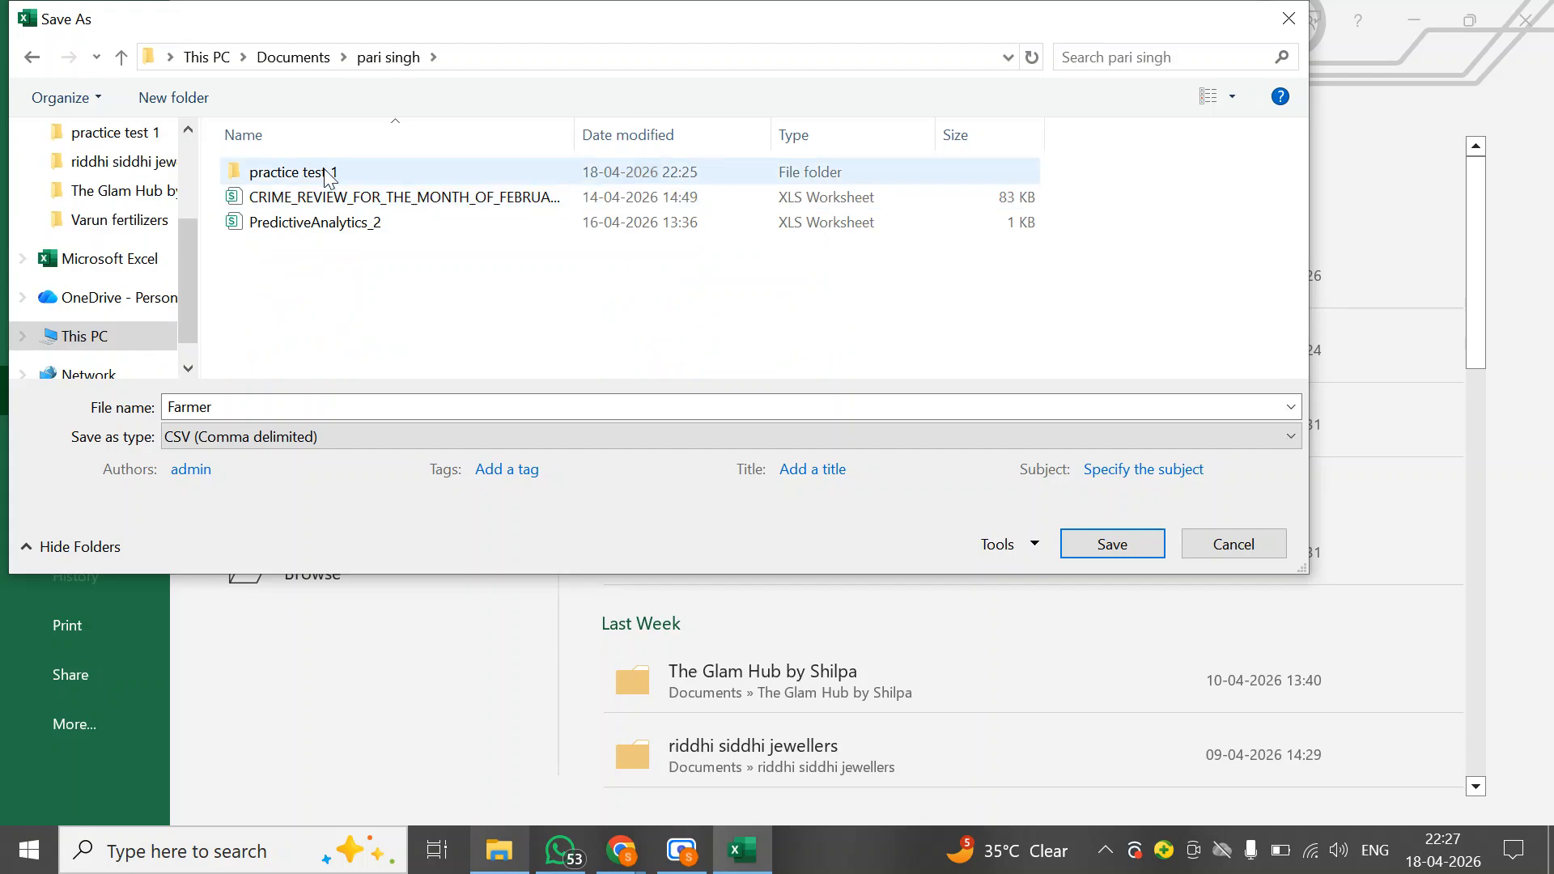
double_click(267, 165)
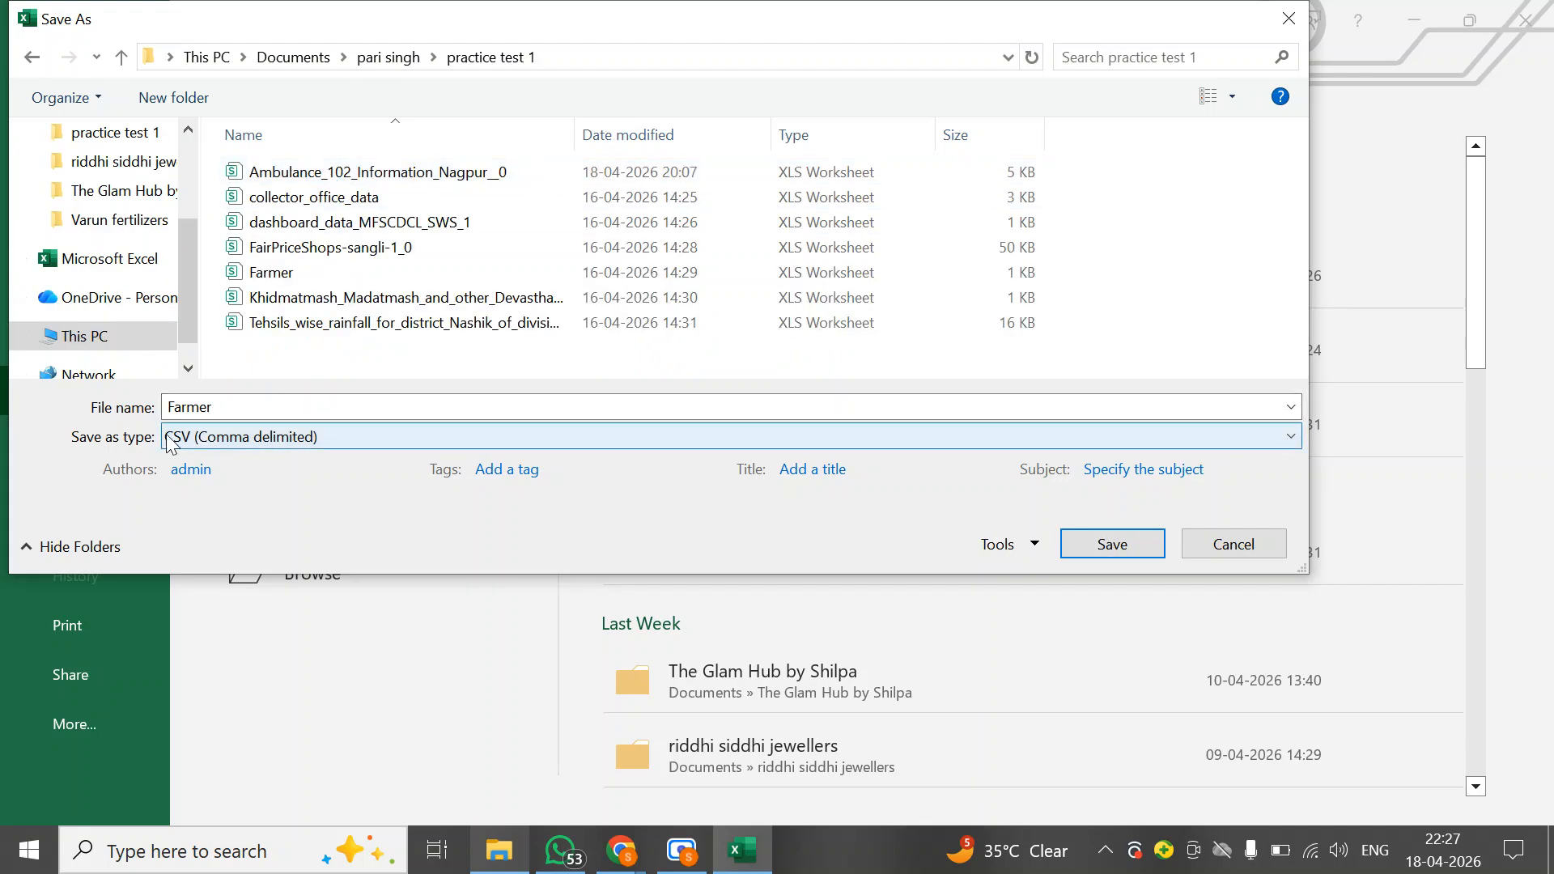
left_click(243, 436)
left_click(192, 16)
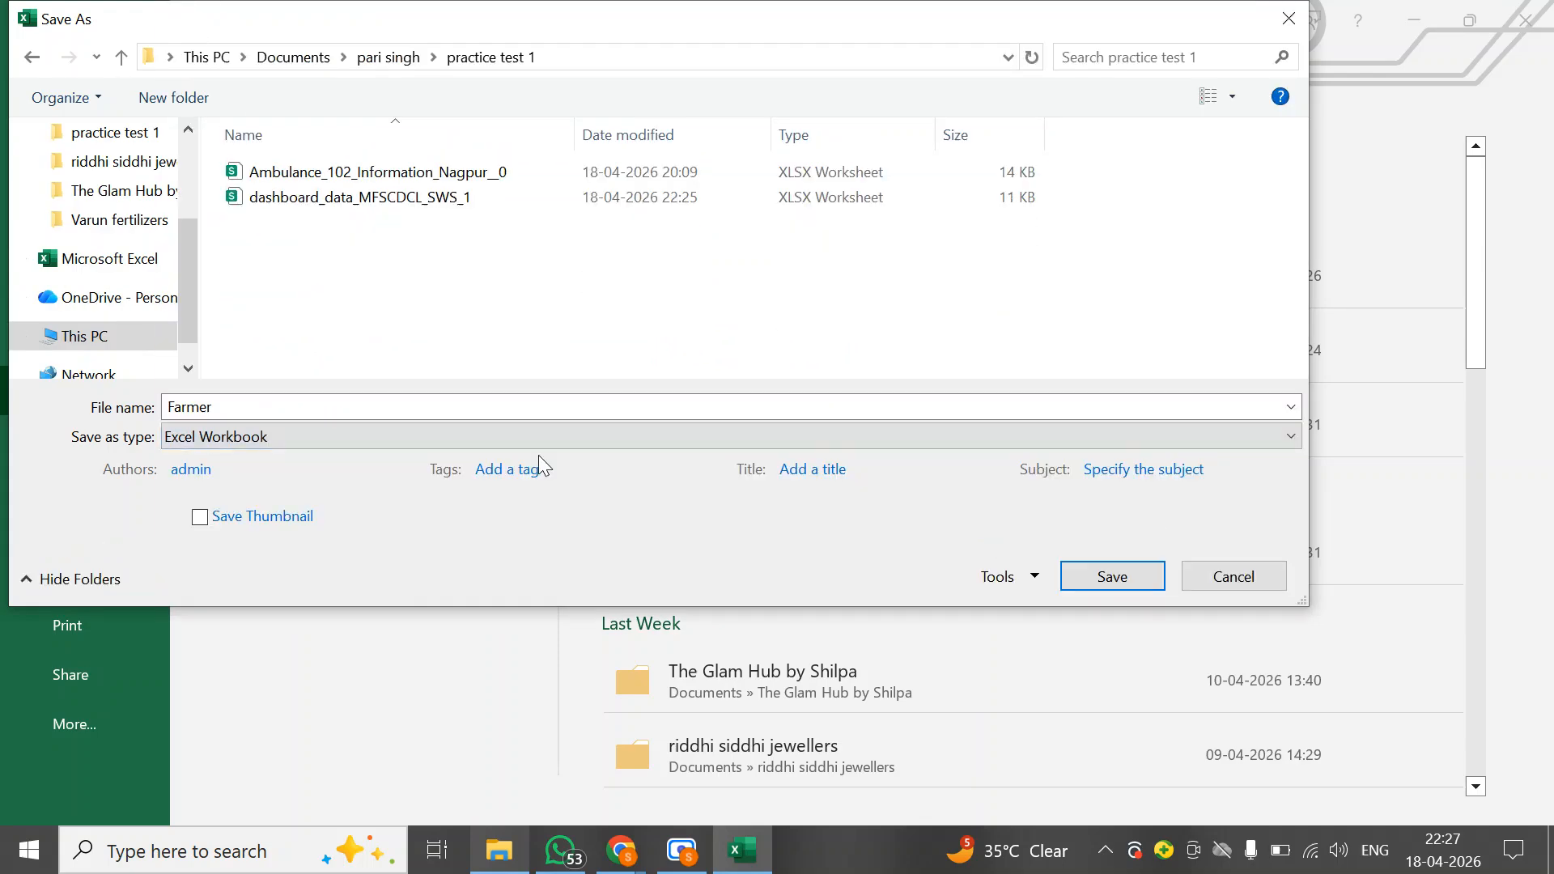
left_click(1082, 569)
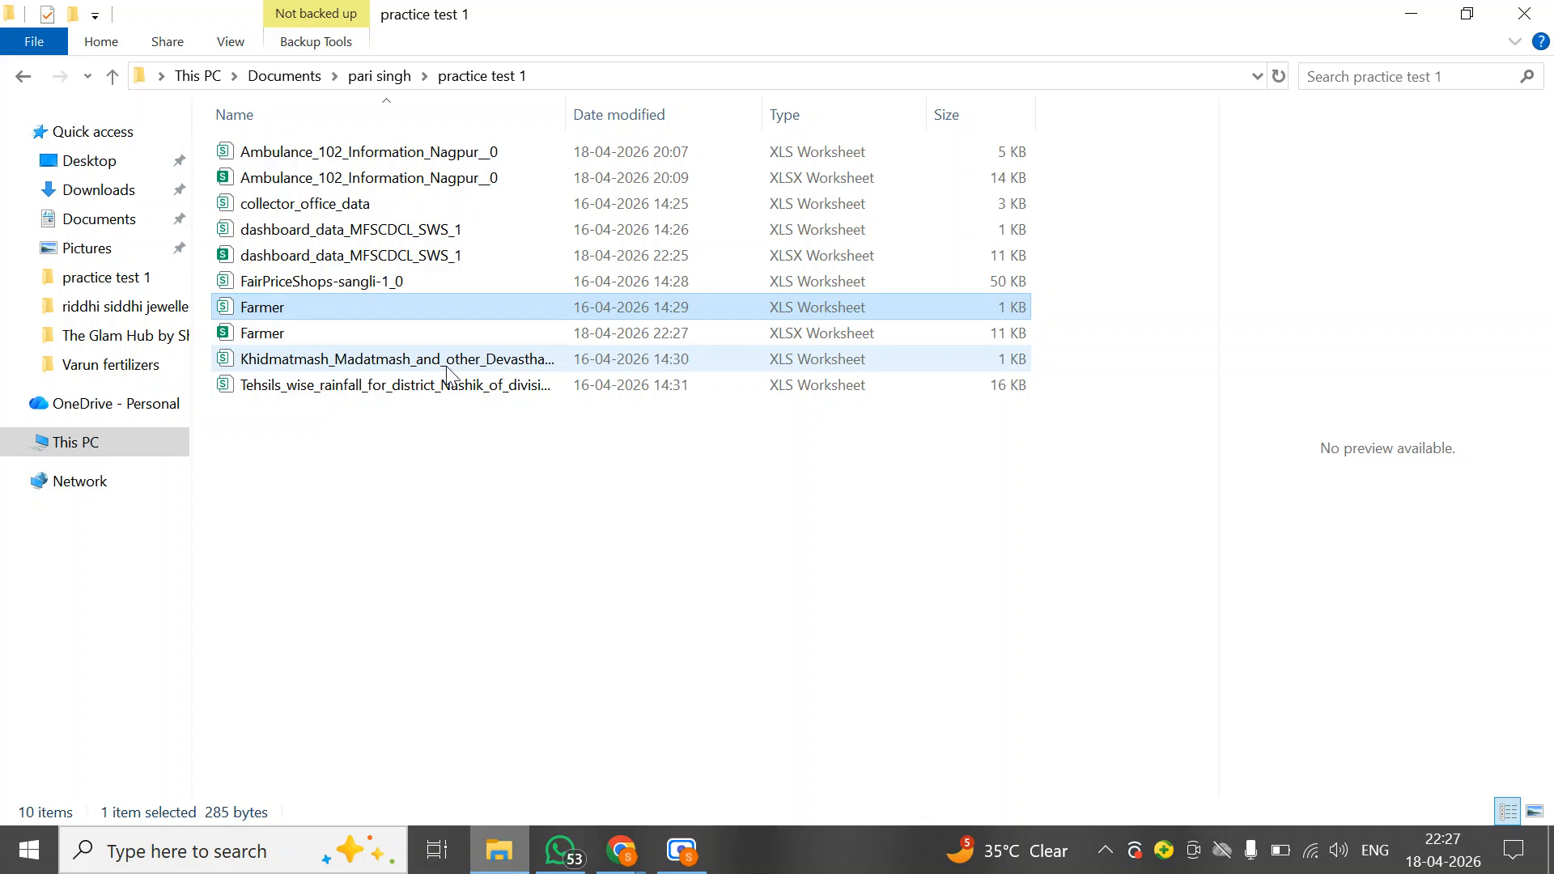
Open the Khidmatmash_Madatmash_and_other_Devasthan_Inam_lands file with Excel from the practice test 1 folder
left_click(356, 360)
right_click(356, 360)
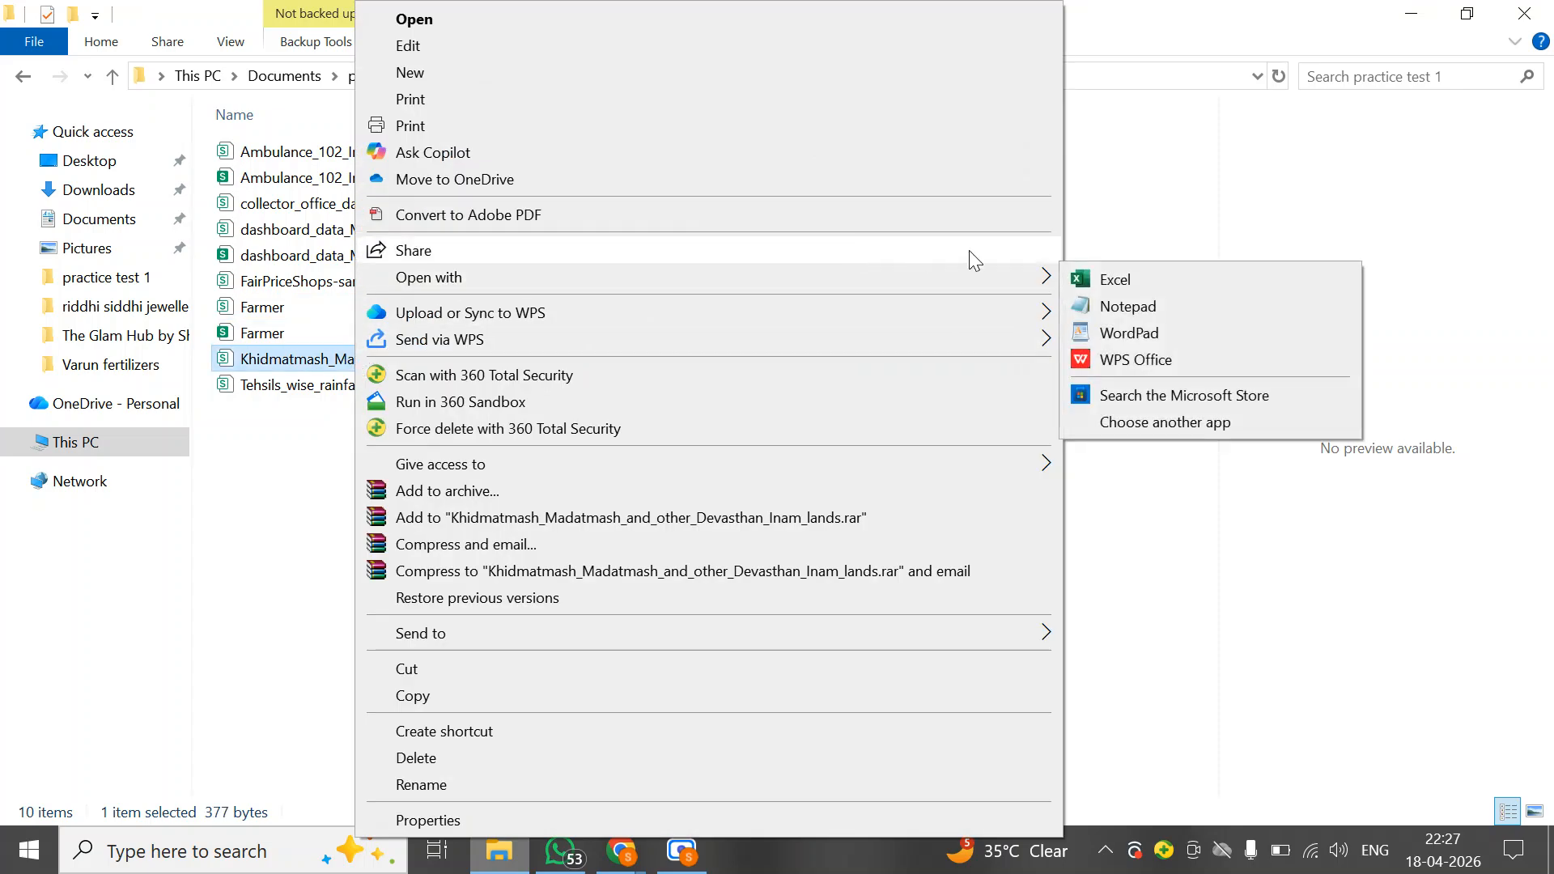
mouse_move(1041, 278)
left_click(1130, 281)
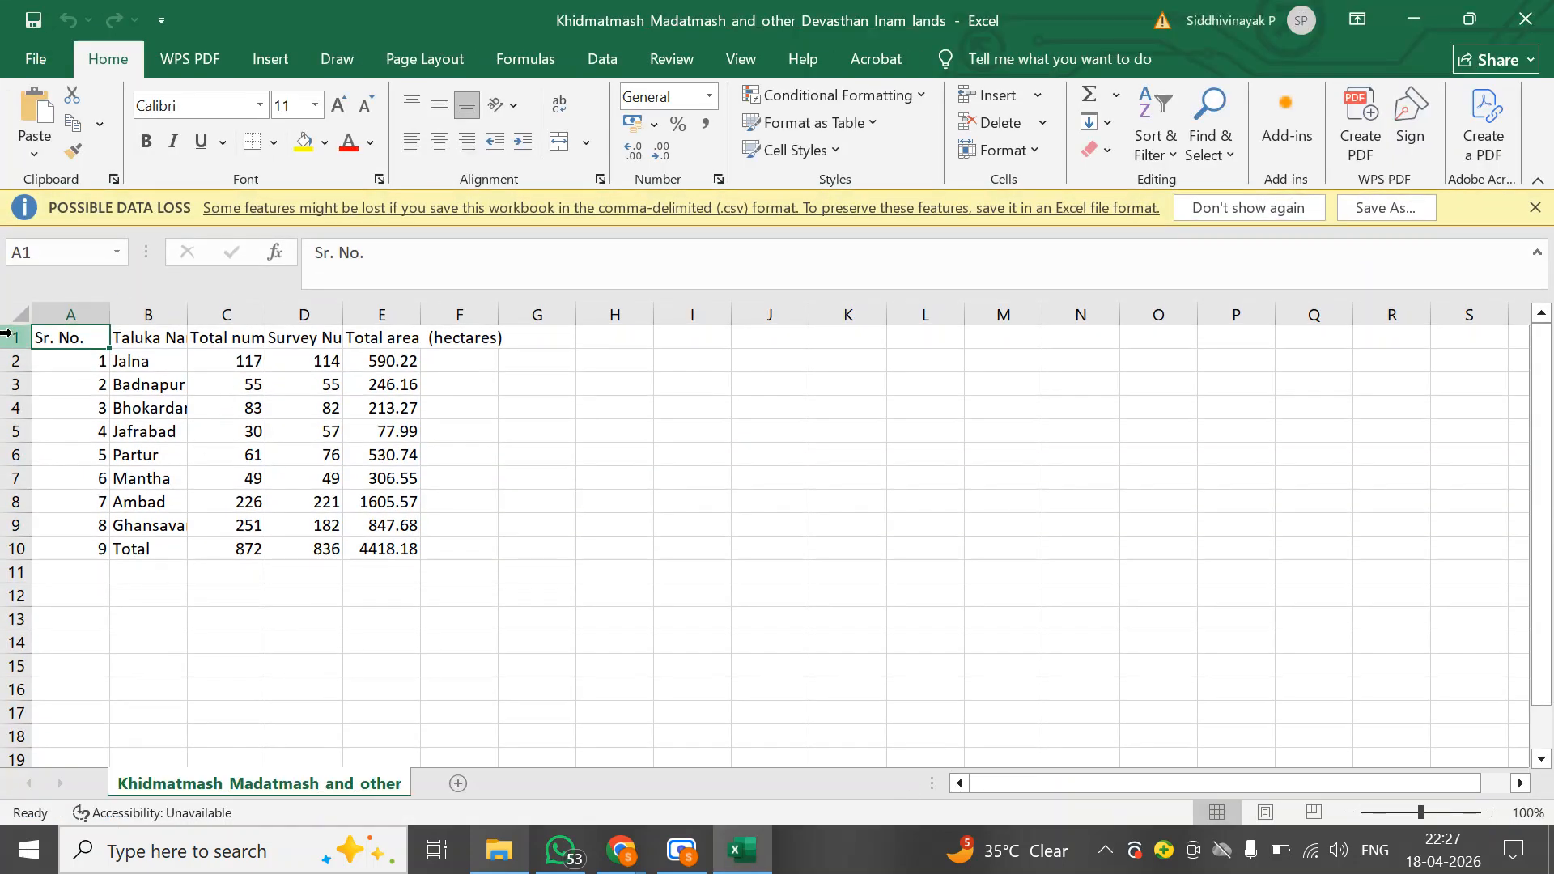
Select the whole sheet, center the text horizontally and widen all its columns
left_click(19, 313)
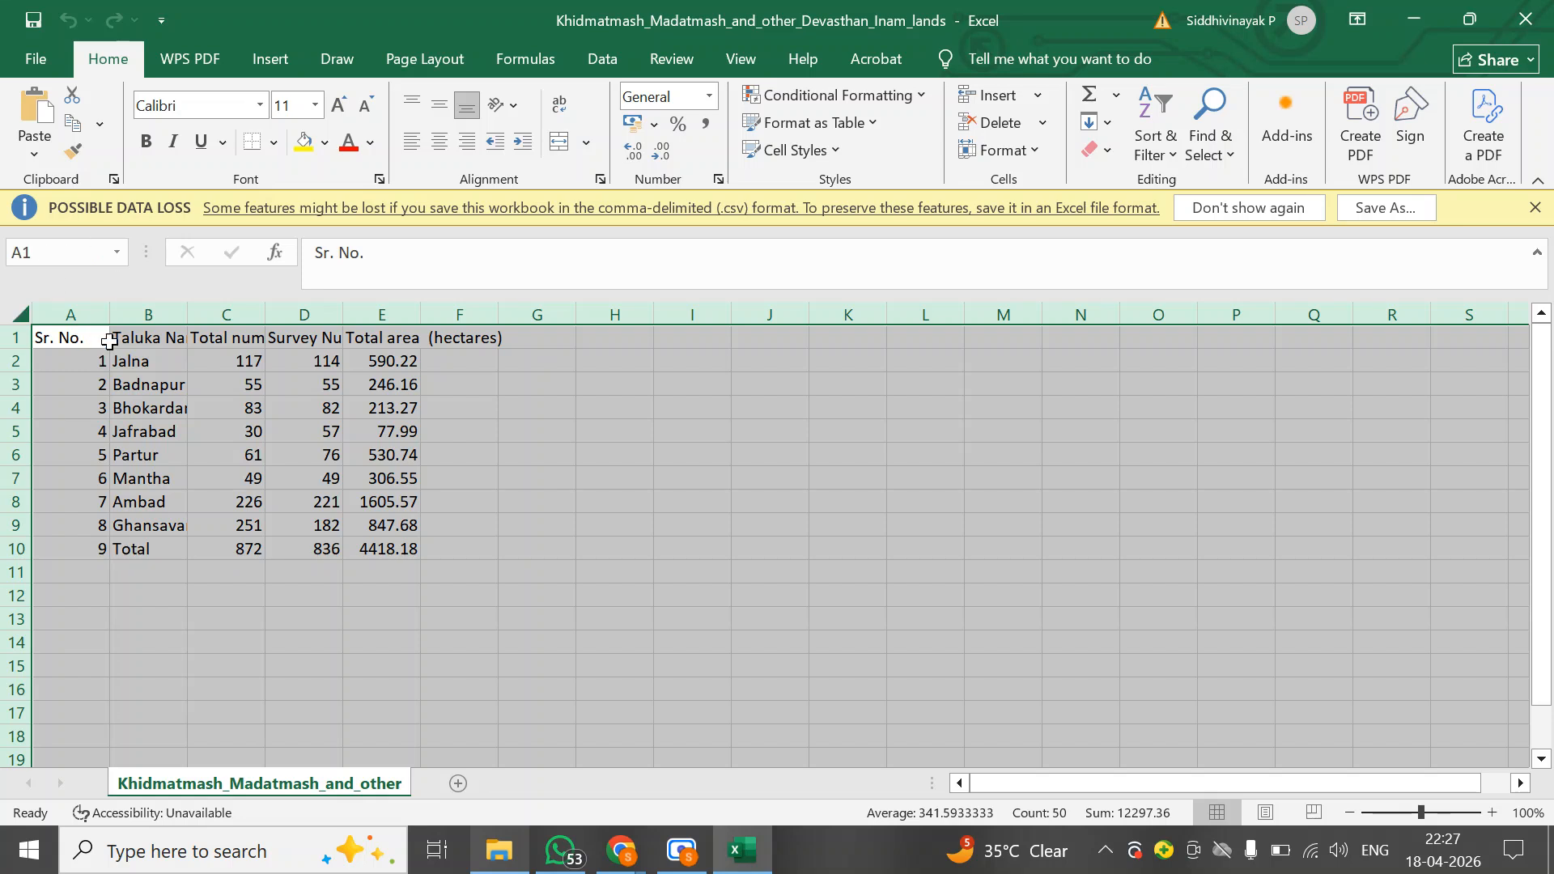
left_click(439, 142)
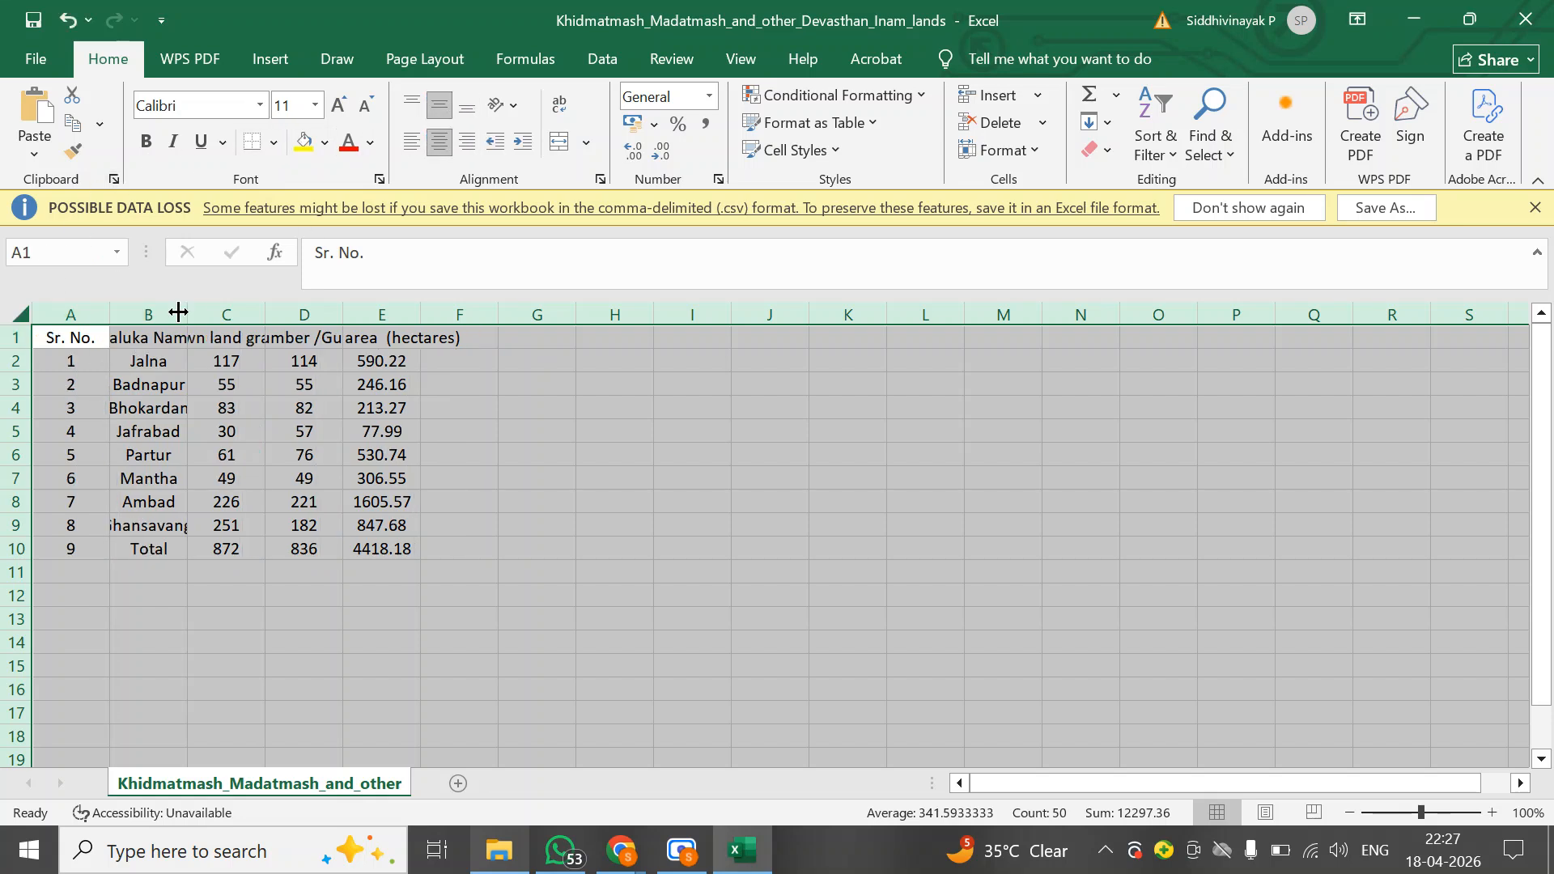
left_click_drag(187, 314, 221, 314)
left_click_drag(364, 308, 581, 314)
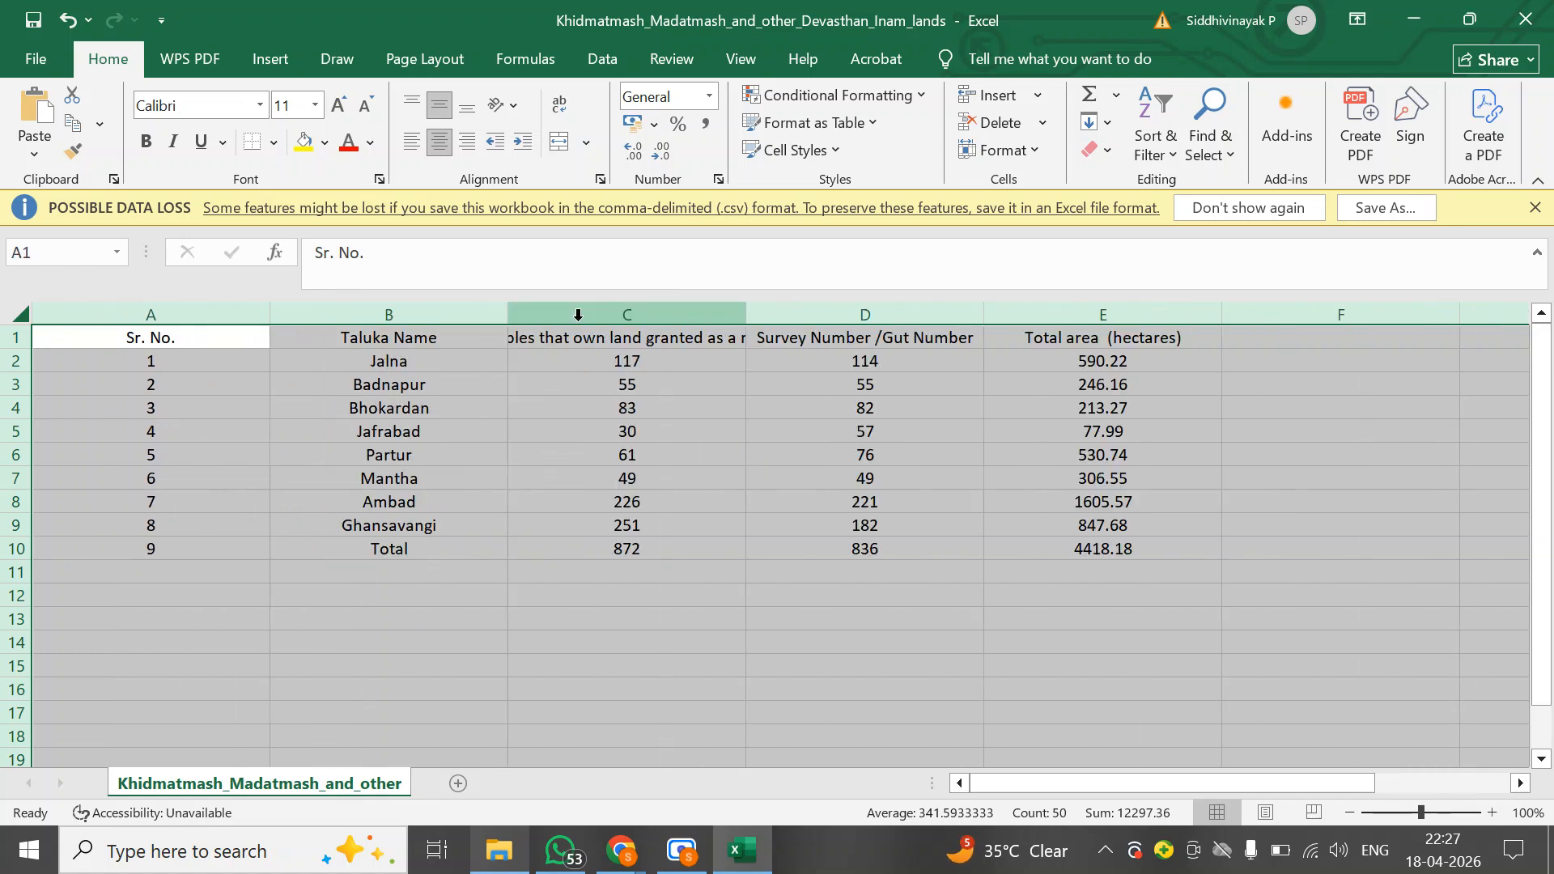
Narrow columns A and B and widen column C to fit their contents
left_click(159, 356)
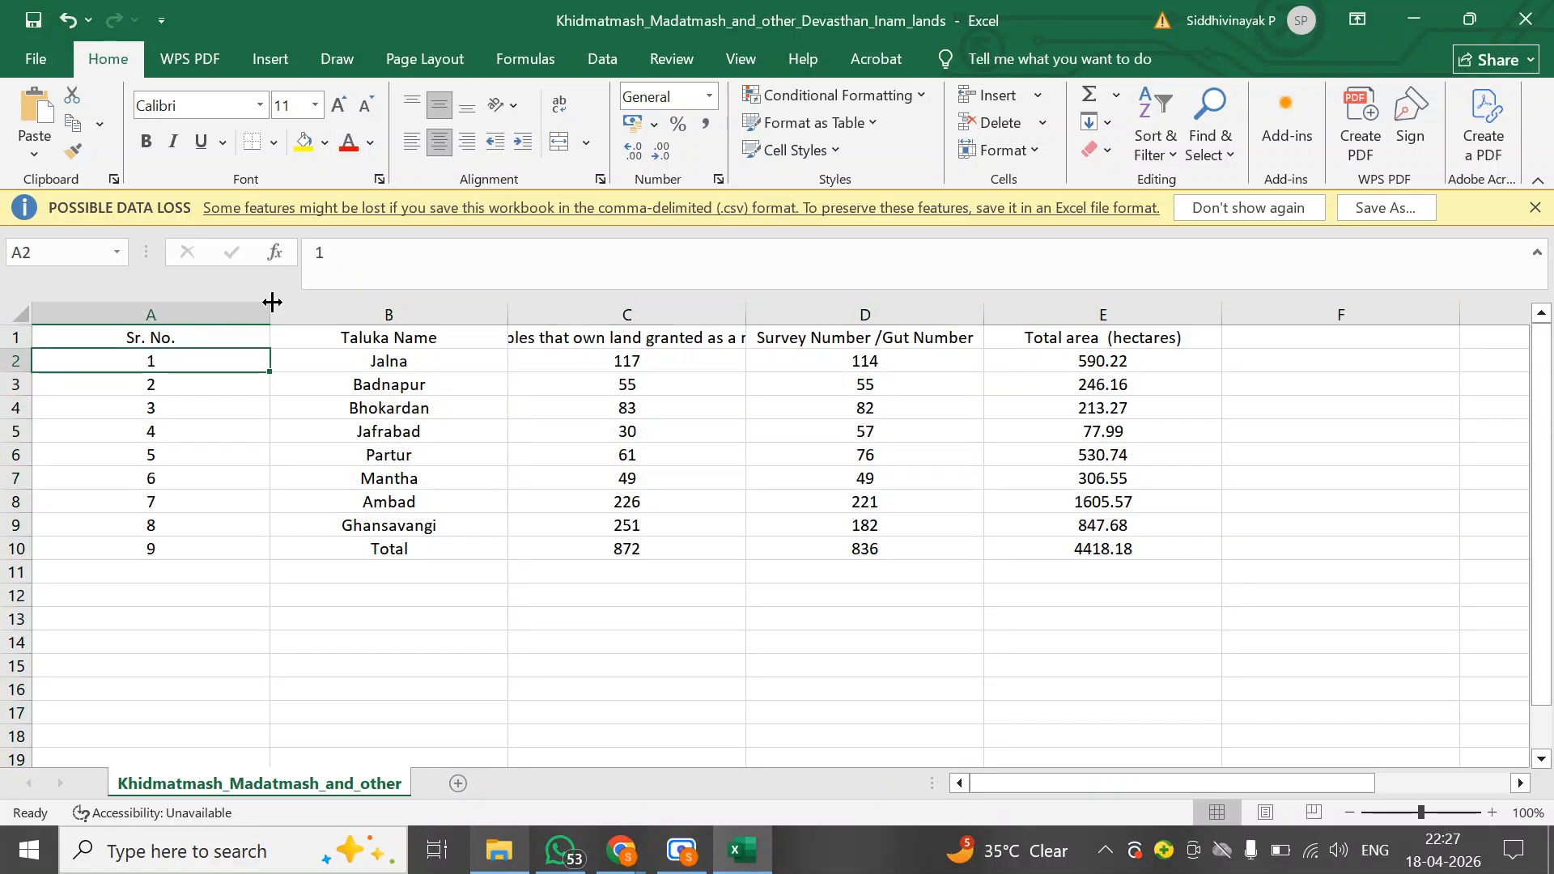
left_click_drag(267, 306, 119, 312)
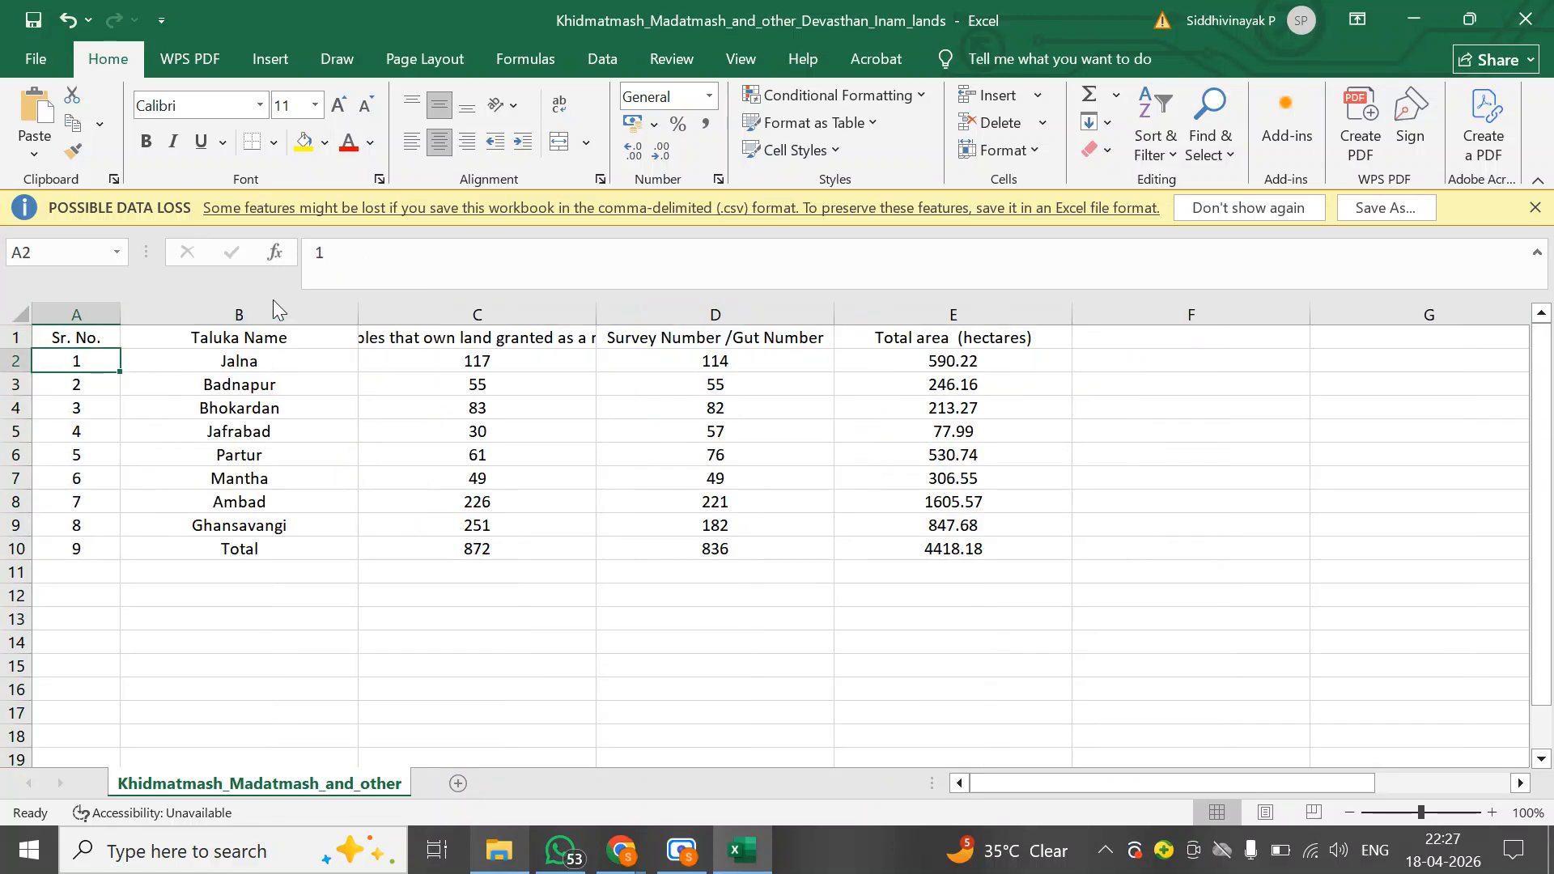
left_click_drag(358, 312, 282, 320)
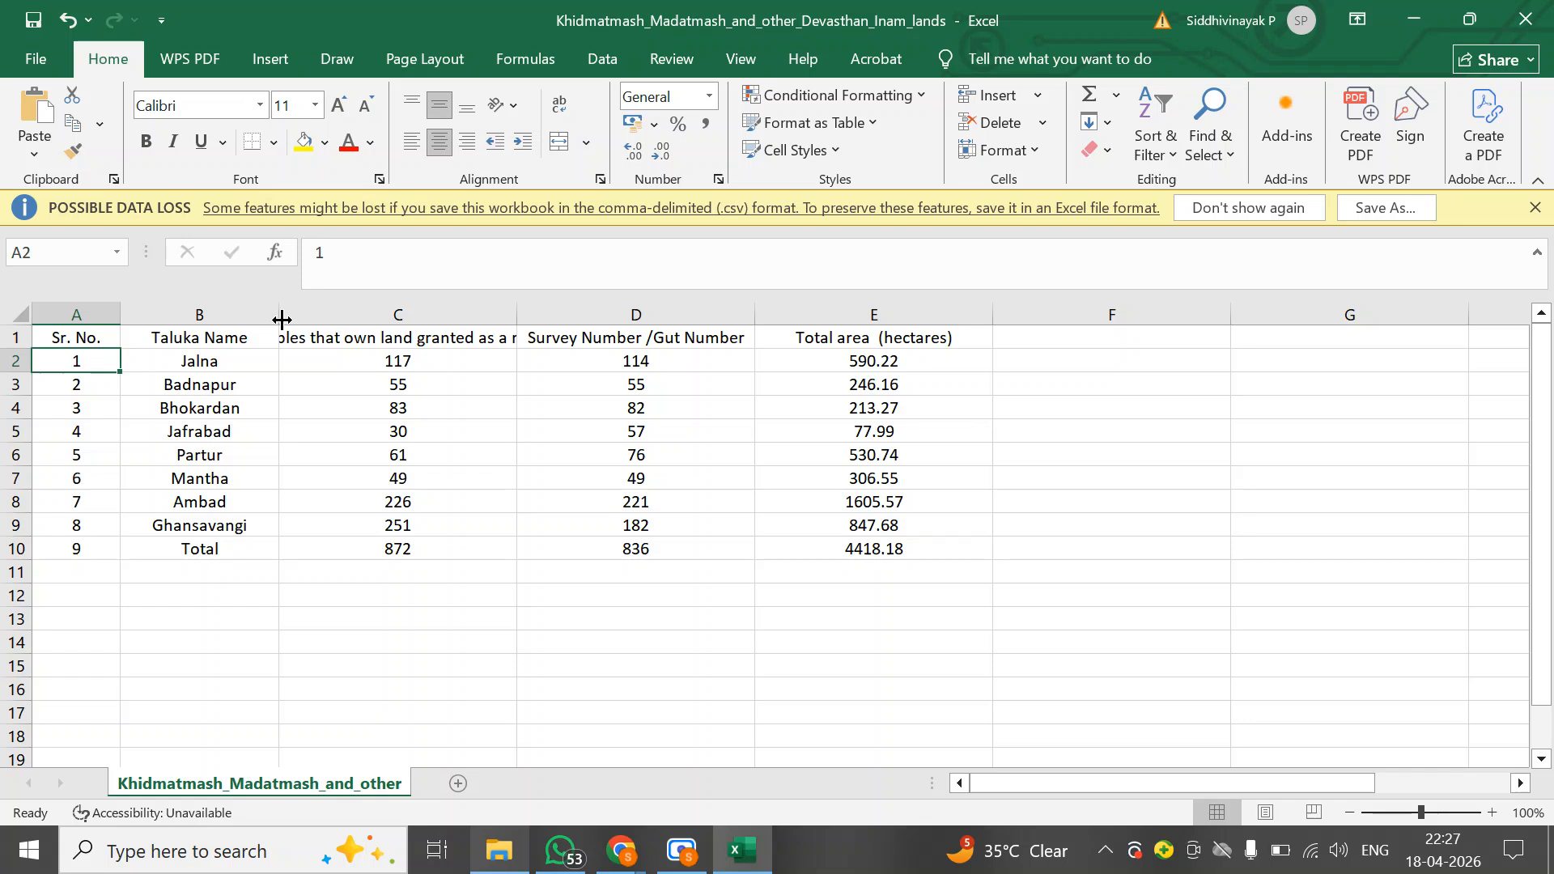
left_click_drag(517, 315, 587, 316)
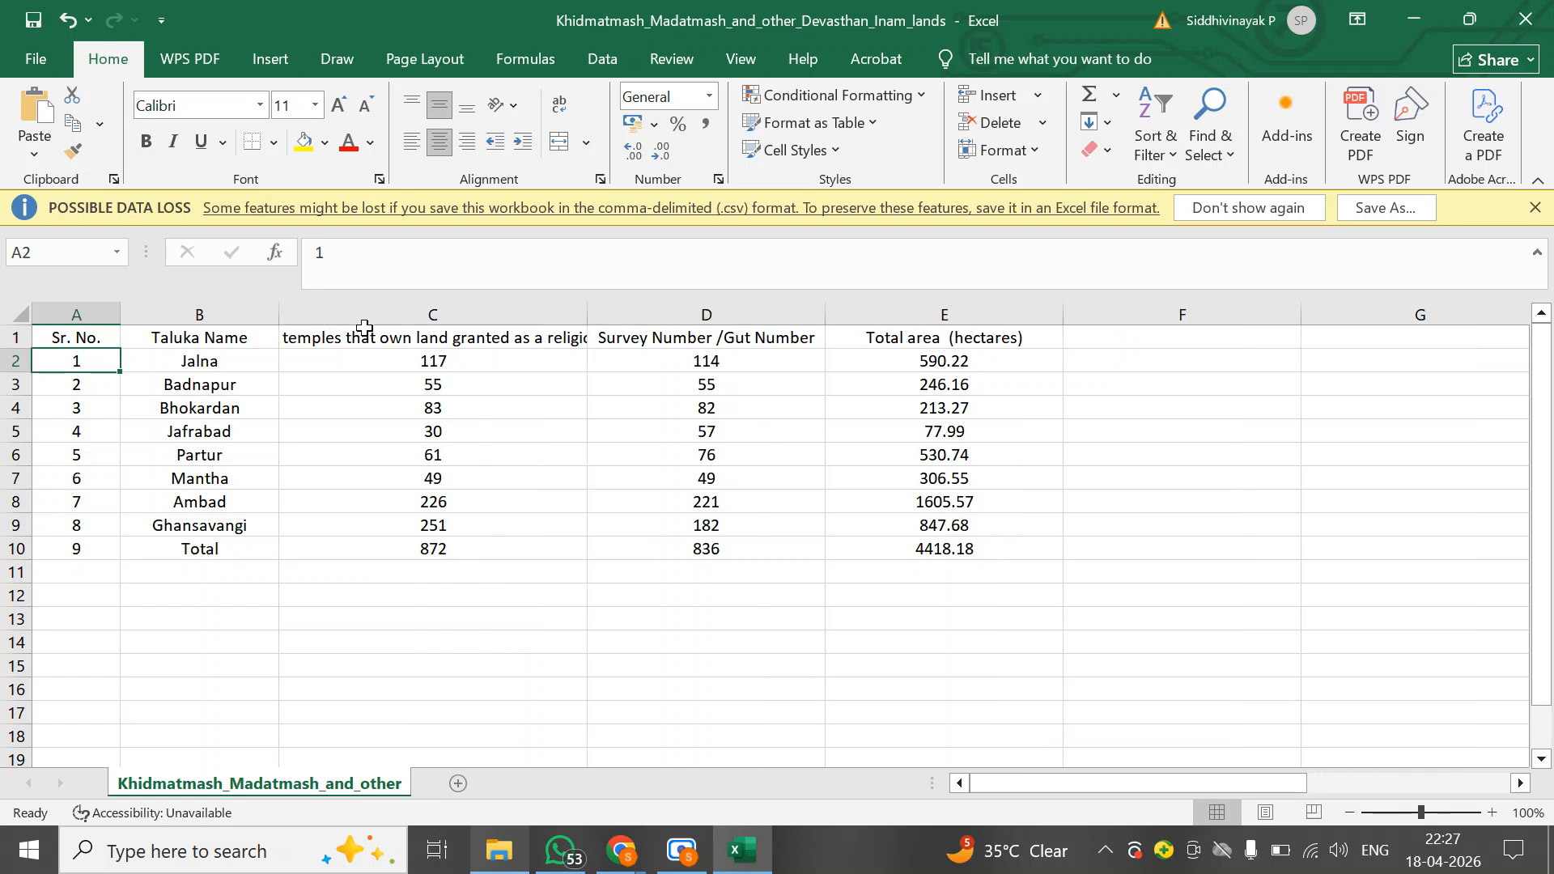
Wrap the long header text in C1 and narrow column C so the header spans three lines
left_click(339, 334)
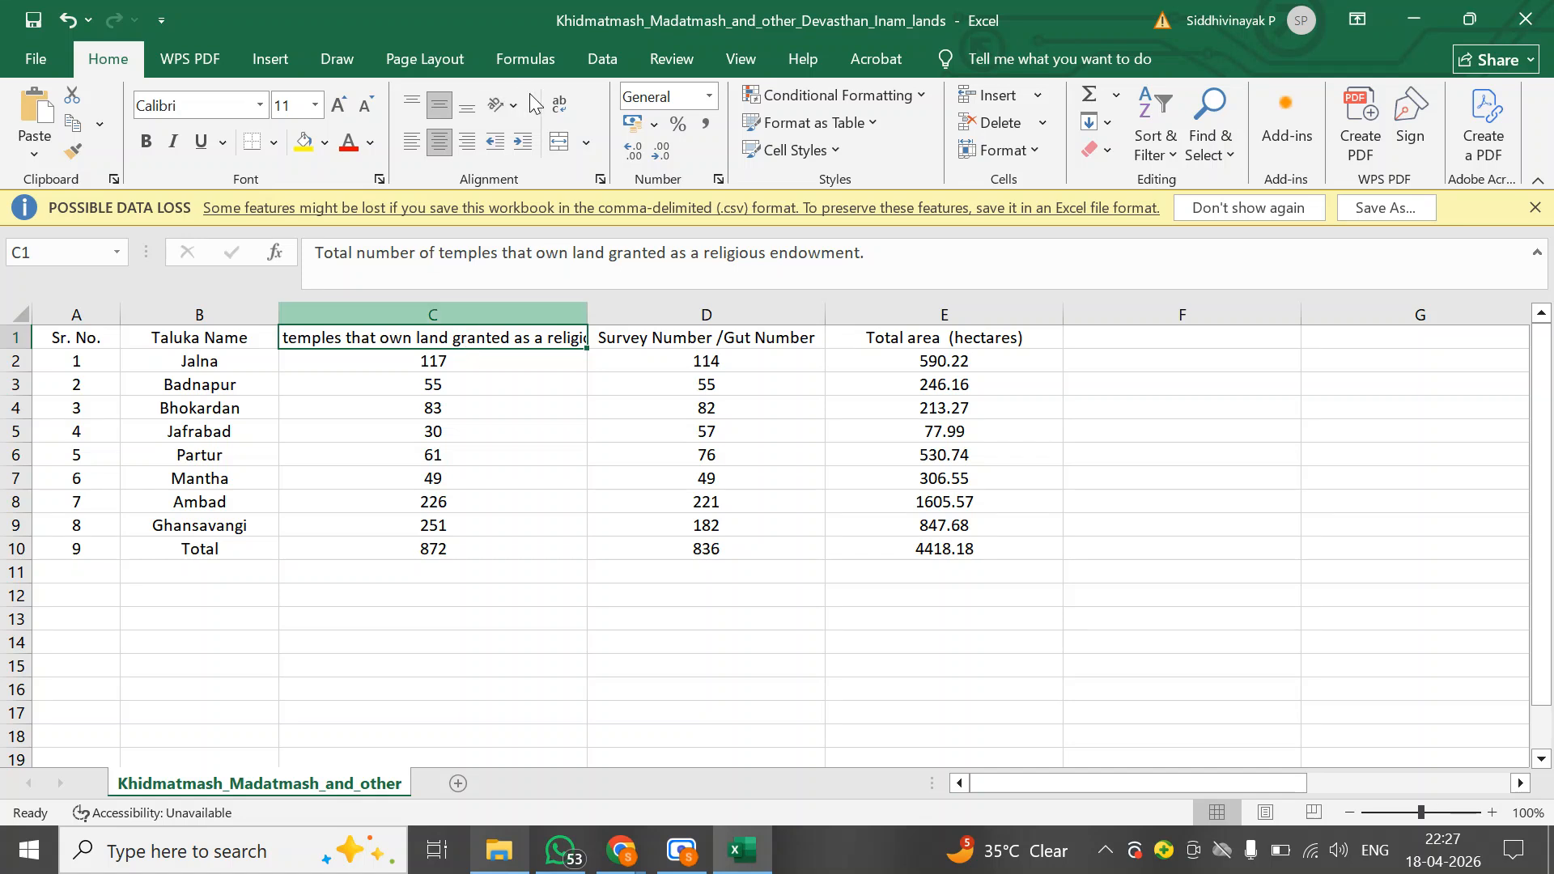
left_click(570, 111)
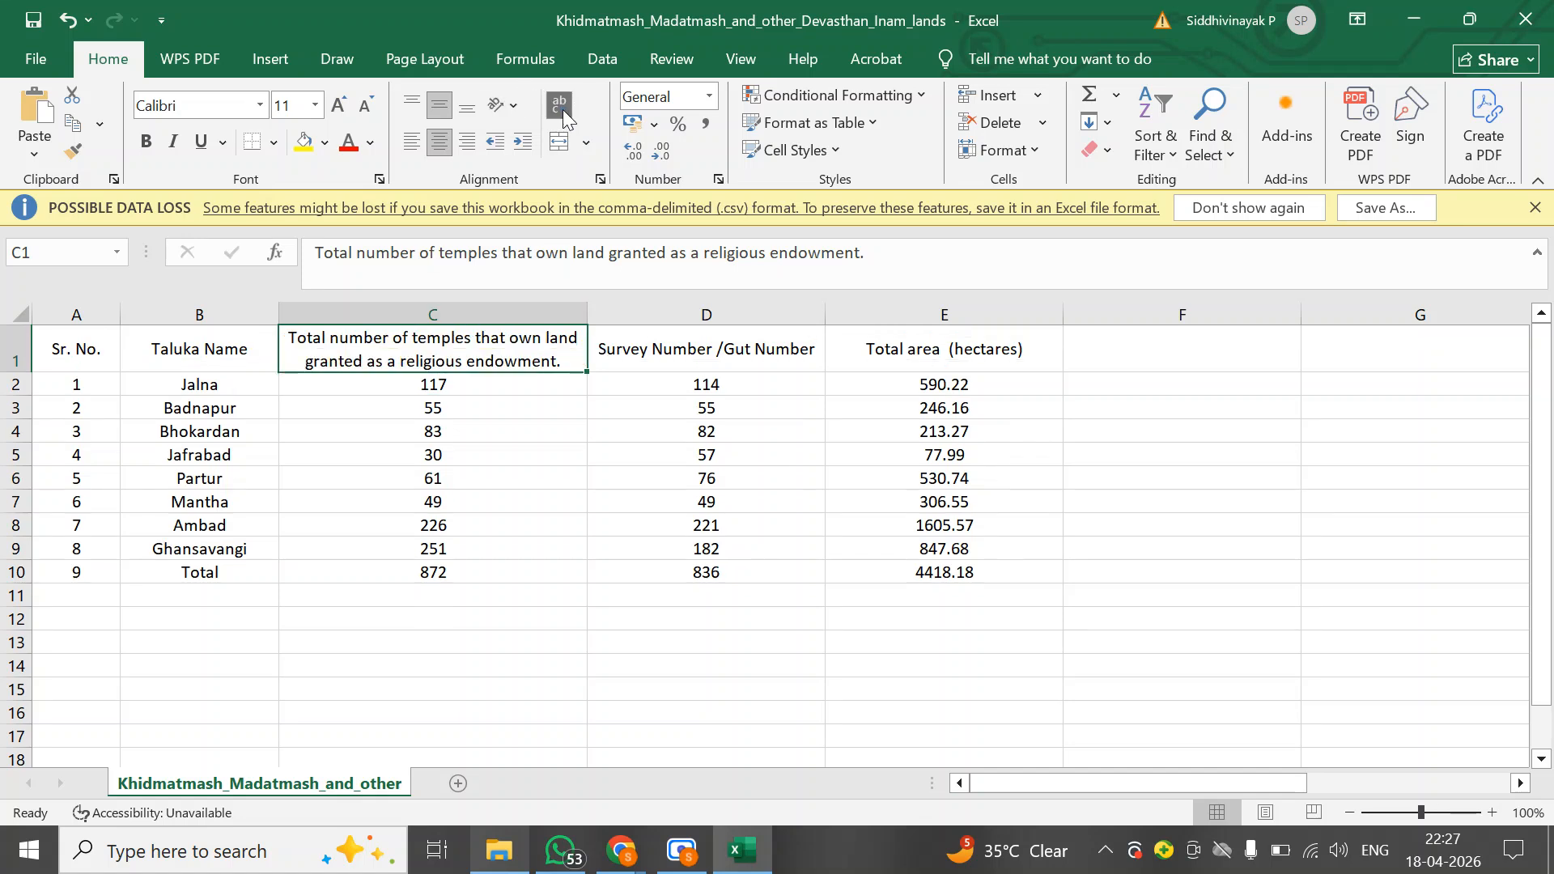
left_click_drag(587, 315, 485, 317)
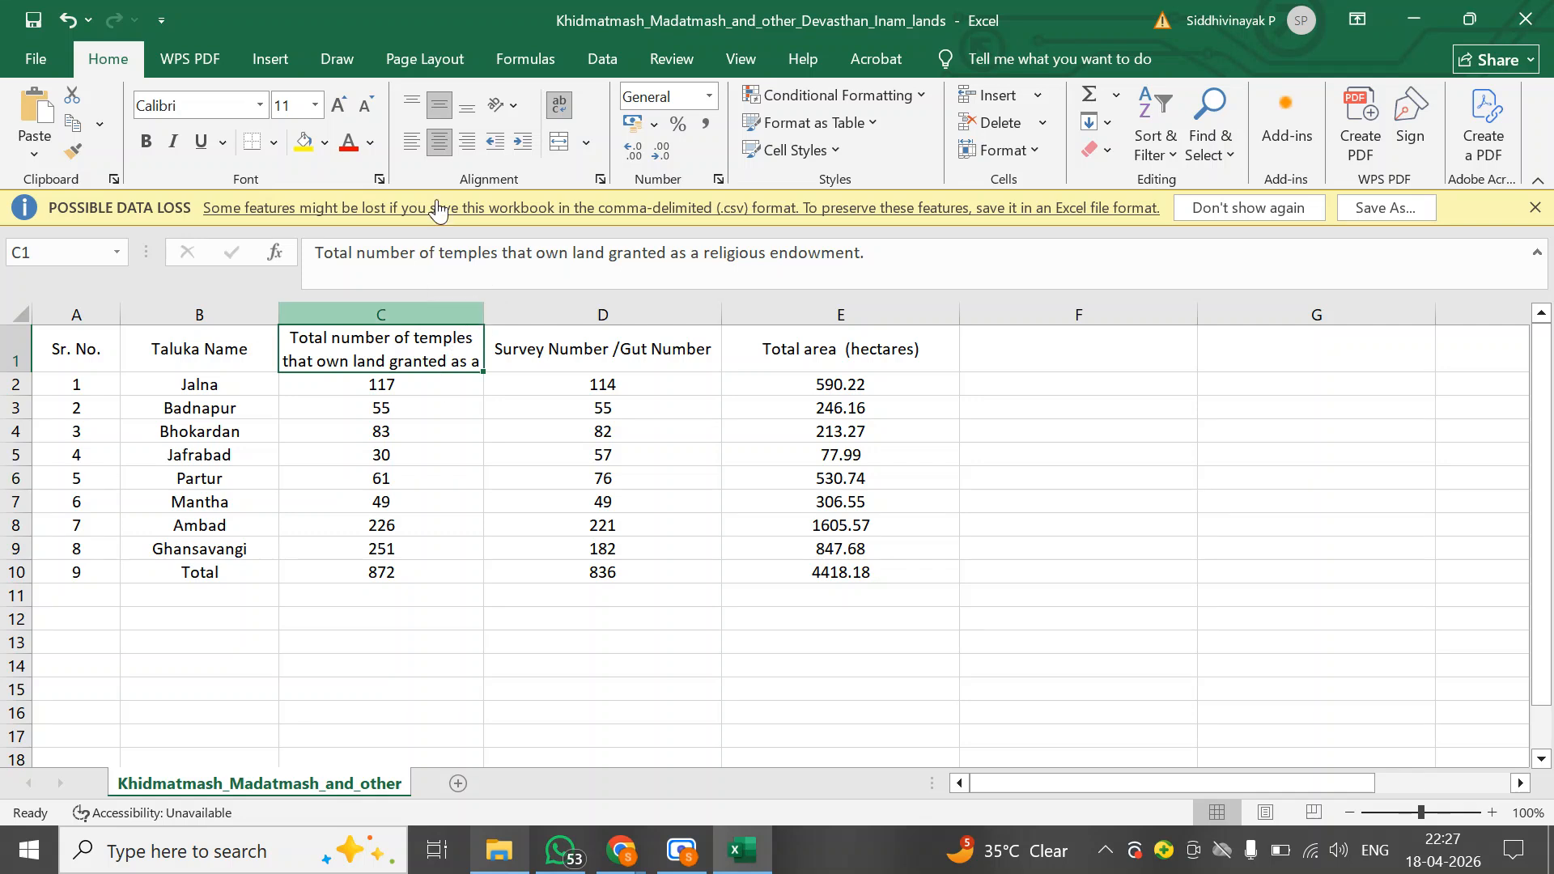
left_click(333, 495)
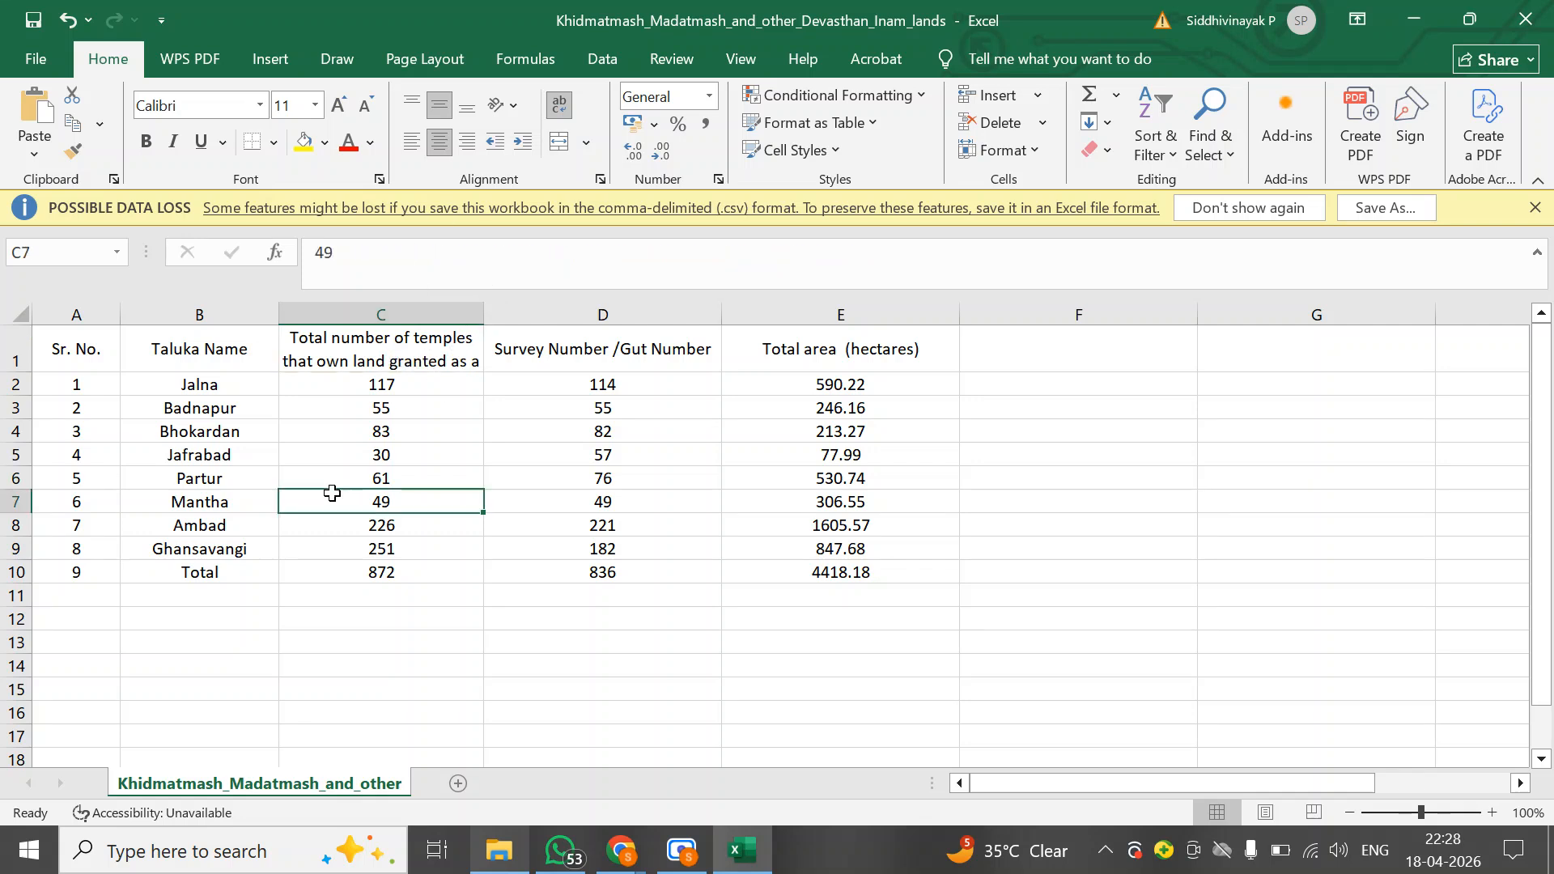
left_click(357, 344)
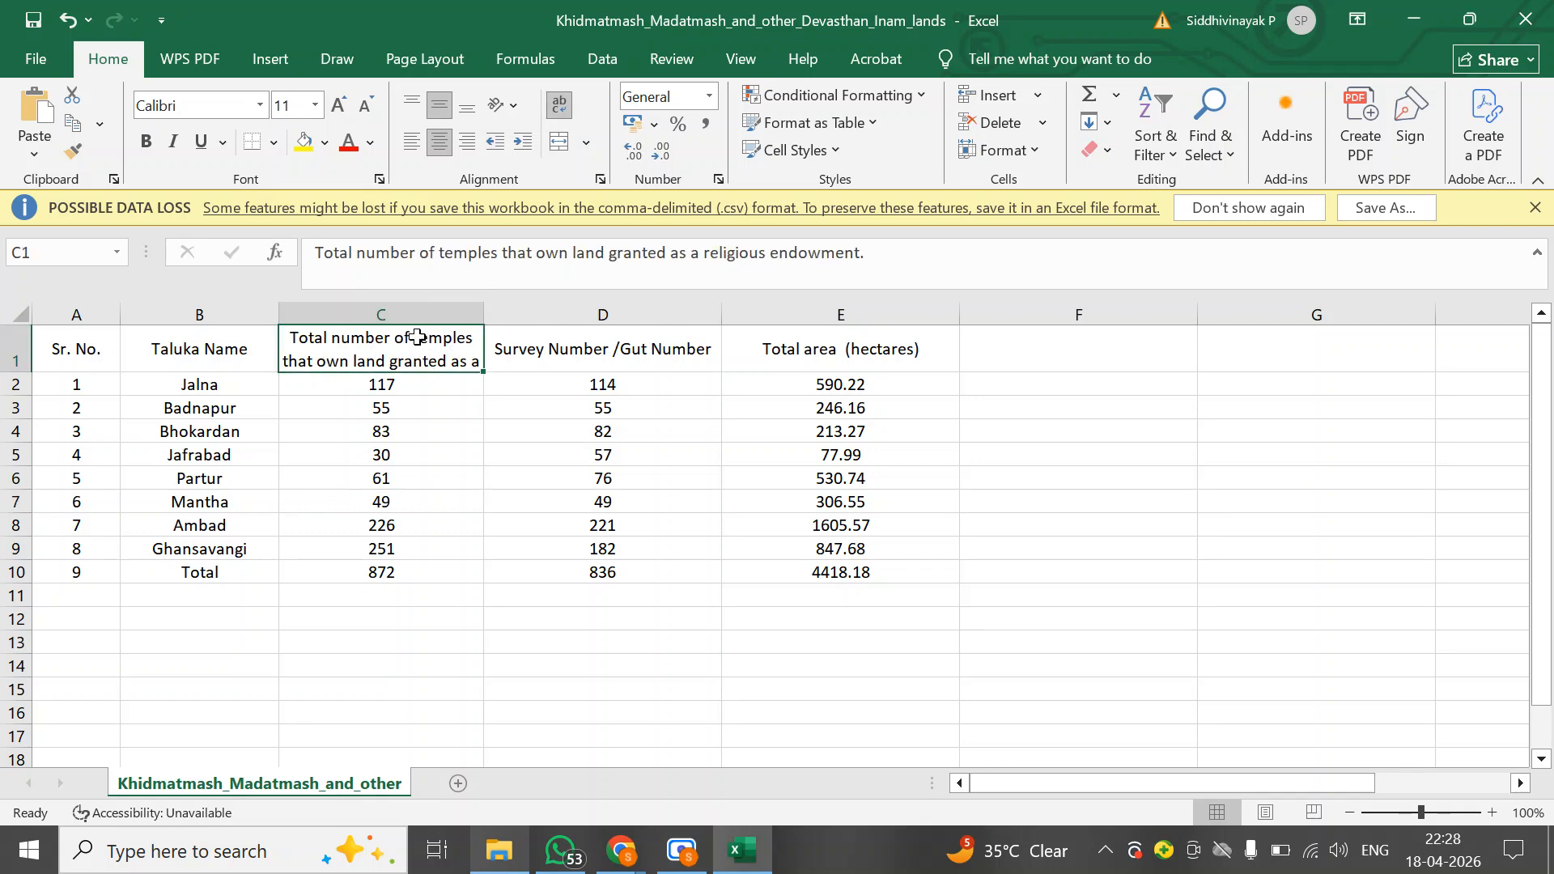
left_click(560, 106)
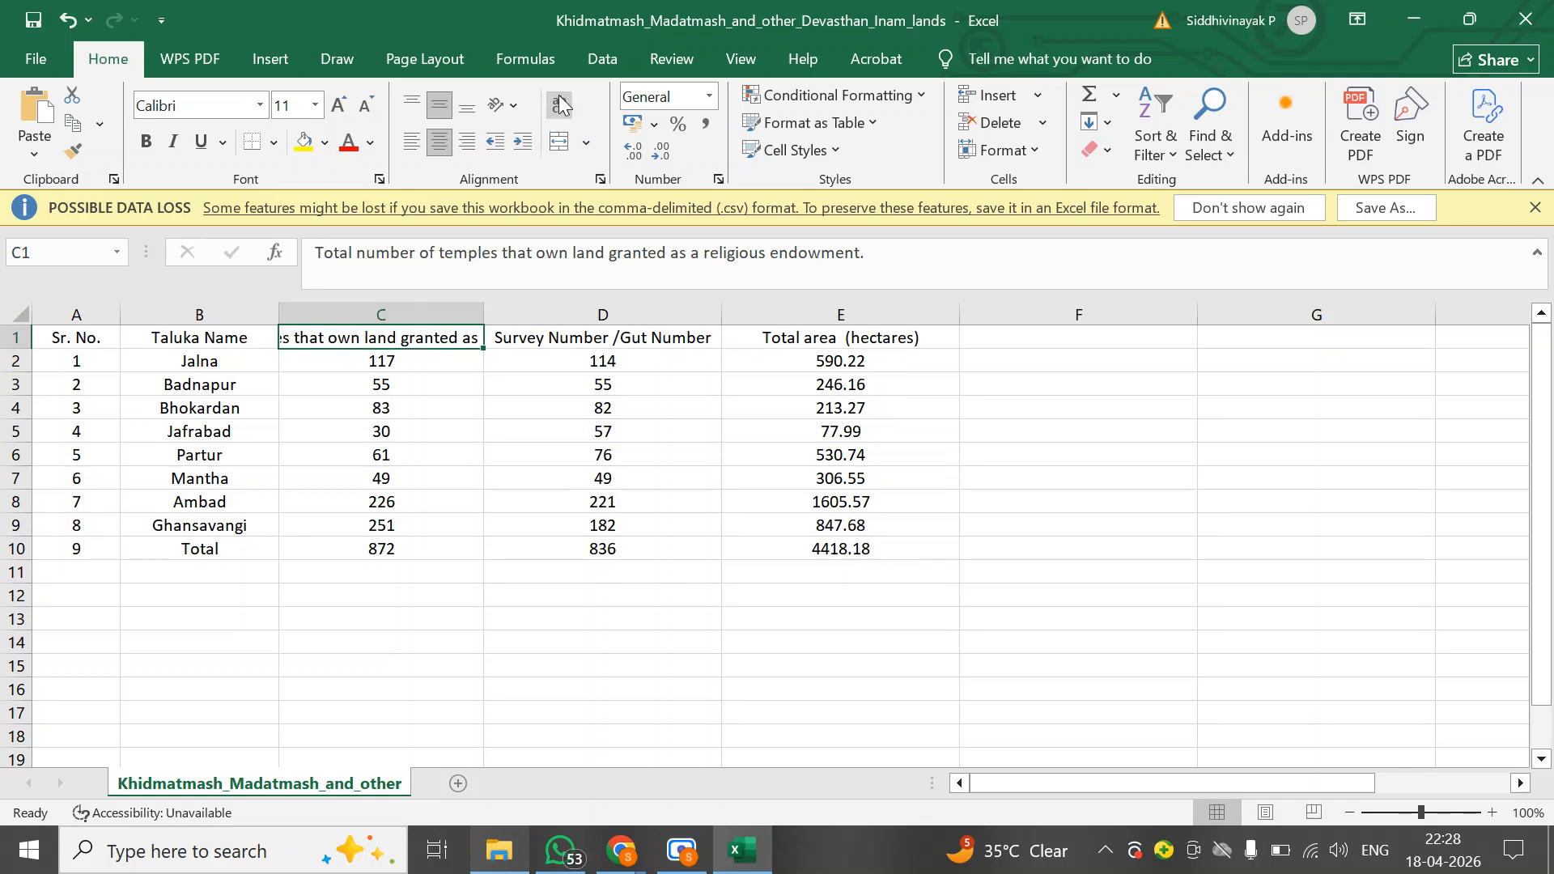
left_click(560, 105)
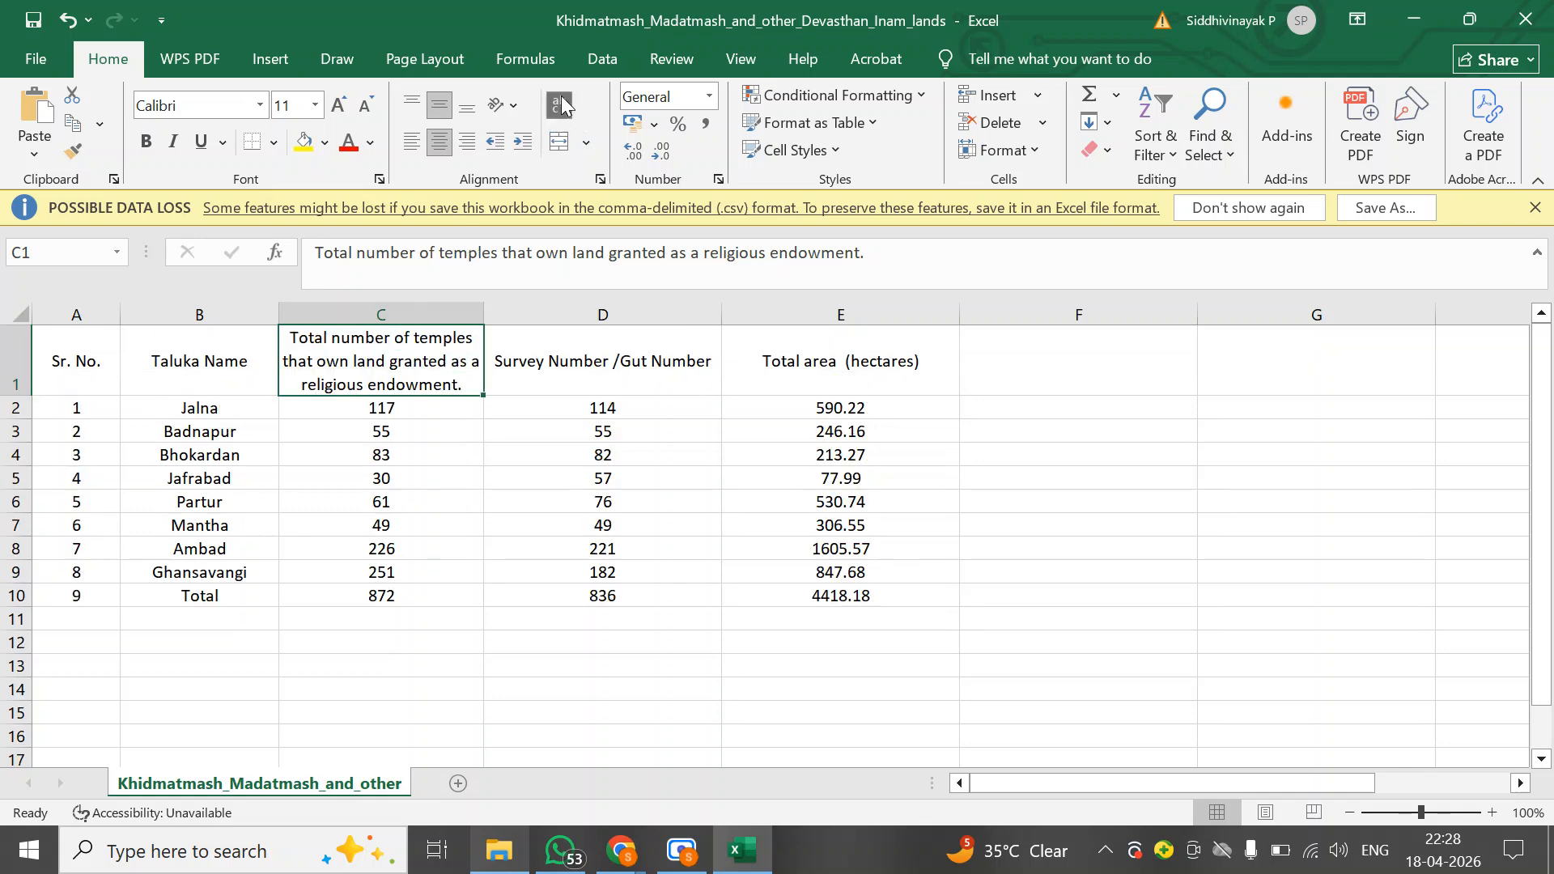
left_click(322, 433)
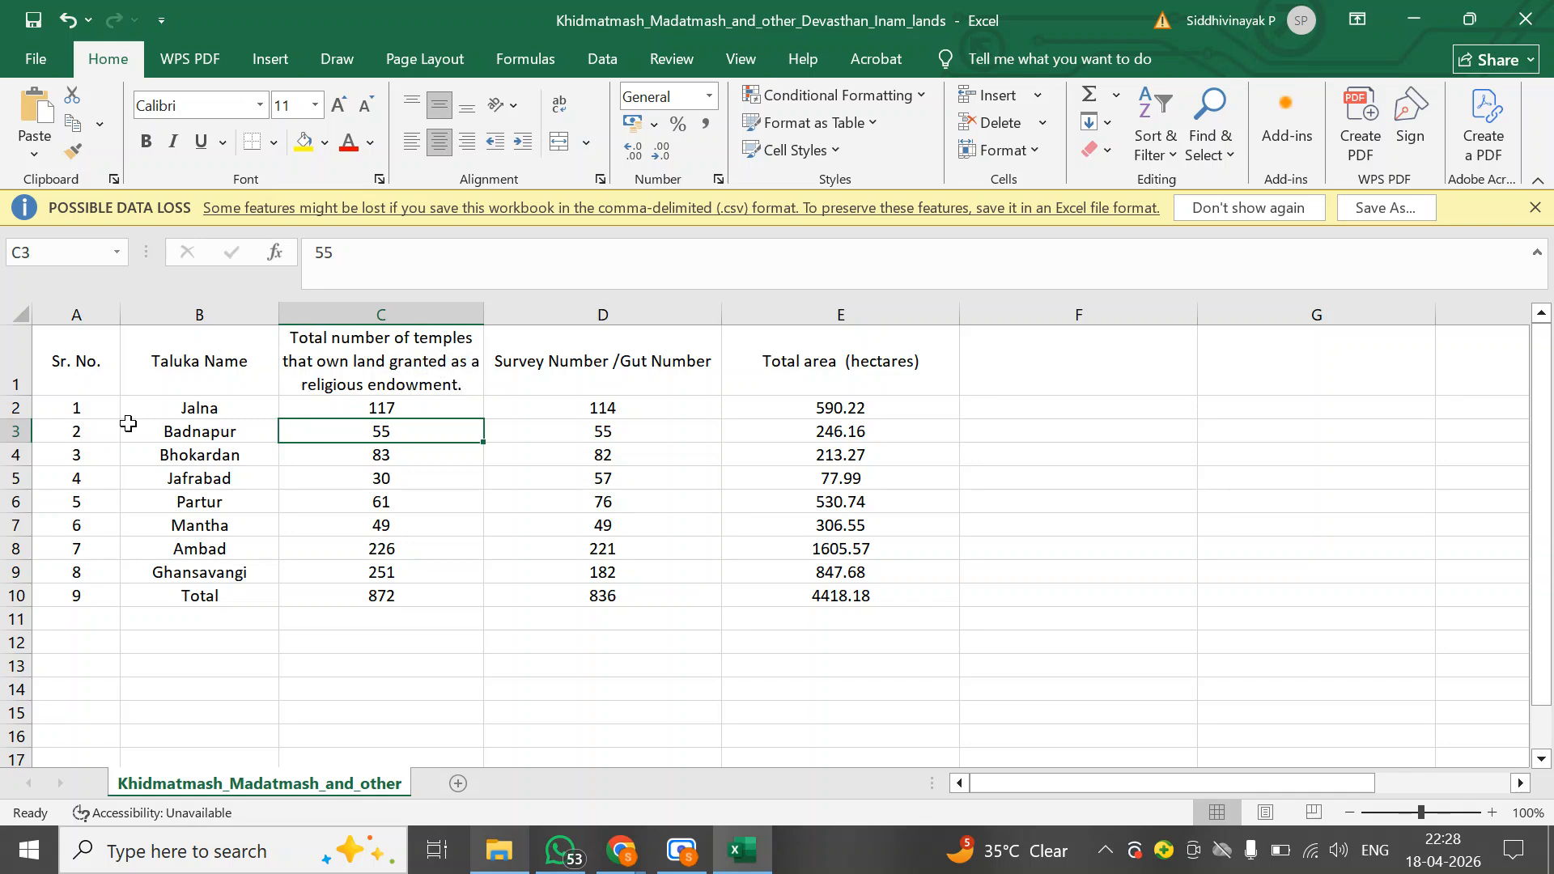
Center every cell horizontally and vertically and apply All Borders to the whole sheet
left_click(16, 311)
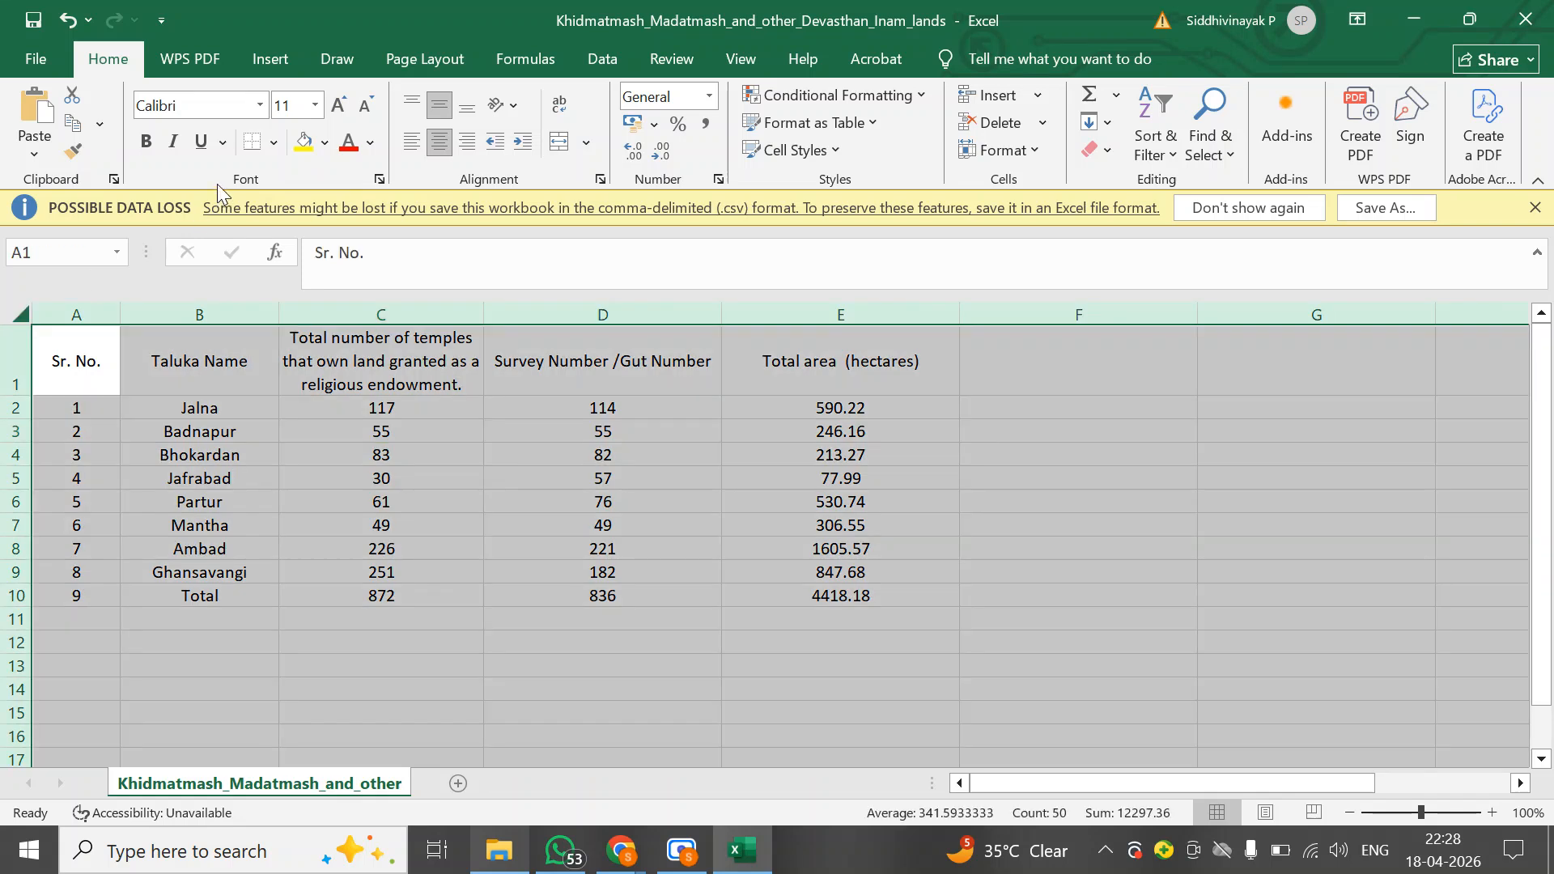
left_click(441, 143)
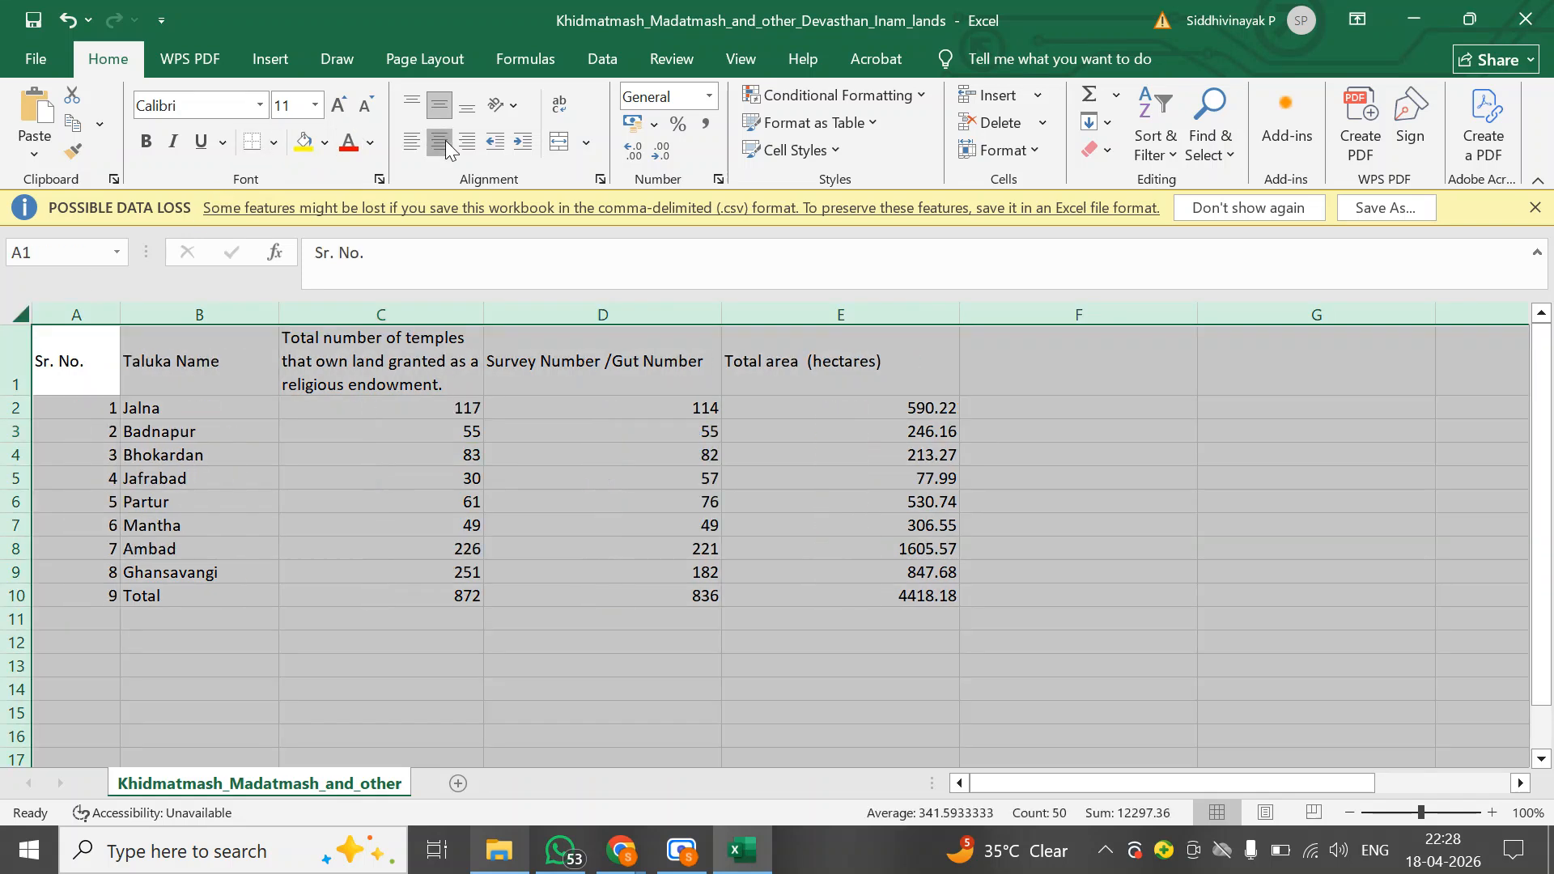
left_click(445, 145)
left_click(448, 109)
left_click(448, 108)
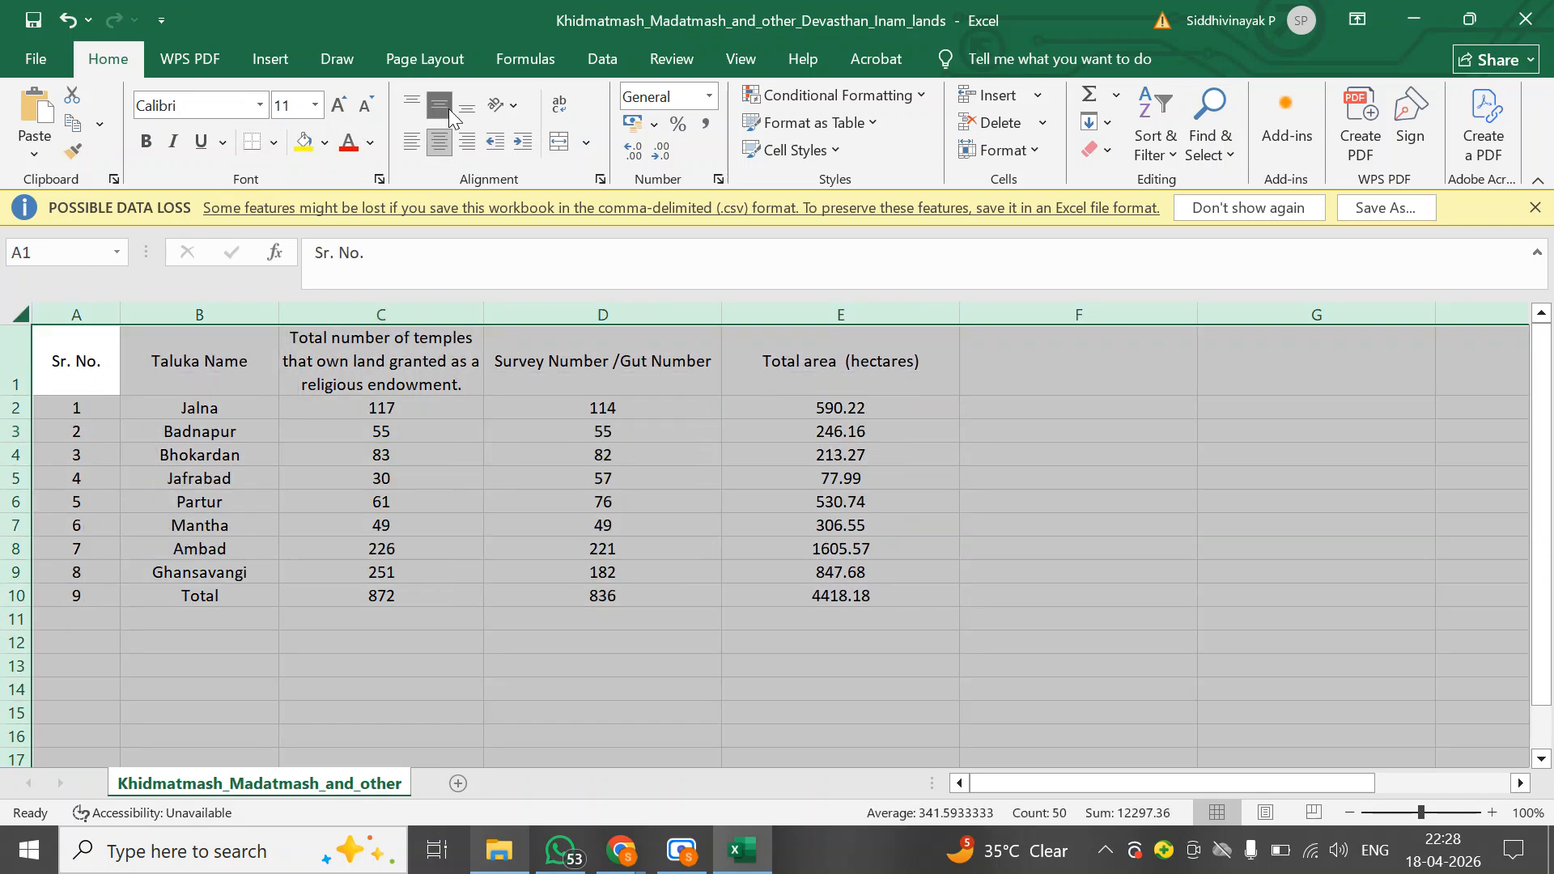
left_click(278, 145)
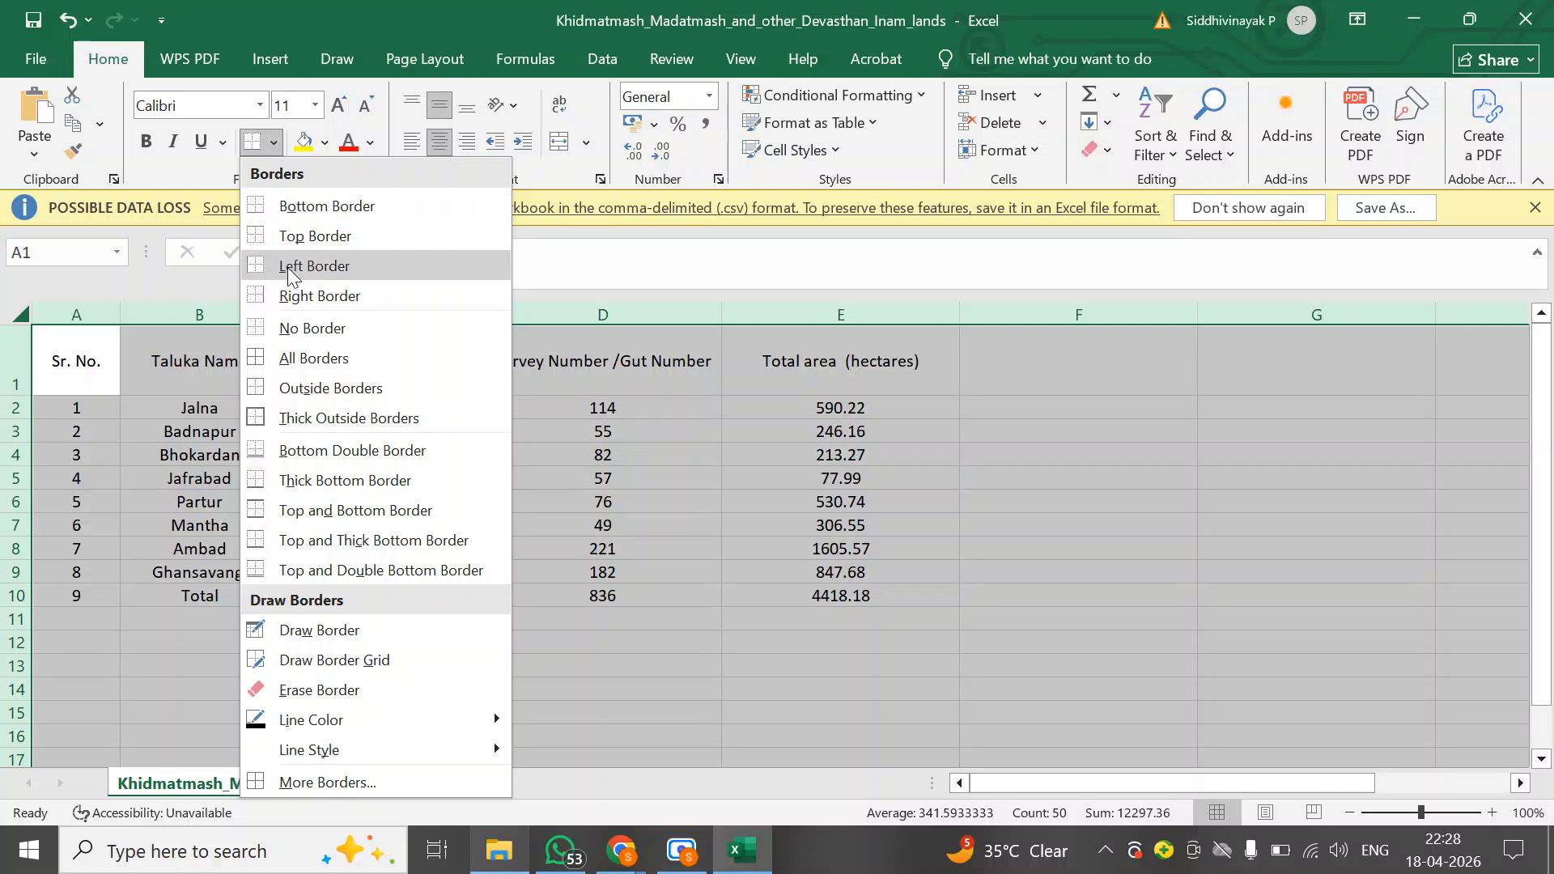
left_click(299, 352)
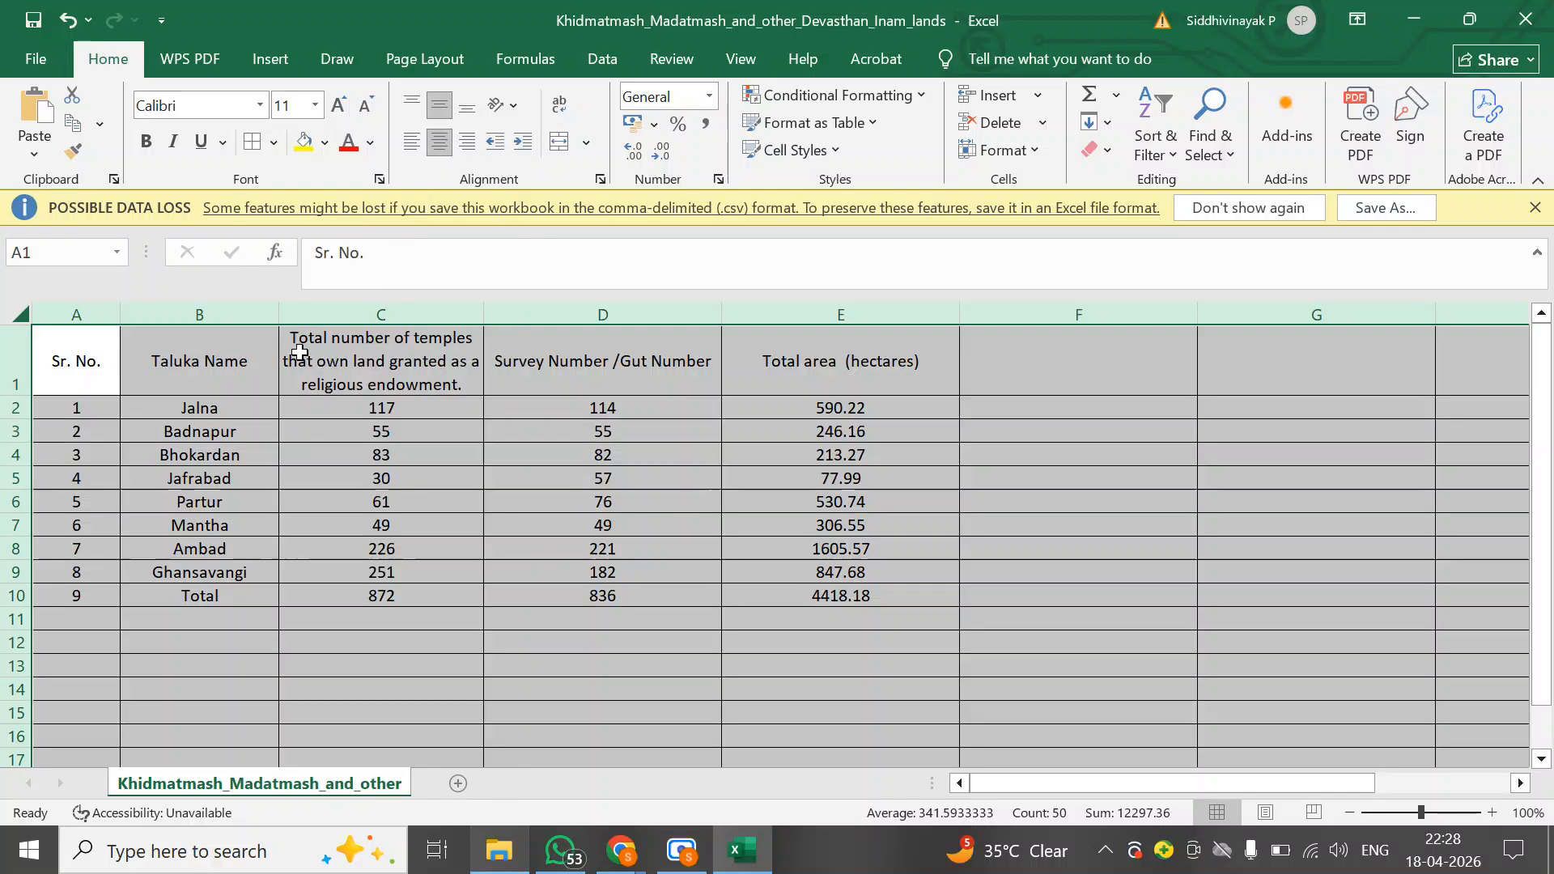
Make the header row bold, italic and underlined
left_click(35, 368)
left_click(16, 363)
left_click(147, 142)
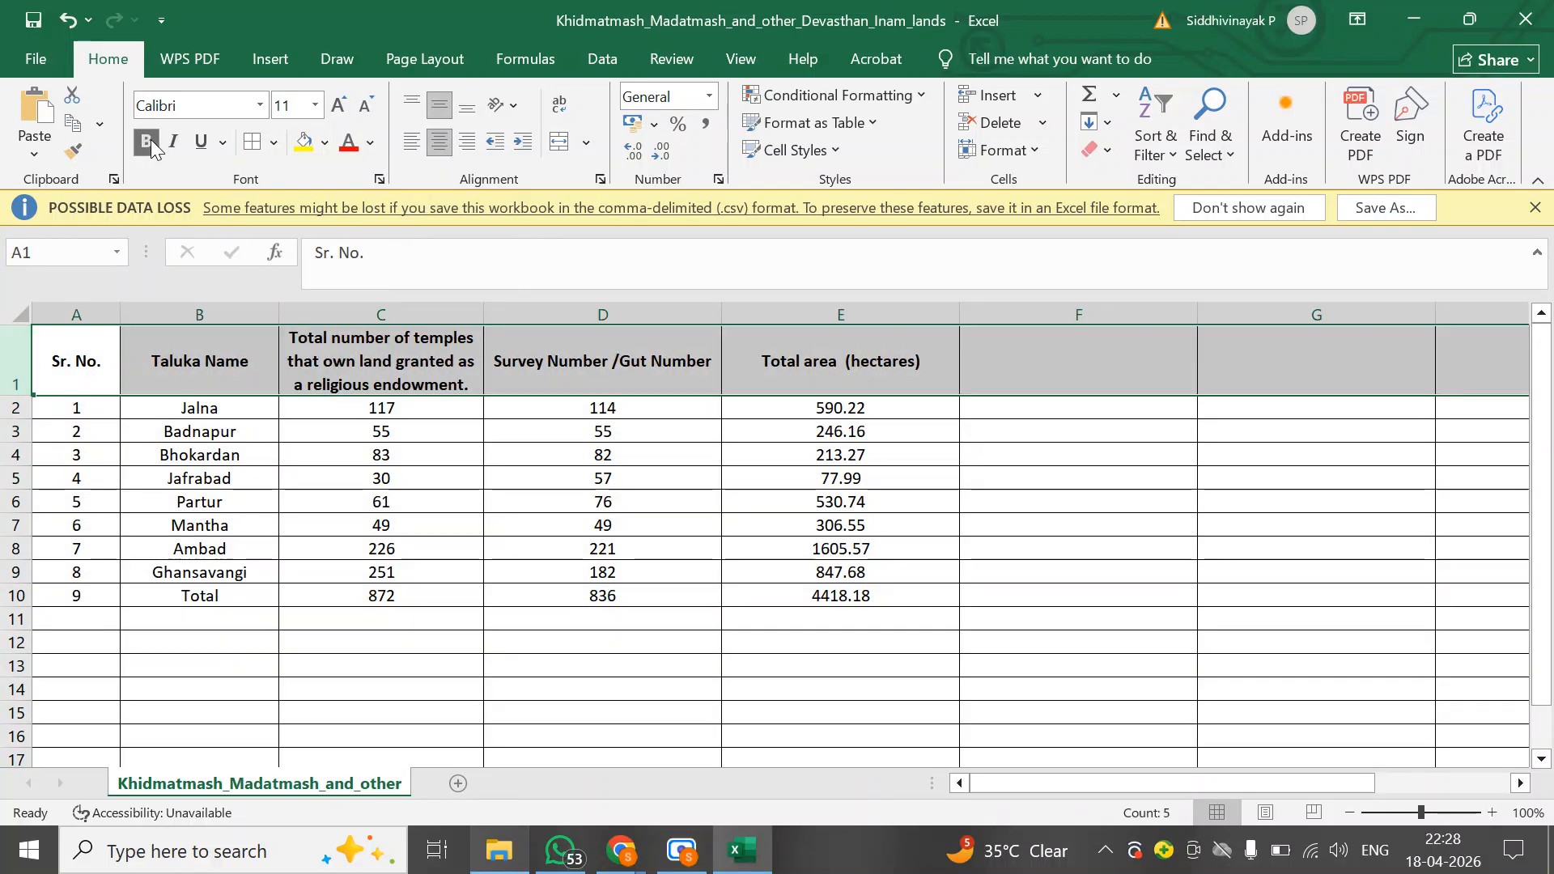
left_click(173, 142)
left_click(199, 142)
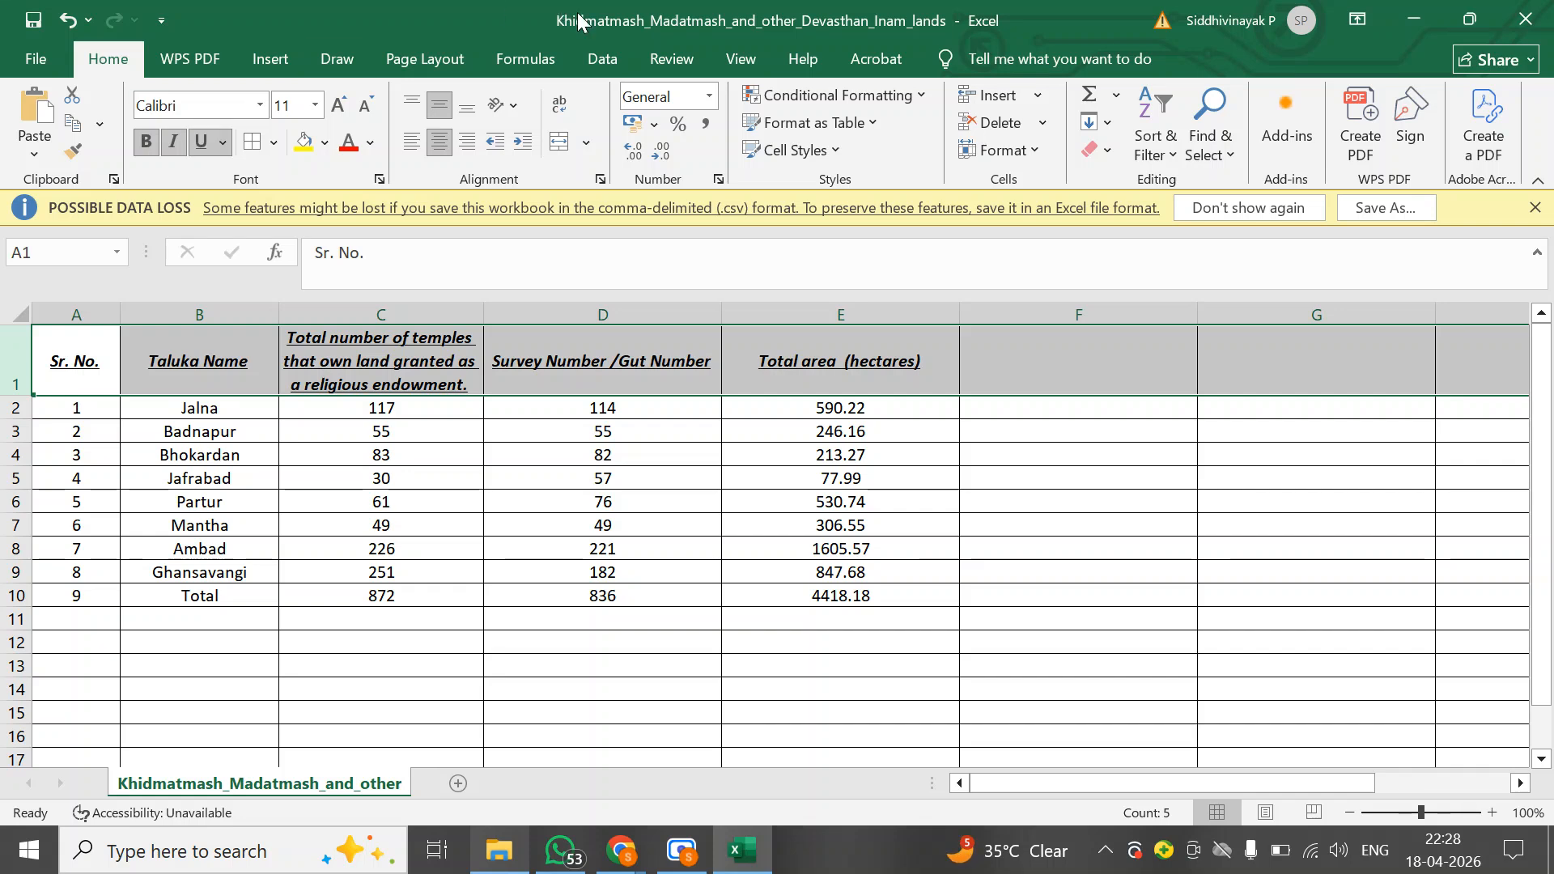
Freeze the top row of the worksheet
left_click(728, 63)
left_click(827, 154)
left_click(887, 249)
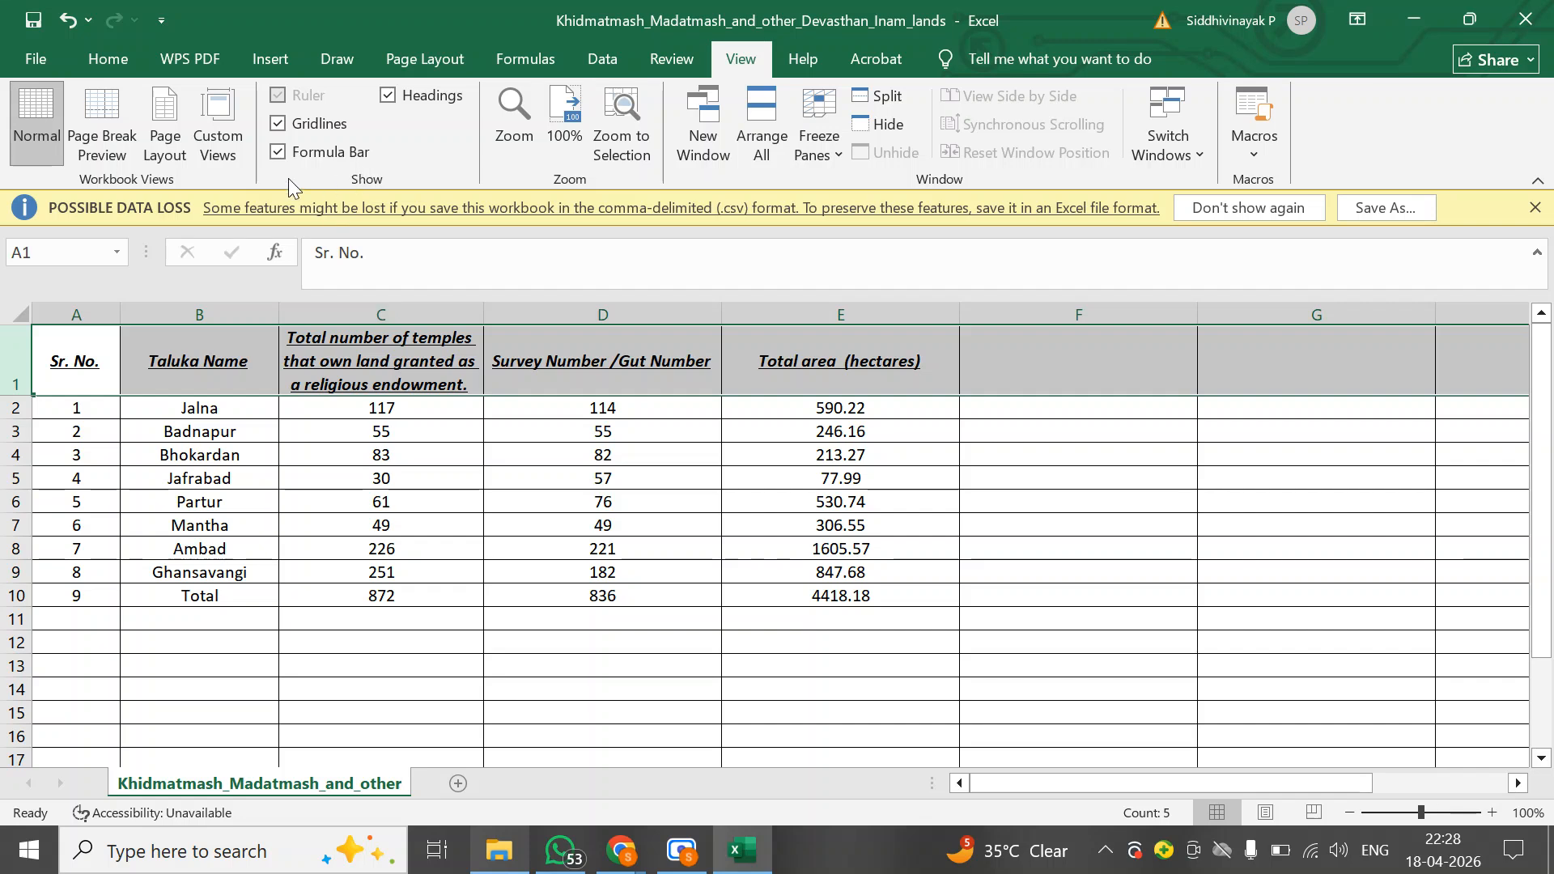
Fill the selected header row with a blue theme colour
left_click(125, 65)
left_click(324, 144)
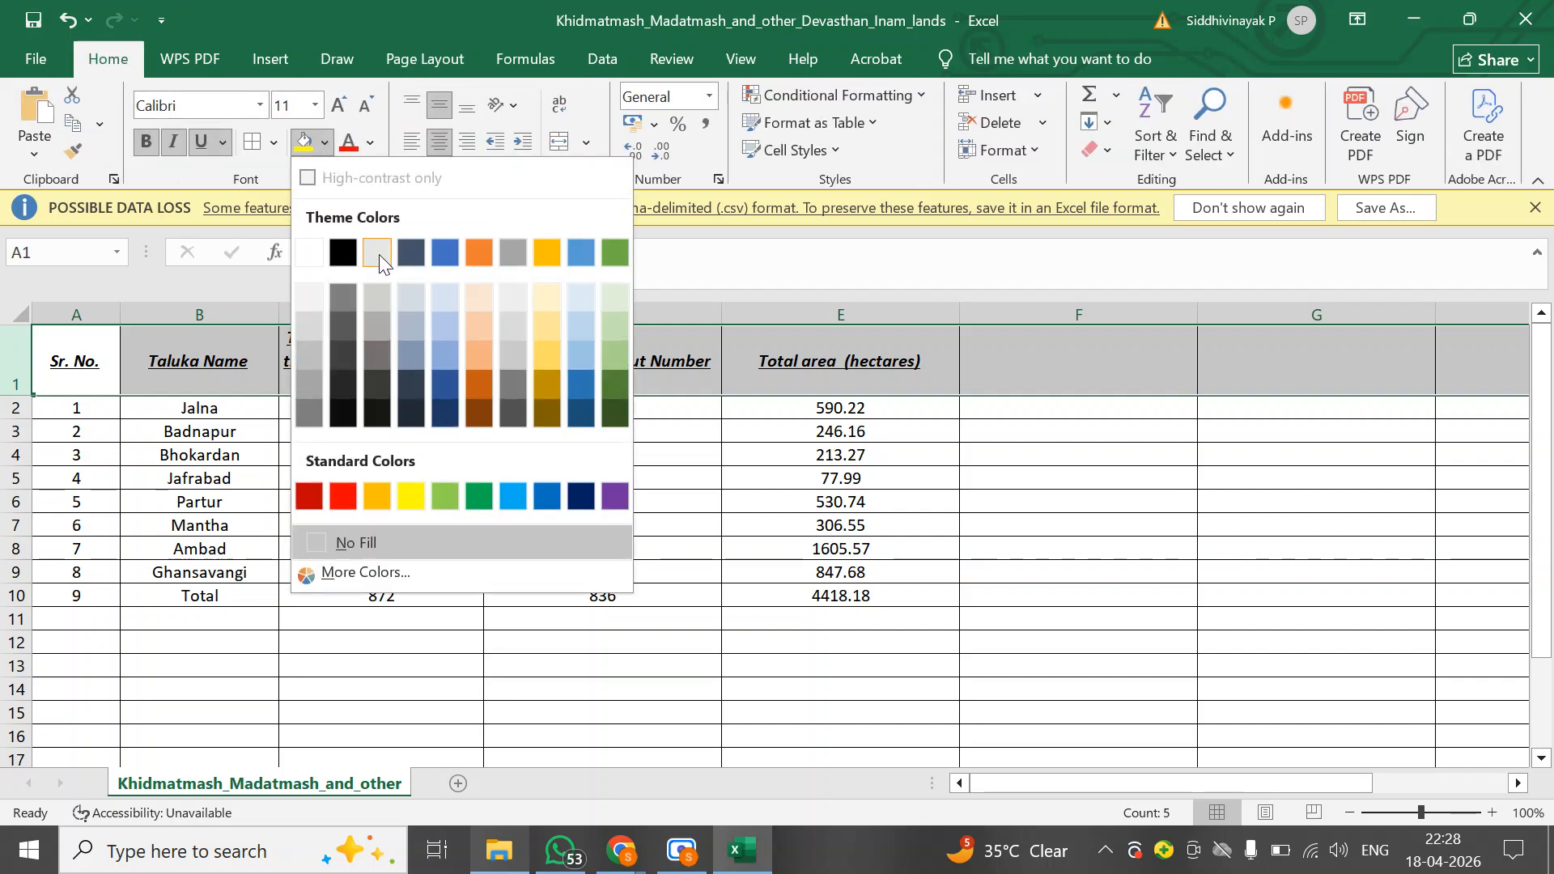
left_click(581, 251)
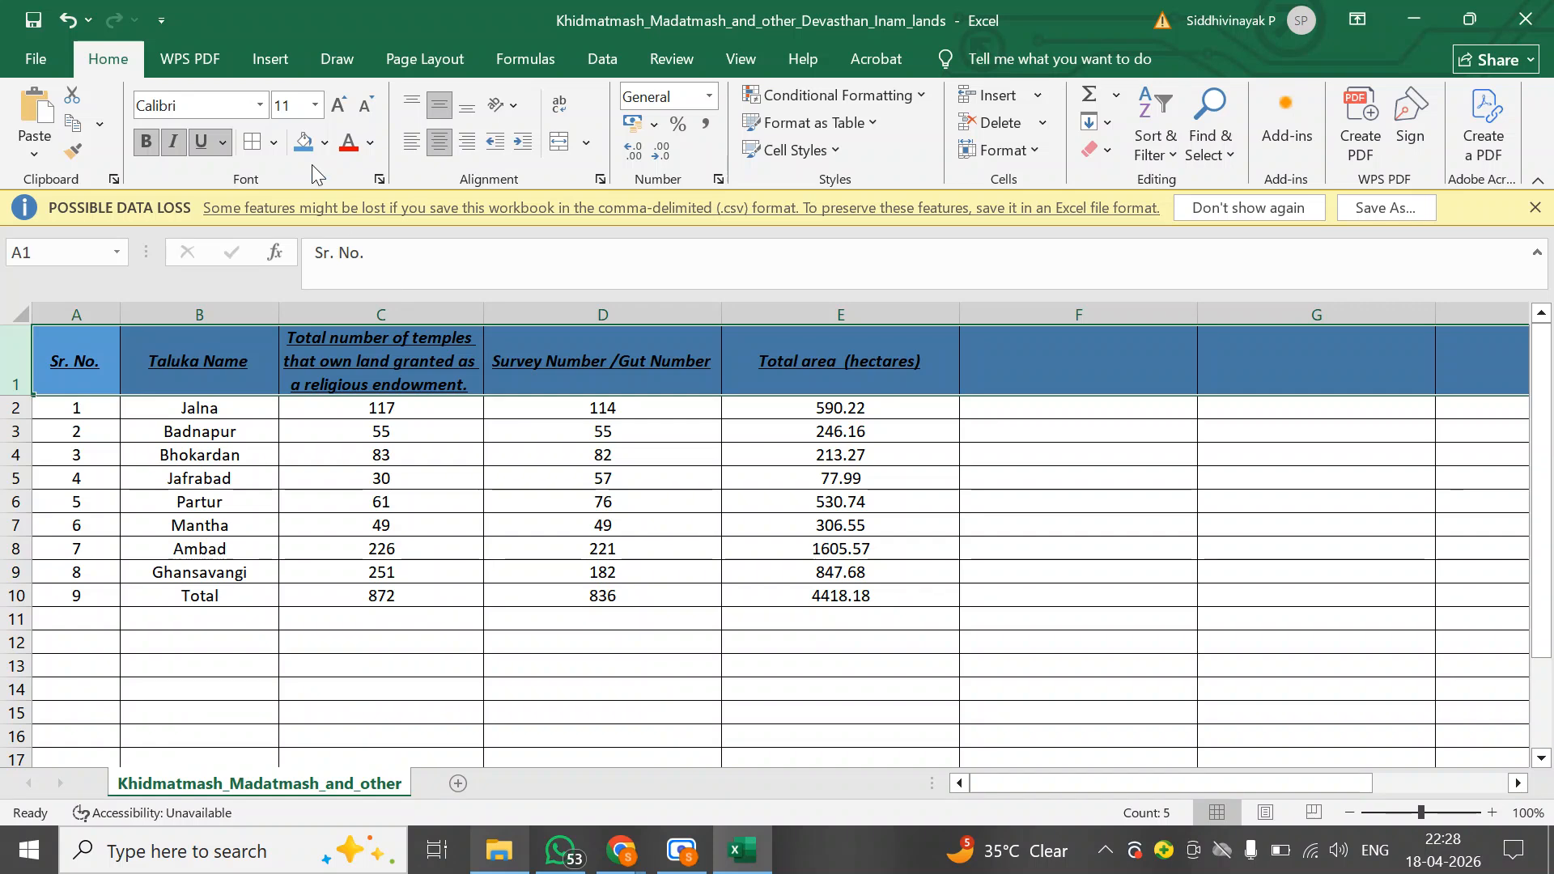
Save the workbook as an Excel Workbook in the Documents > pari singh > practice test 1 folder
left_click(36, 65)
left_click(105, 406)
left_click(317, 576)
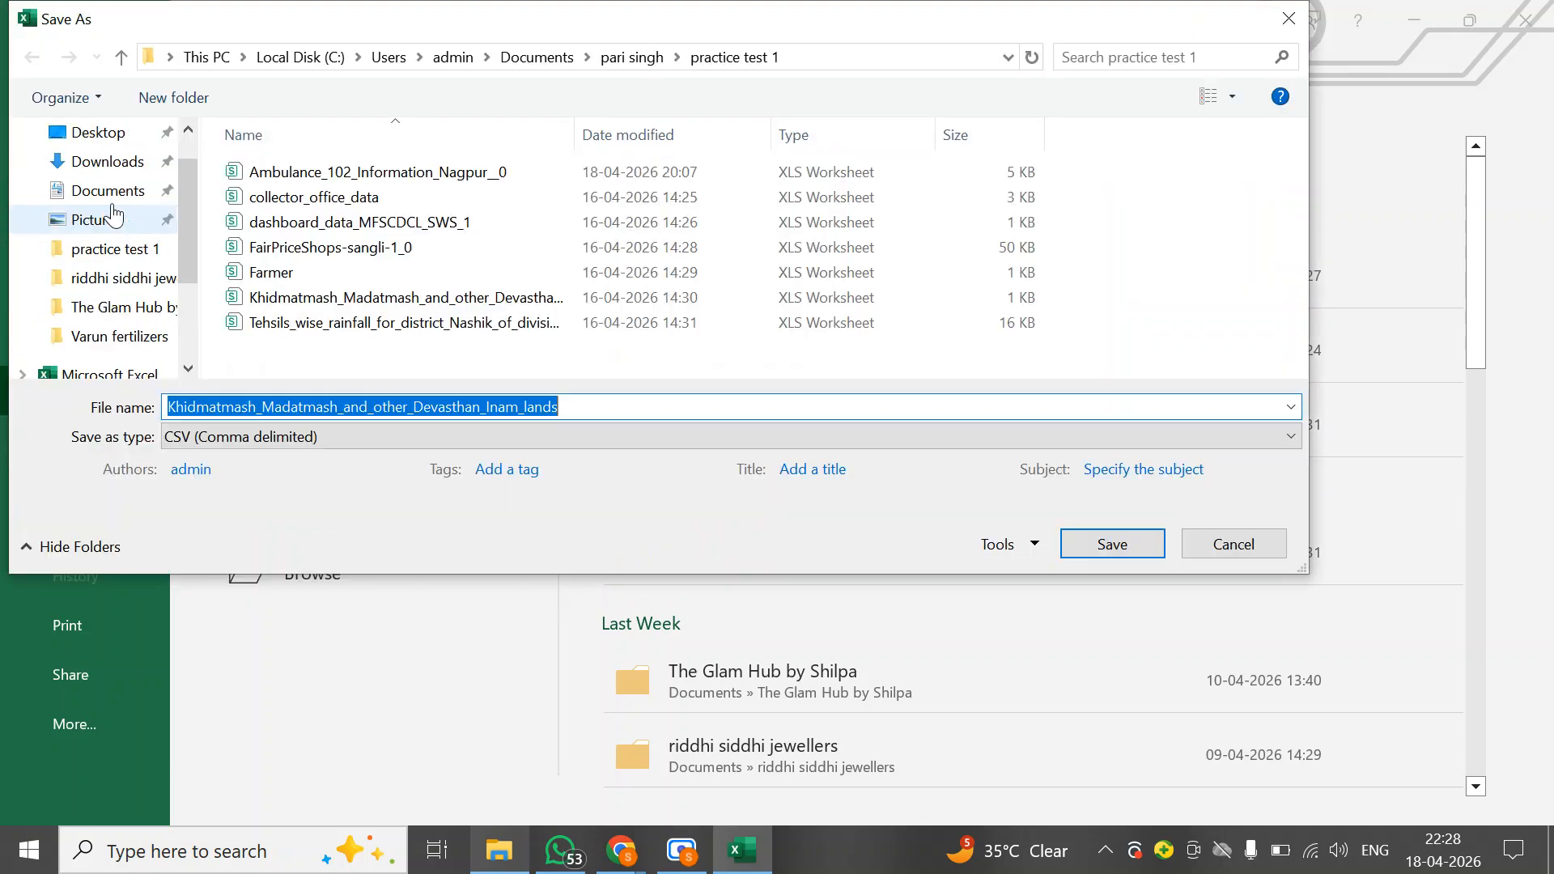
left_click(111, 192)
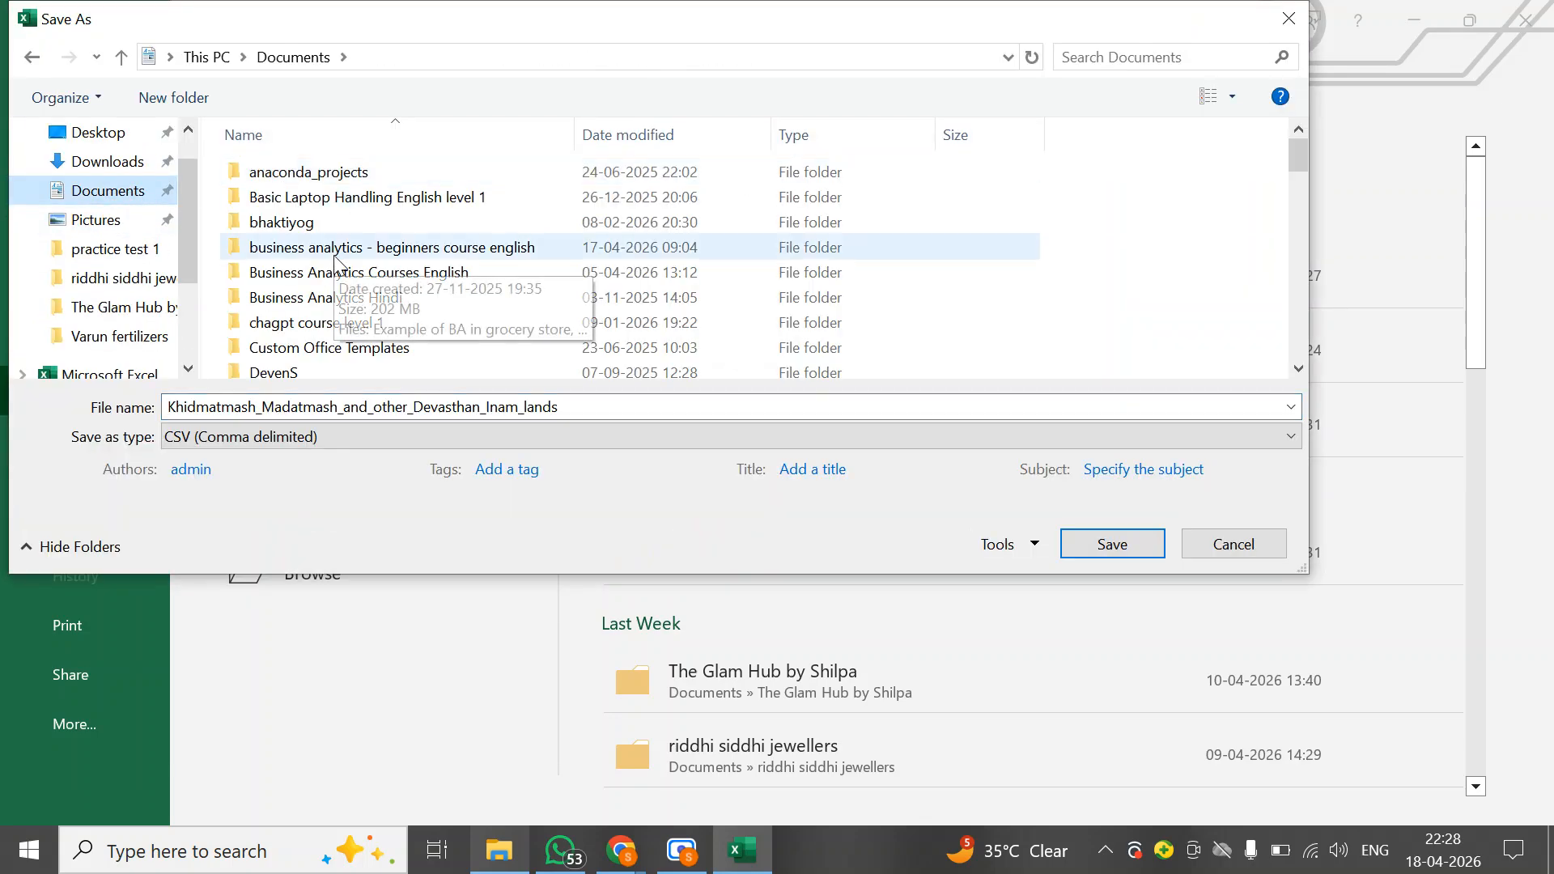
scroll(335, 259, "down", 15)
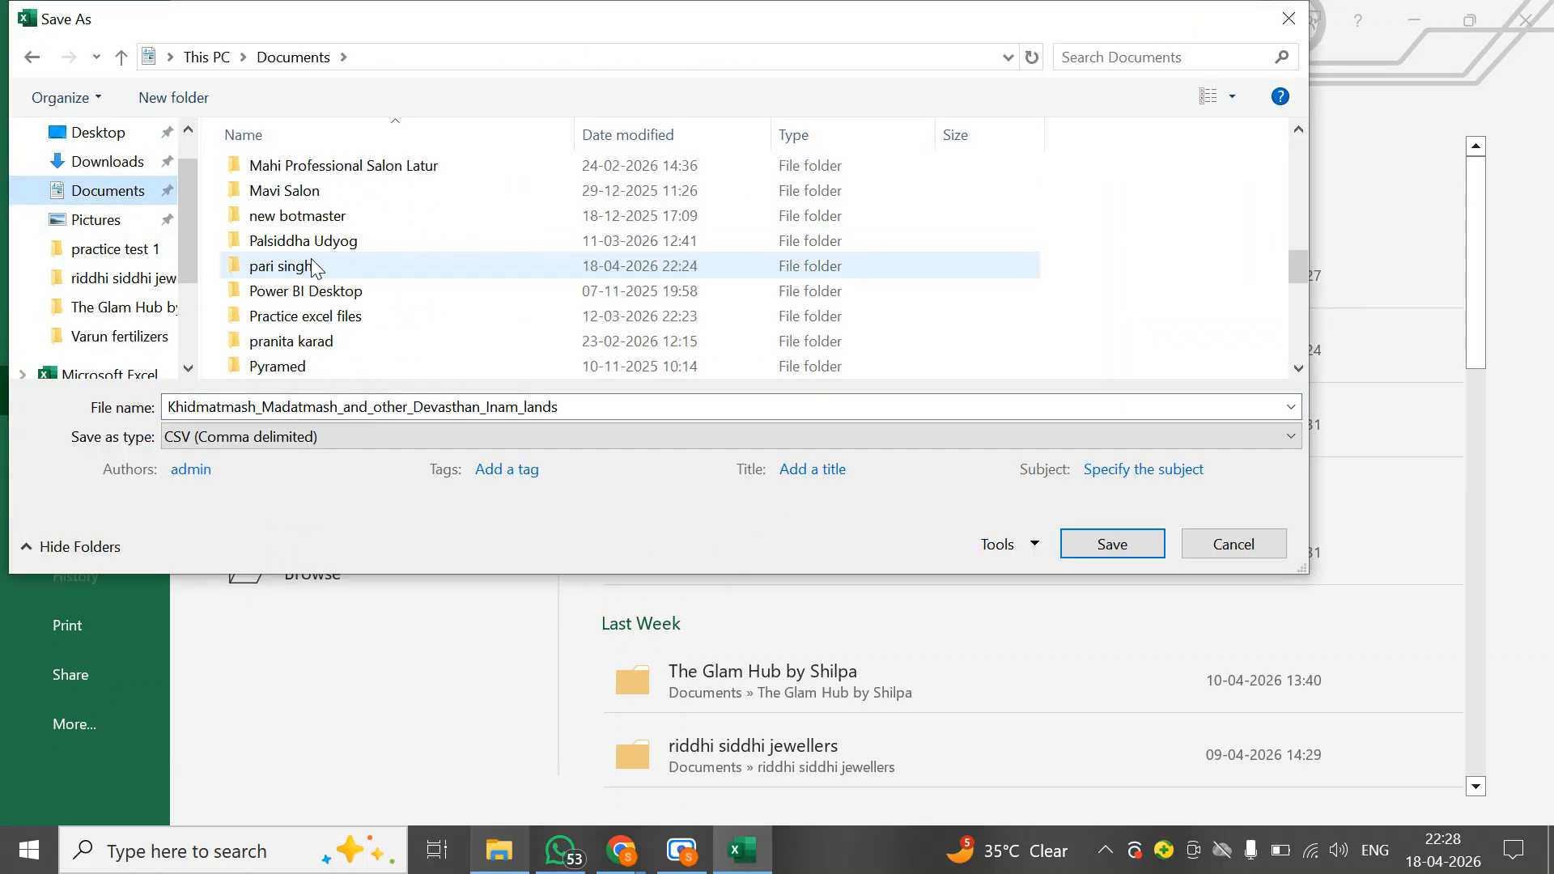
double_click(314, 267)
double_click(298, 177)
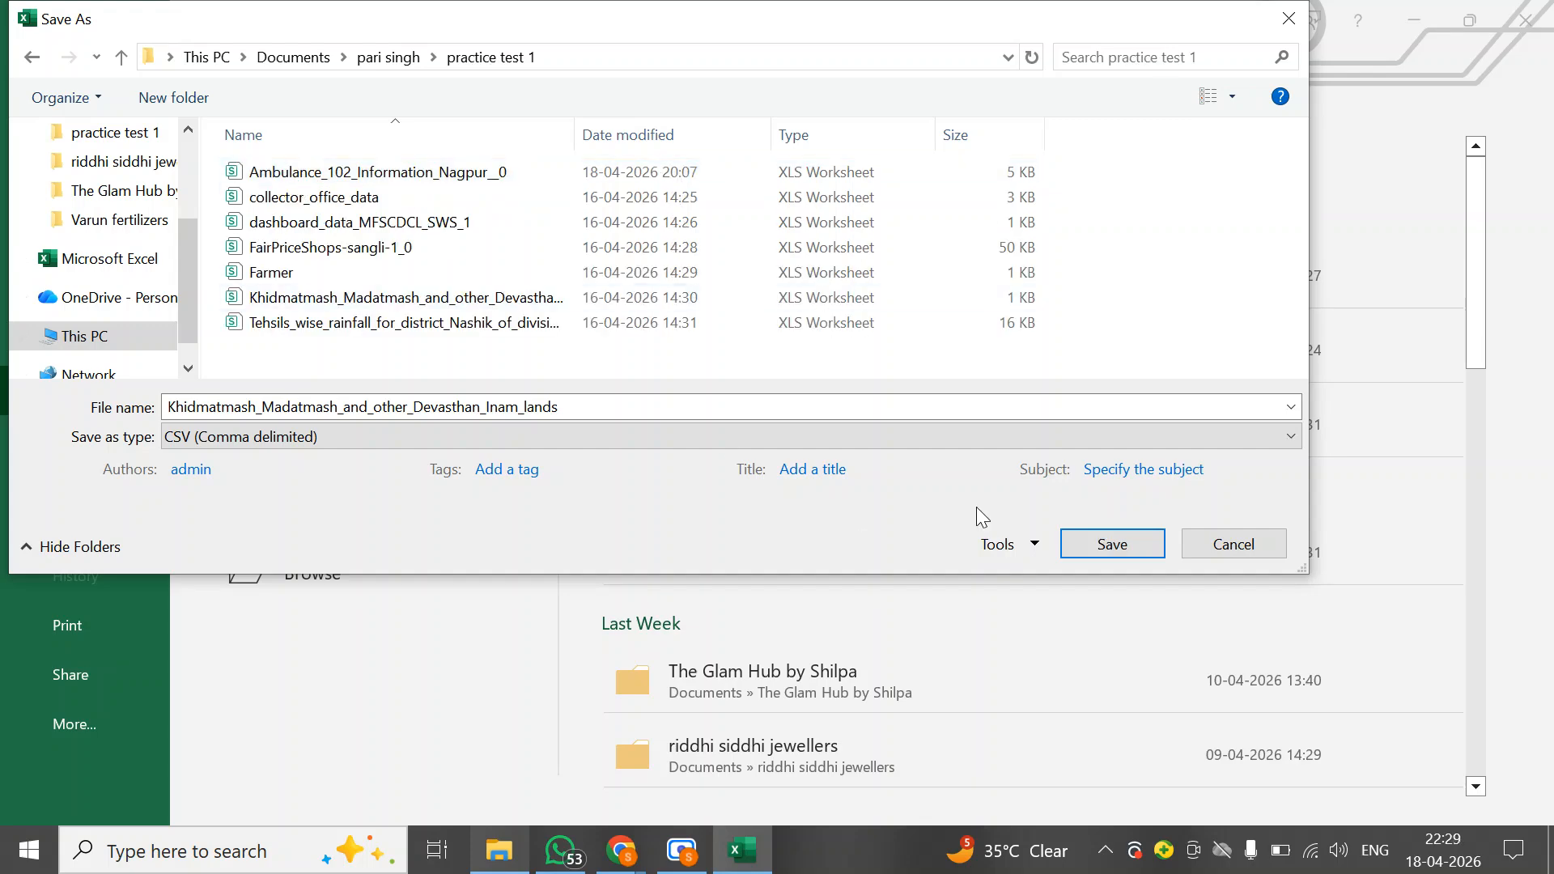
left_click(340, 437)
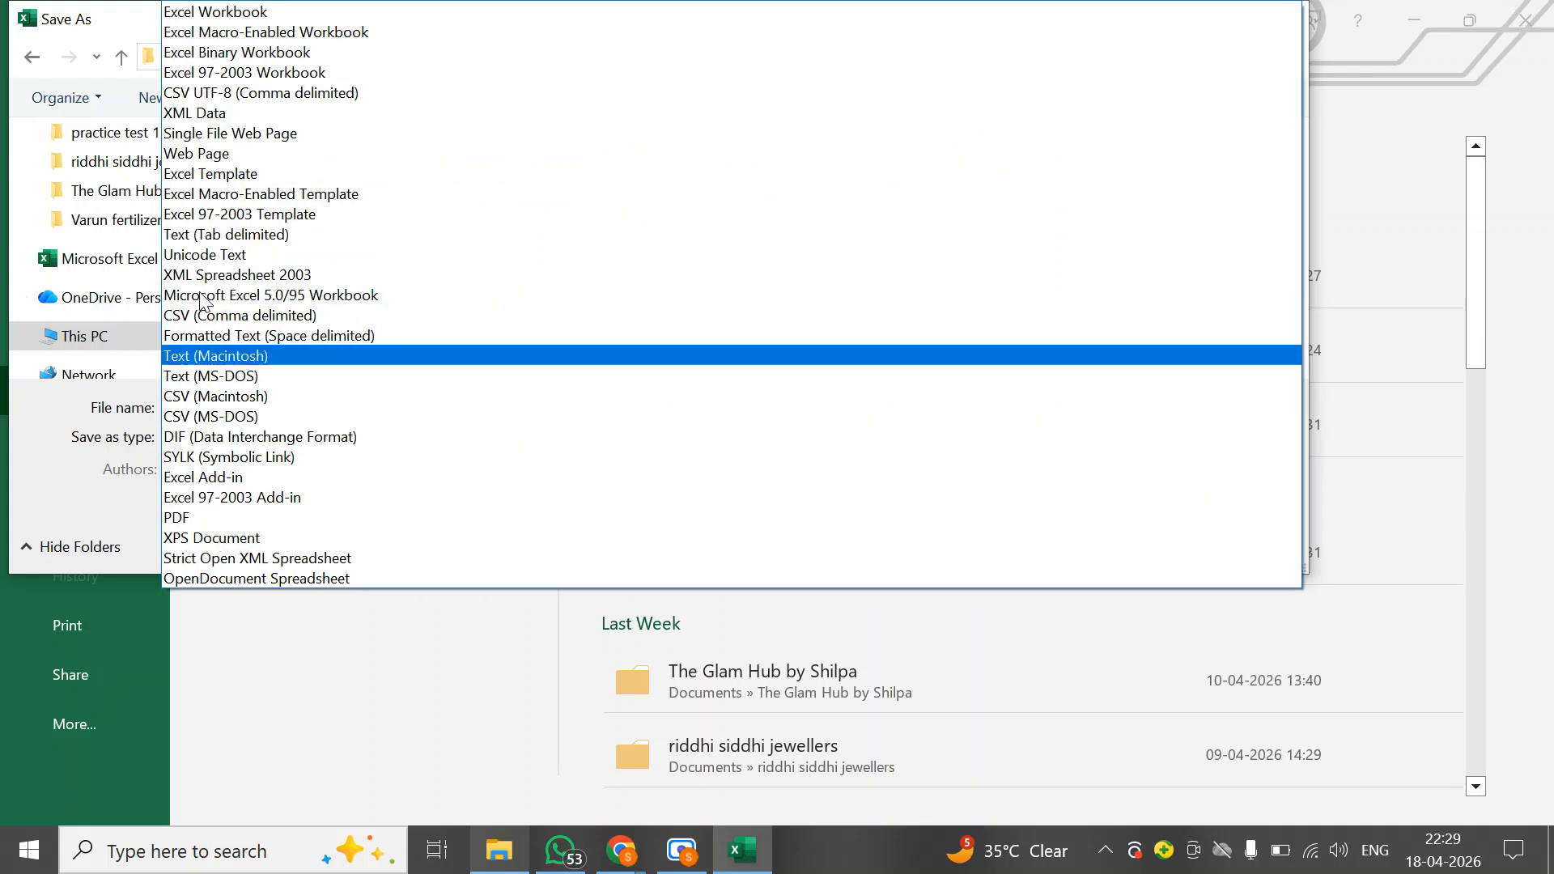
left_click(194, 12)
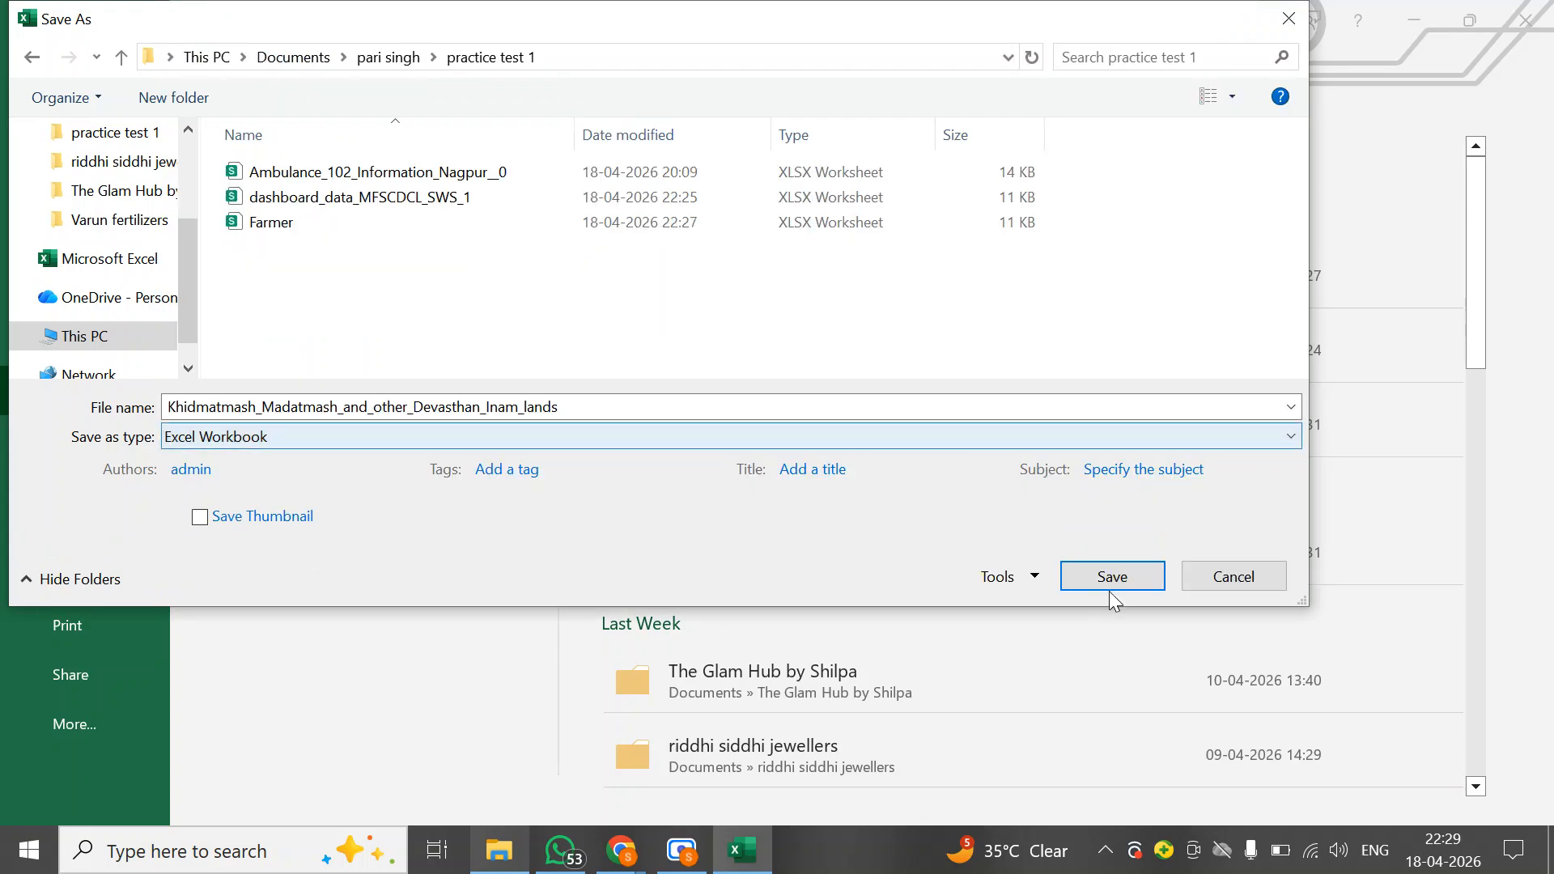
left_click(1130, 573)
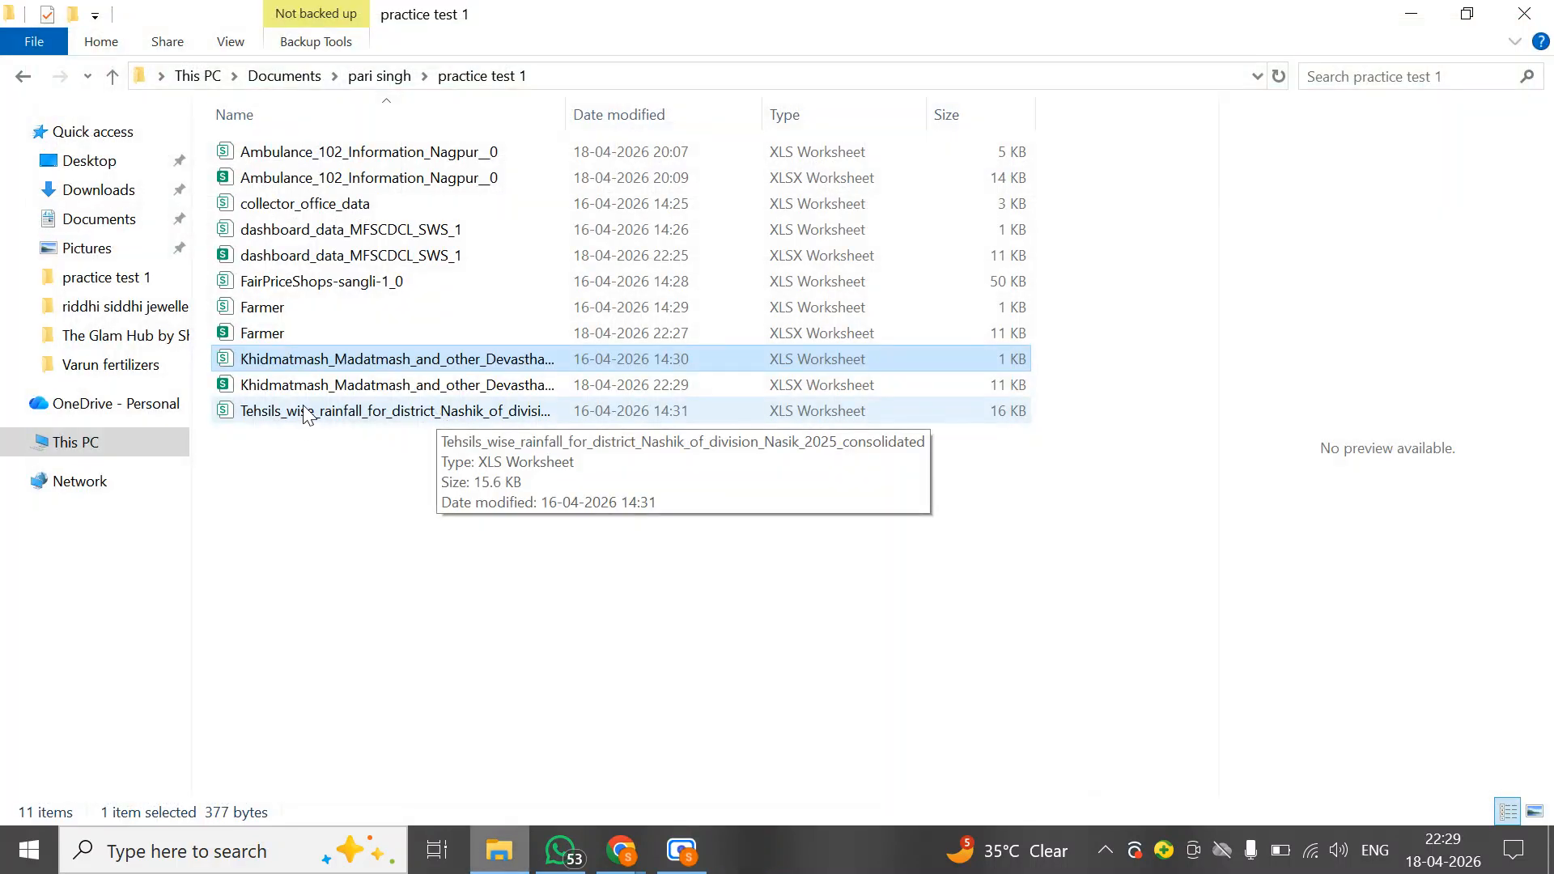
Open the Tehsils_wise_rainfall_for_district_Nashik_of_division_Nasik_2025_consolidated file with Excel
left_click(306, 413)
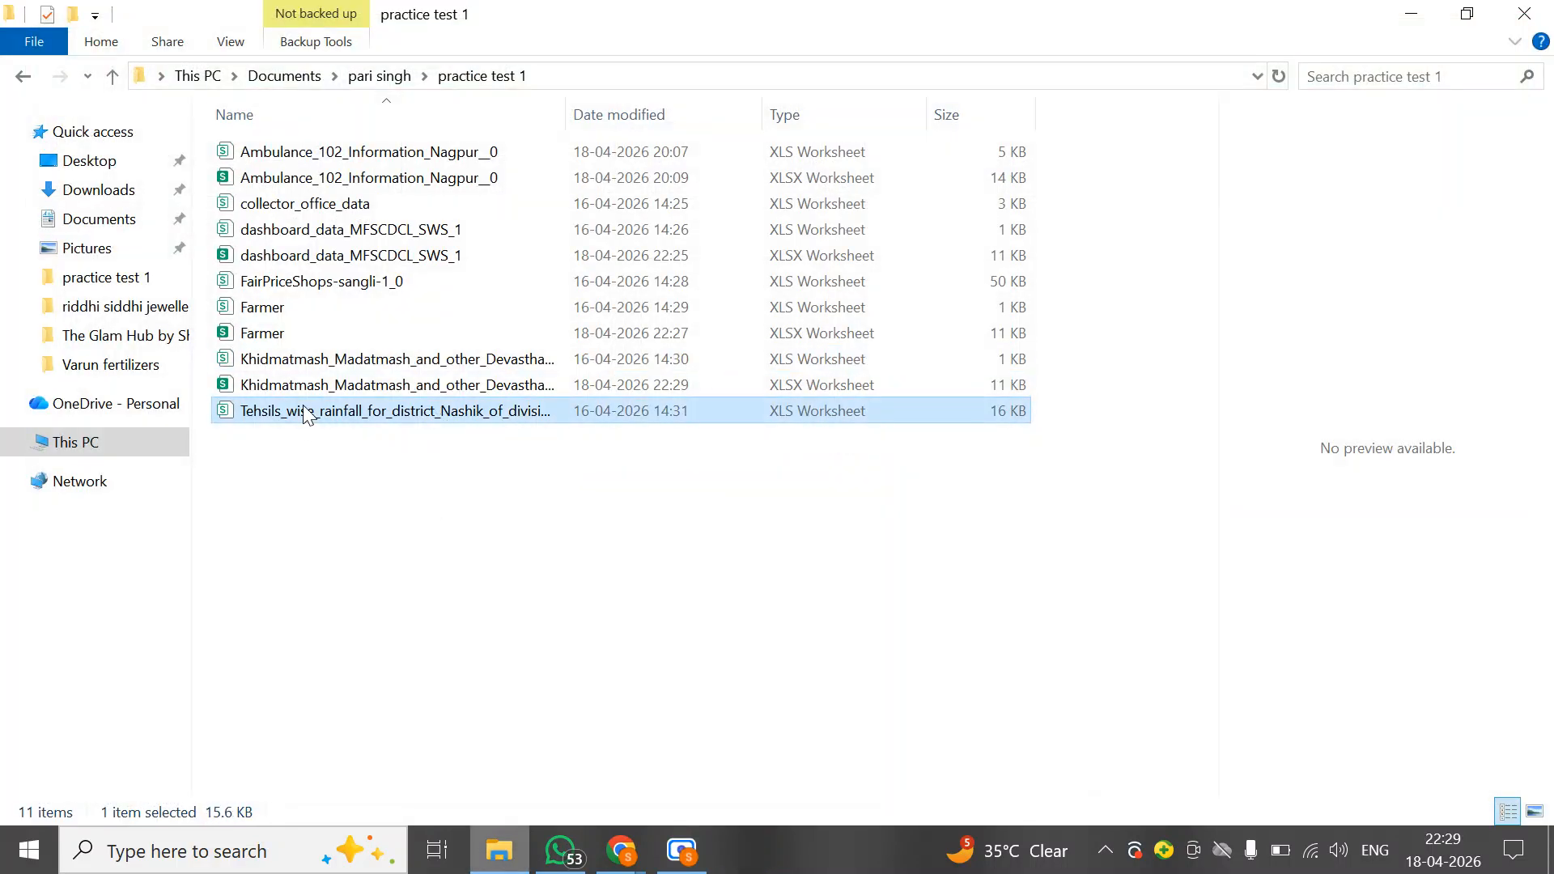
right_click(306, 413)
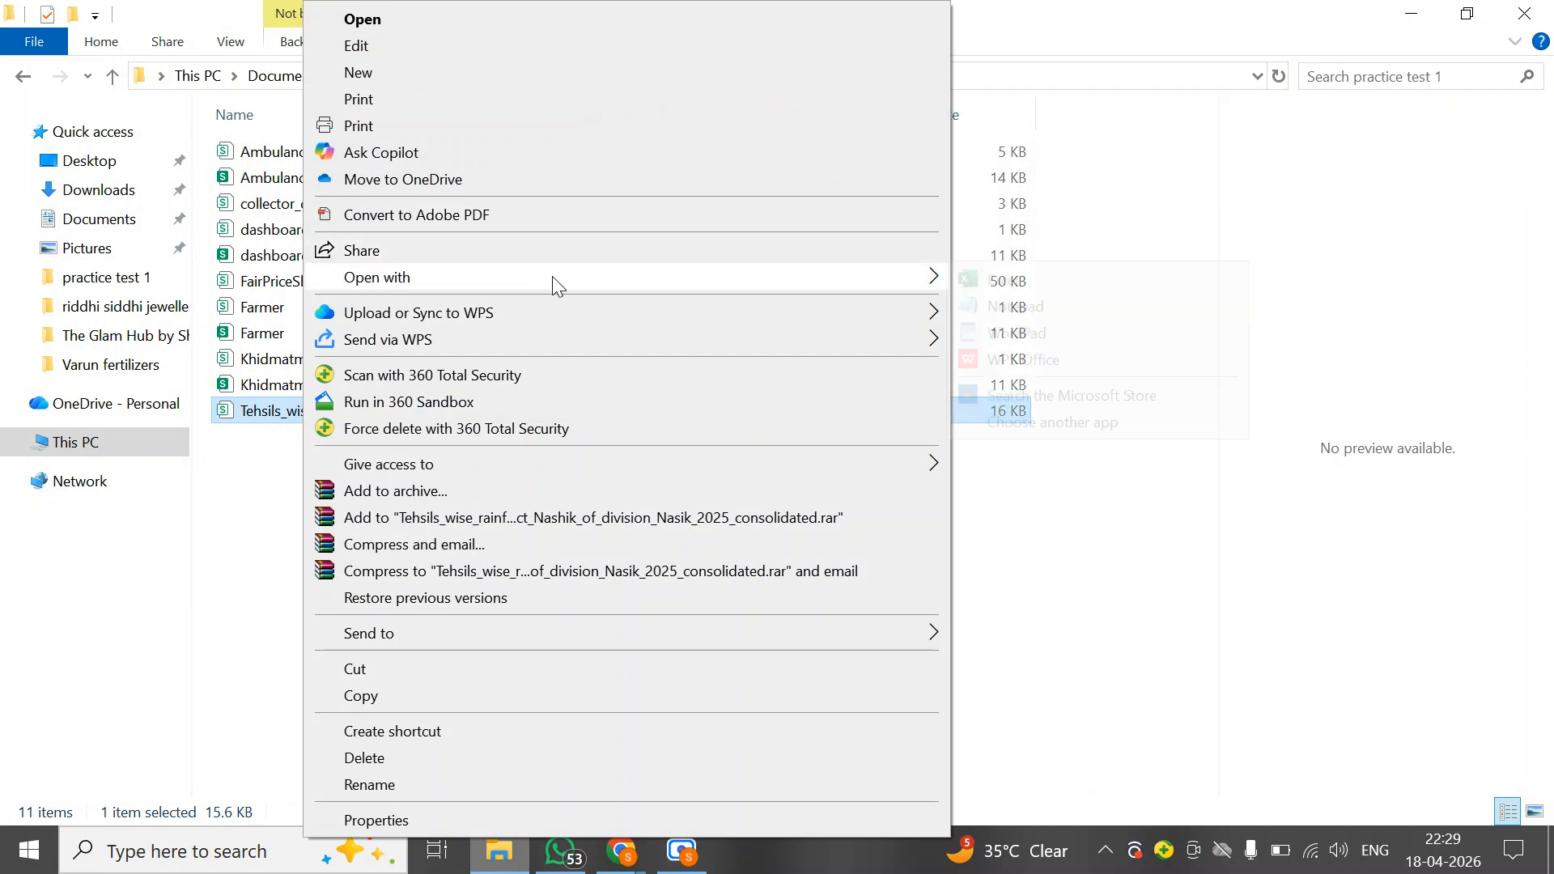
mouse_move(762, 275)
left_click(983, 279)
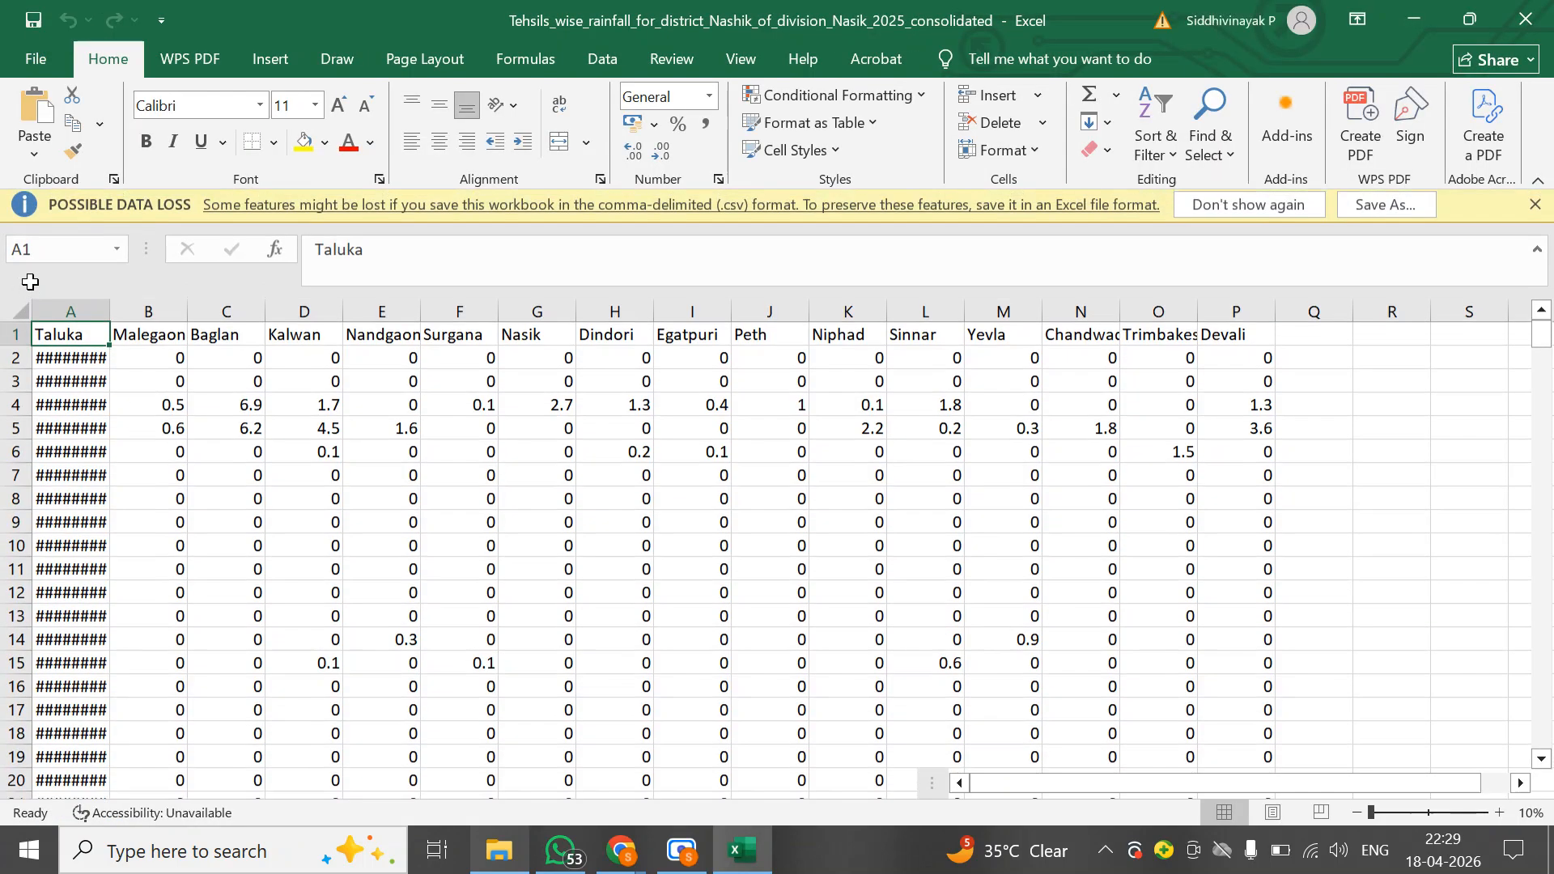
Select the whole sheet and set the row height to 20
left_click(22, 316)
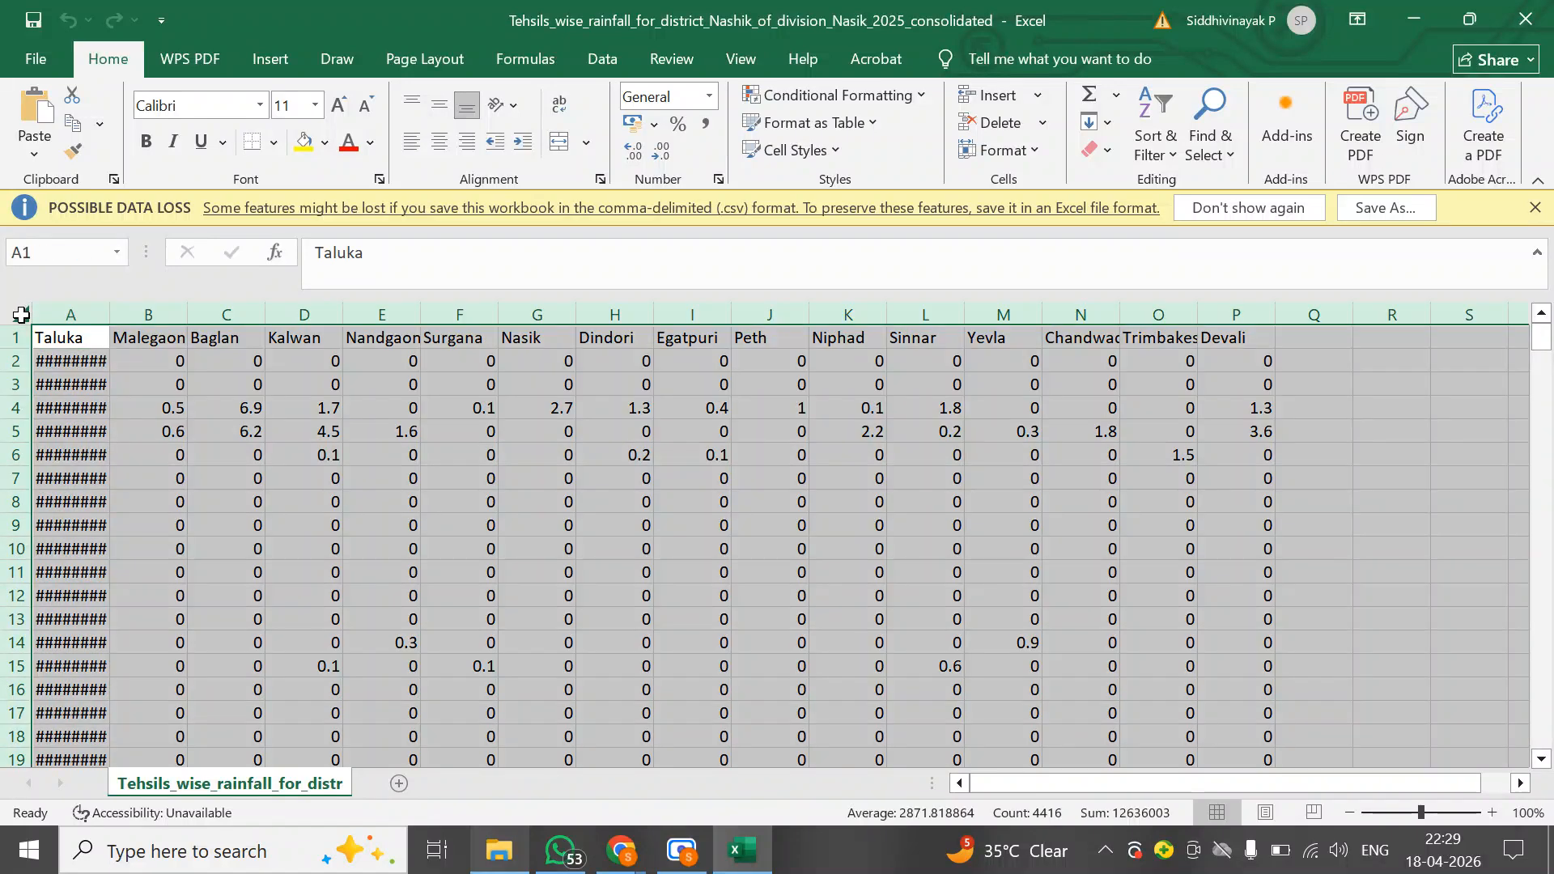
right_click(21, 314)
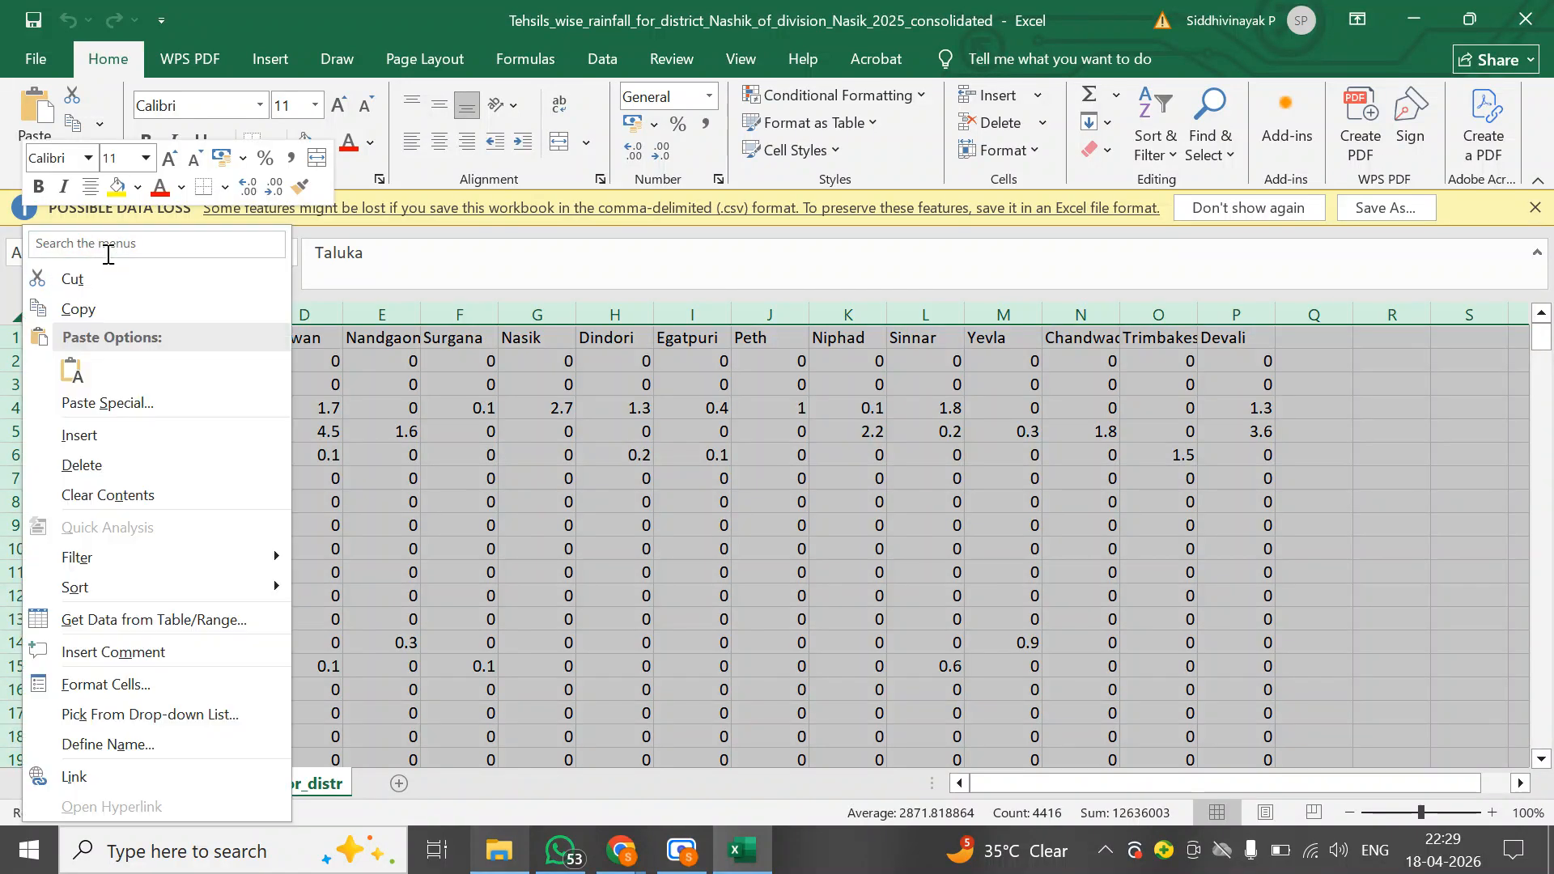
left_click(106, 244)
type("row")
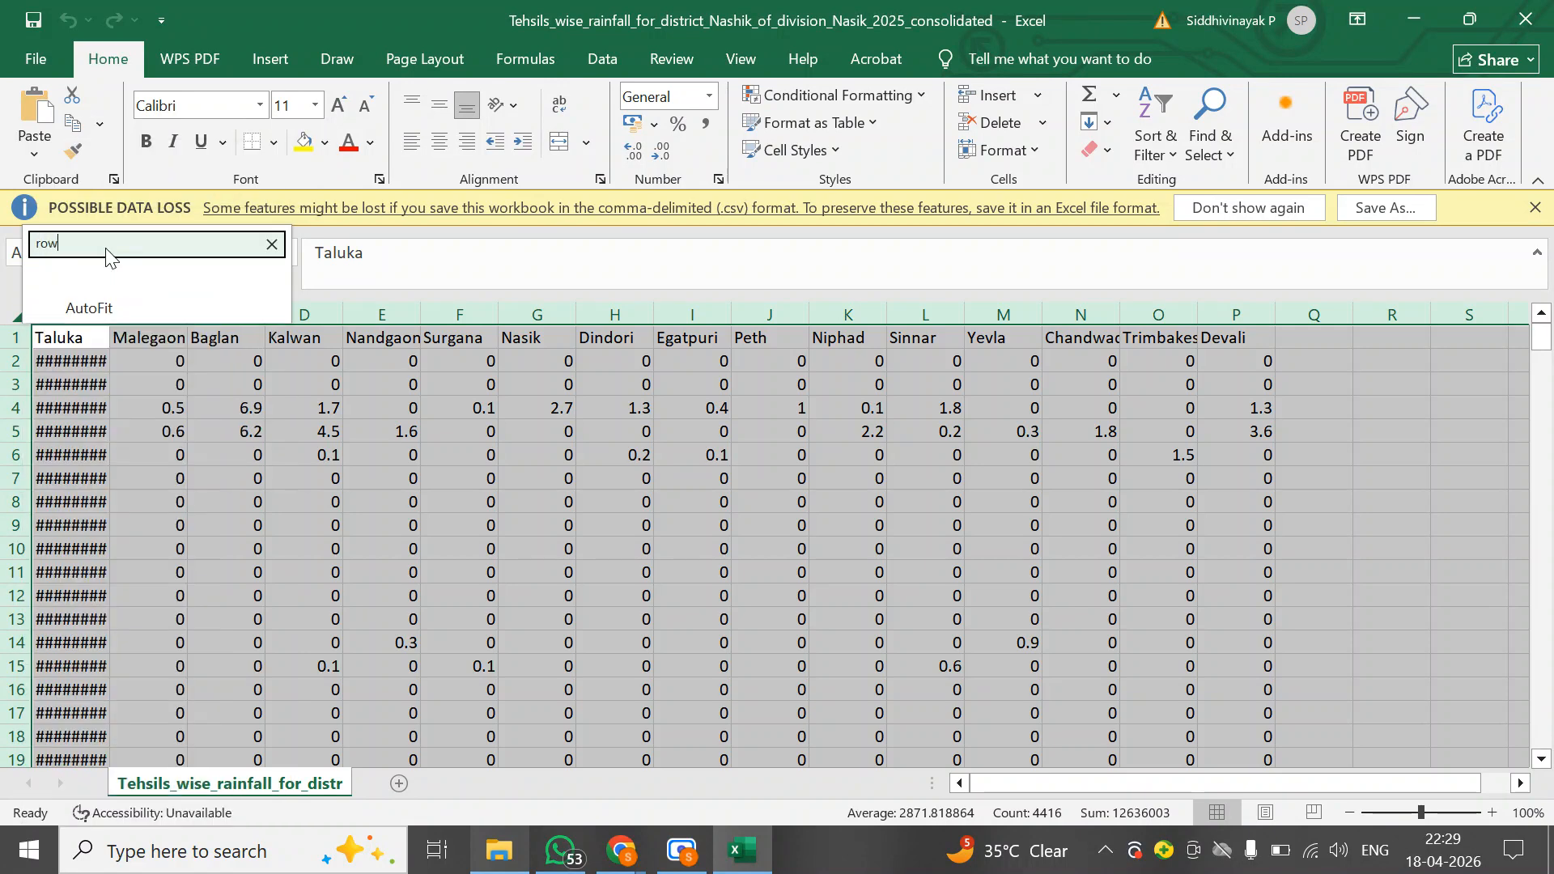
key("Down")
key("Return")
type("20")
key("Return")
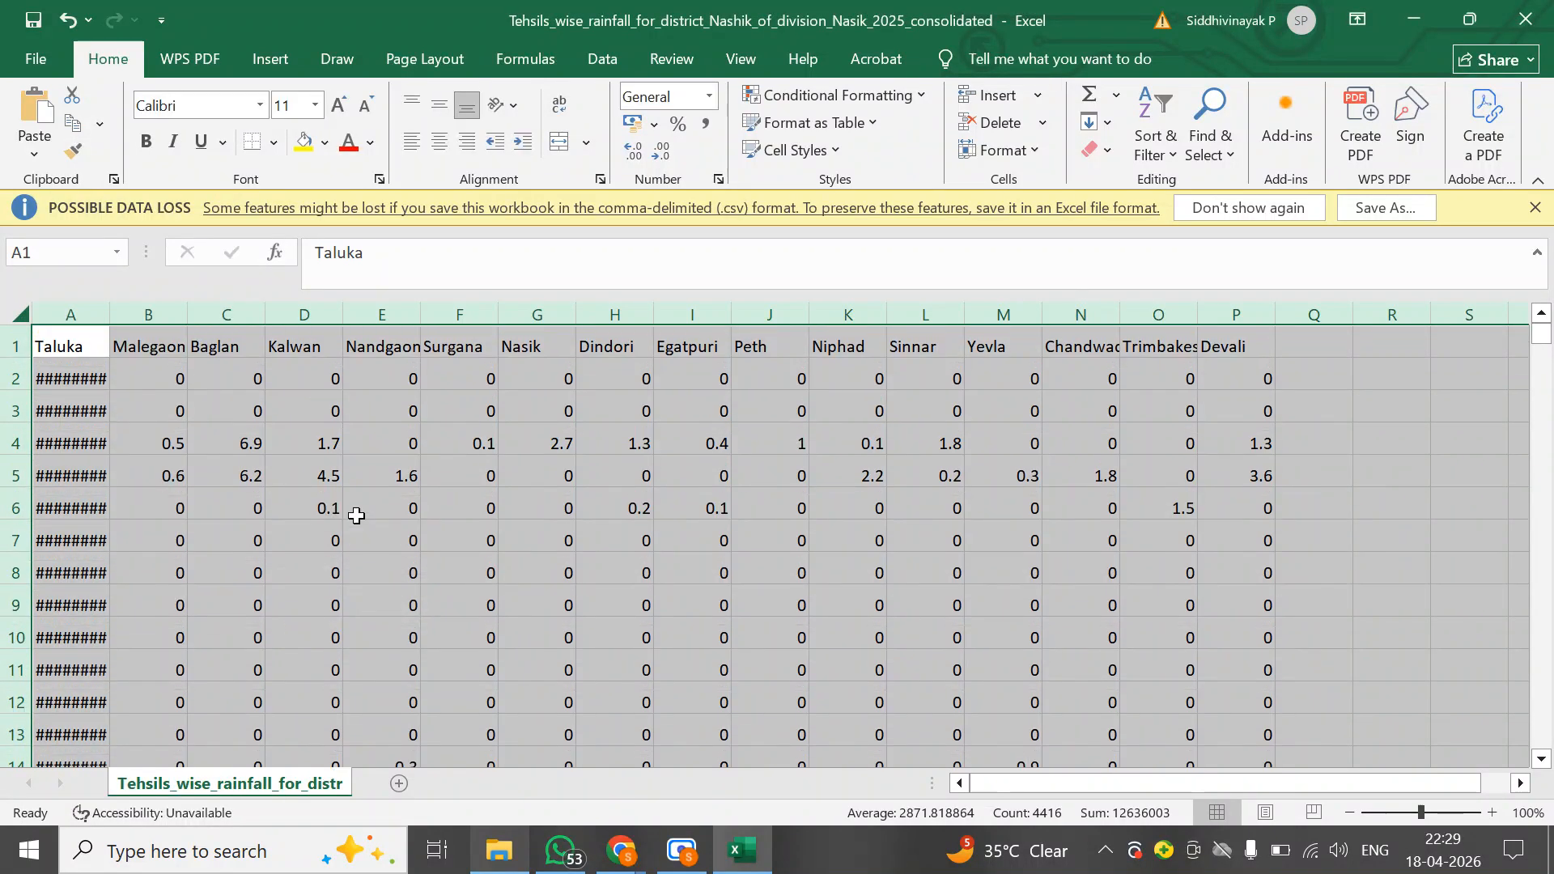
Set the column width of the whole sheet to 25
right_click(20, 312)
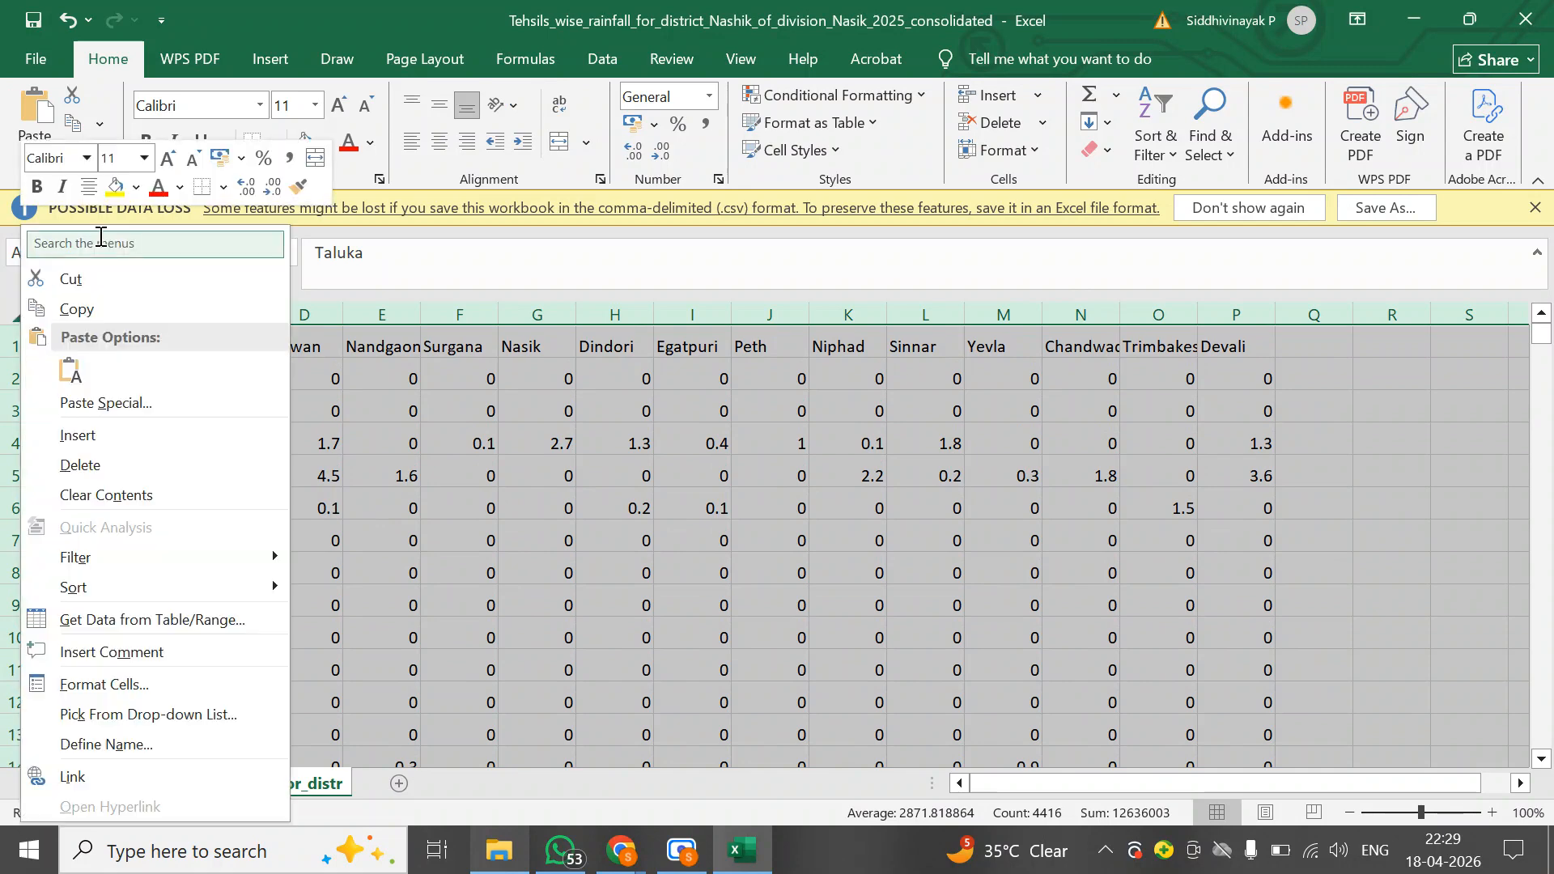
type("colu")
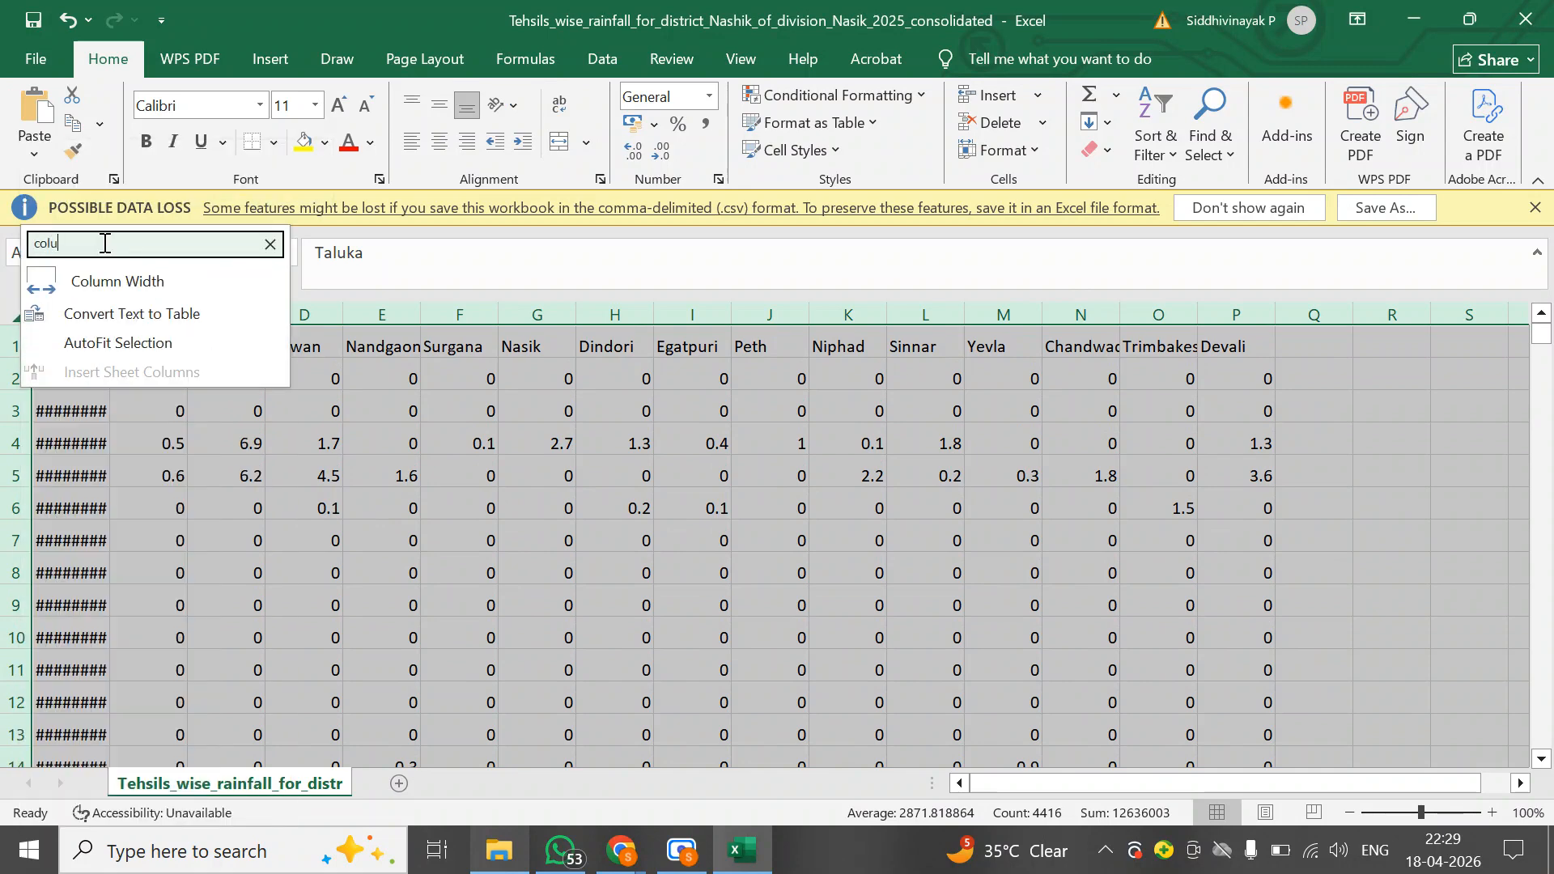
key("Return")
type("2")
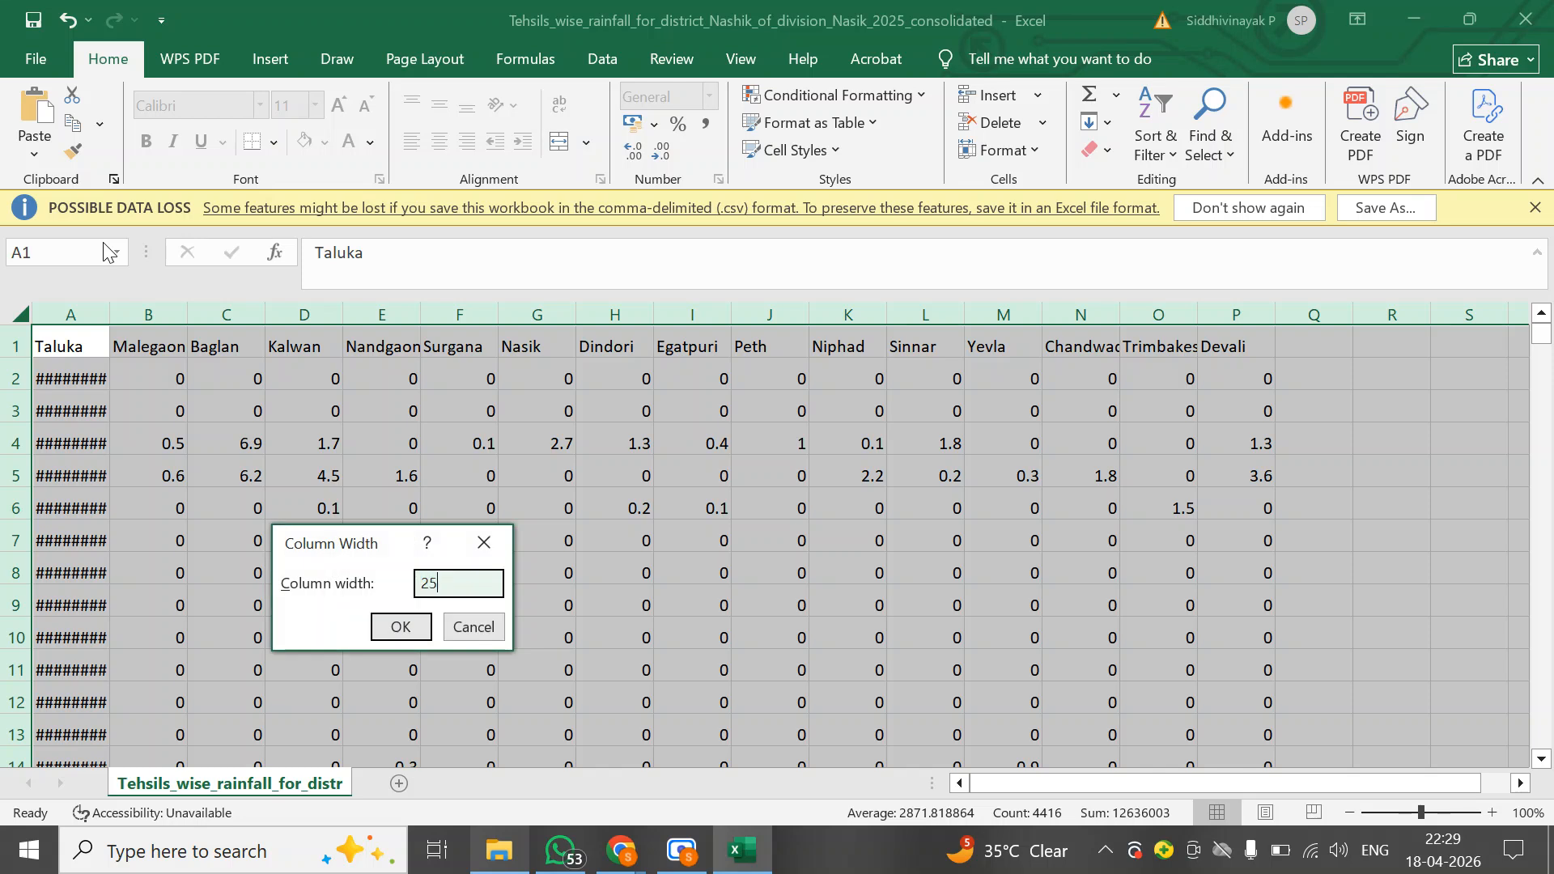
type("5")
key("Return")
Center every cell horizontally and vertically and apply All Borders to the whole sheet
scroll(659, 535, "right", 10)
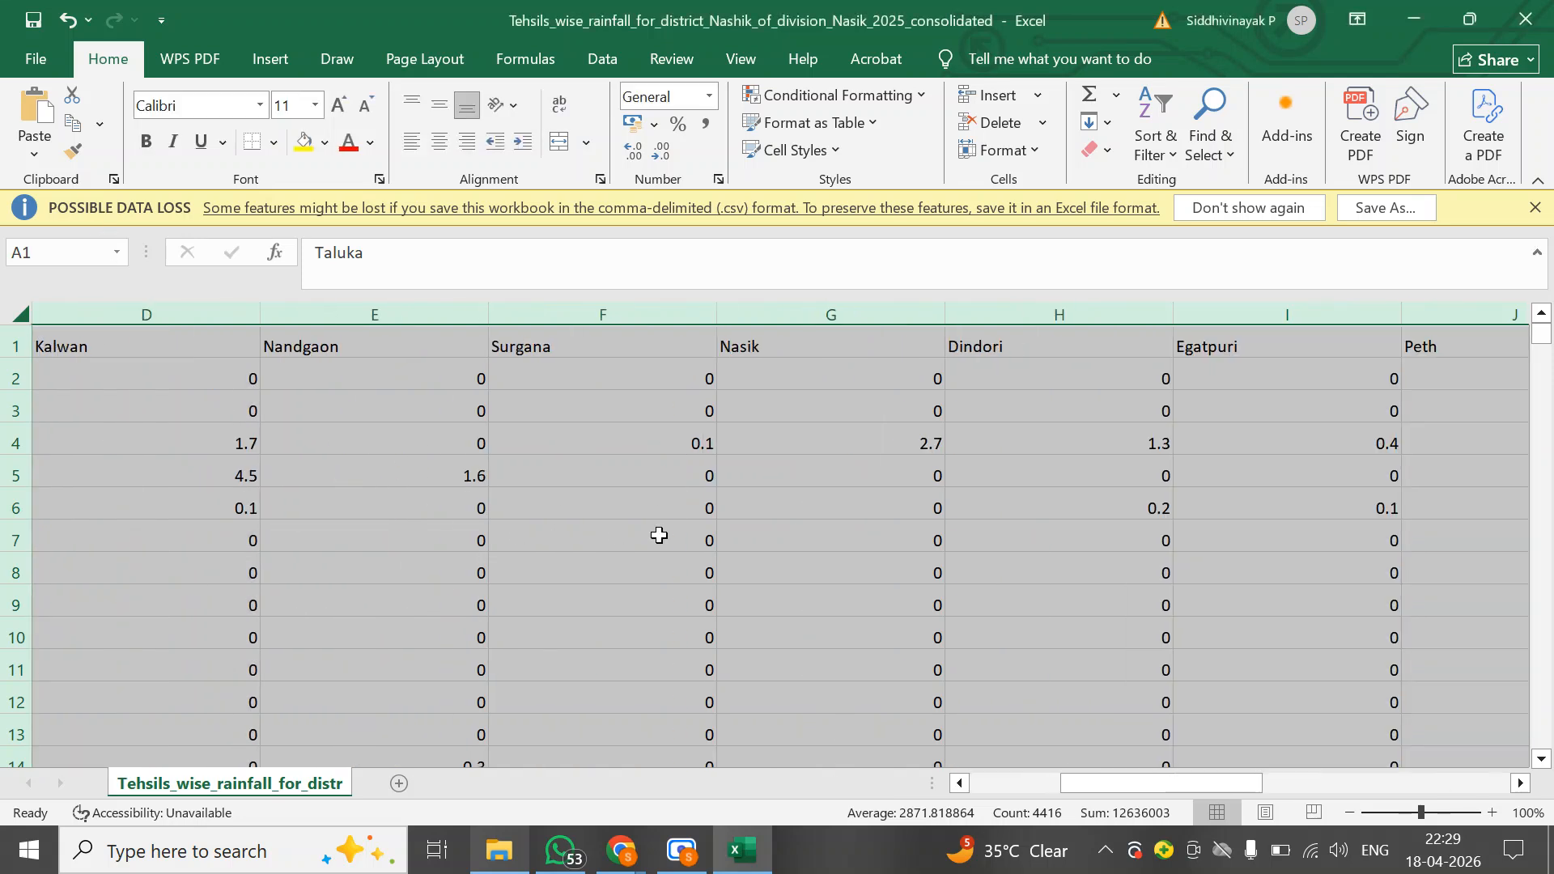
scroll(660, 535, "left", 10)
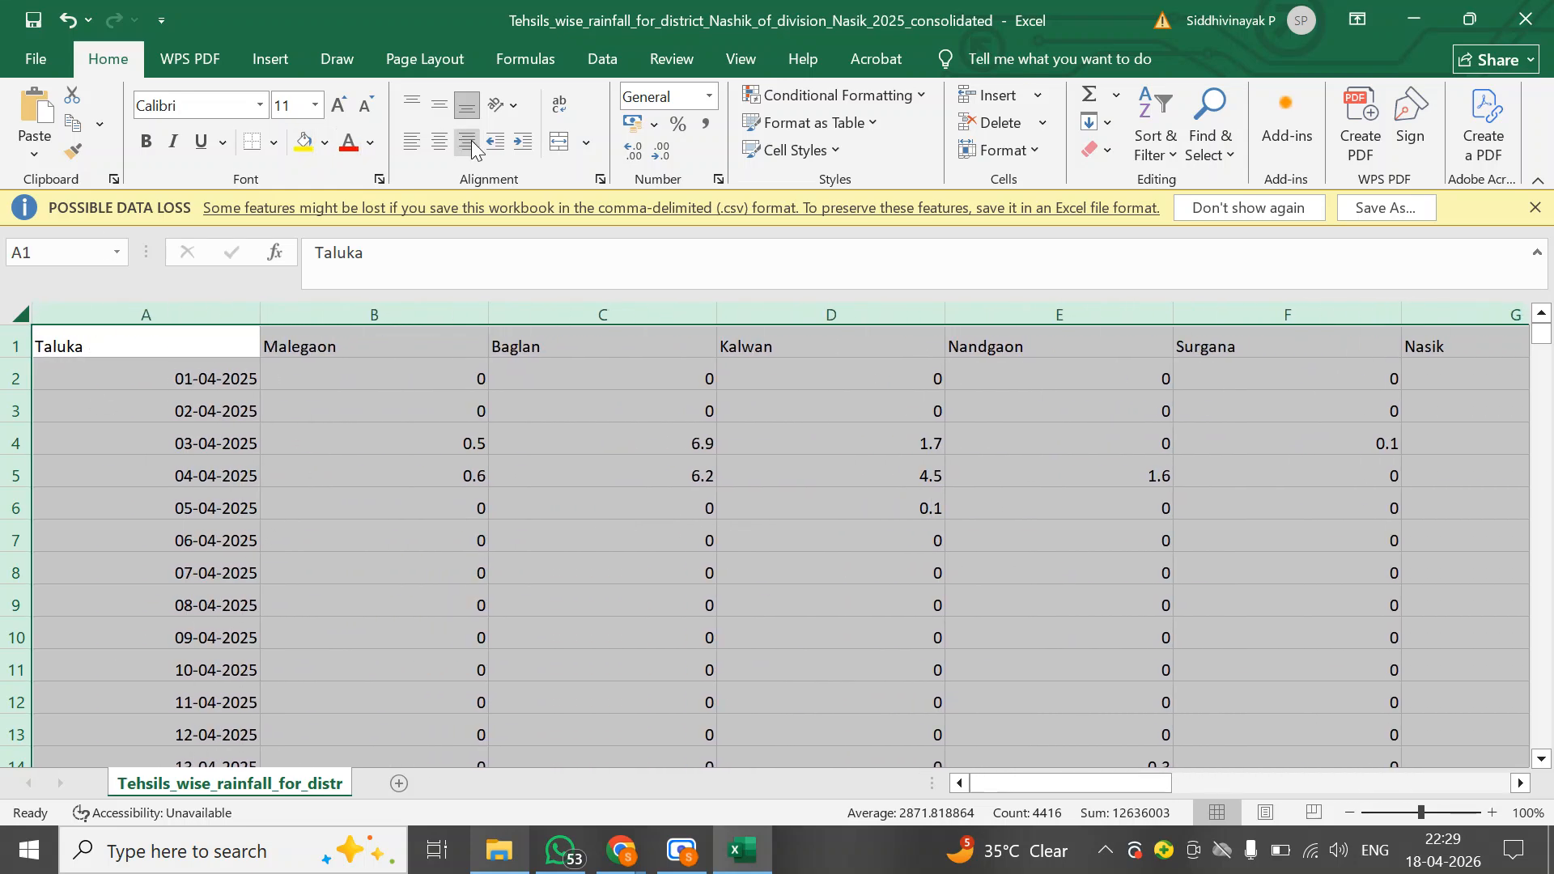
left_click(438, 143)
left_click(444, 99)
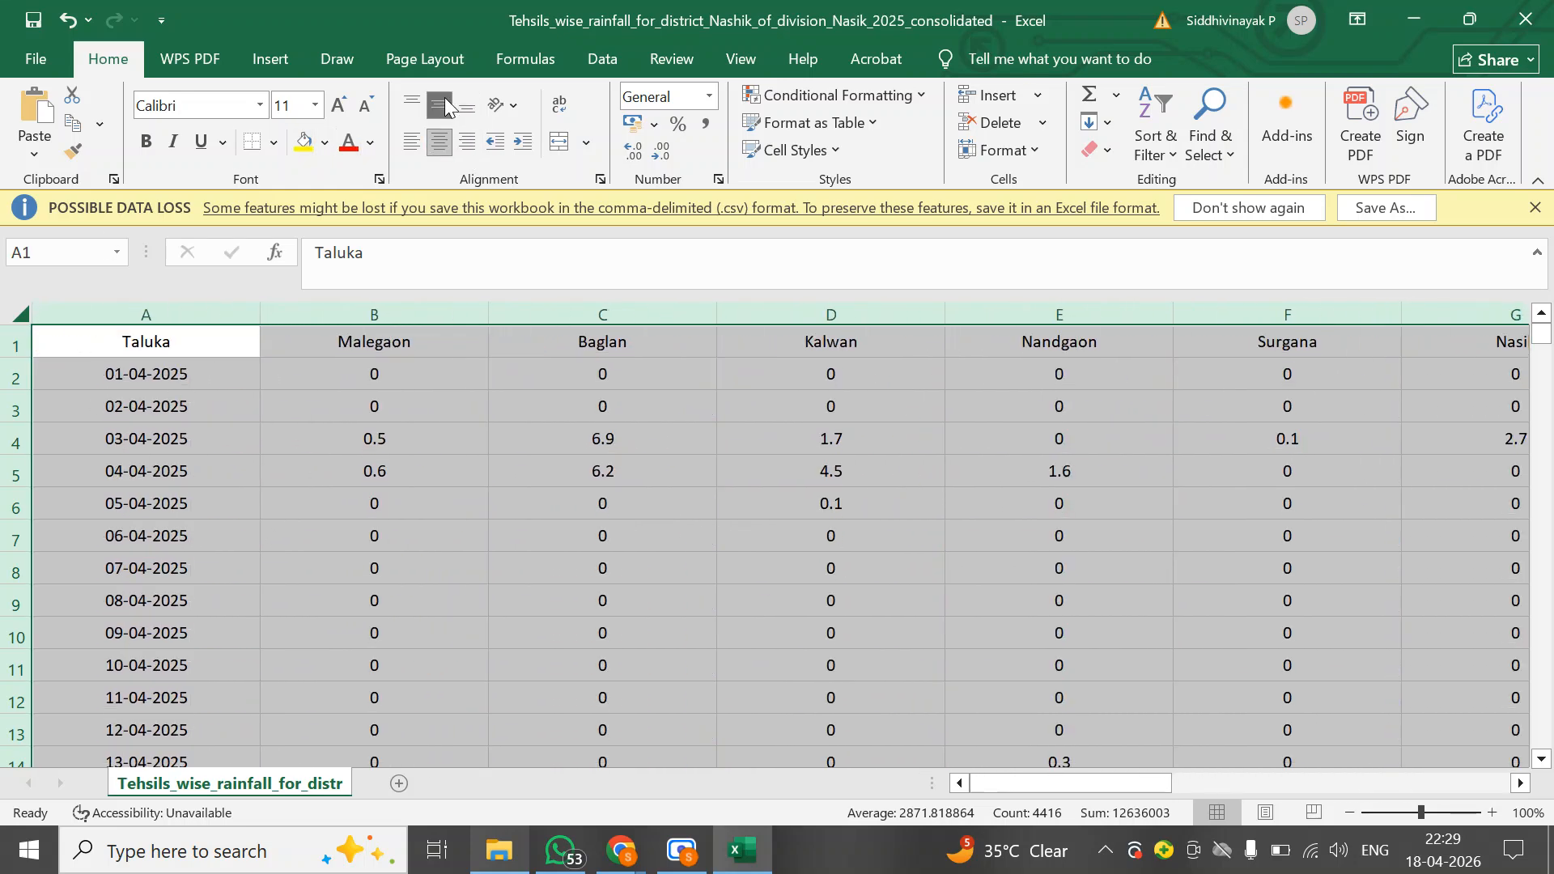
left_click(273, 143)
left_click(319, 358)
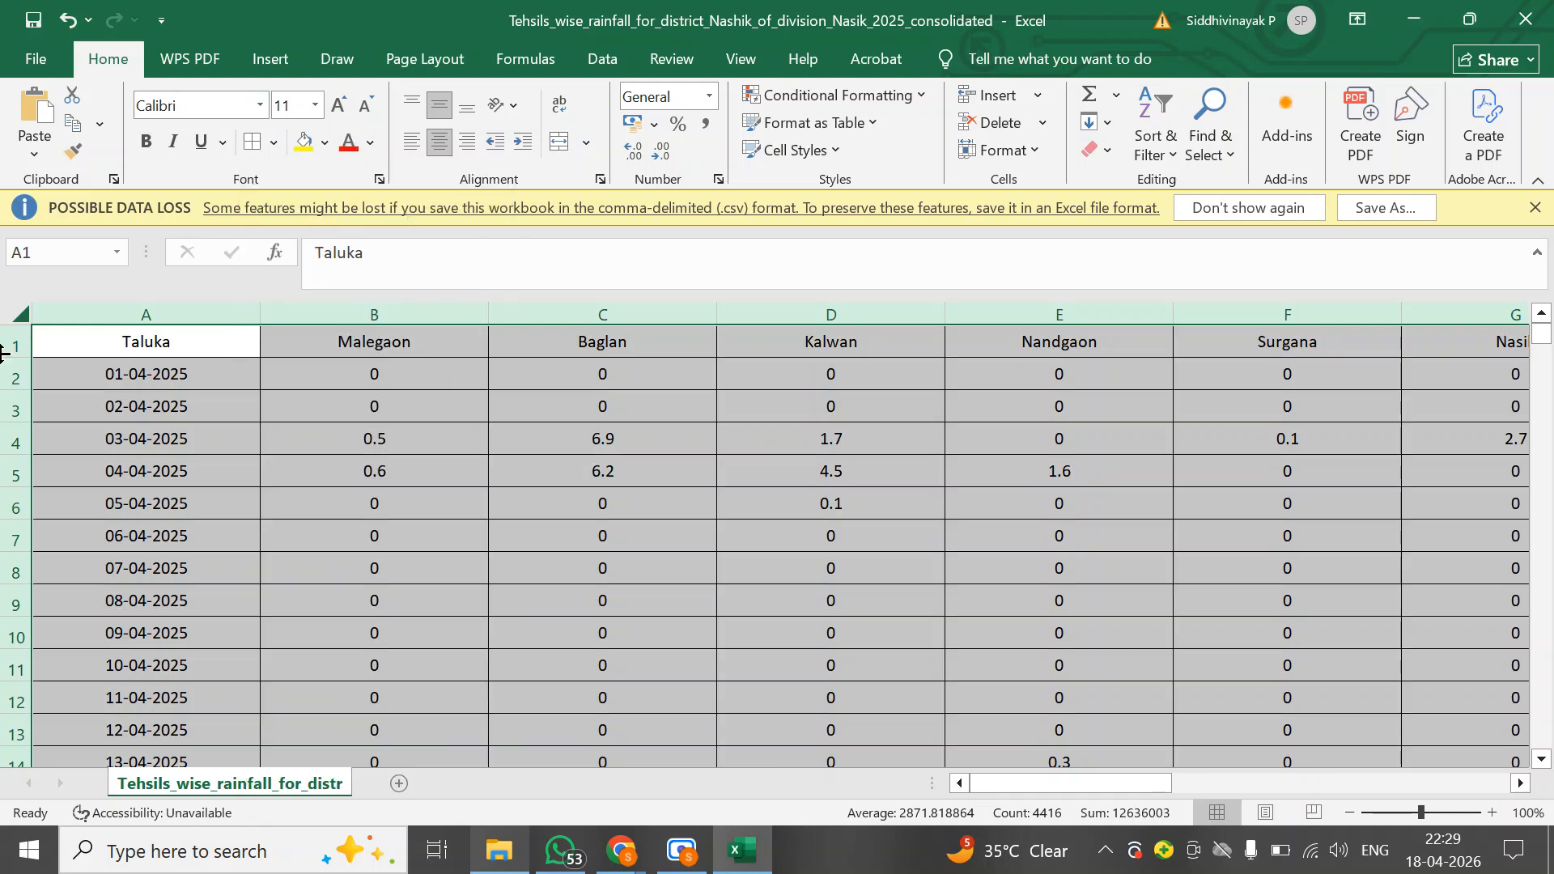
Make the header row bold, italic and underlined, and give it a light gold fill
left_click(21, 346)
left_click(149, 144)
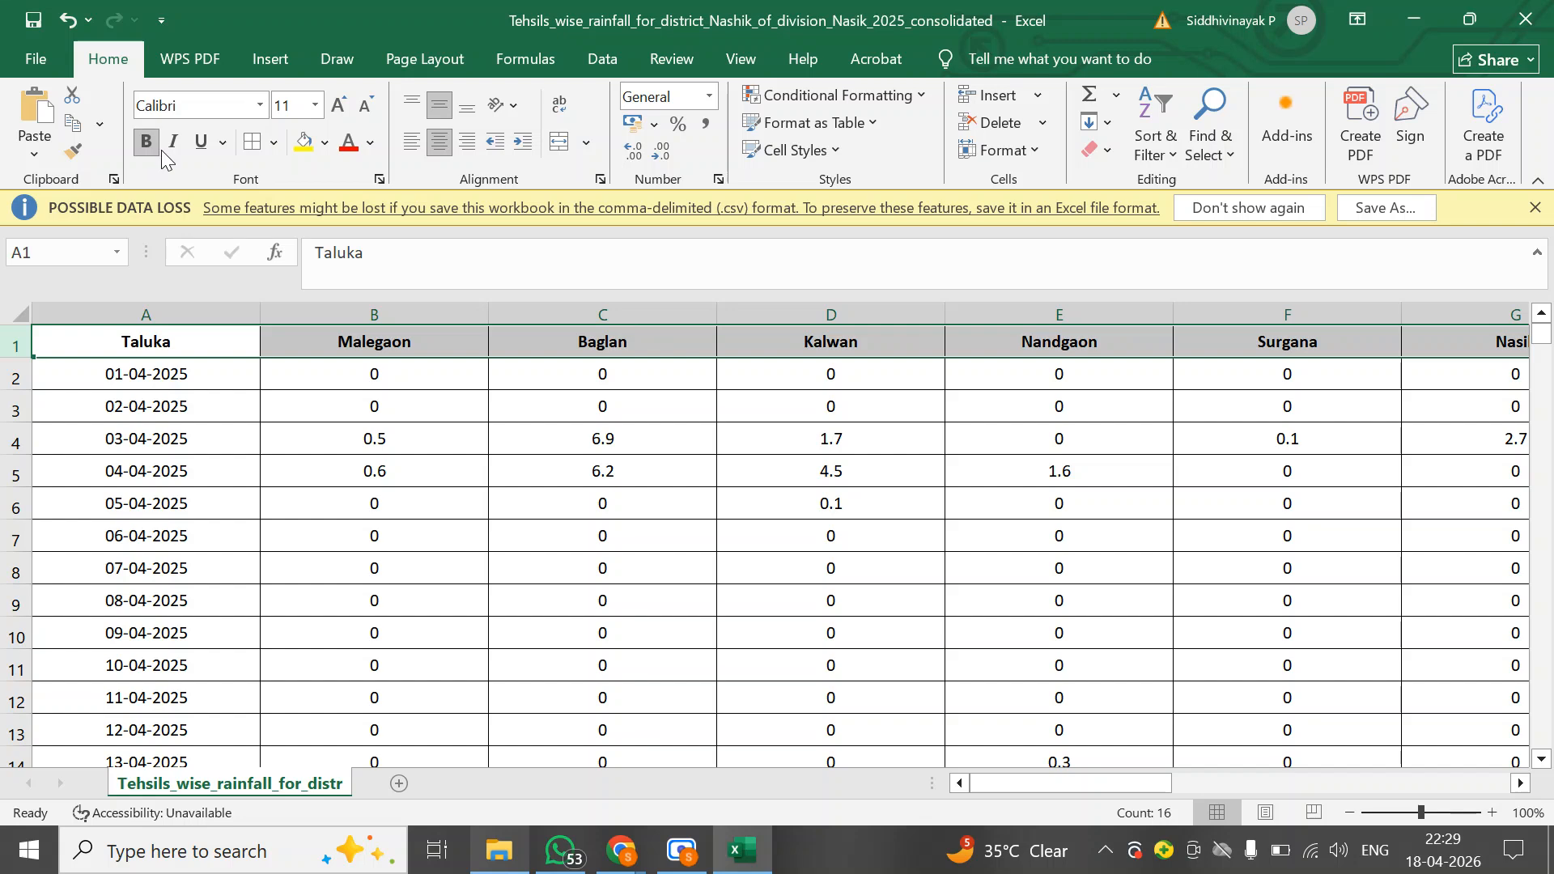
left_click(169, 145)
left_click(200, 143)
left_click(325, 142)
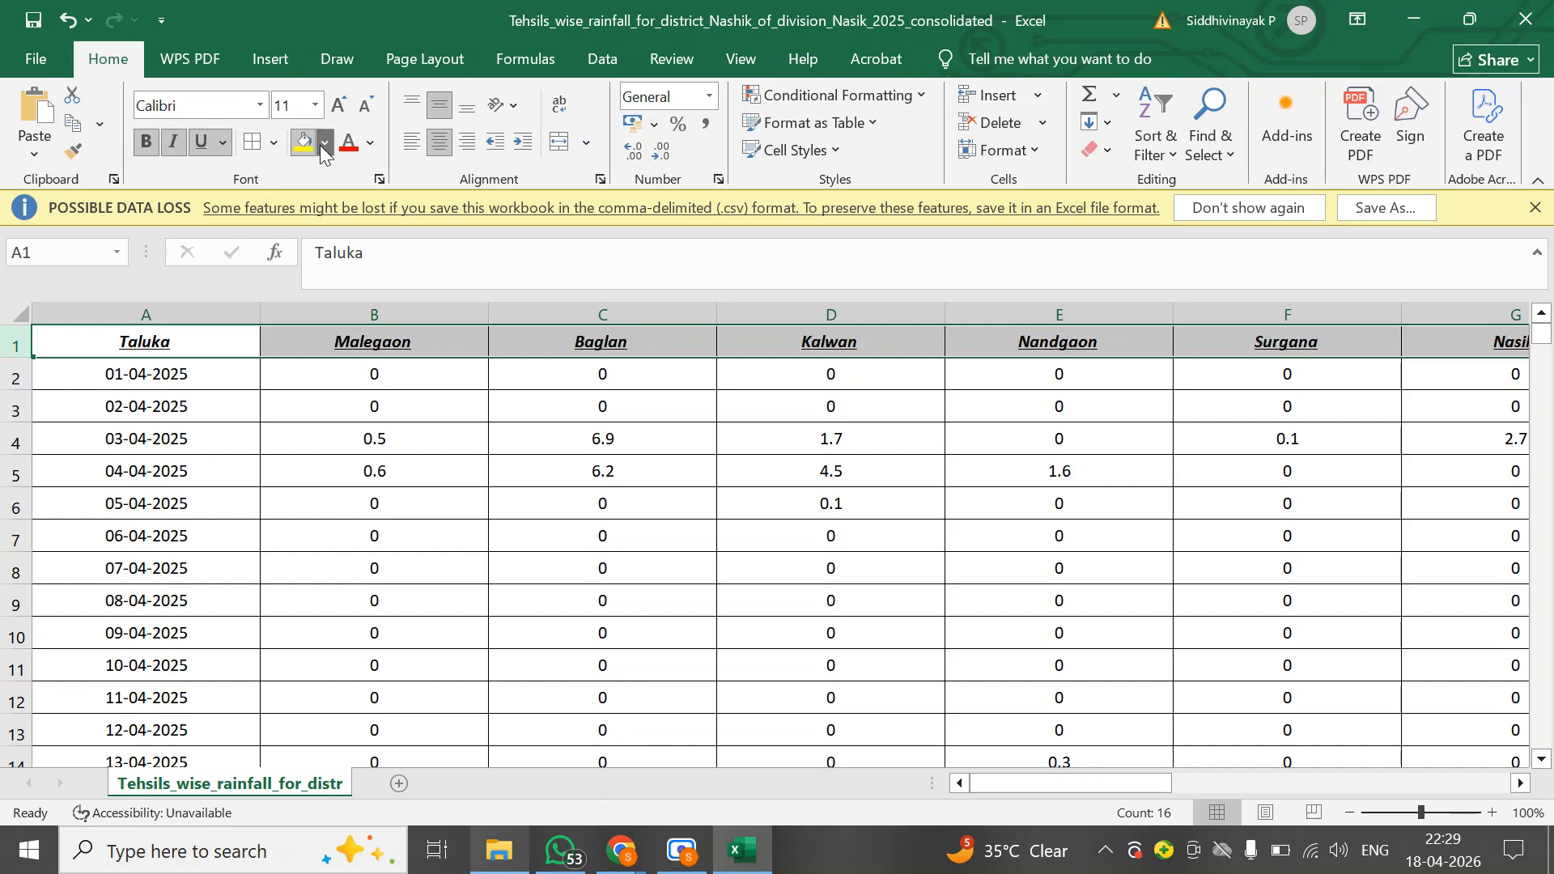
left_click(538, 301)
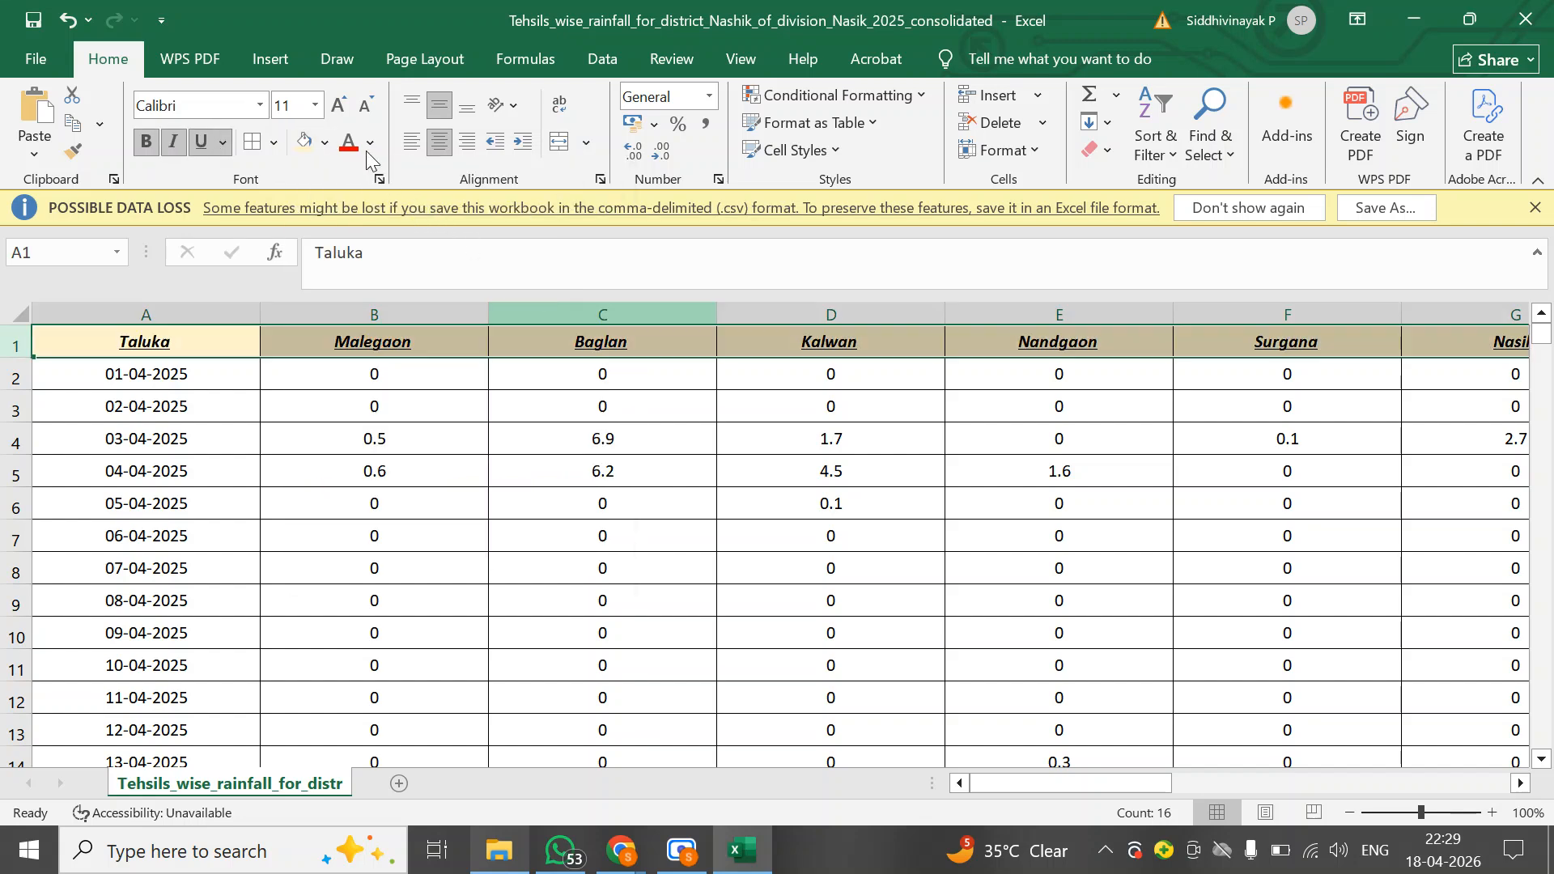
Freeze the top row of the worksheet
left_click(748, 67)
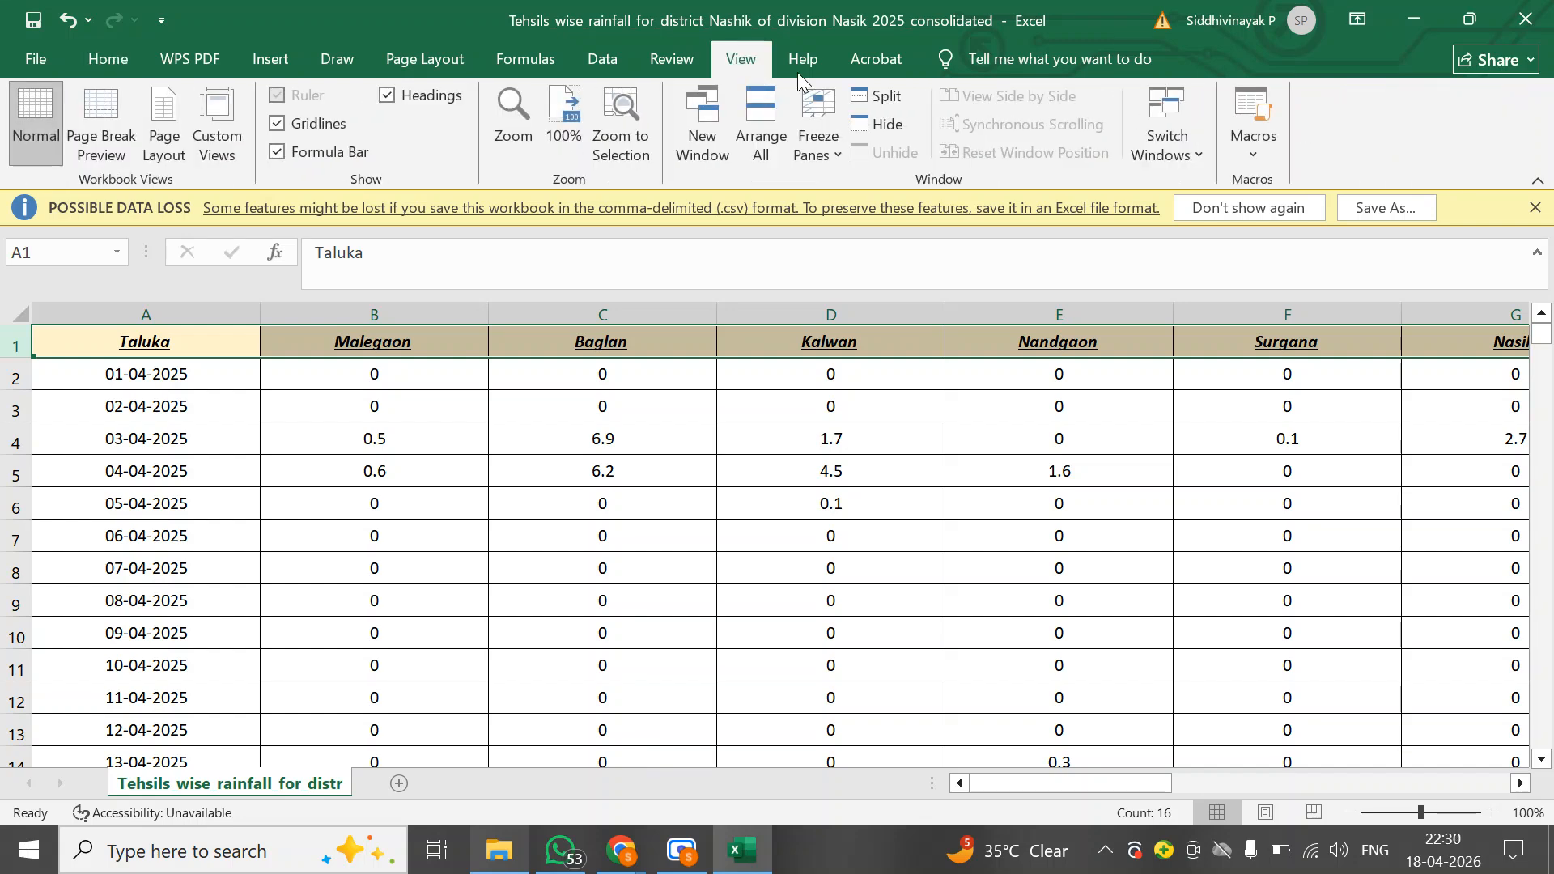
left_click(808, 147)
left_click(896, 251)
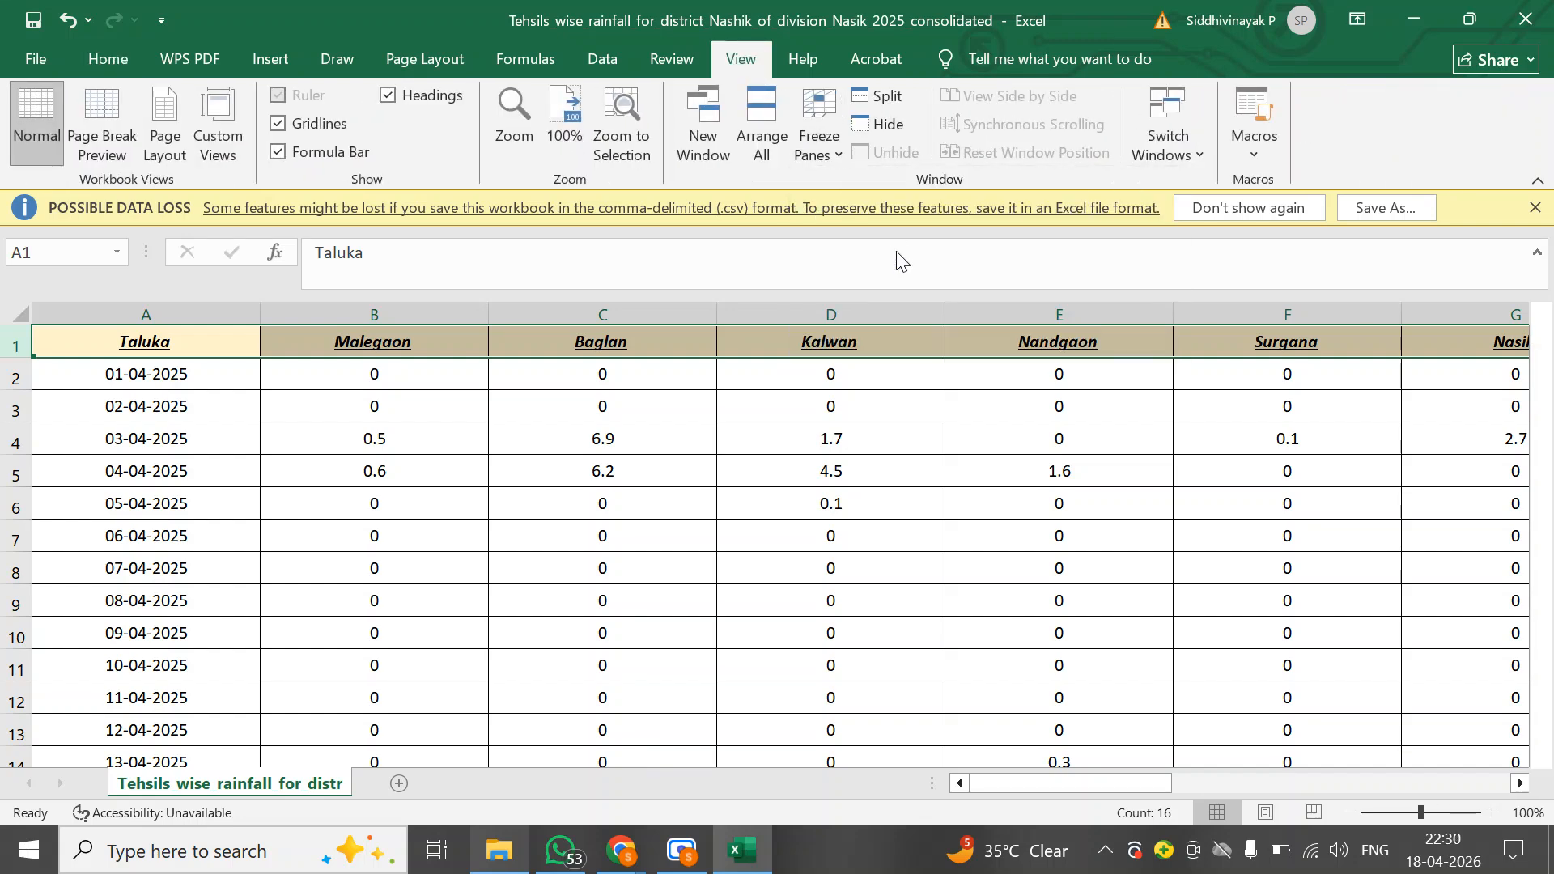
left_click(81, 407)
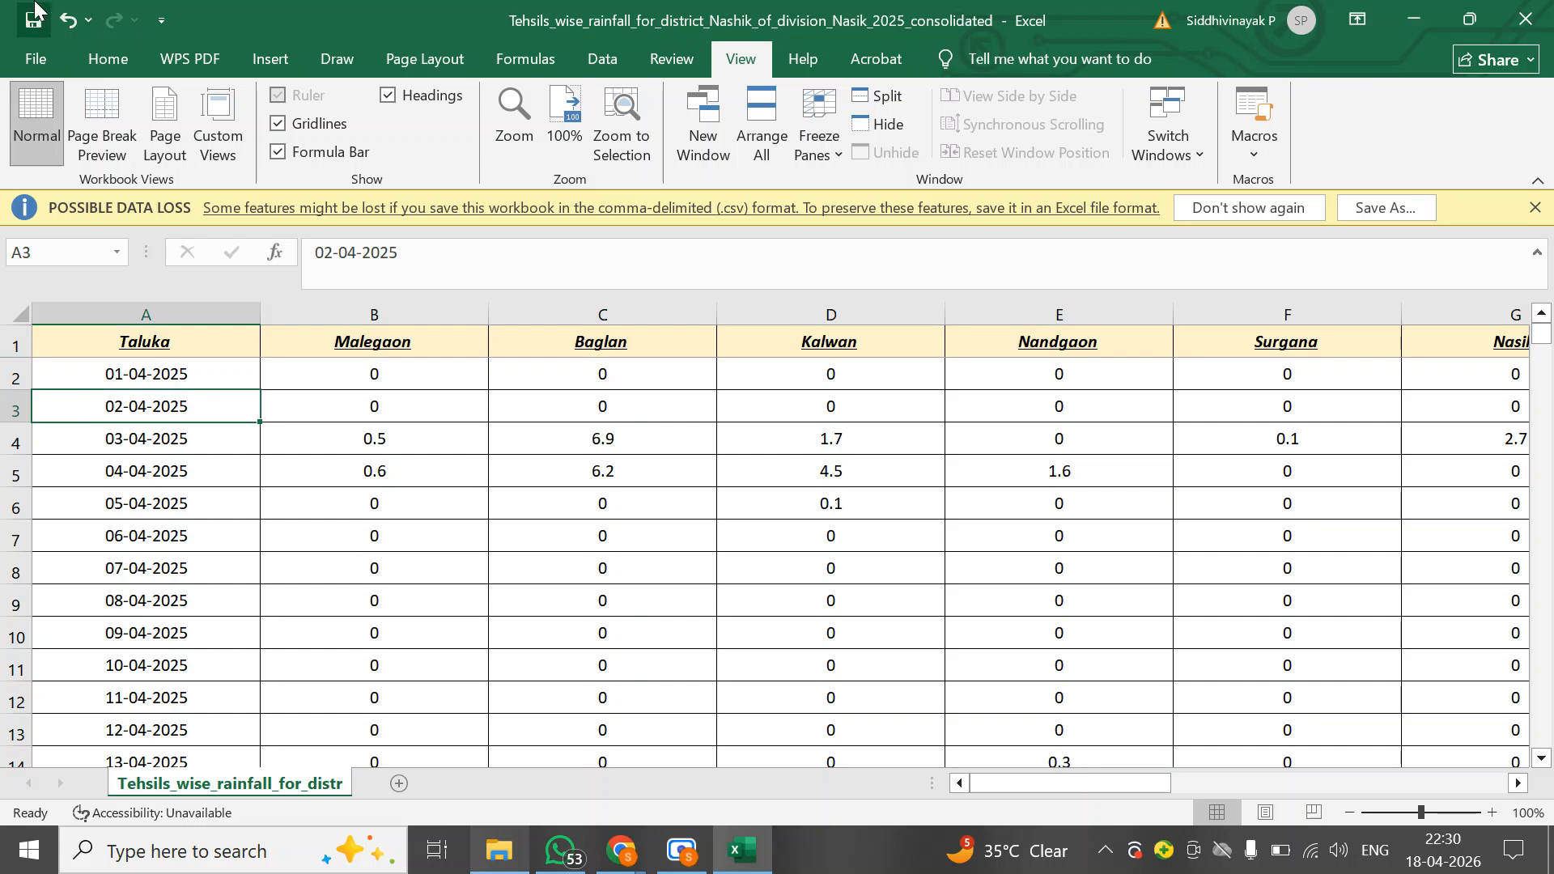
Save the workbook as an Excel Workbook in the pari singh > practice test 1 folder and close Excel
left_click(38, 61)
left_click(116, 390)
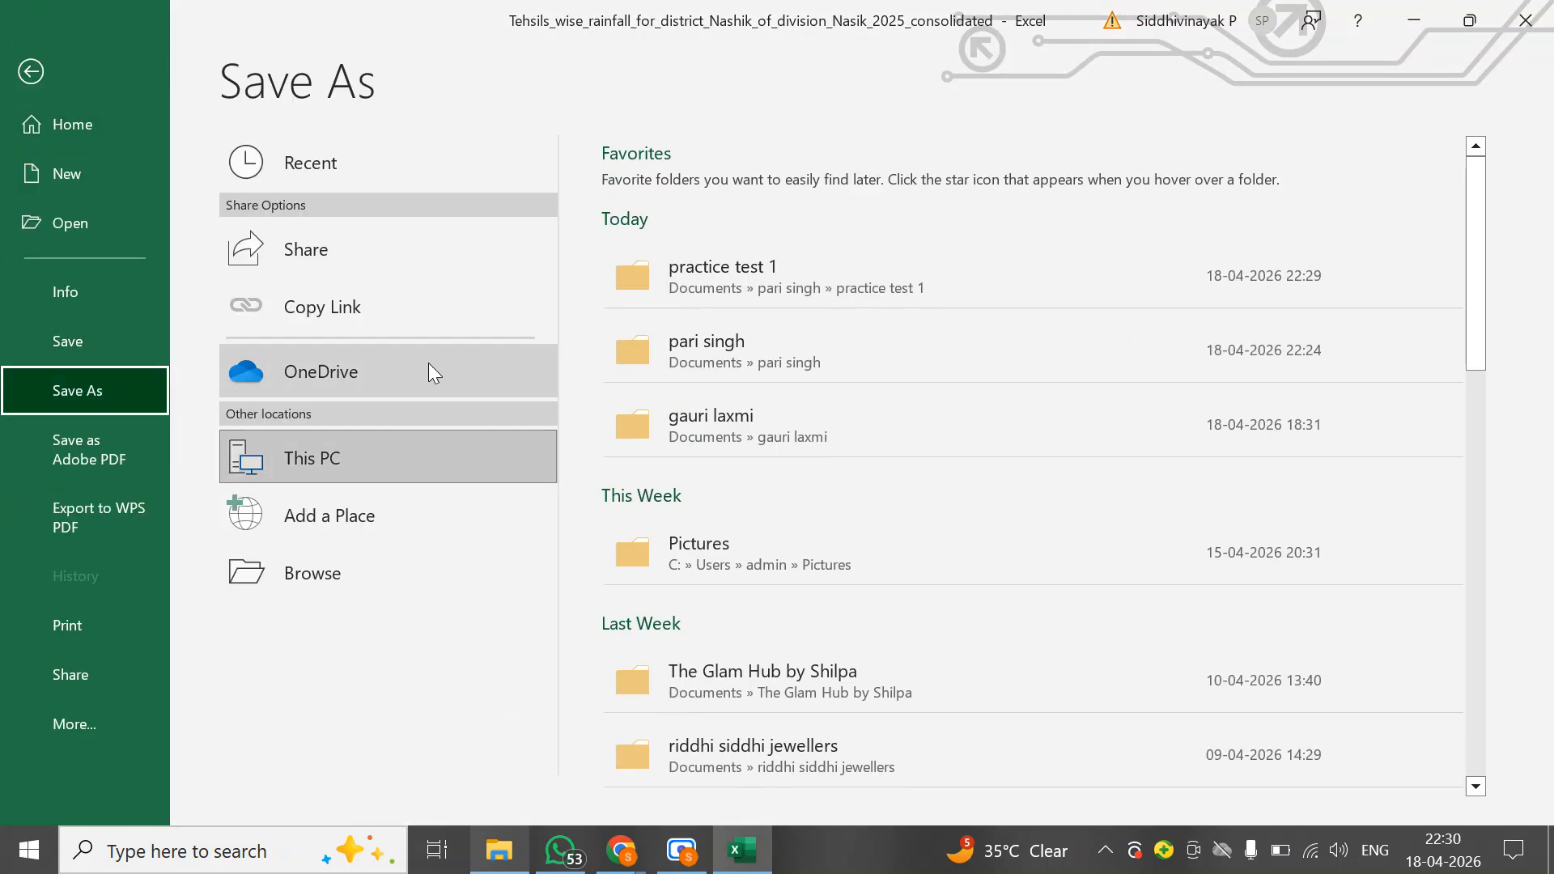
left_click(342, 580)
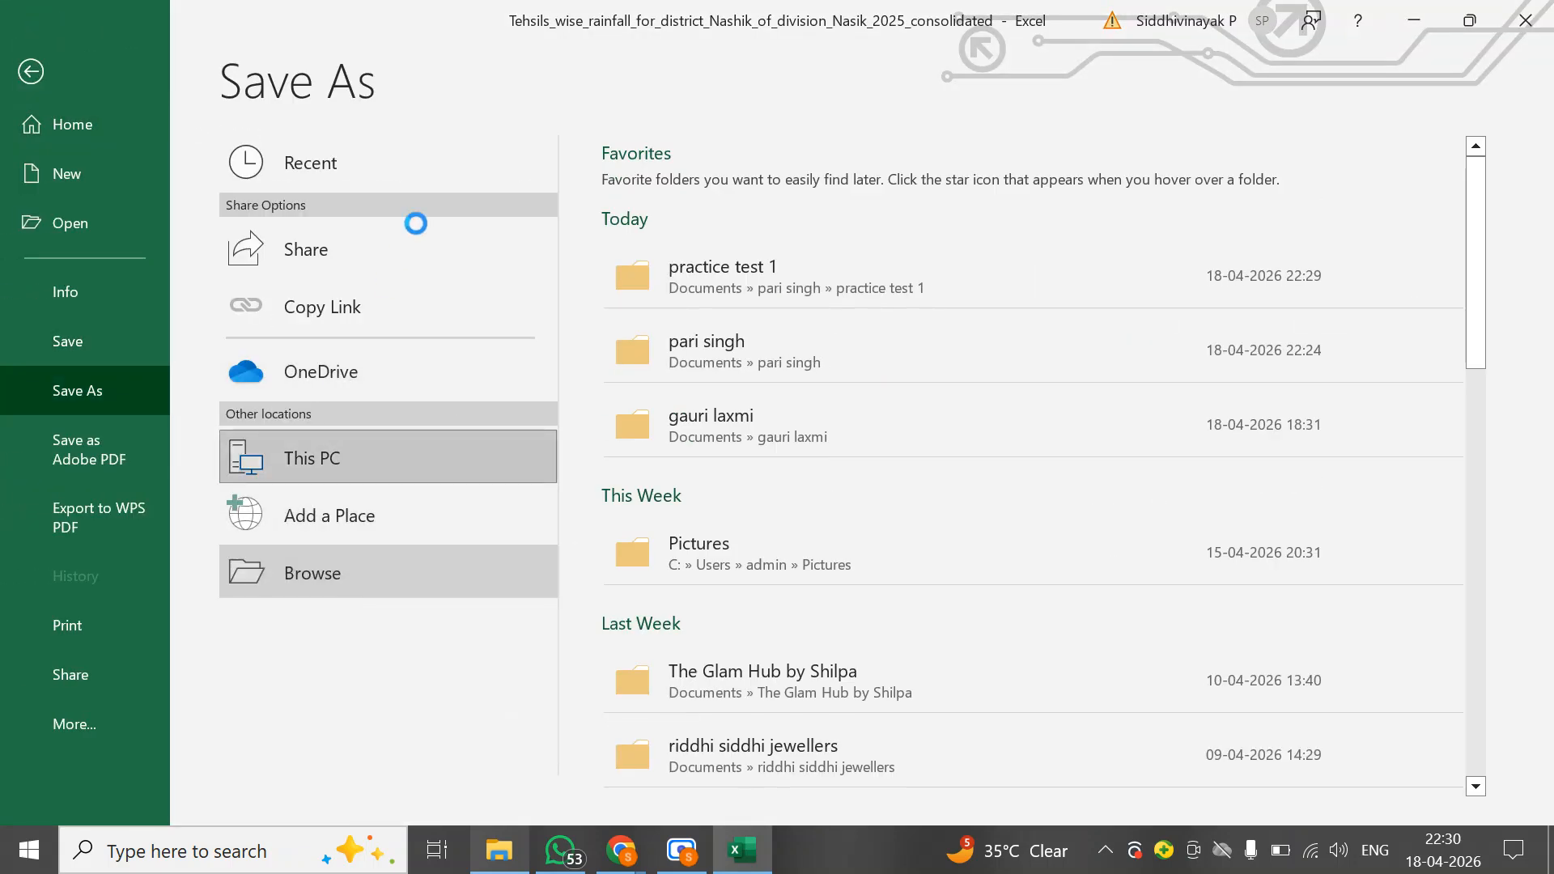
scroll(123, 189, "up", 3)
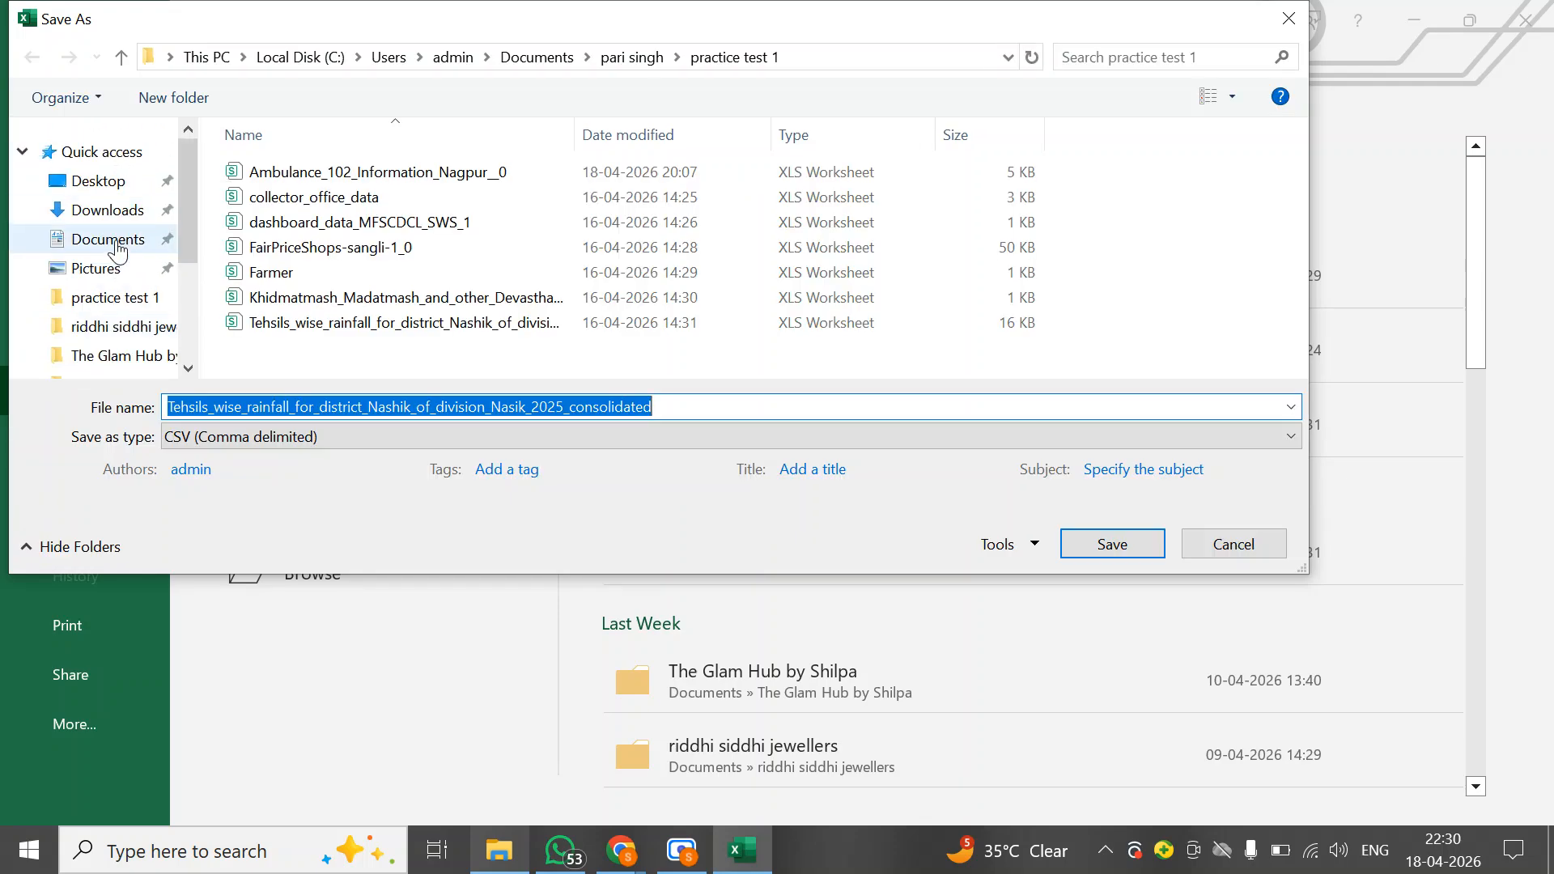
left_click(113, 239)
scroll(381, 267, "down", 15)
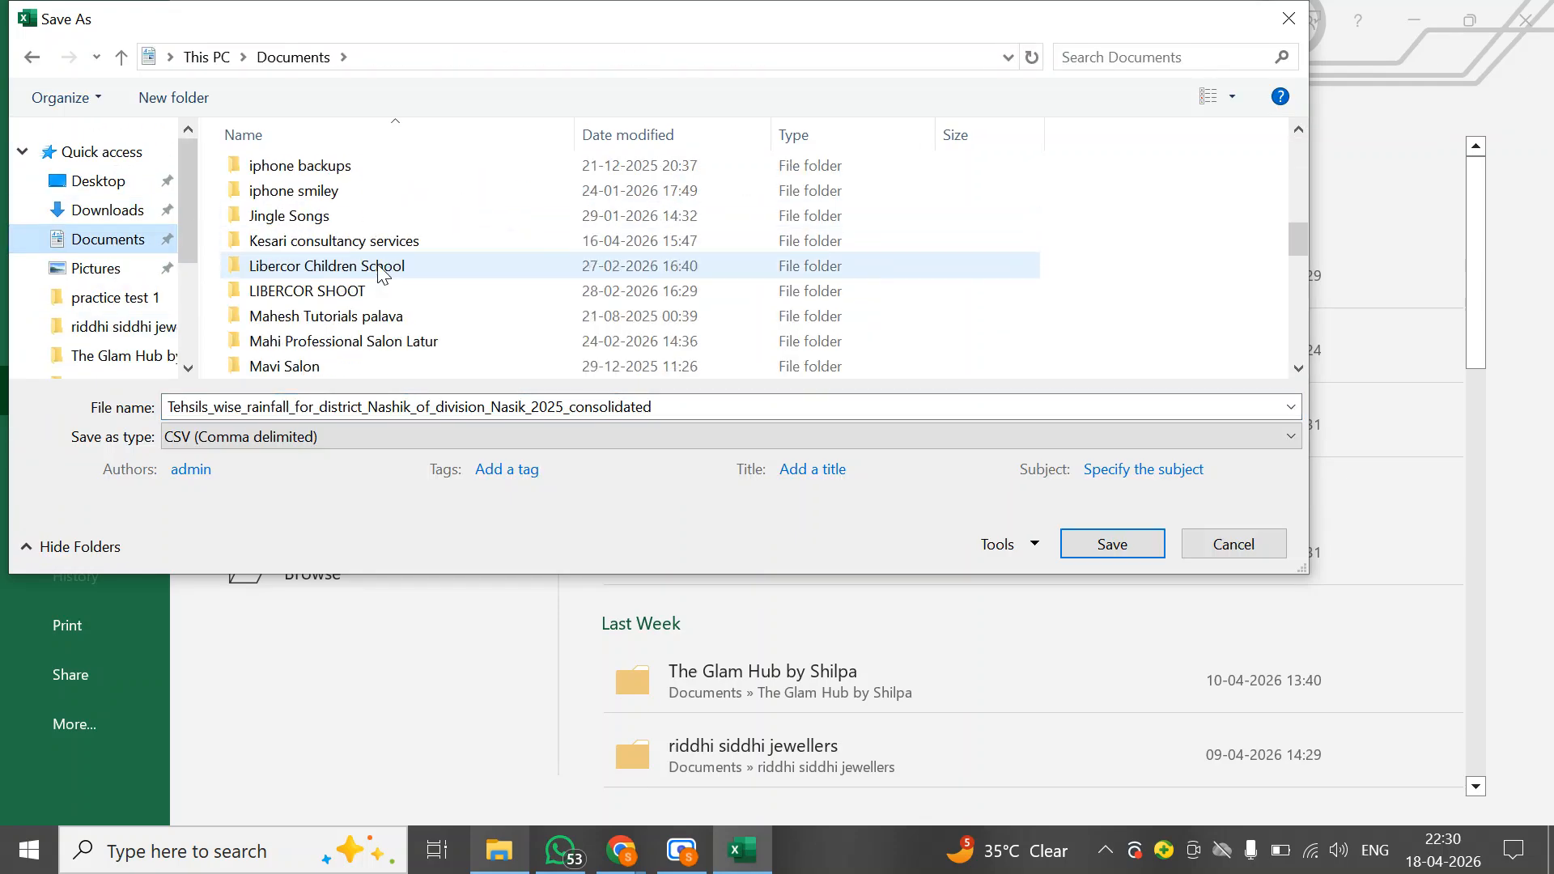
scroll(329, 283, "down", 1)
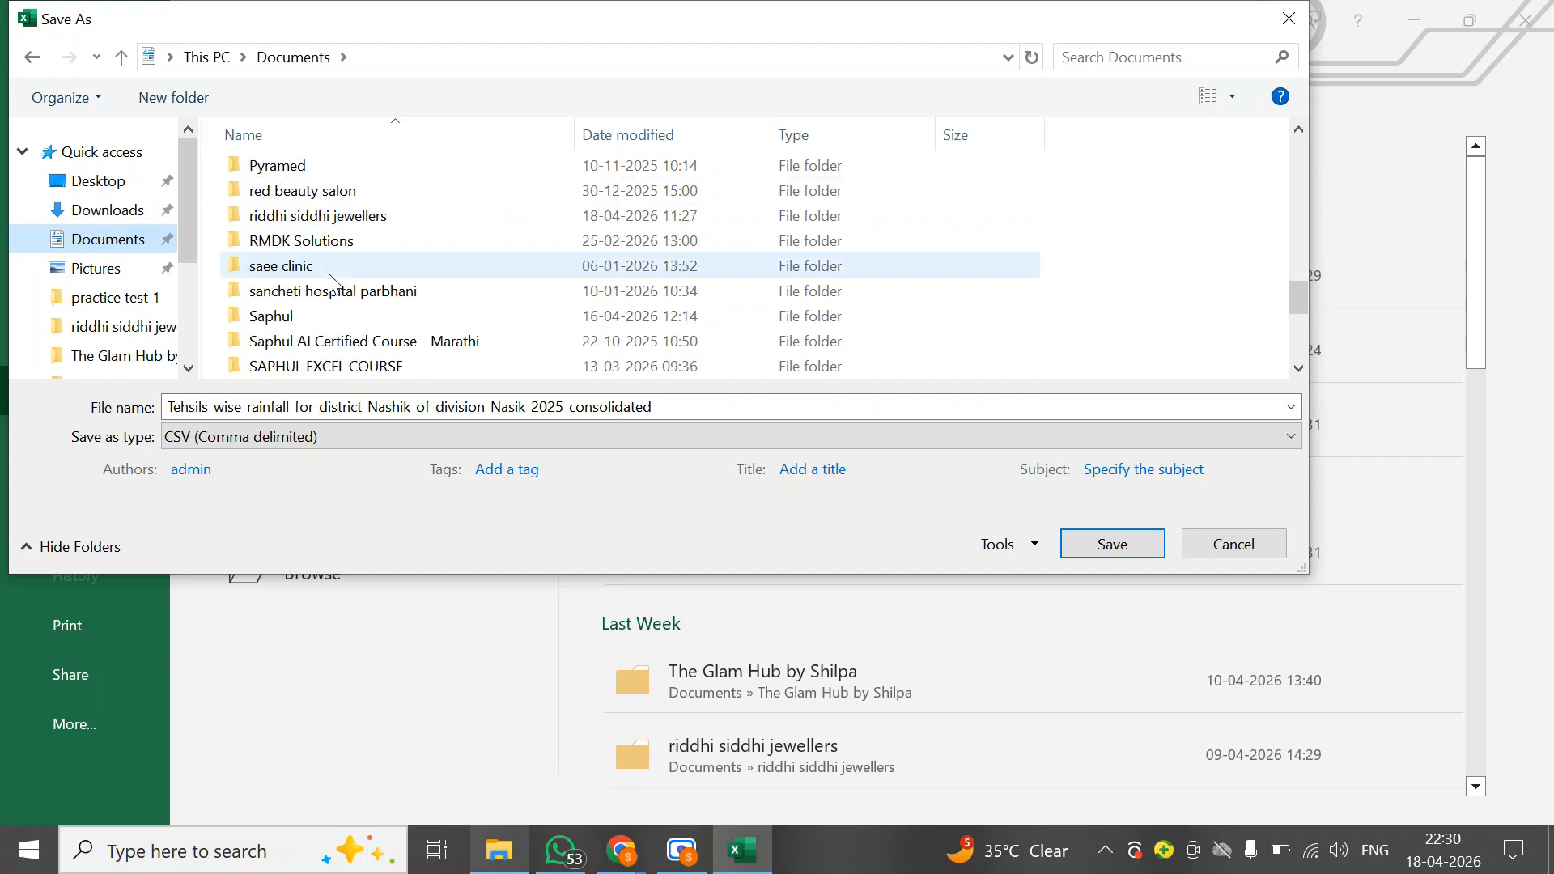
scroll(329, 282, "up", 2)
double_click(267, 212)
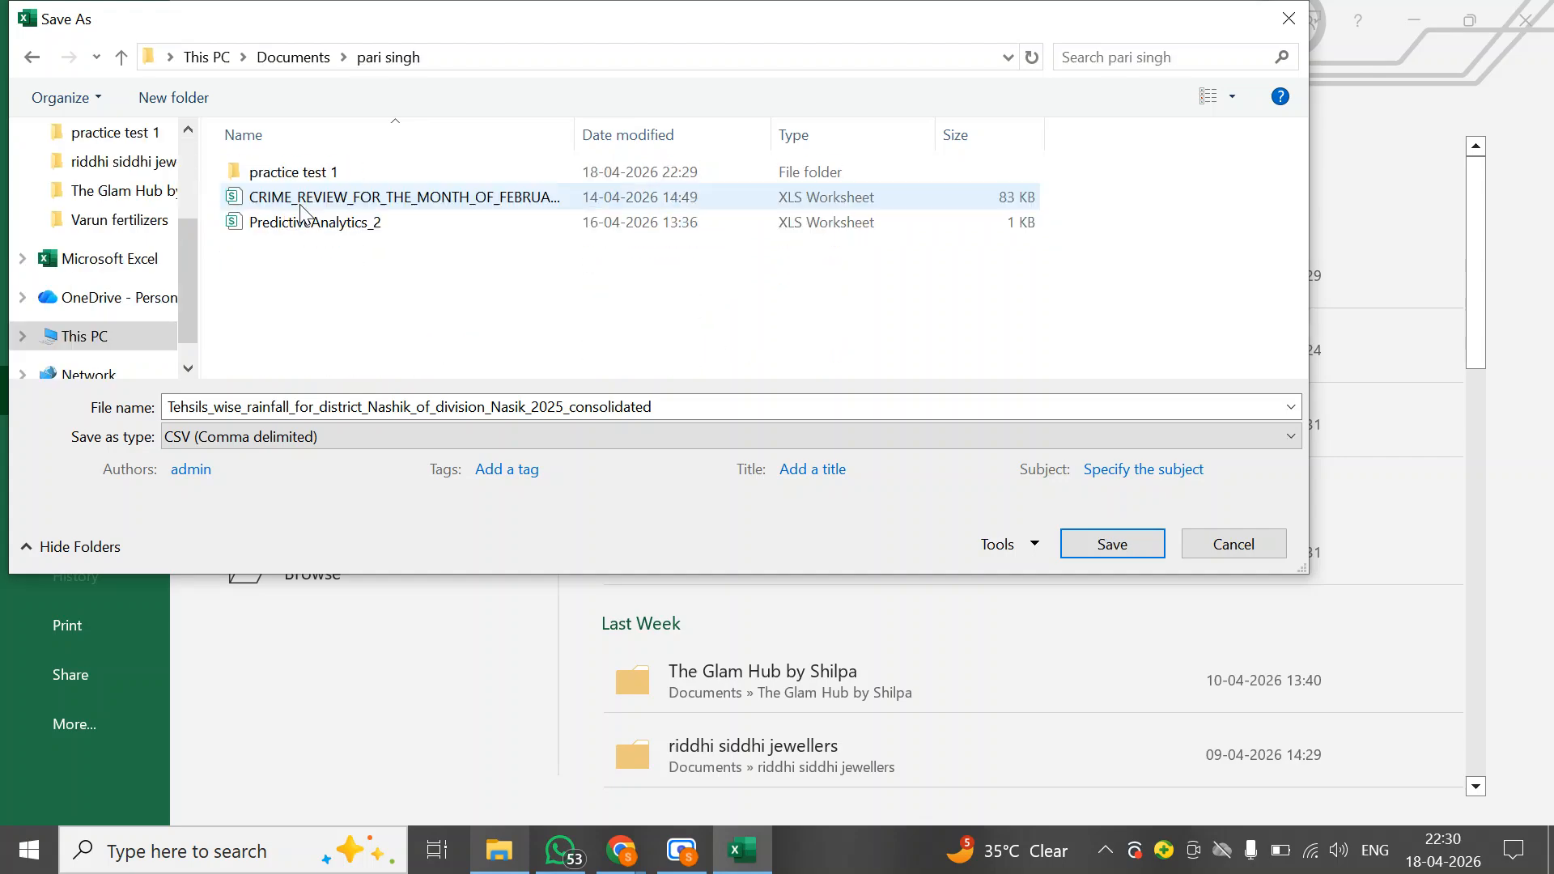
left_click(236, 437)
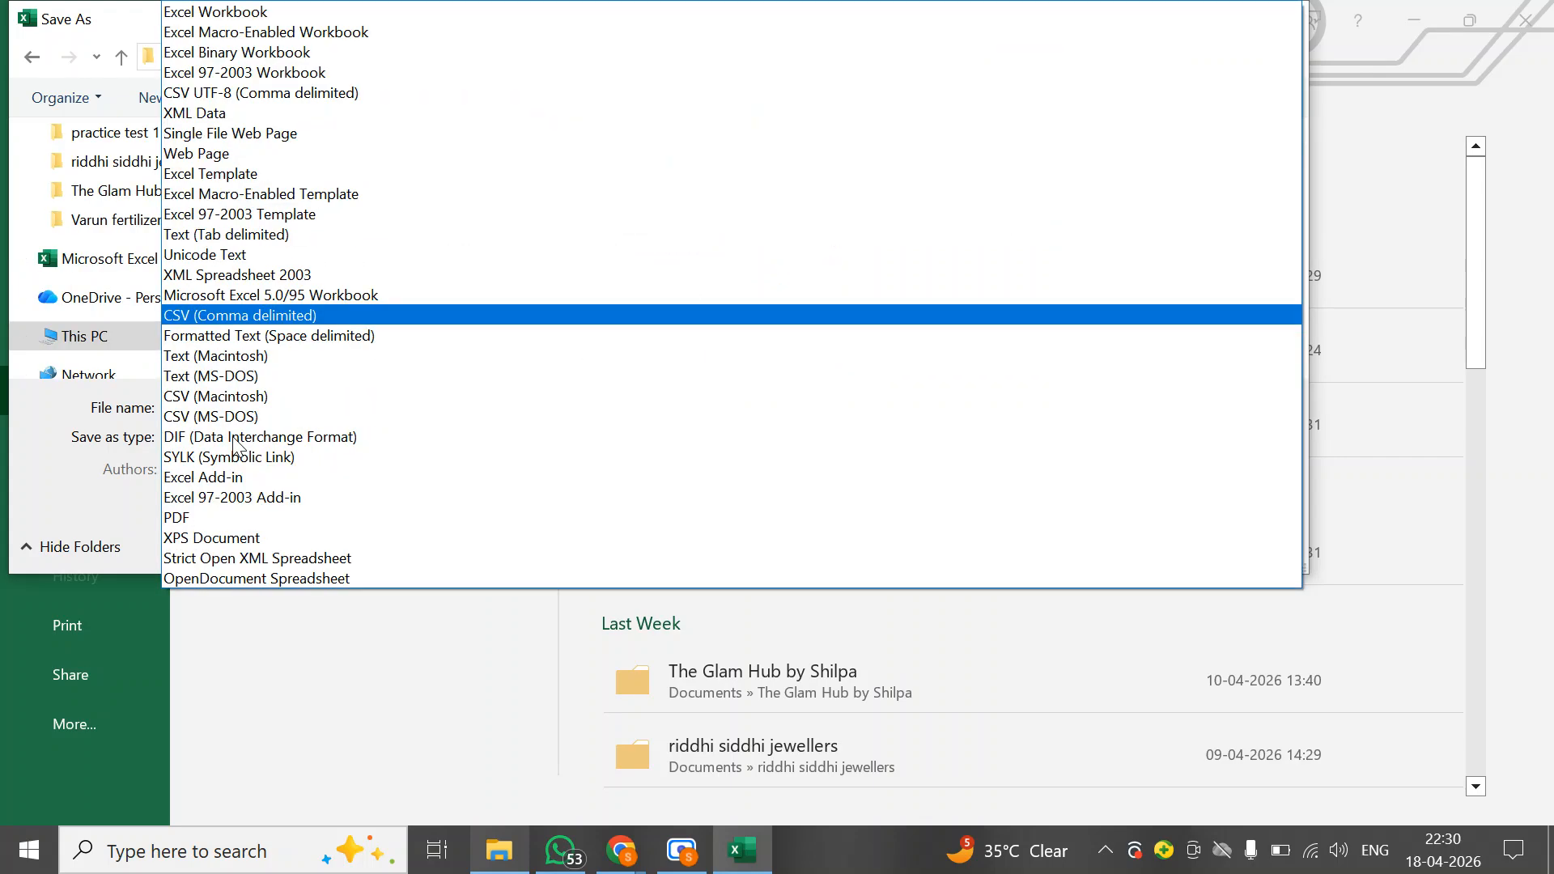
left_click(252, 11)
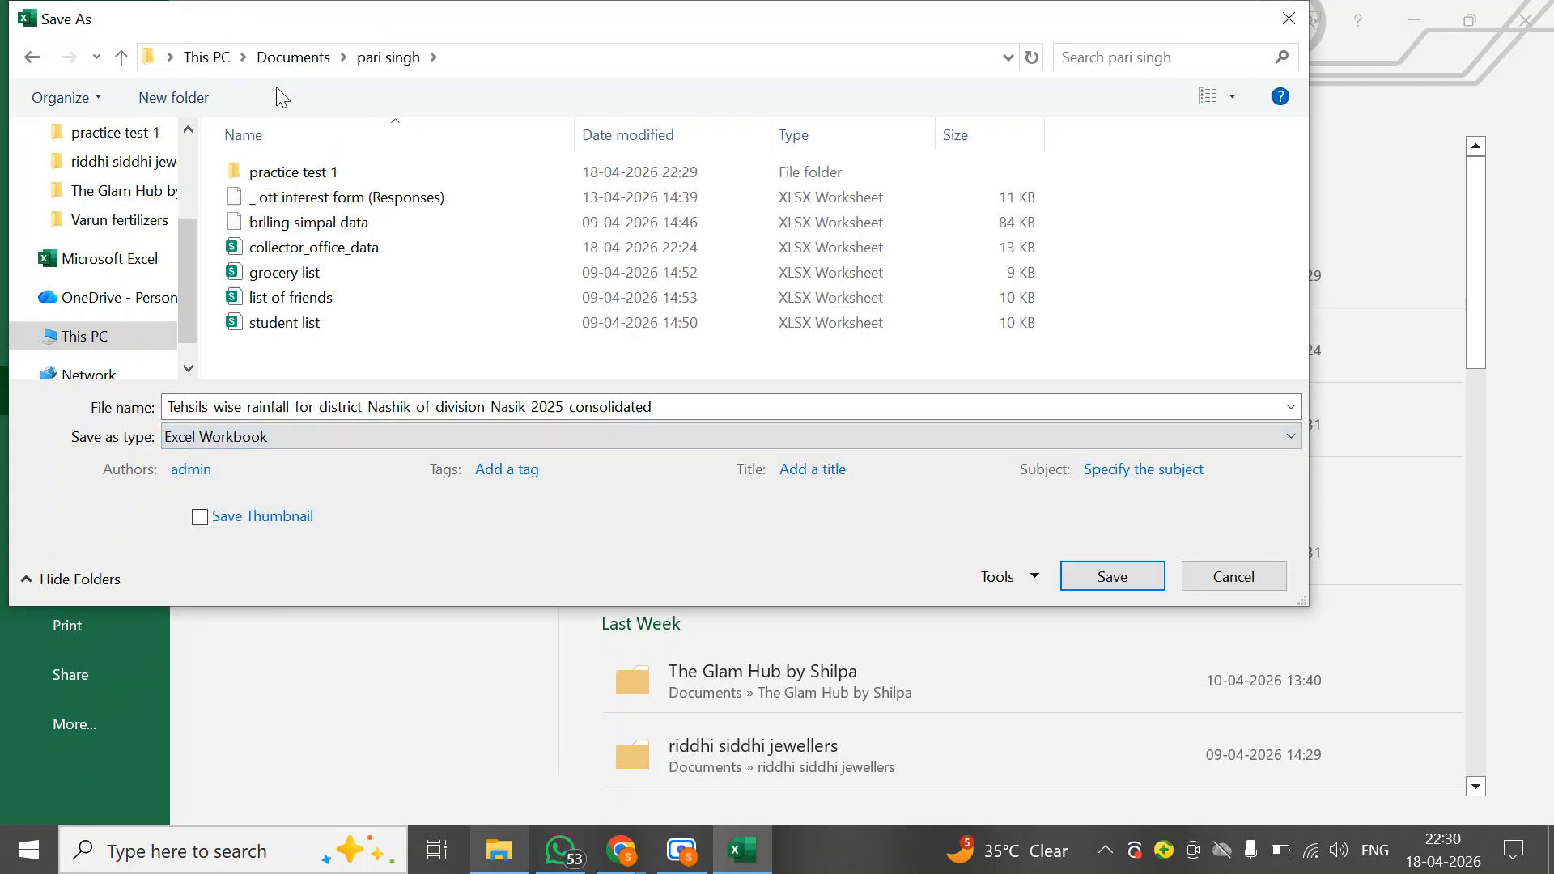
double_click(281, 173)
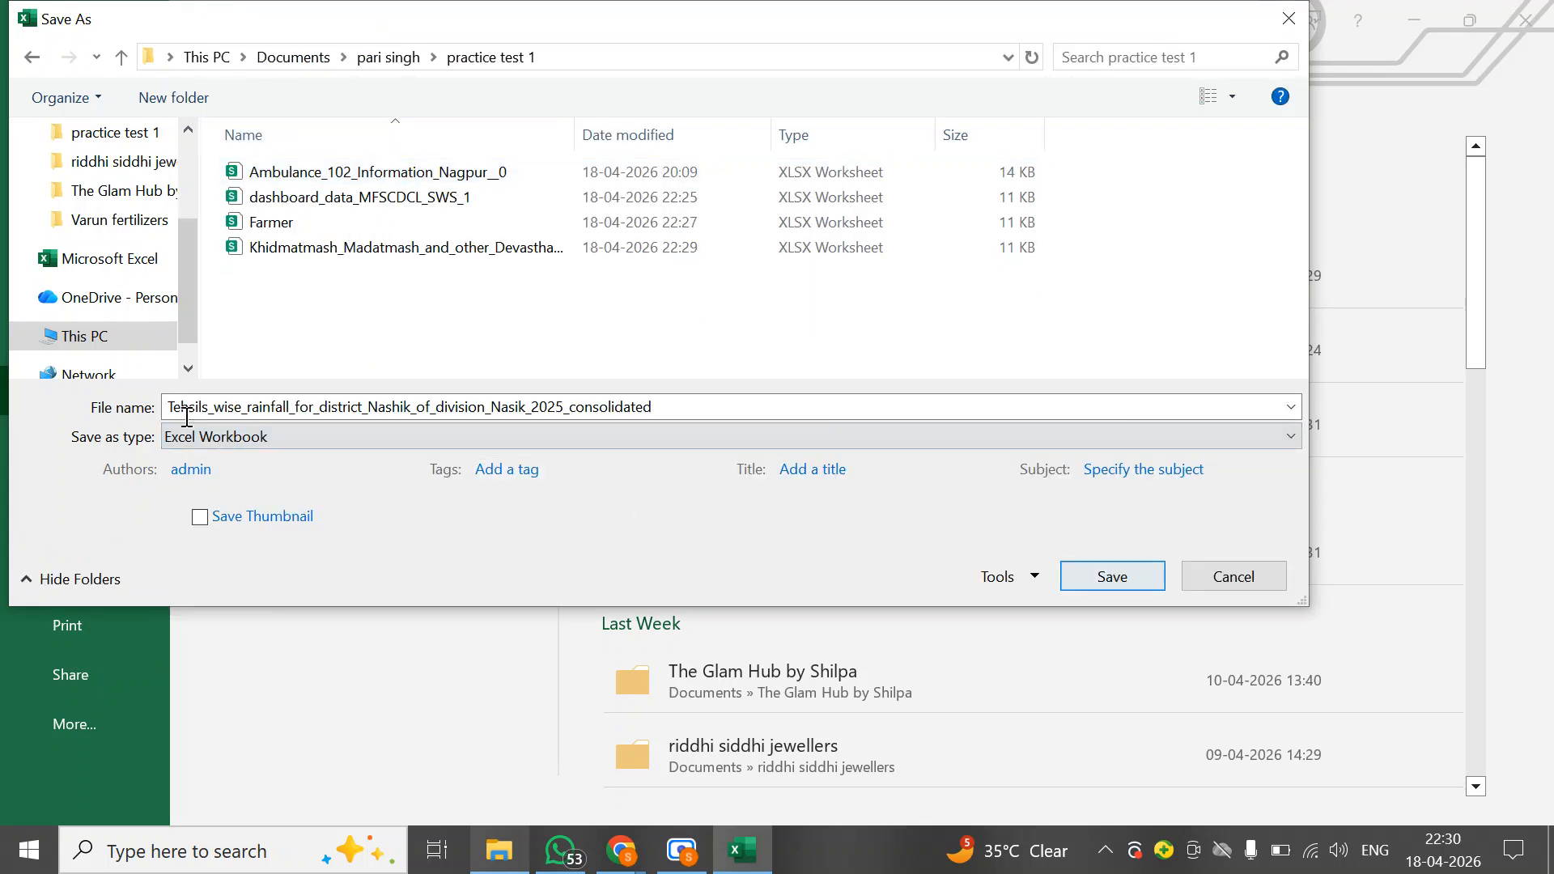
left_click(1110, 575)
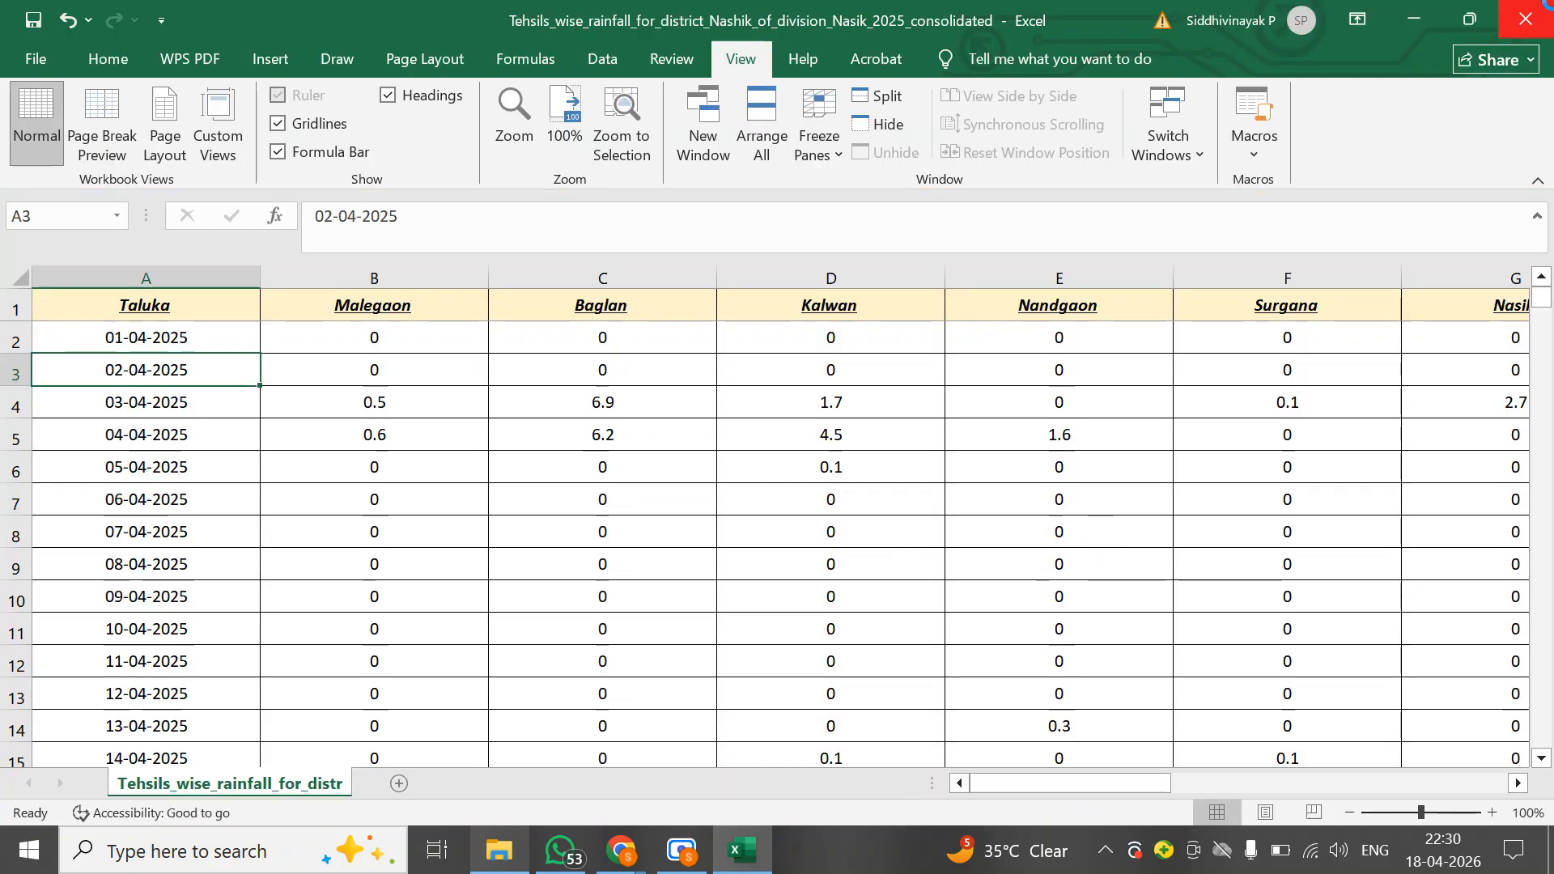
key("alt+F4")
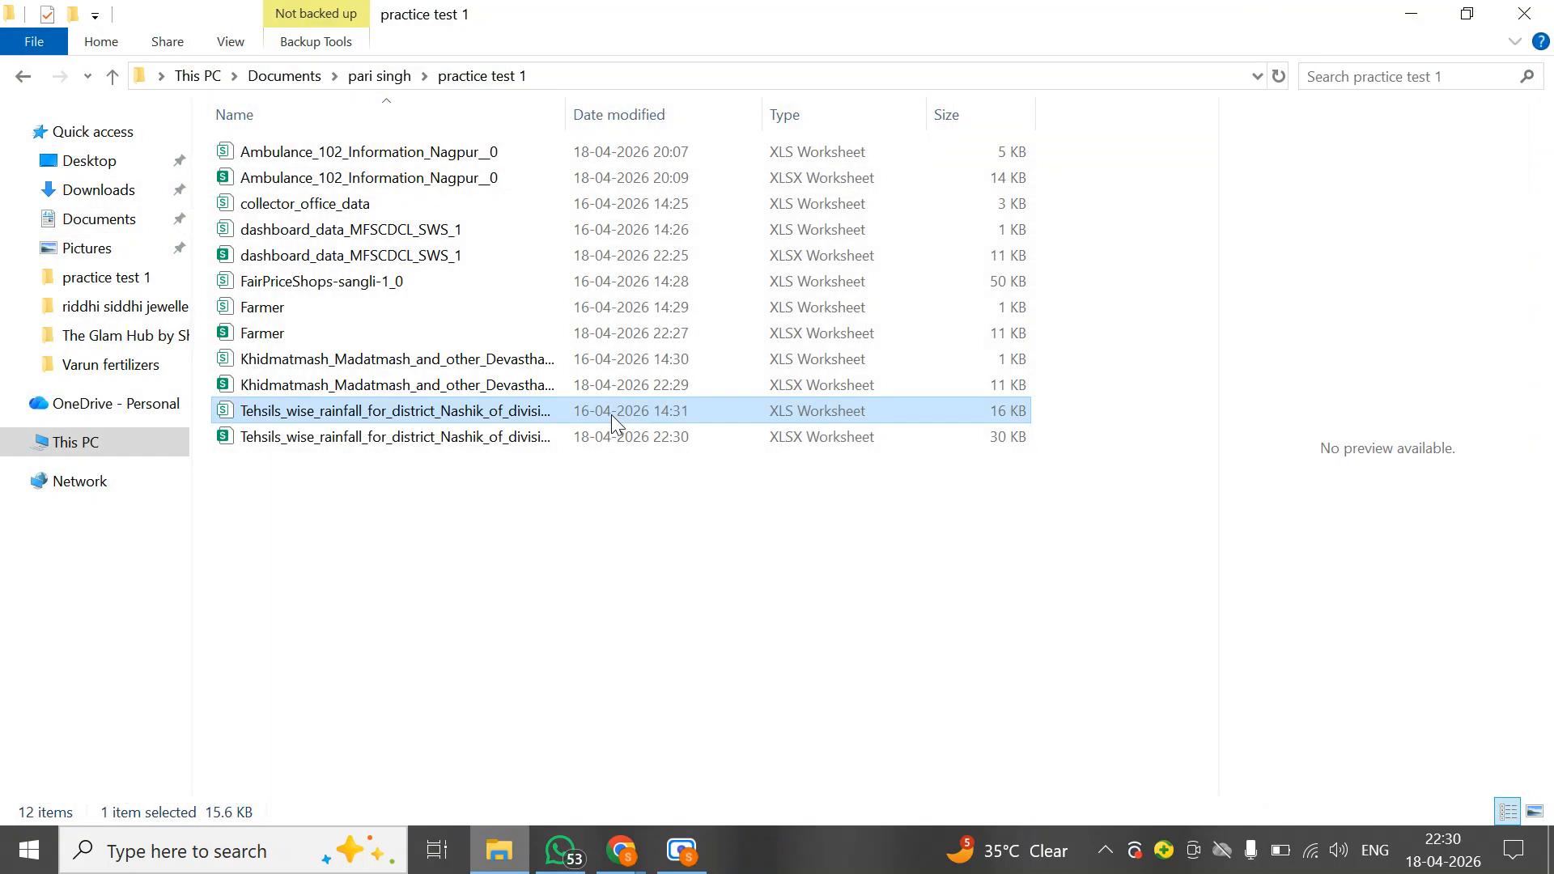